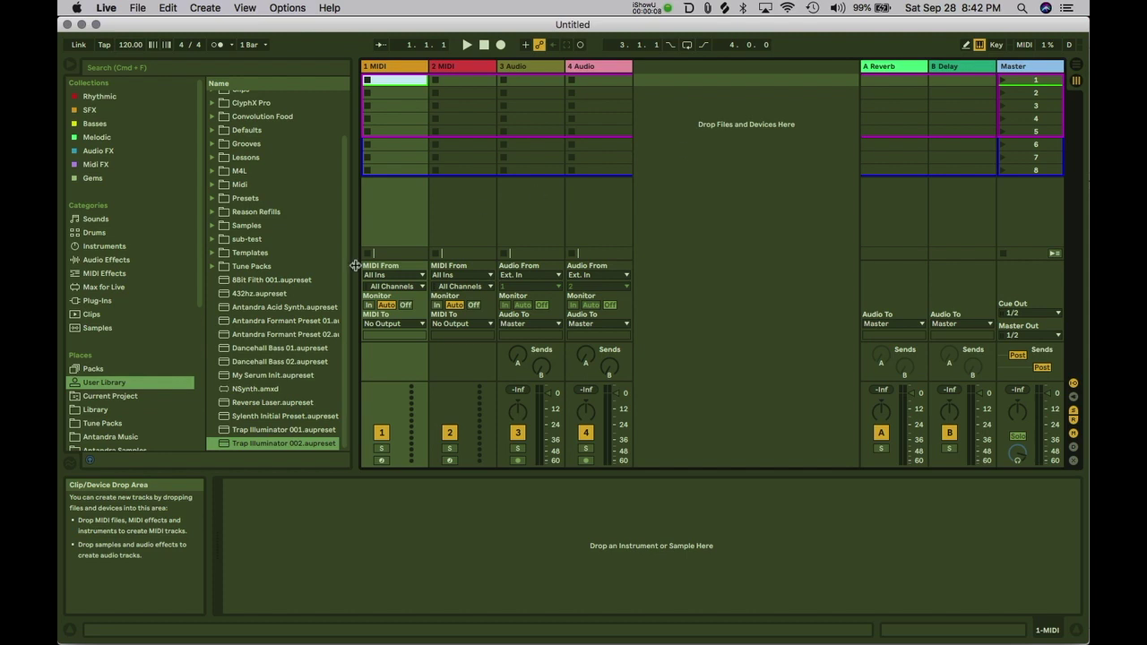
# Step: List the third-party plug-ins in the browser, collapse the G-Sonique and Audio Units folders, and select the VST3 folder
pyautogui.click(111, 302)
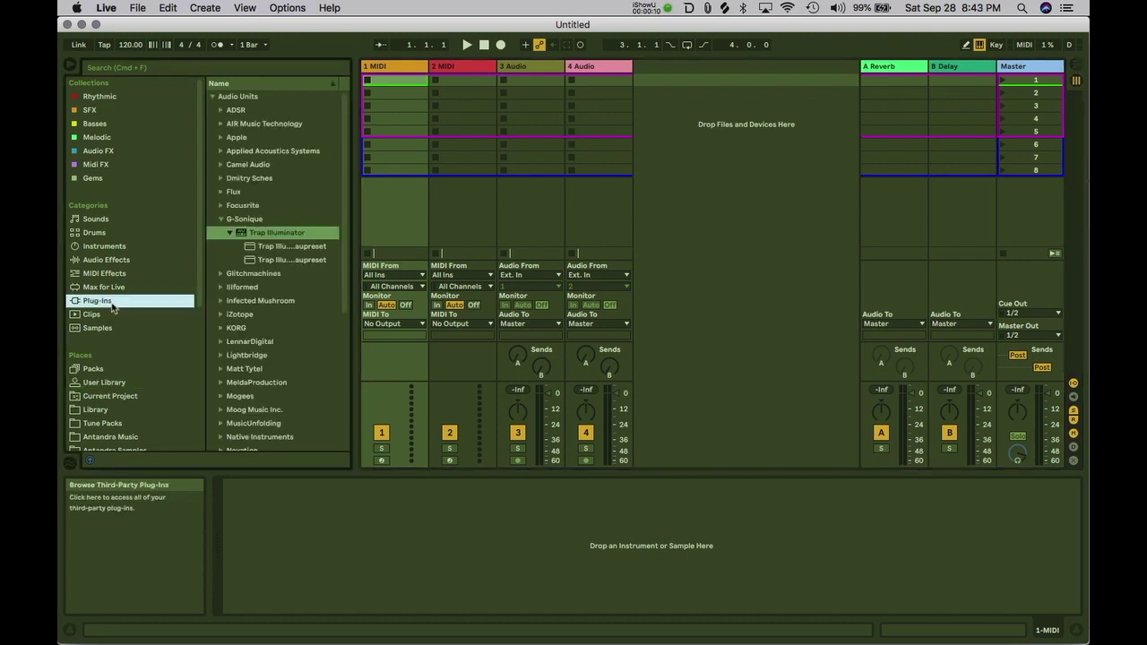
pyautogui.click(220, 220)
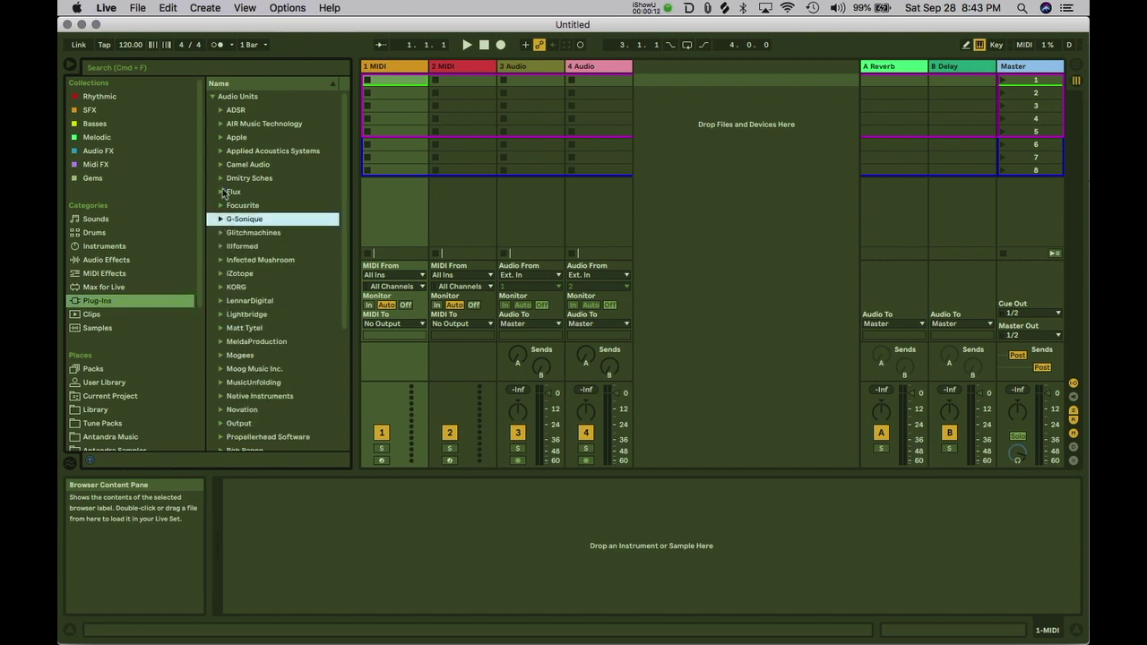
pyautogui.click(213, 97)
pyautogui.click(230, 125)
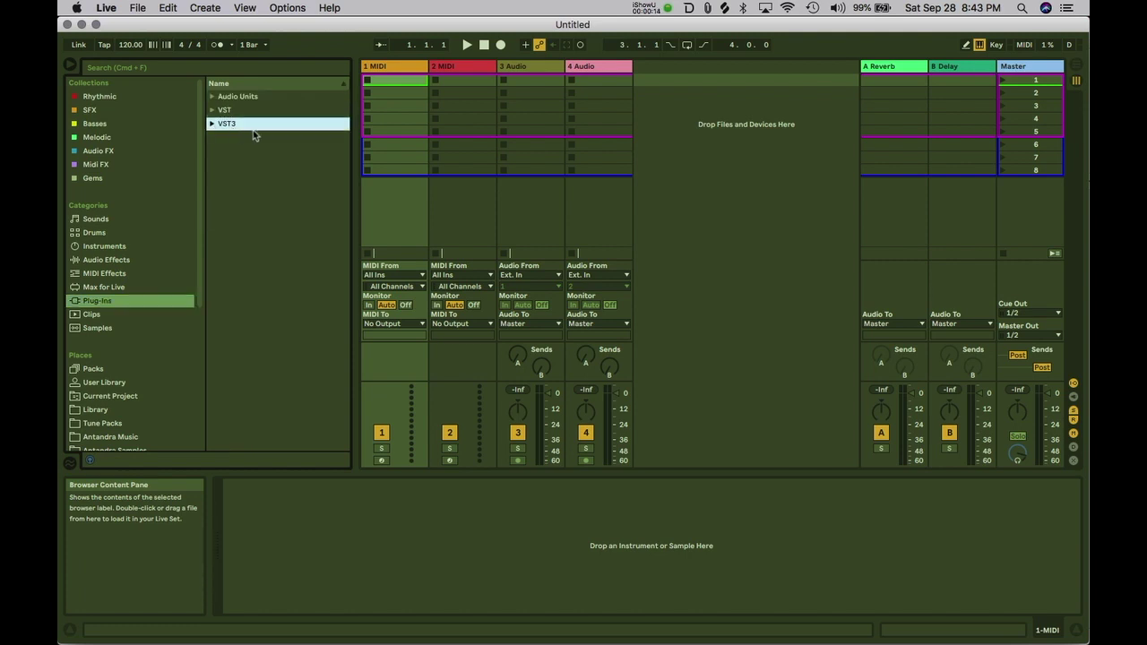
# Step: Review the plug-in source settings in the preferences, including the Audio Units, VST2 and VST3 folder options
pyautogui.press('super+comma')
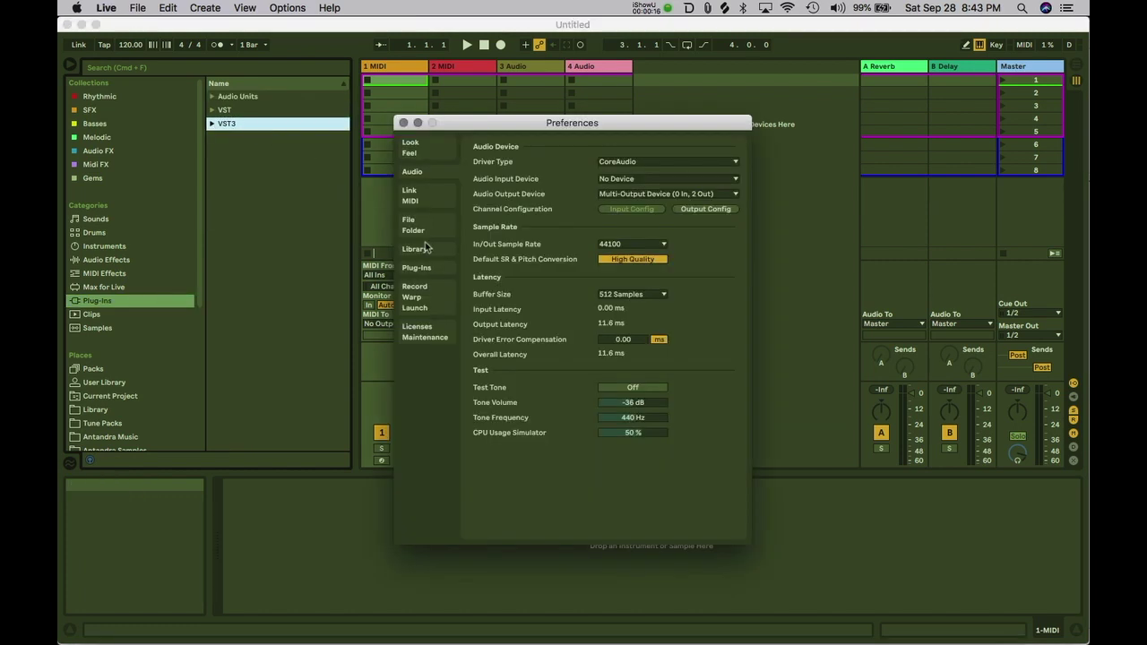
pyautogui.click(417, 268)
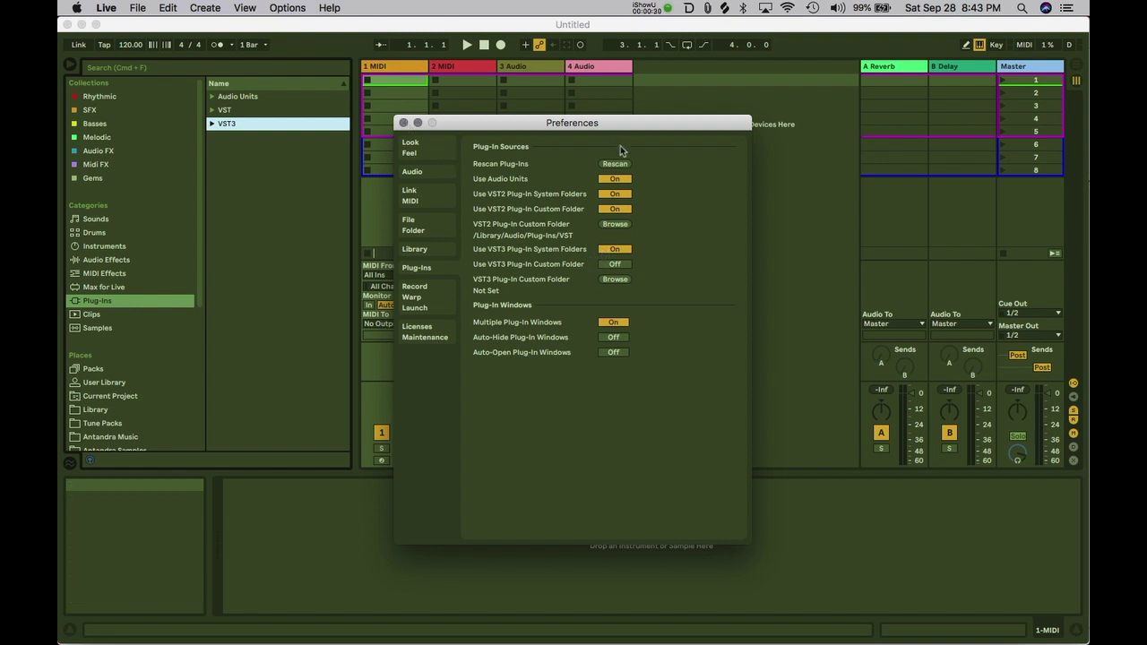
pyautogui.click(403, 124)
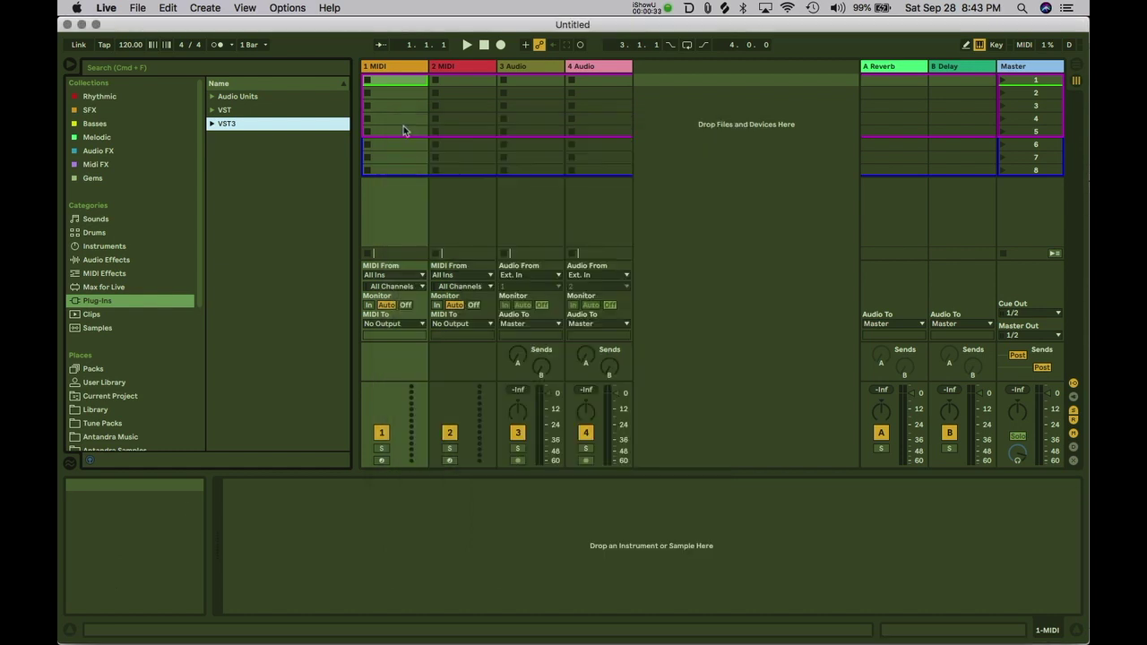
# Step: Load the VST3 Reason Rack Plugin from Reason Studios onto the first MIDI track
pyautogui.click(213, 124)
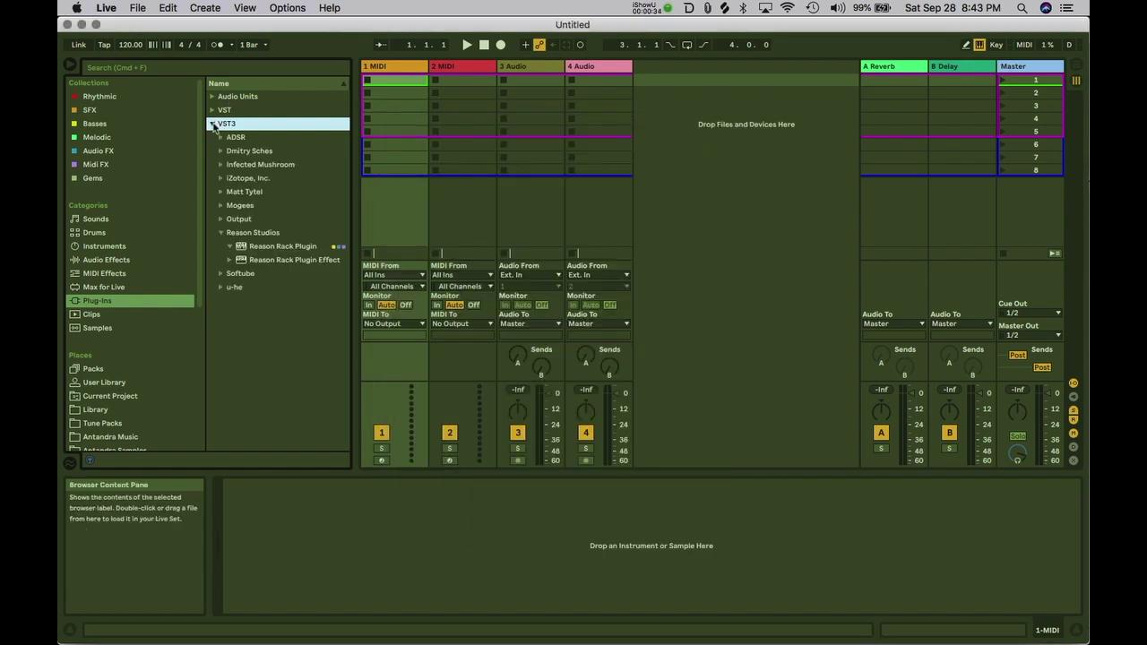
pyautogui.click(263, 247)
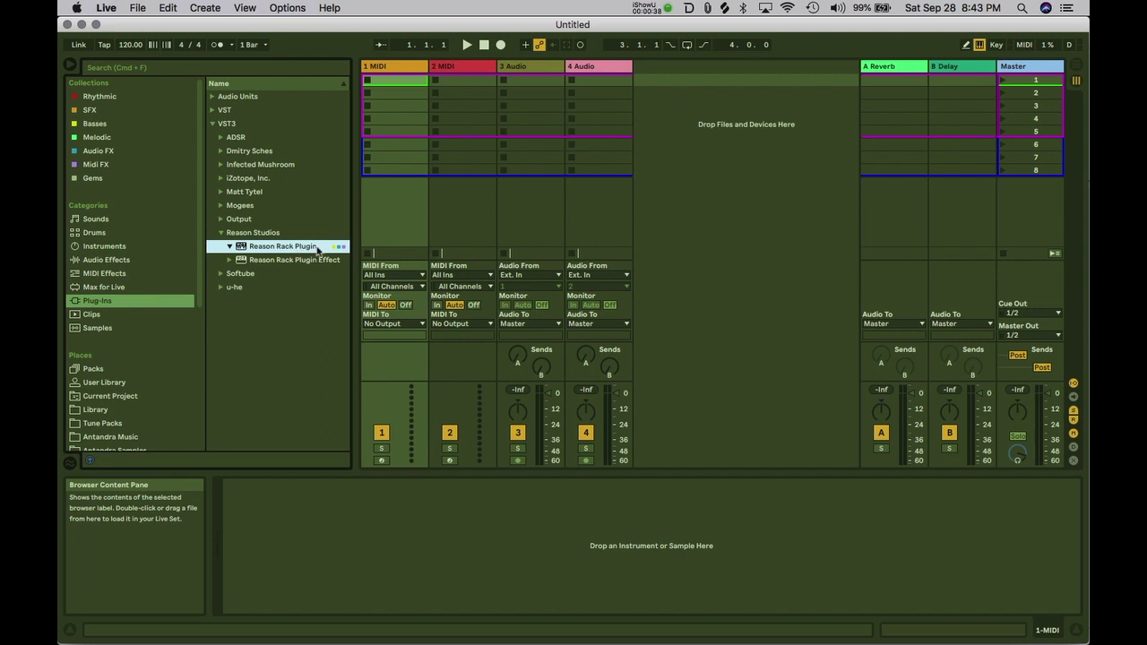
pyautogui.click(292, 261)
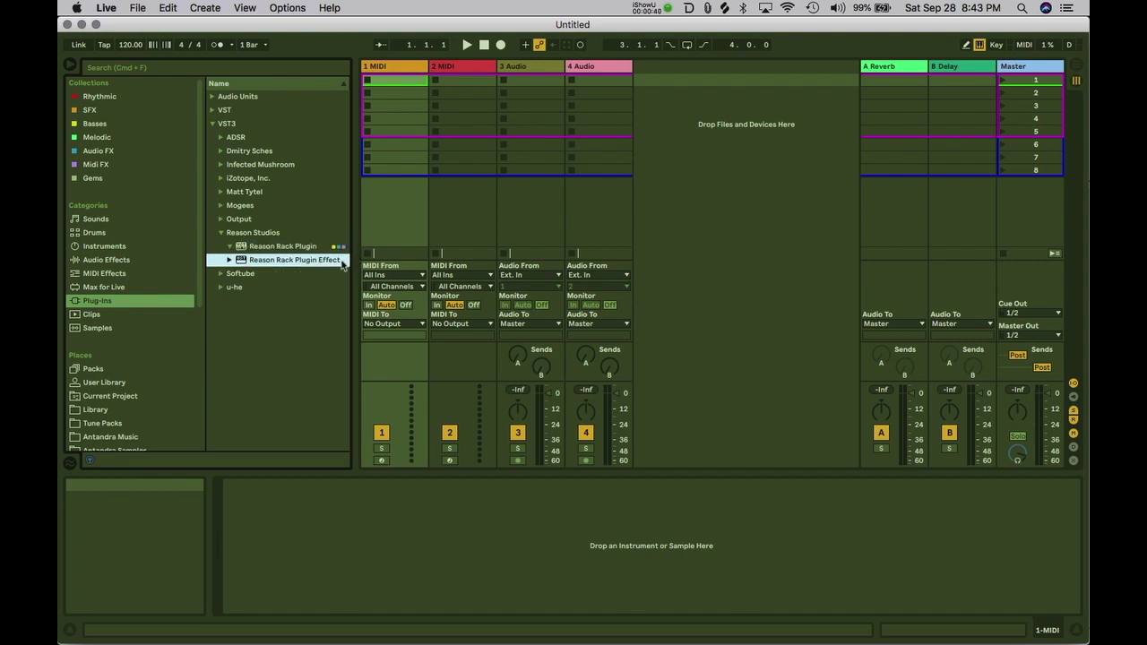
pyautogui.click(267, 247)
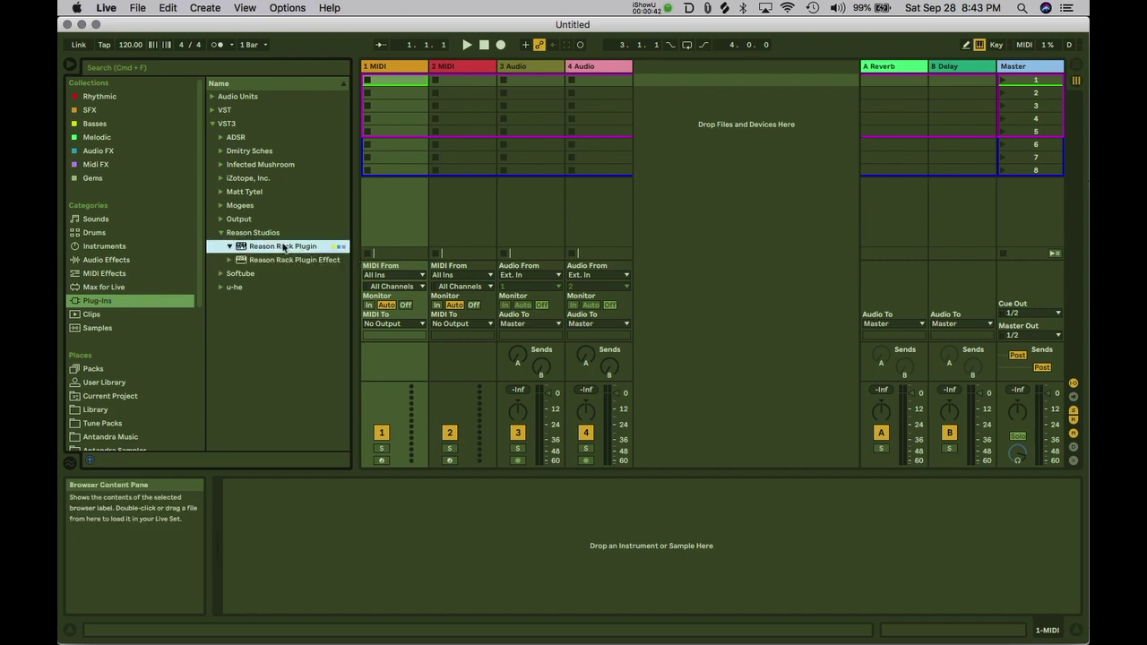
pyautogui.moveTo(282, 247); pyautogui.dragTo(397, 86)
pyautogui.moveTo(397, 82); pyautogui.dragTo(396, 83)
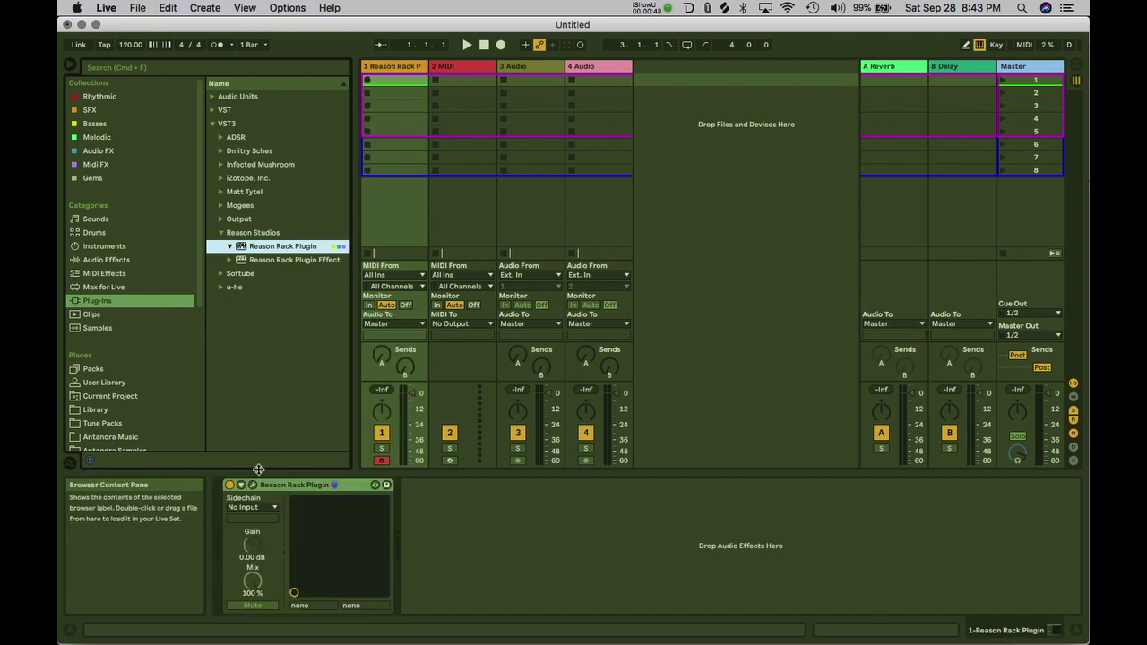
# Step: Add Reason Rack Plugin Effect after the Reason Rack Plugin on the first track, and delete it again
pyautogui.click(273, 261)
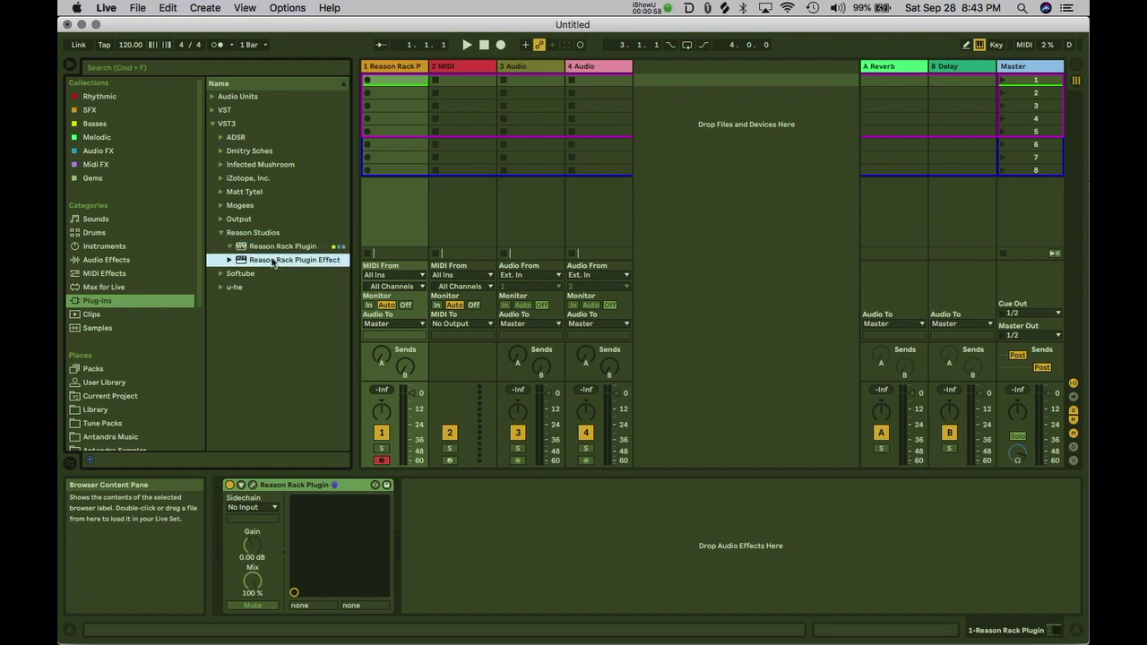
pyautogui.moveTo(272, 261); pyautogui.dragTo(479, 559)
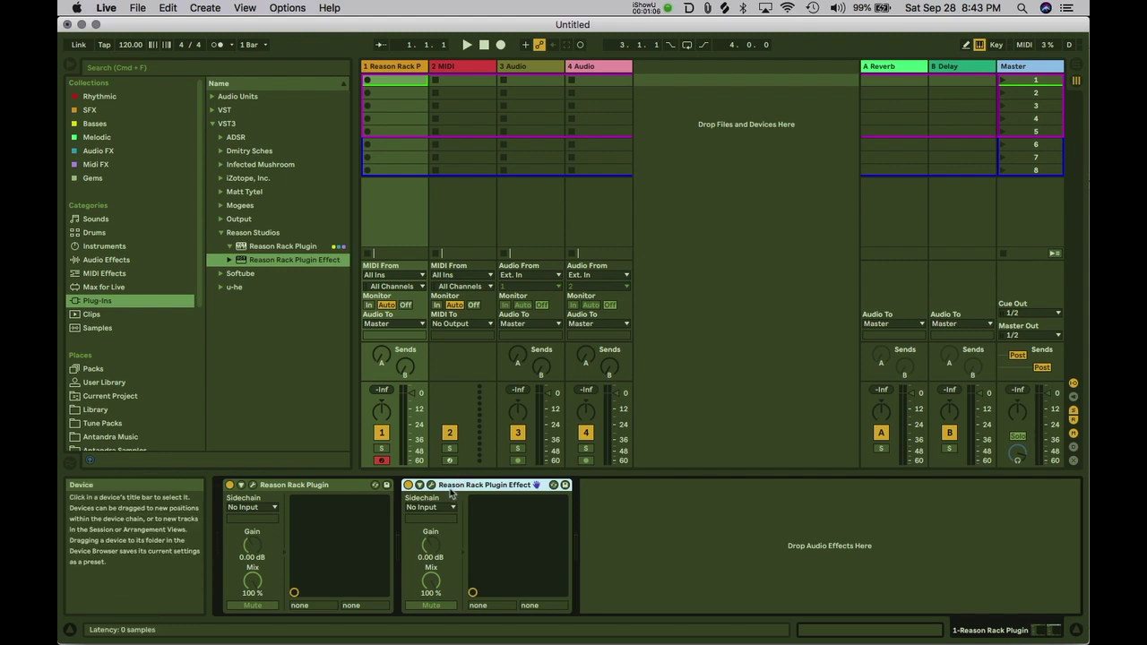
pyautogui.press('Delete')
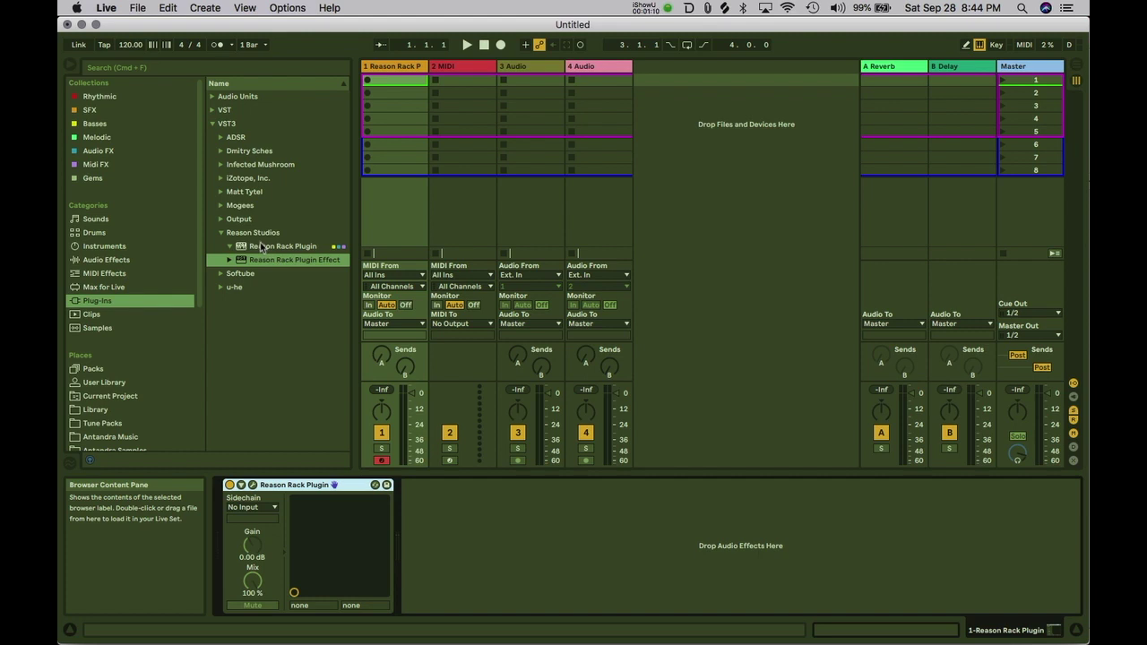
# Step: Open the Reason Rack Plugin window and add the built-in Europa Shapeshifting Synthesizer to its rack
pyautogui.click(254, 486)
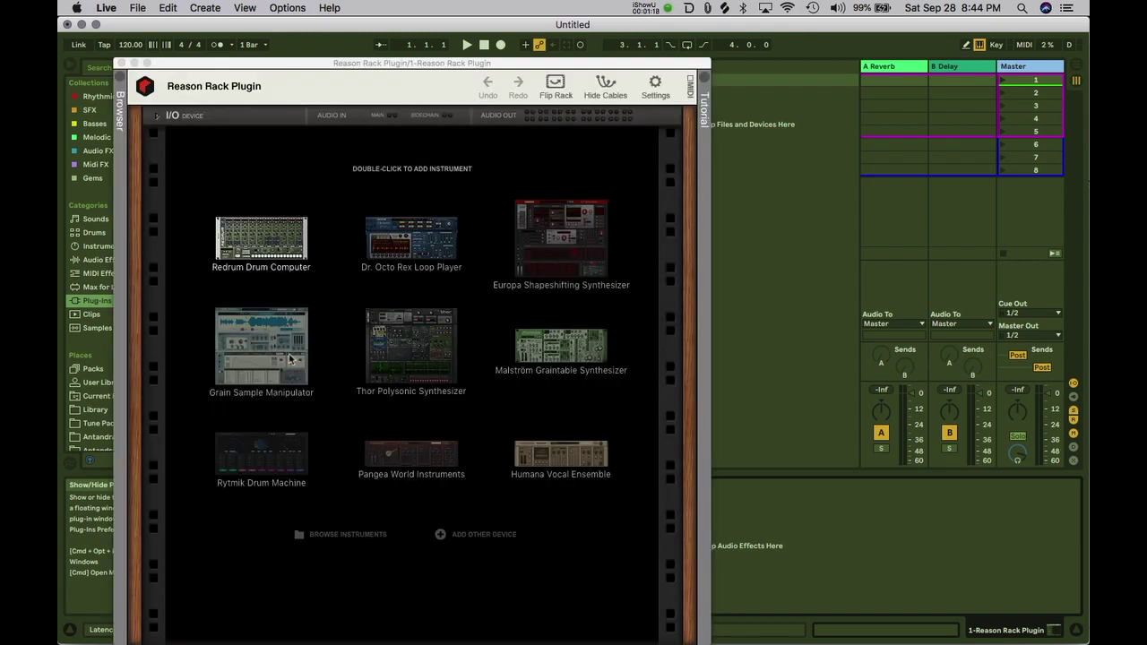
pyautogui.moveTo(325, 65); pyautogui.dragTo(321, 24)
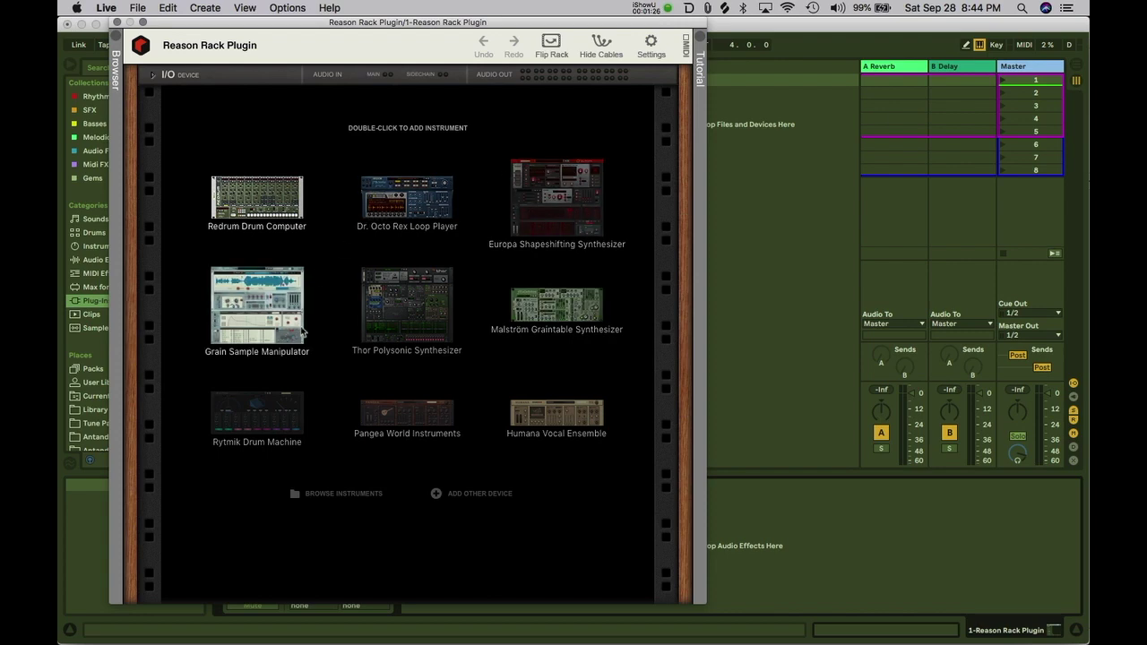
pyautogui.click(473, 496)
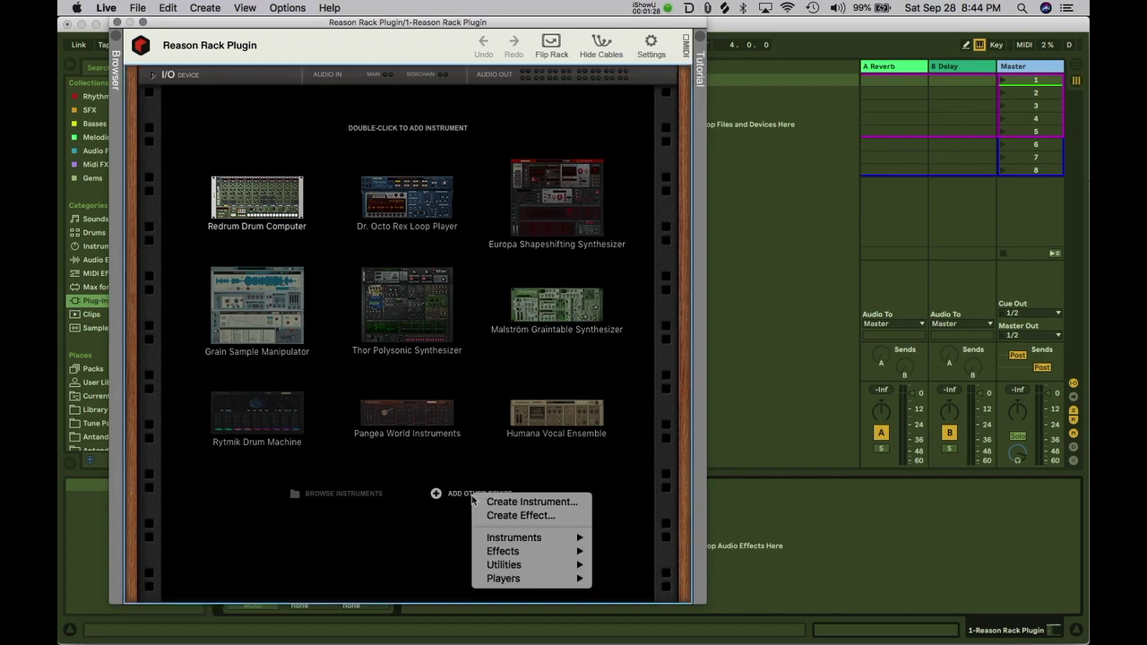
pyautogui.moveTo(500, 538)
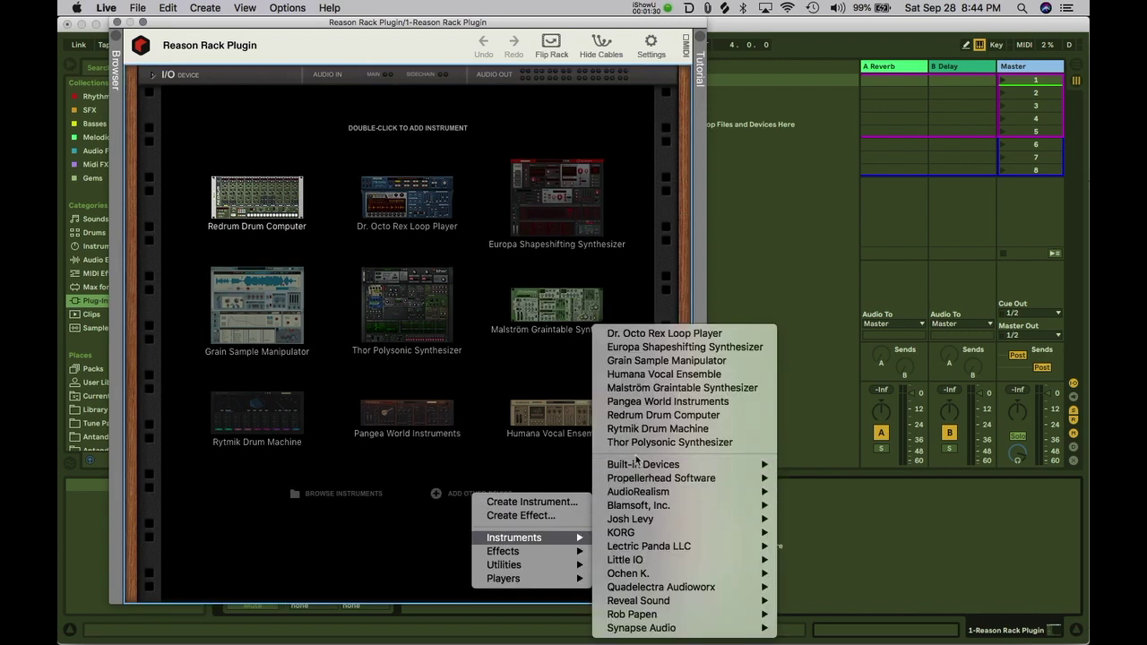
pyautogui.moveTo(638, 473)
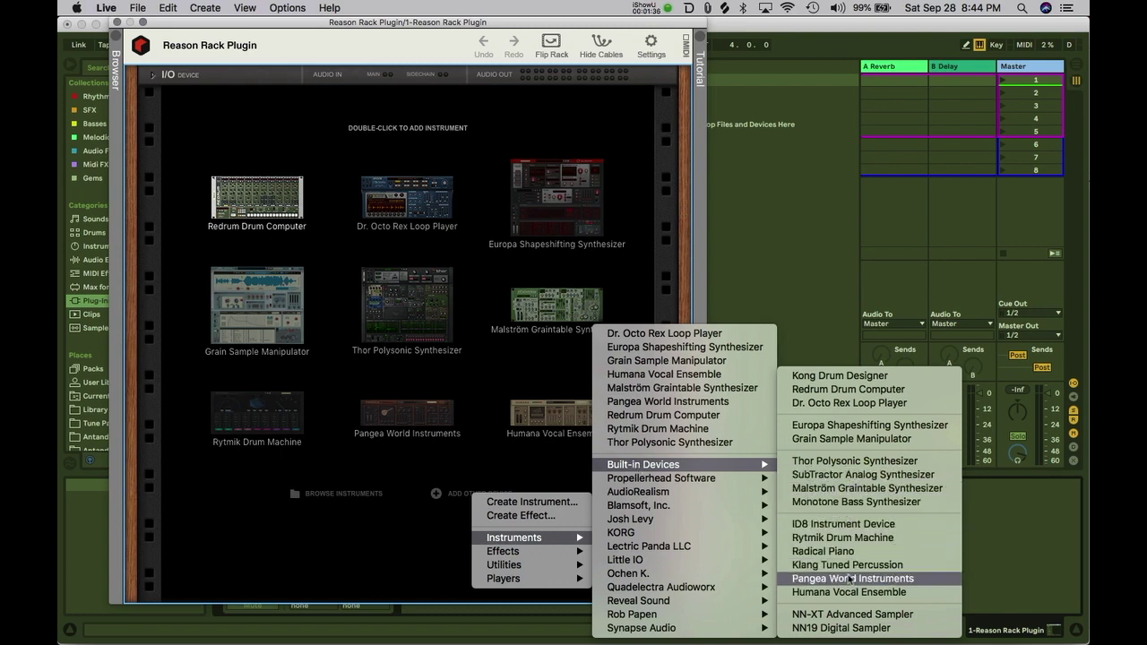
pyautogui.click(830, 425)
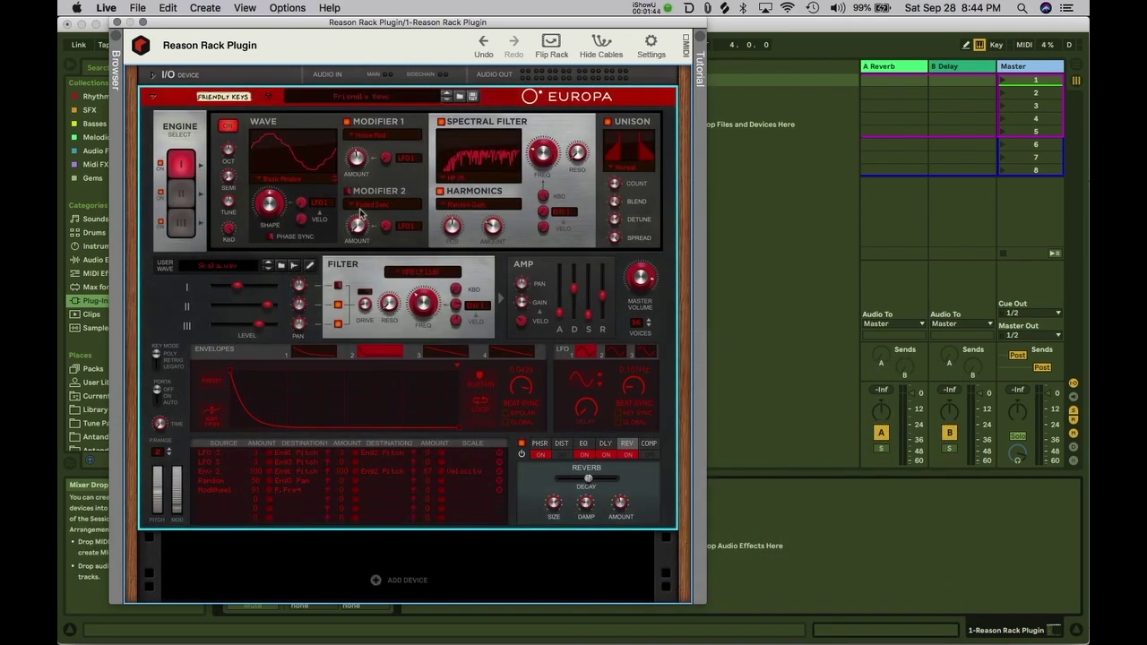
# Step: Load the Key of Life patch into Europa
pyautogui.click(346, 97)
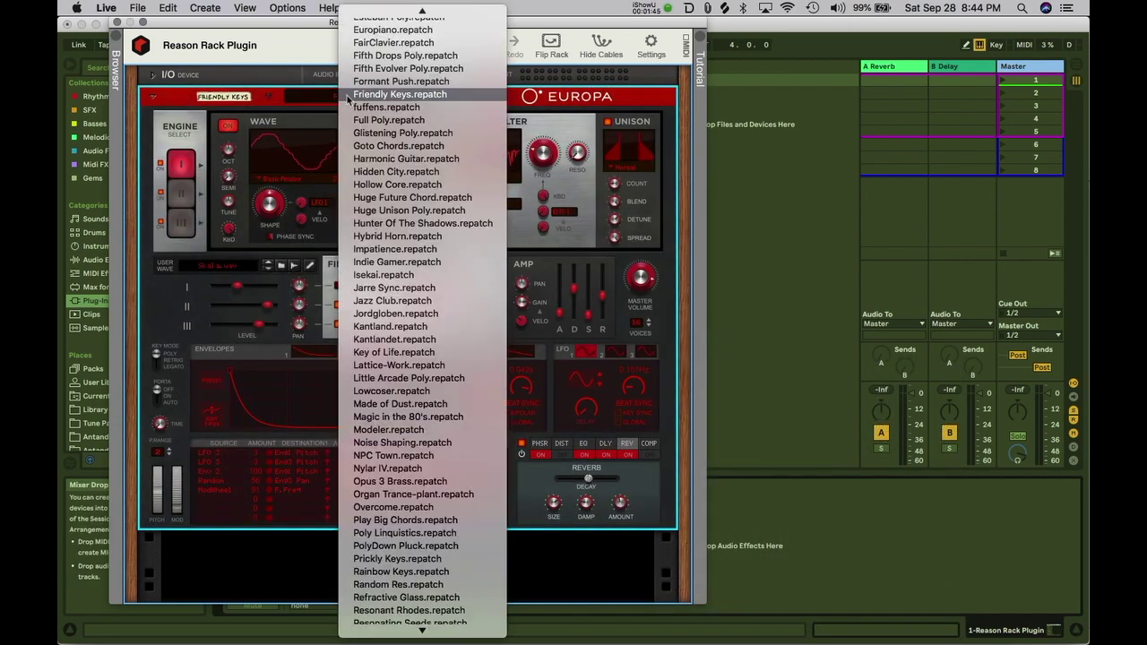
pyautogui.click(377, 353)
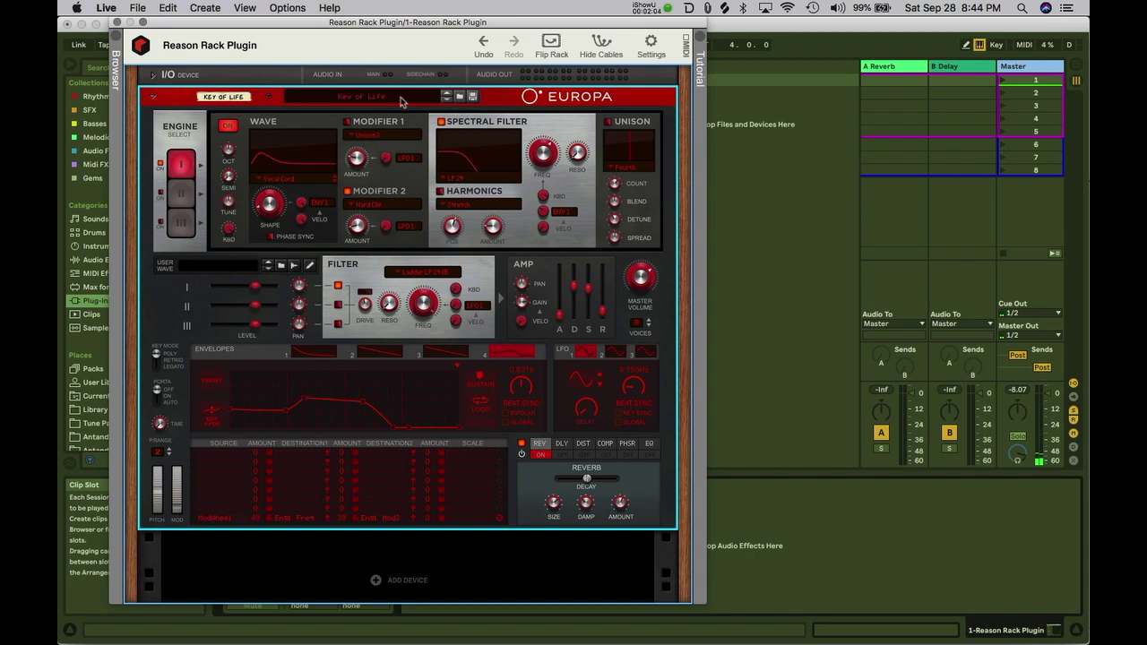
# Step: Open Europa's patch browser and audition the Poly patches Bubbles In The Mud, Dark Drive and Dynamic Response
pyautogui.click(459, 95)
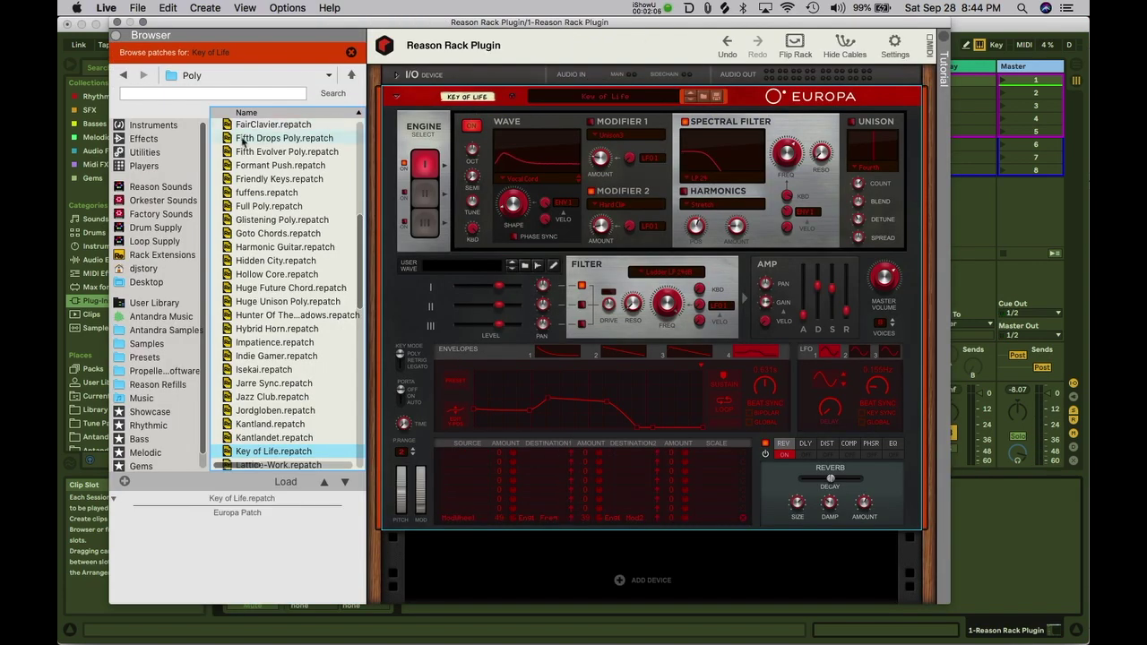
pyautogui.scroll(10, 257, 285)
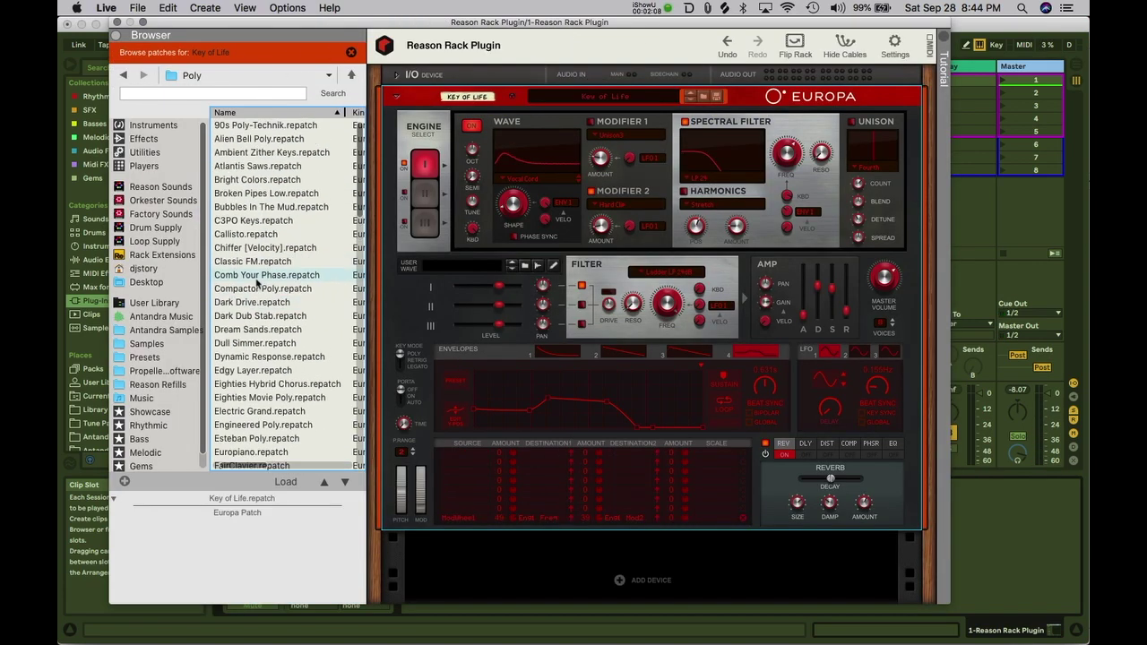
pyautogui.click(246, 211)
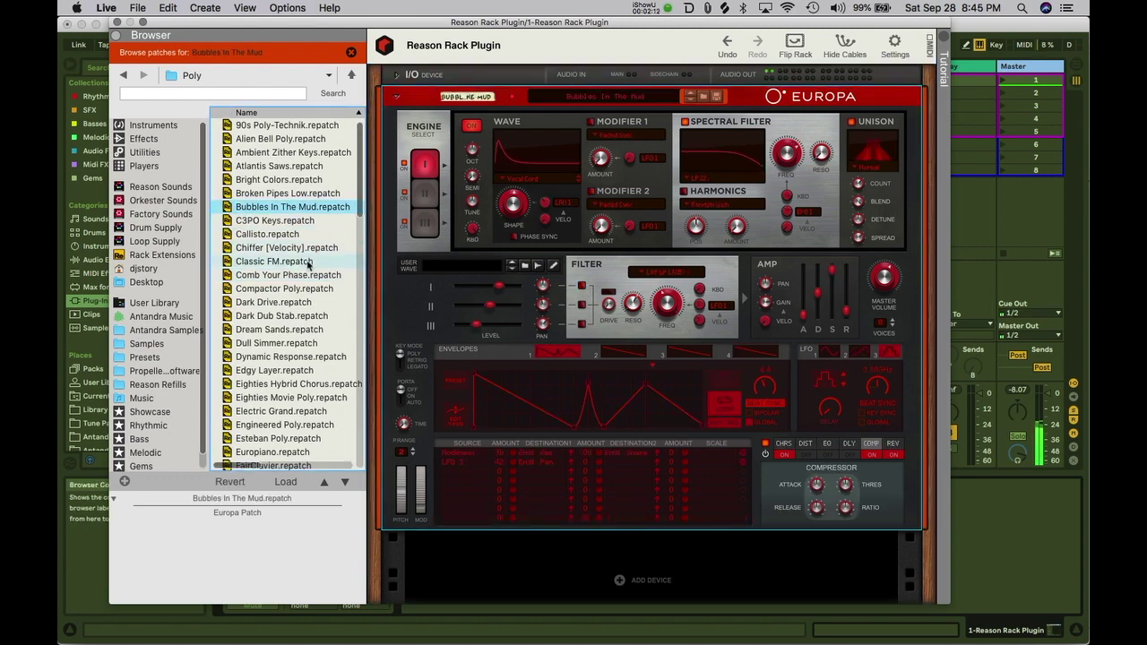
pyautogui.click(289, 305)
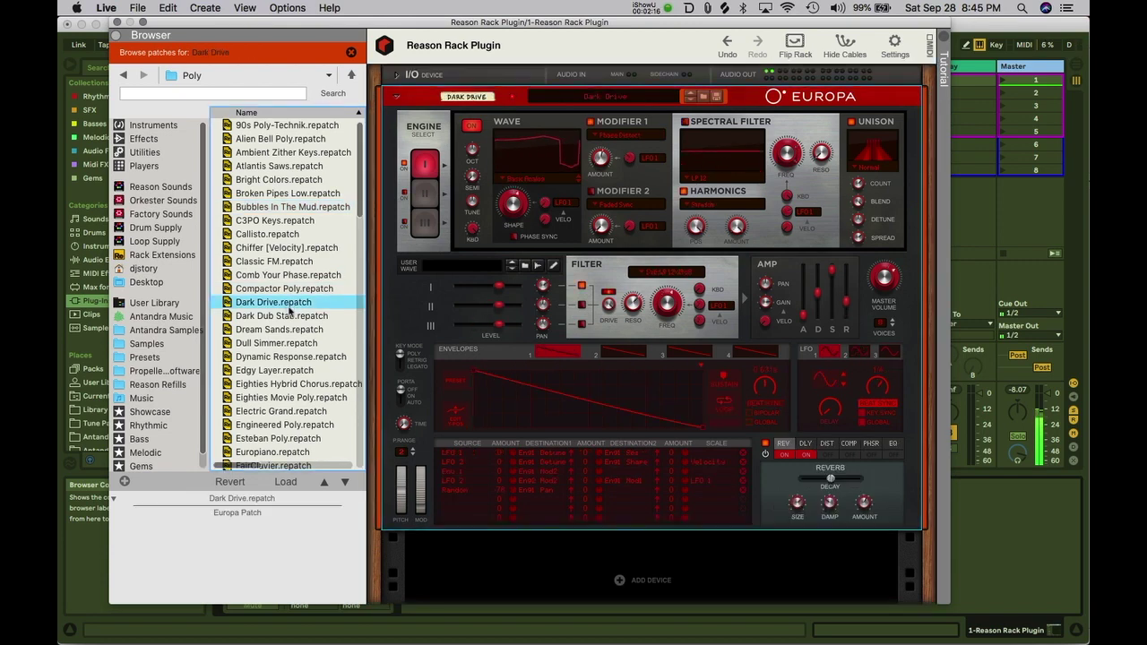
pyautogui.click(288, 359)
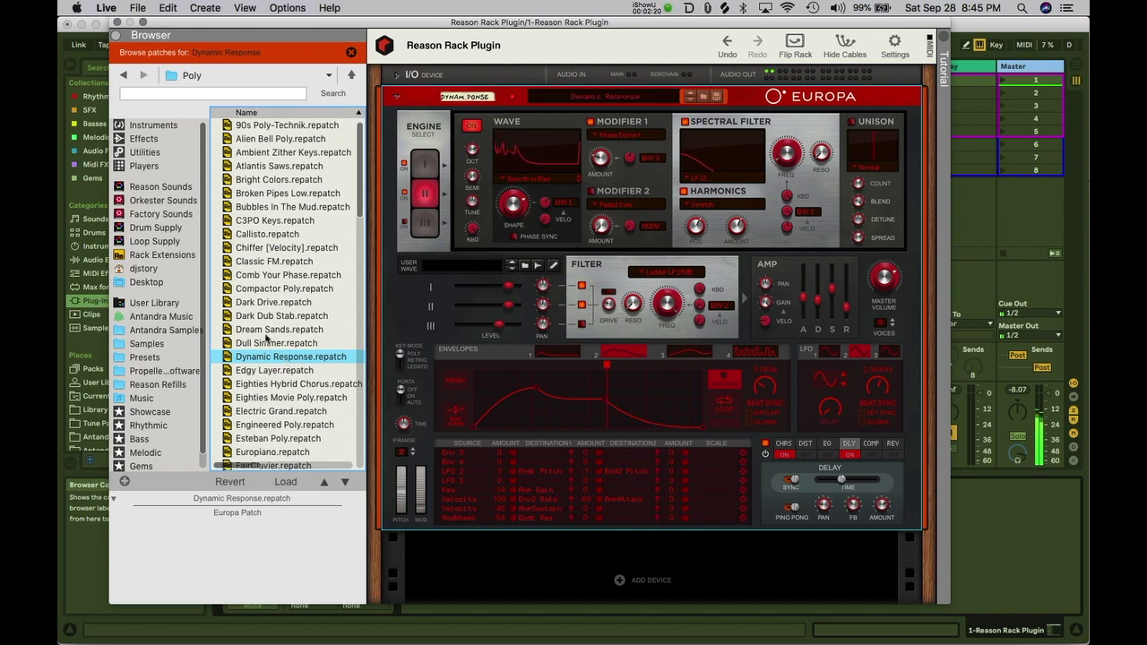
# Step: Load the Boiler Room patch from Europa's Bass patch folder
pyautogui.click(194, 82)
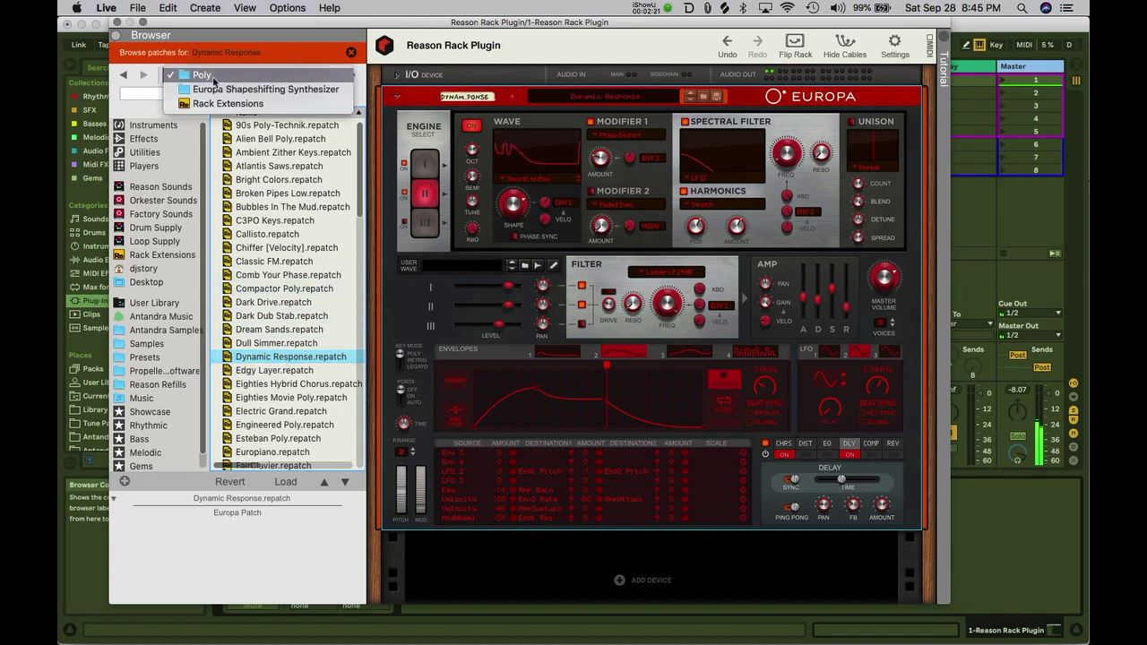
pyautogui.click(221, 90)
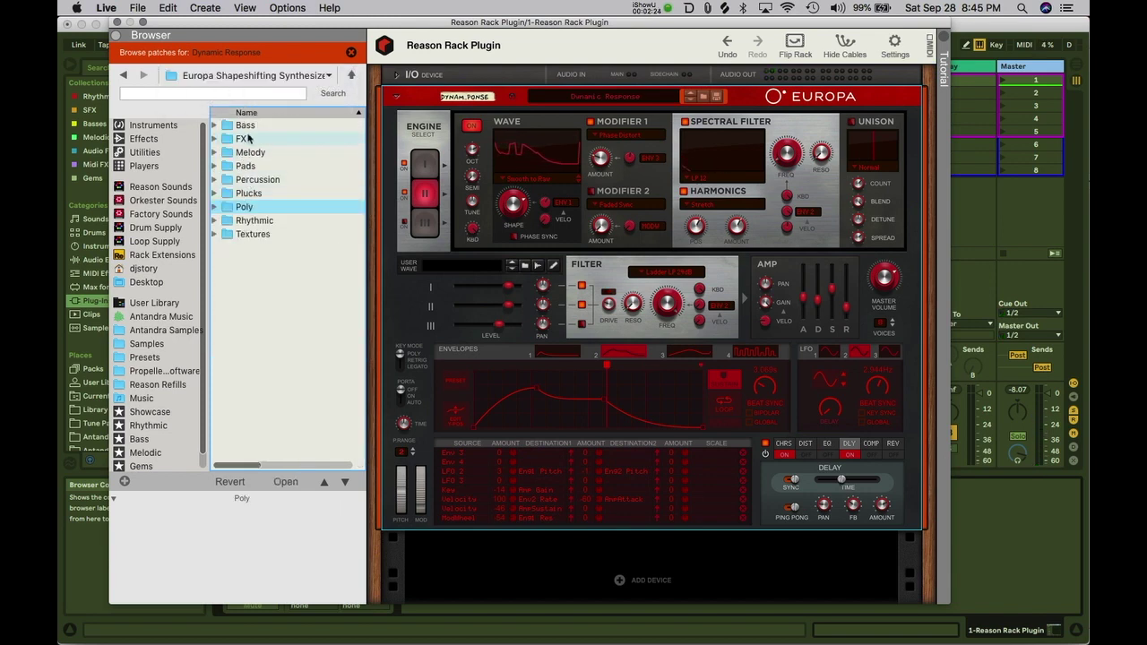
pyautogui.doubleClick(244, 126)
pyautogui.click(247, 329)
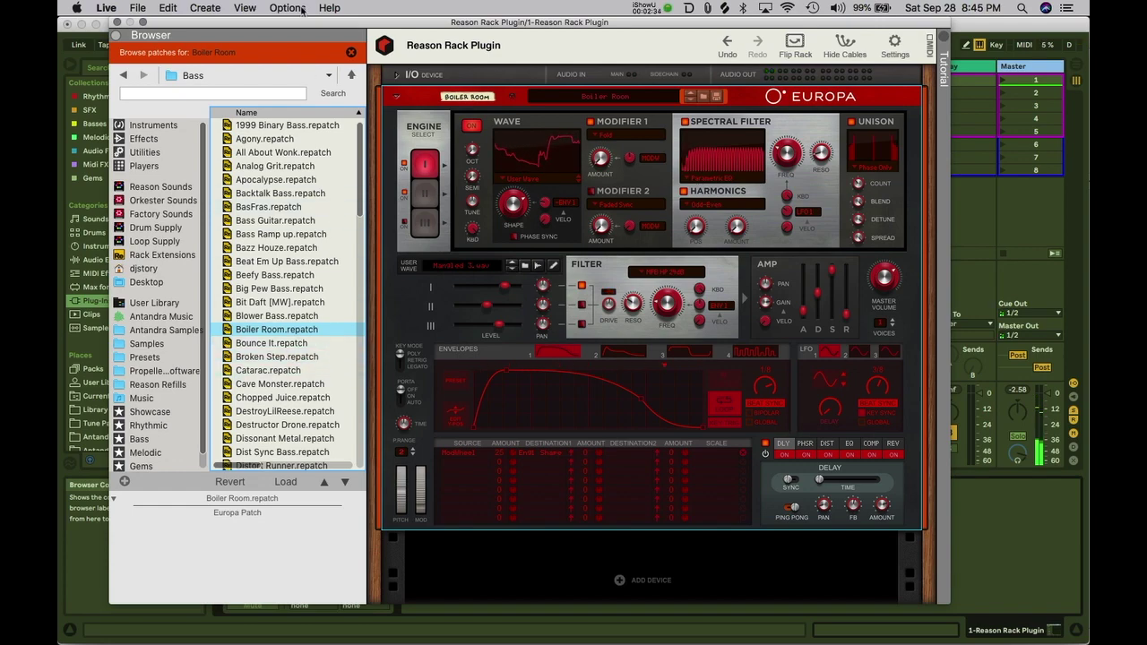
# Step: Move the plug-in window off the session grid and record a looping MIDI clip in the Reason Rack track's first slot
pyautogui.moveTo(300, 38); pyautogui.dragTo(446, 324)
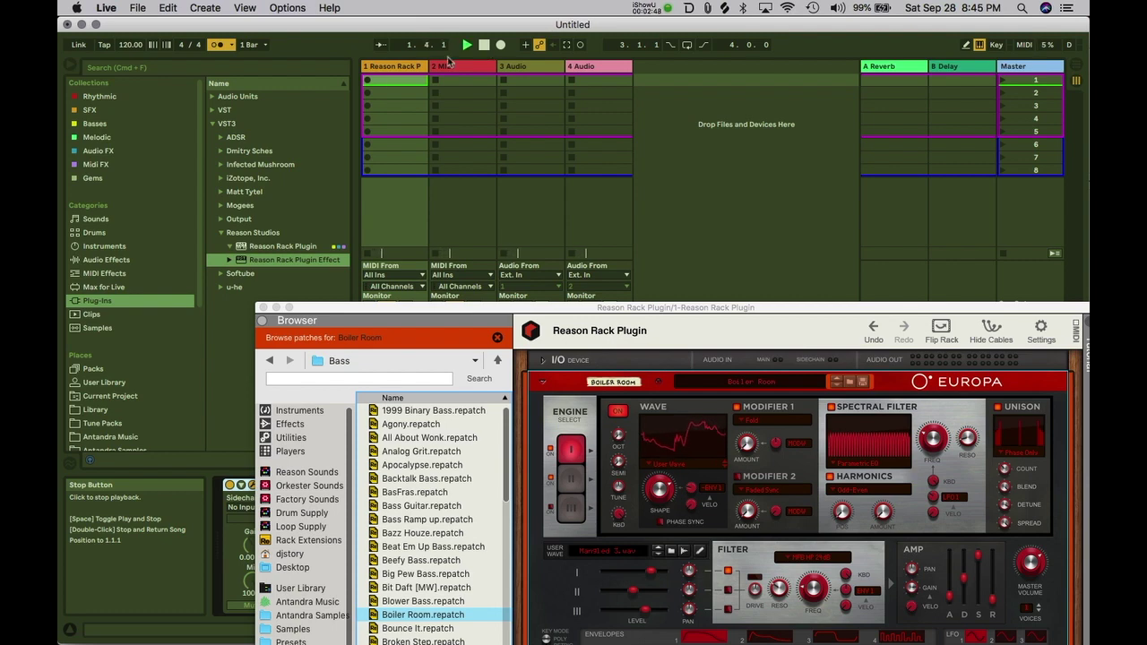
pyautogui.click(368, 81)
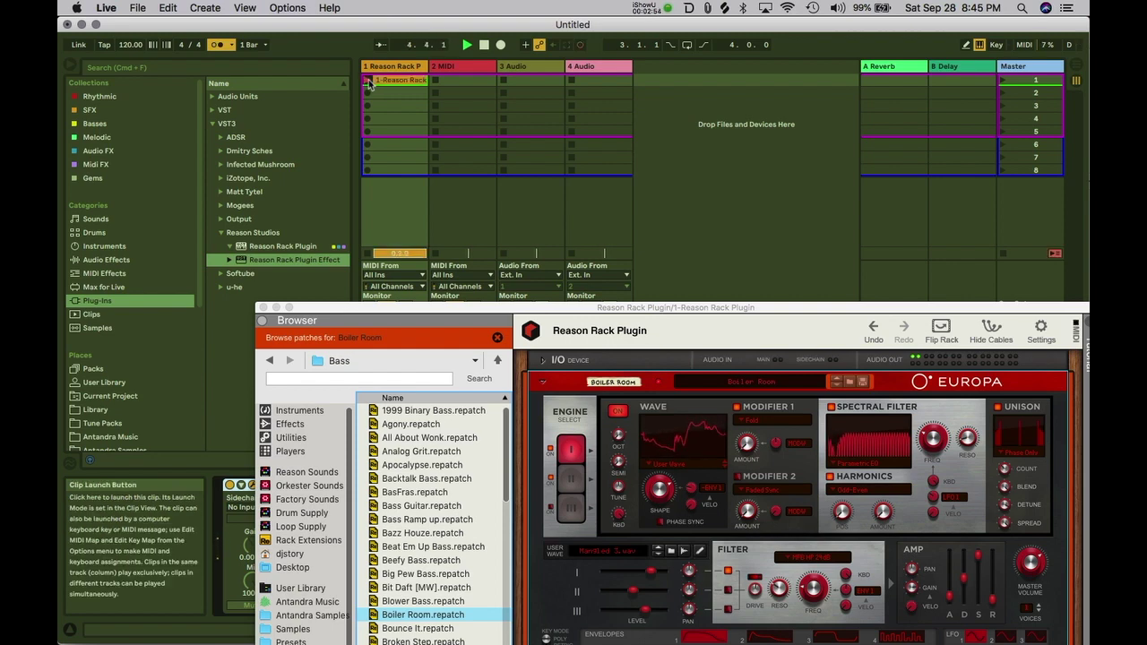
pyautogui.click(368, 81)
# Step: Open the recorded clip in an enlarged note editor with the plug-in window closed, and select all its notes
pyautogui.doubleClick(393, 82)
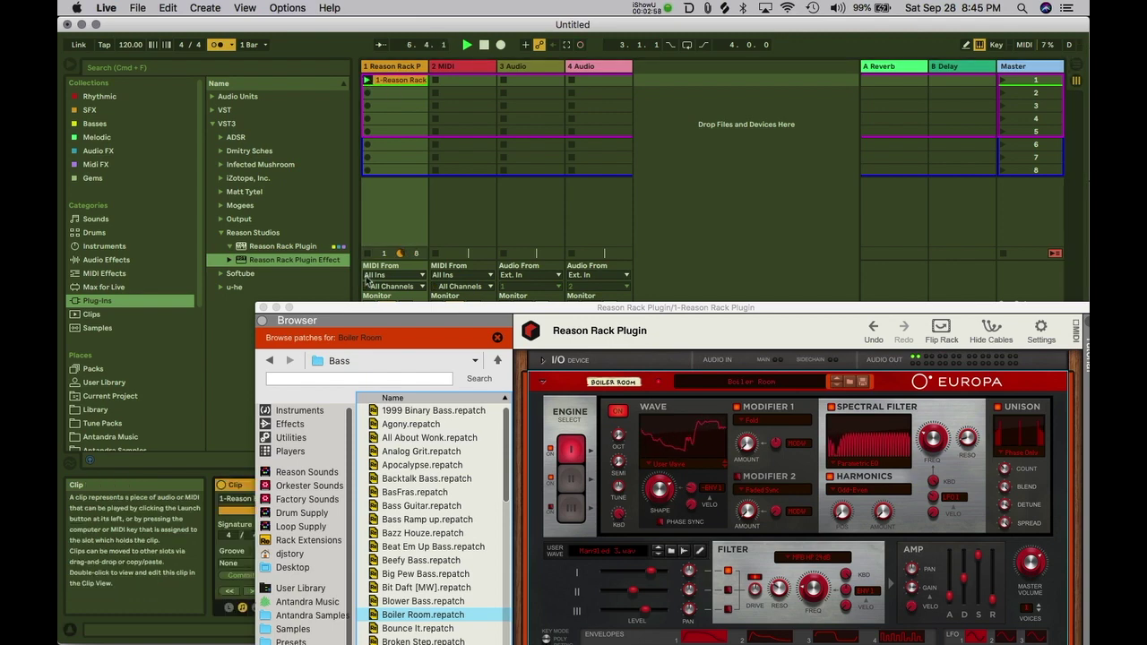
pyautogui.click(265, 309)
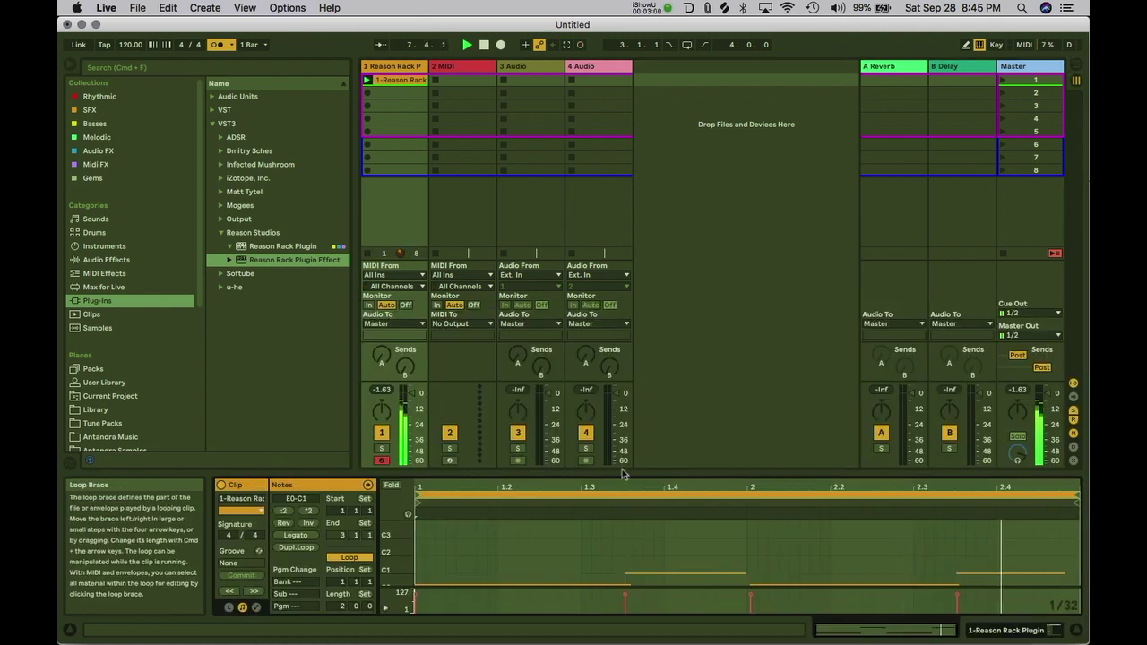
pyautogui.moveTo(607, 470); pyautogui.dragTo(611, 258)
pyautogui.click(645, 410)
pyautogui.press('super+a')
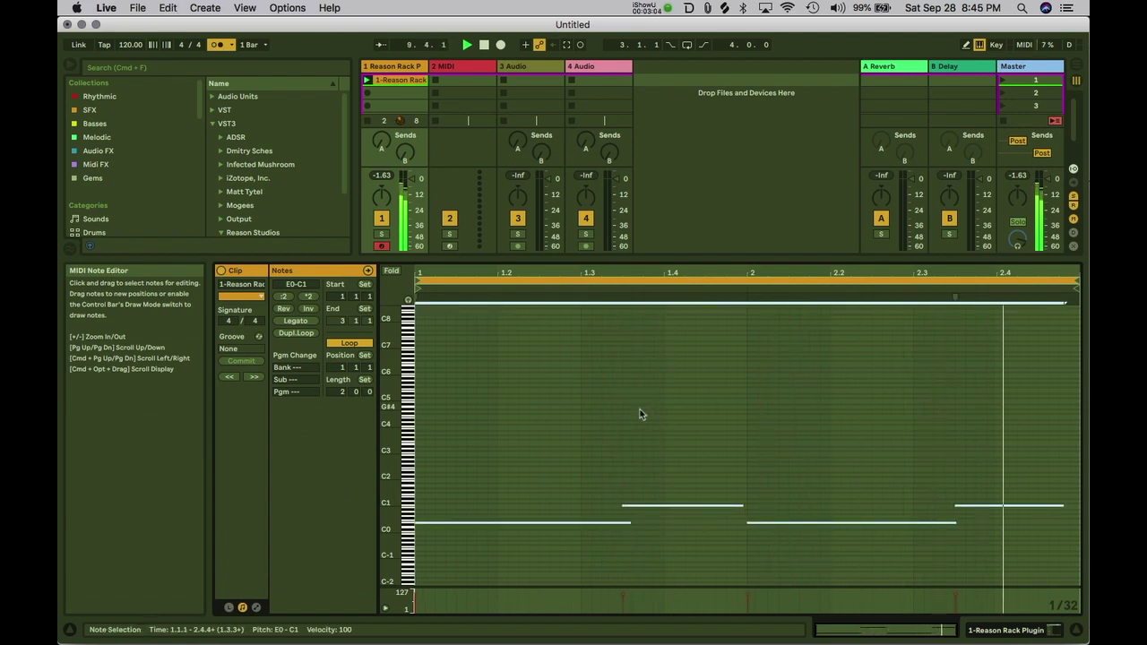
# Step: Shorten the bass clip's first E0 note to end where the second note begins, and shrink the note editor
pyautogui.click(645, 529)
pyautogui.moveTo(630, 522); pyautogui.dragTo(621, 522)
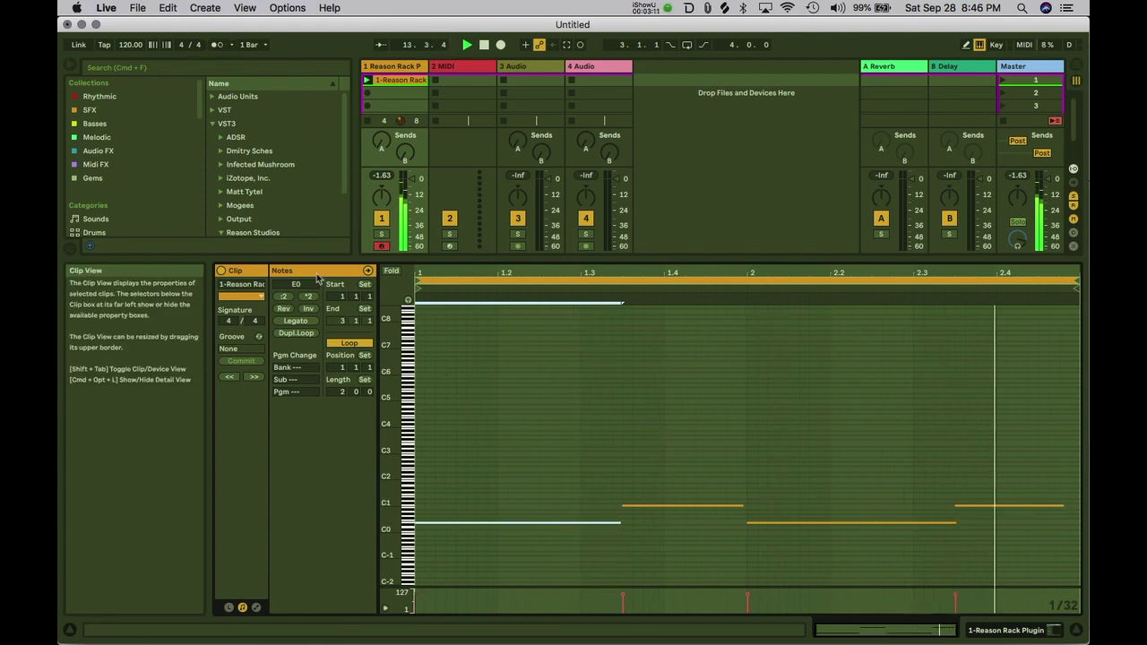
pyautogui.moveTo(305, 259); pyautogui.dragTo(297, 452)
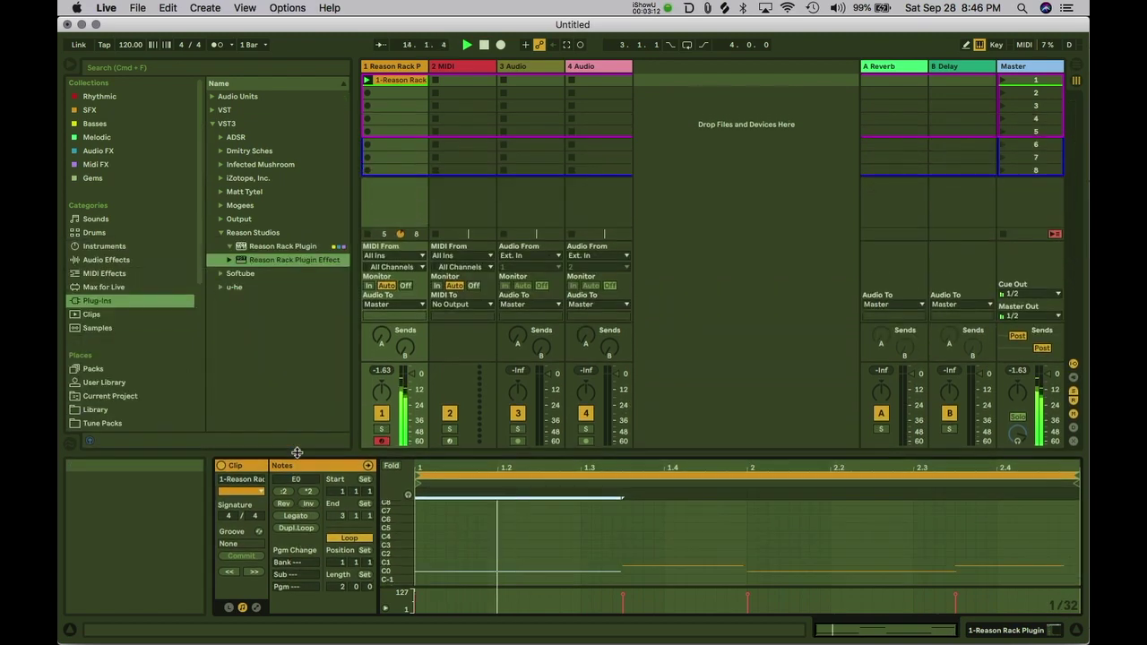
# Step: Insert a new MIDI track and move it in front of the existing Reason Rack track
pyautogui.click(390, 66)
pyautogui.press('super+shift+t')
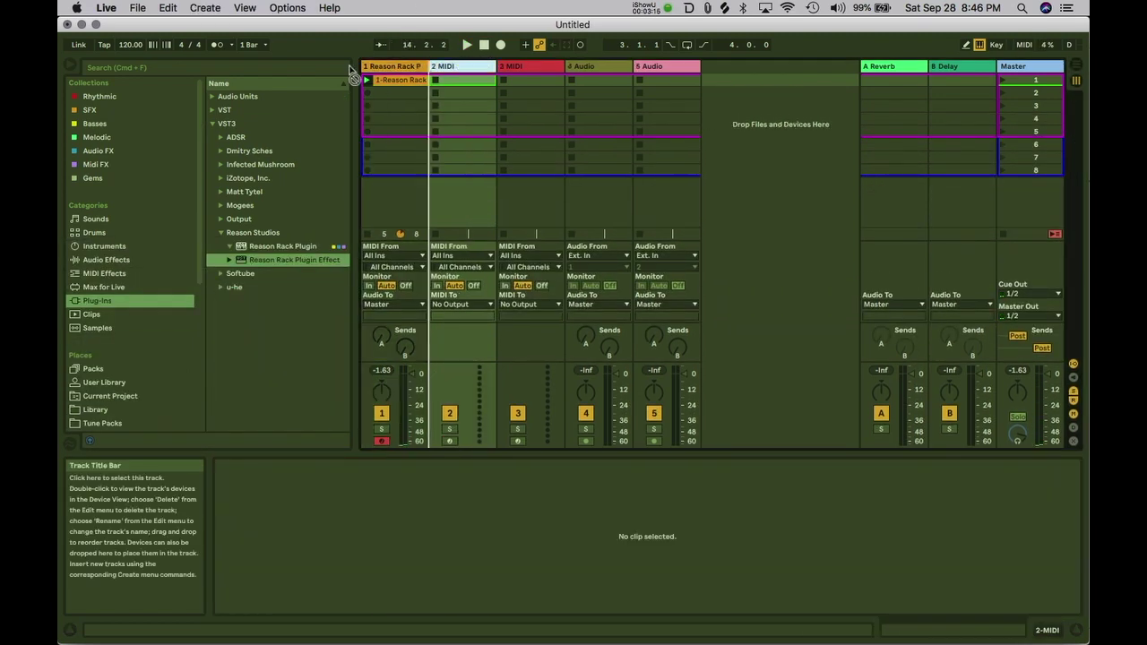
pyautogui.moveTo(365, 75); pyautogui.dragTo(363, 76)
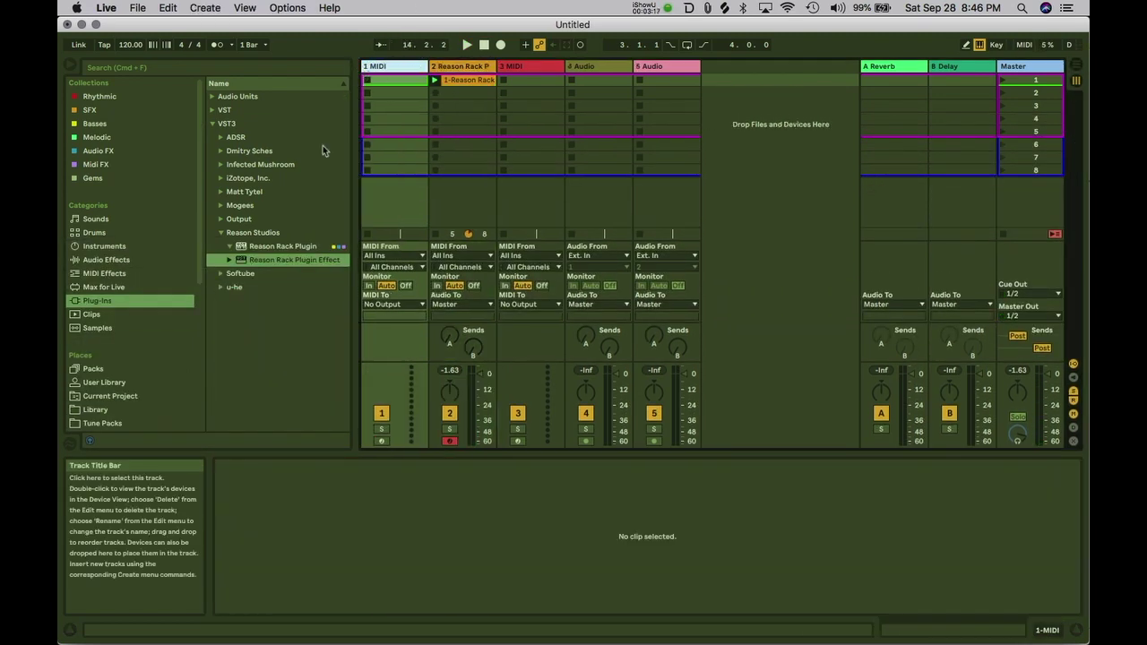
# Step: Load the VST3 Reason Rack Plugin instrument onto the new first track and add a Rytmik Drum Machine to its rack
pyautogui.click(271, 251)
pyautogui.moveTo(285, 251); pyautogui.dragTo(381, 119)
pyautogui.click(253, 485)
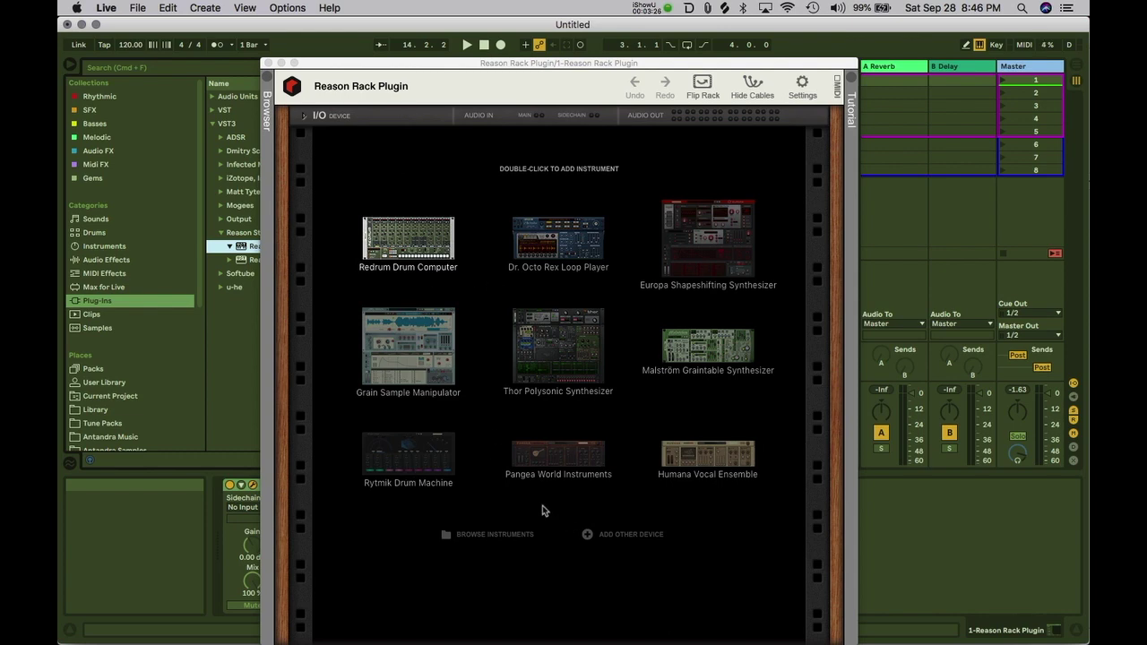
pyautogui.click(403, 468)
pyautogui.doubleClick(403, 468)
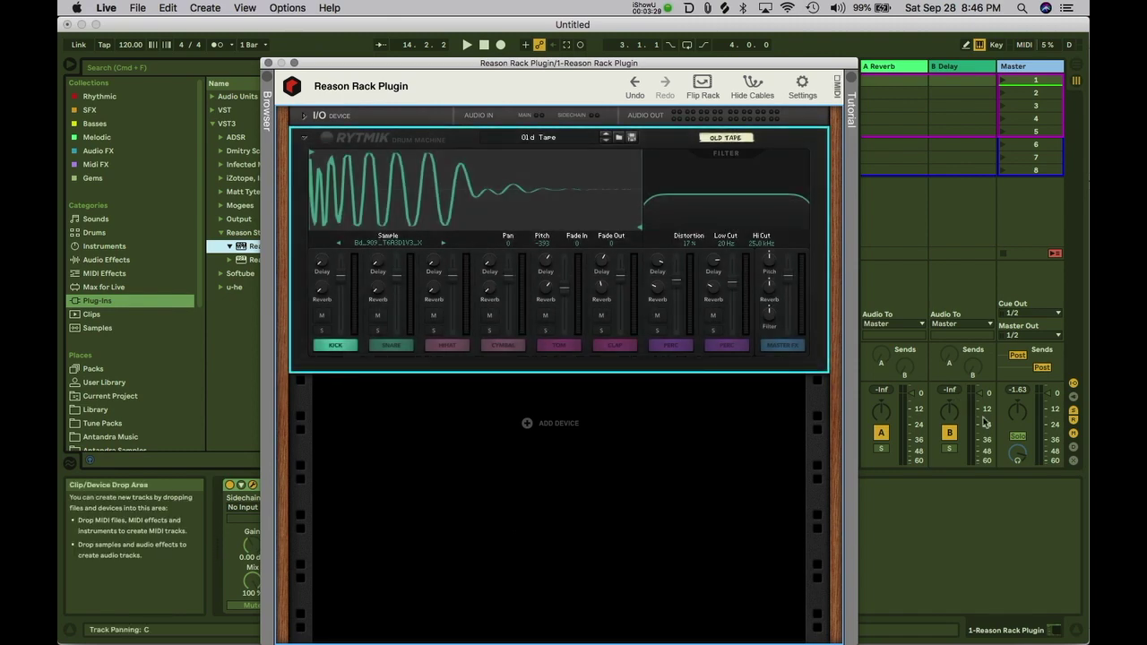
# Step: Reposition the plug-in window so the whole Rytmik device and the first track's clip slots are both in view
pyautogui.click(935, 589)
pyautogui.moveTo(443, 65); pyautogui.dragTo(813, 23)
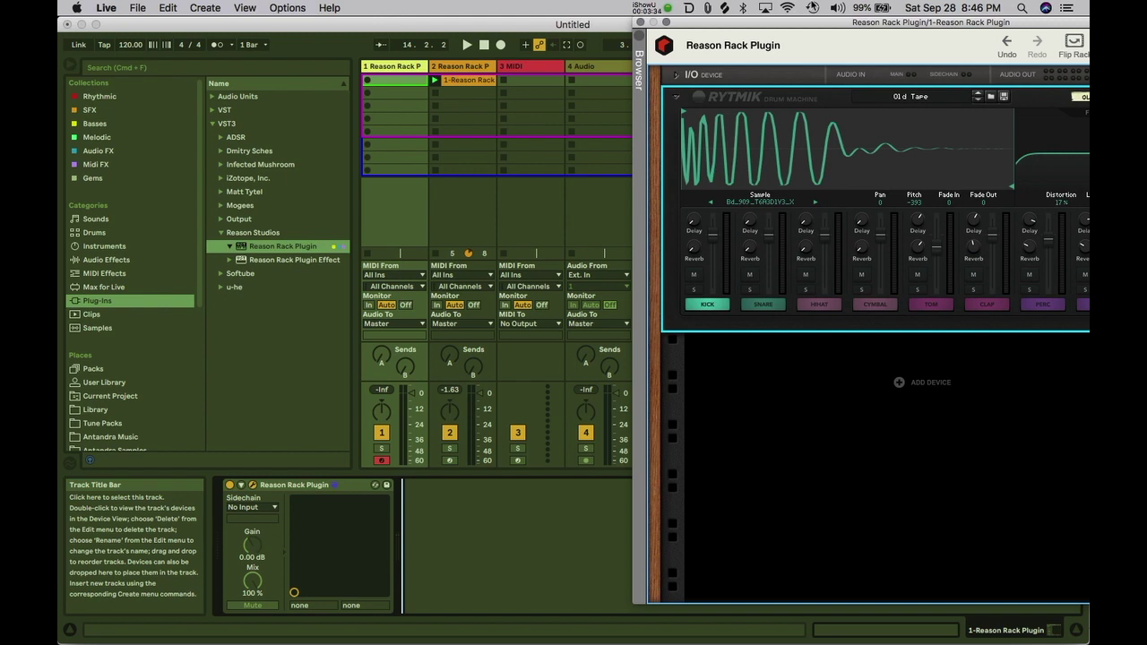
pyautogui.click(536, 503)
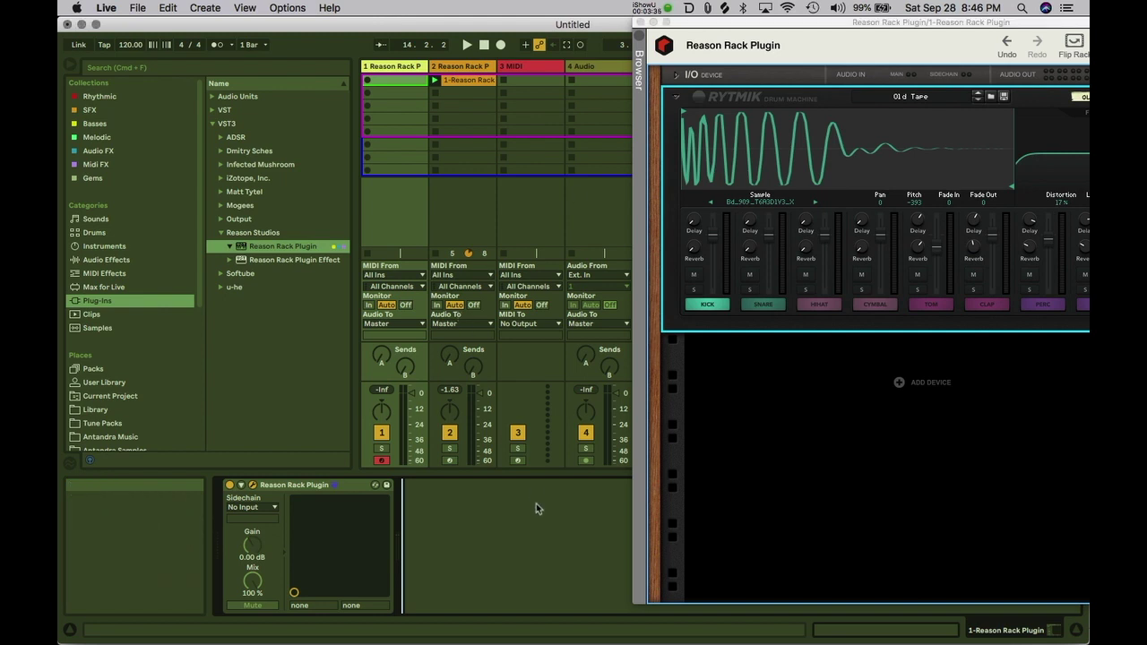
pyautogui.moveTo(713, 23); pyautogui.dragTo(594, 19)
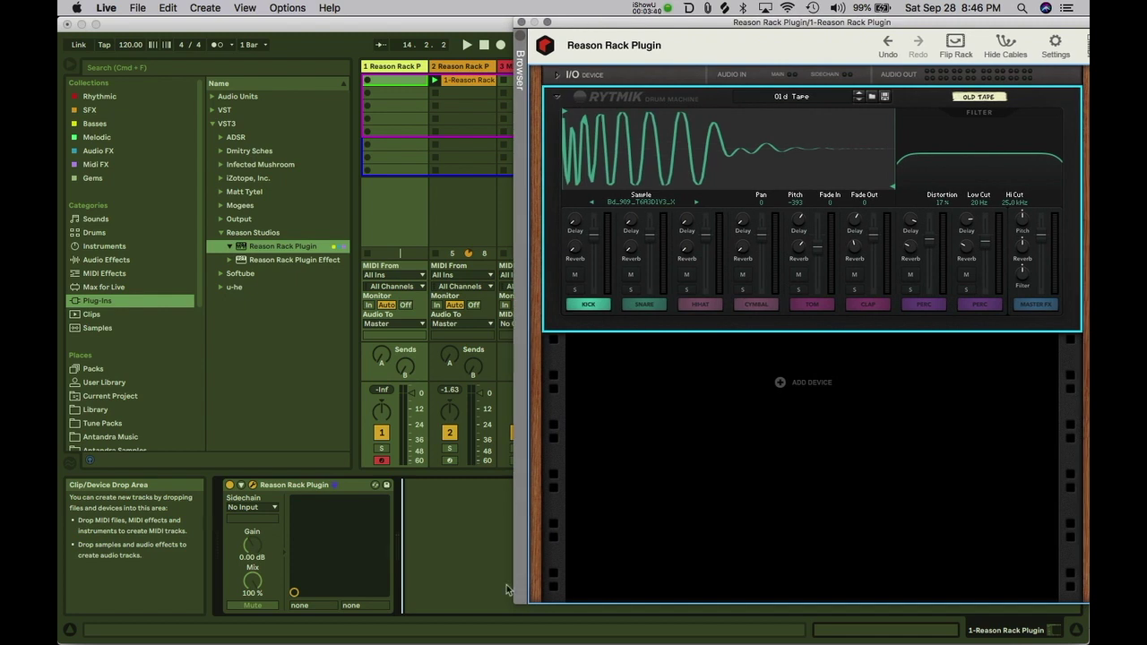
pyautogui.click(472, 547)
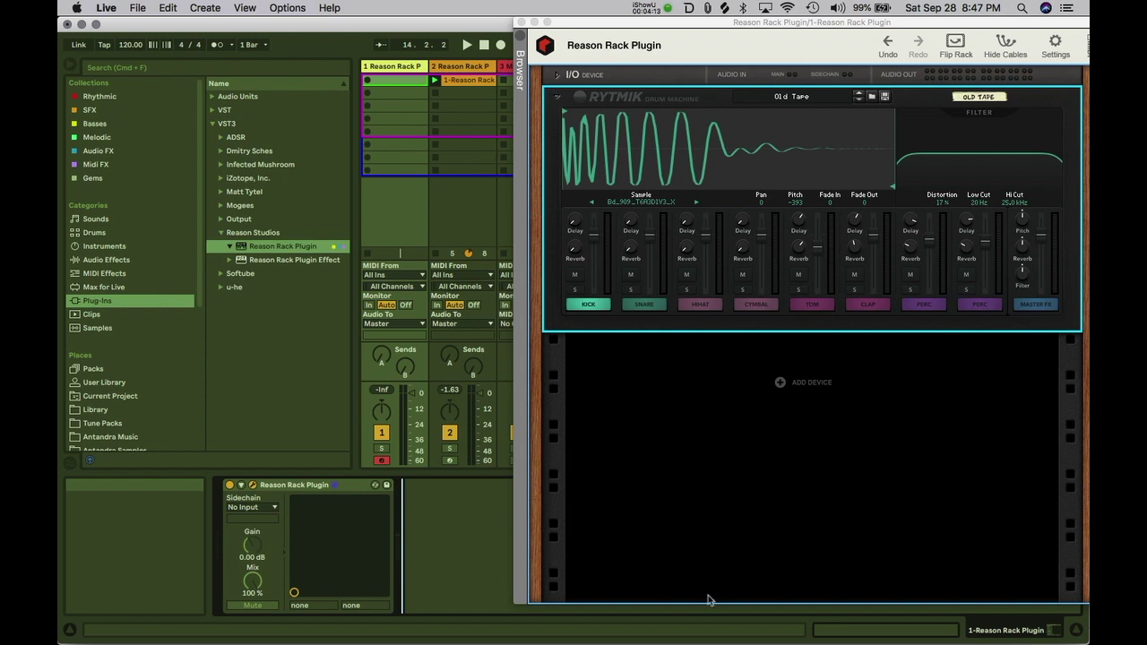
# Step: Add the built-in Channel Dynamics effect below Rytmik in the rack
pyautogui.click(802, 383)
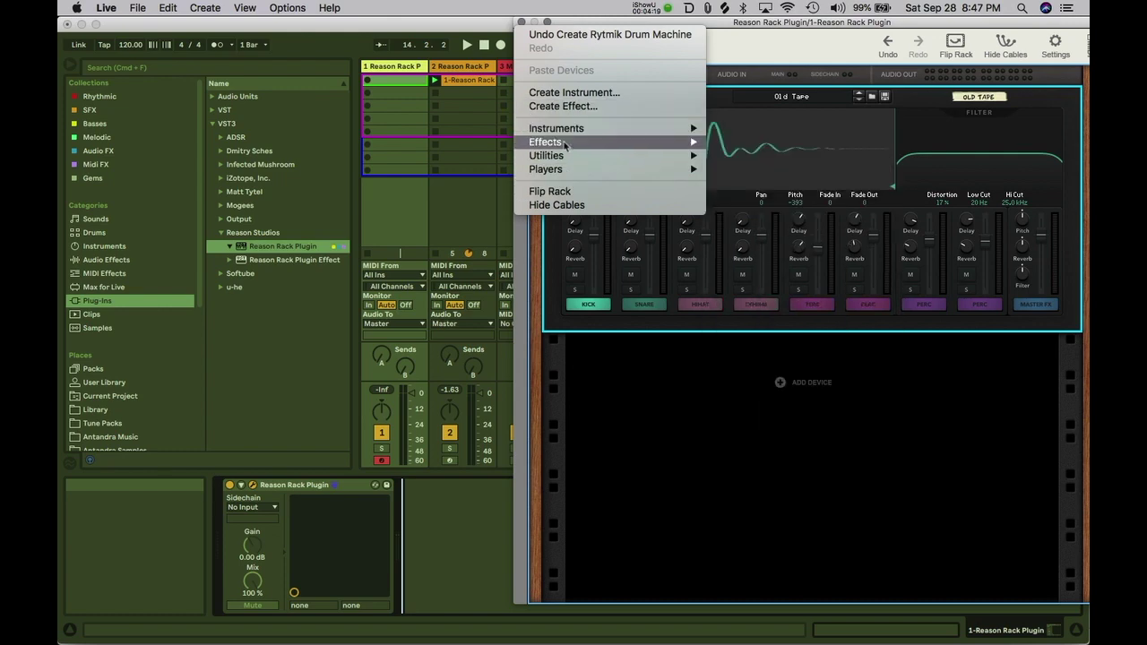
pyautogui.moveTo(565, 141)
pyautogui.moveTo(780, 274)
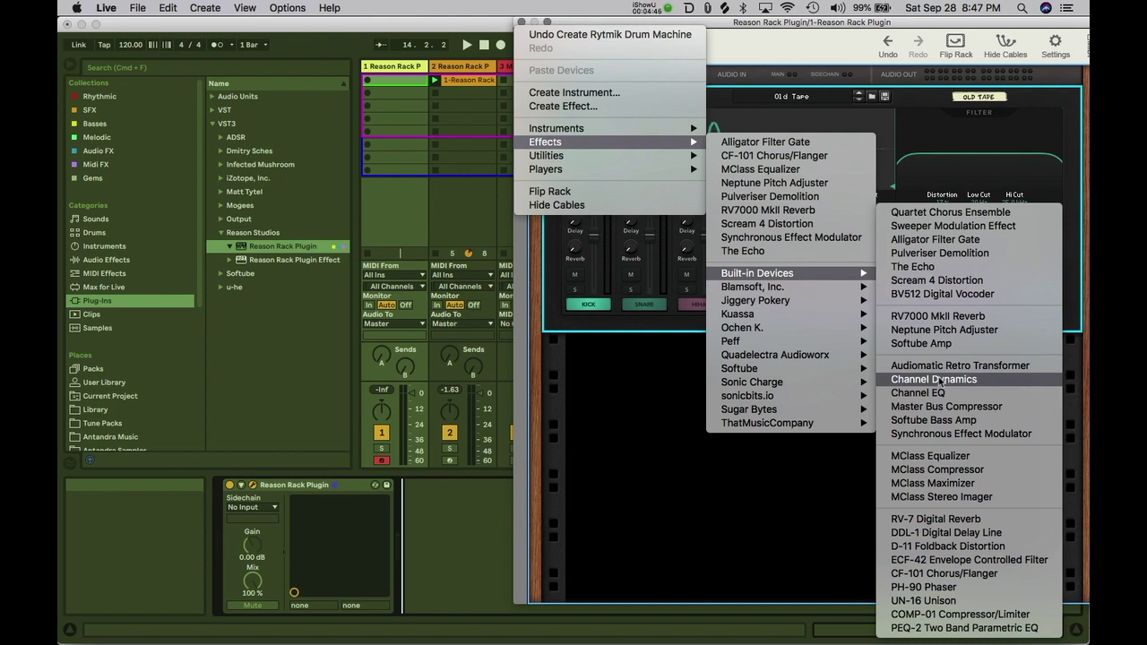
pyautogui.click(938, 380)
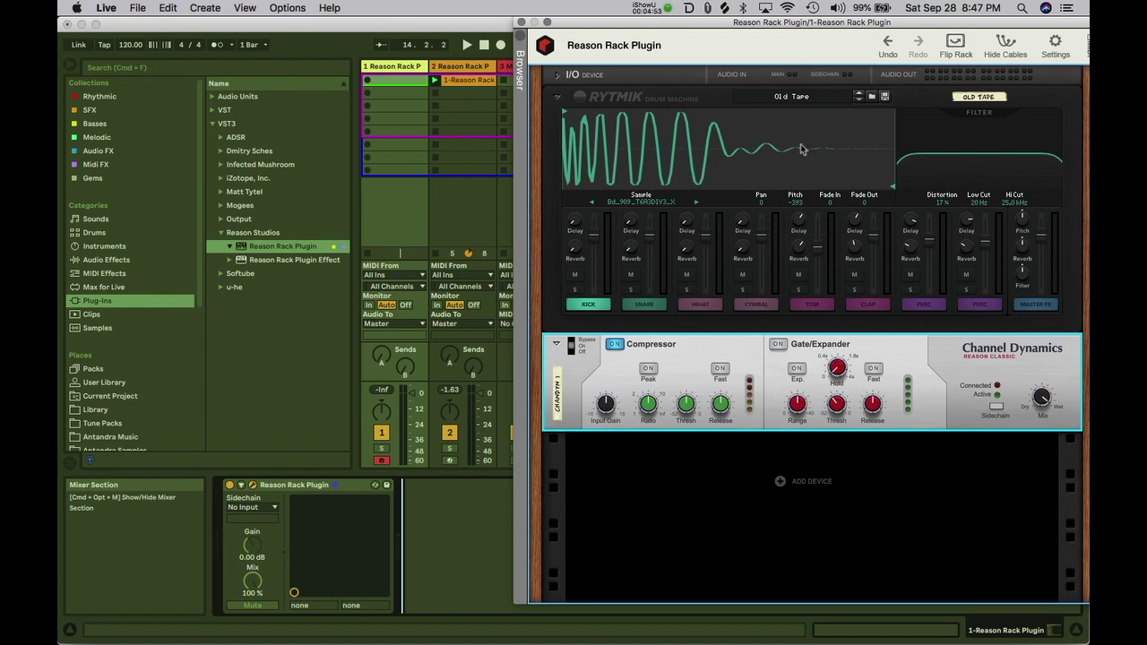
# Step: Enable the computer MIDI keyboard, shift its octave to audition Rytmik's drums, and move the plug-in window off the clip slots
pyautogui.moveTo(647, 25); pyautogui.dragTo(598, 187)
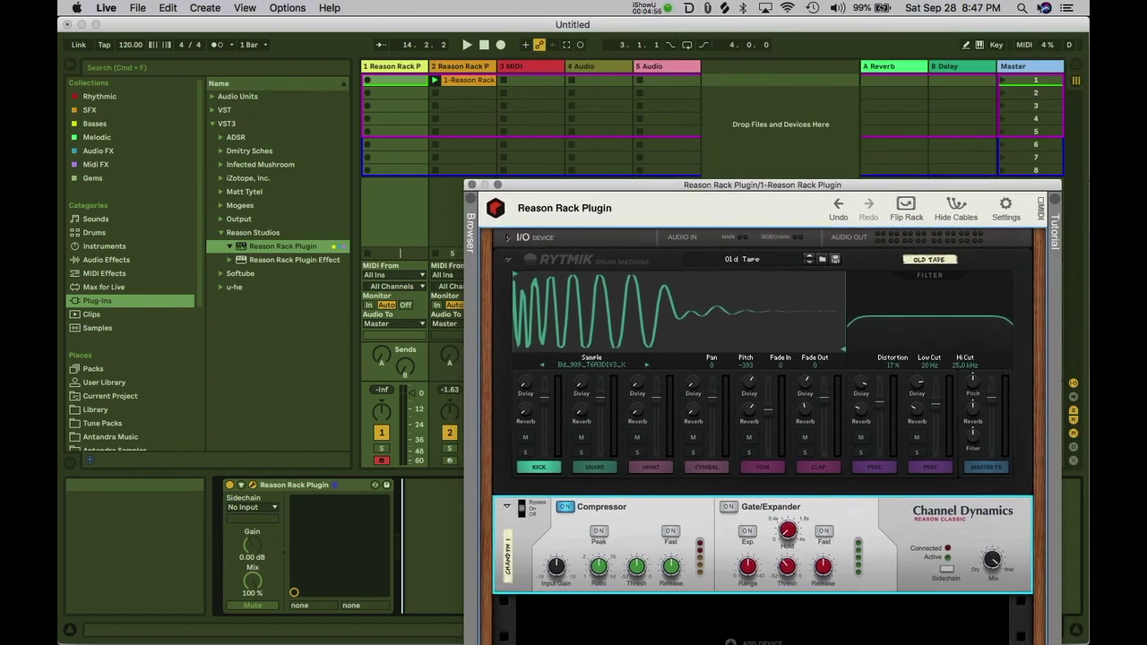
pyautogui.click(979, 45)
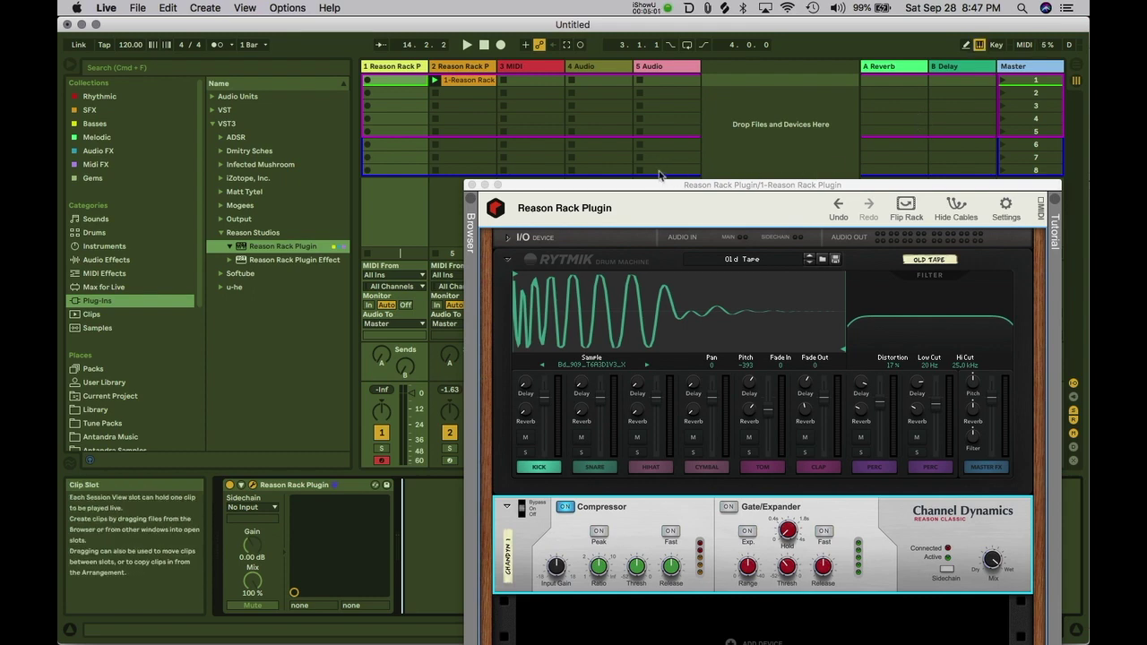
pyautogui.moveTo(667, 187); pyautogui.dragTo(665, 121)
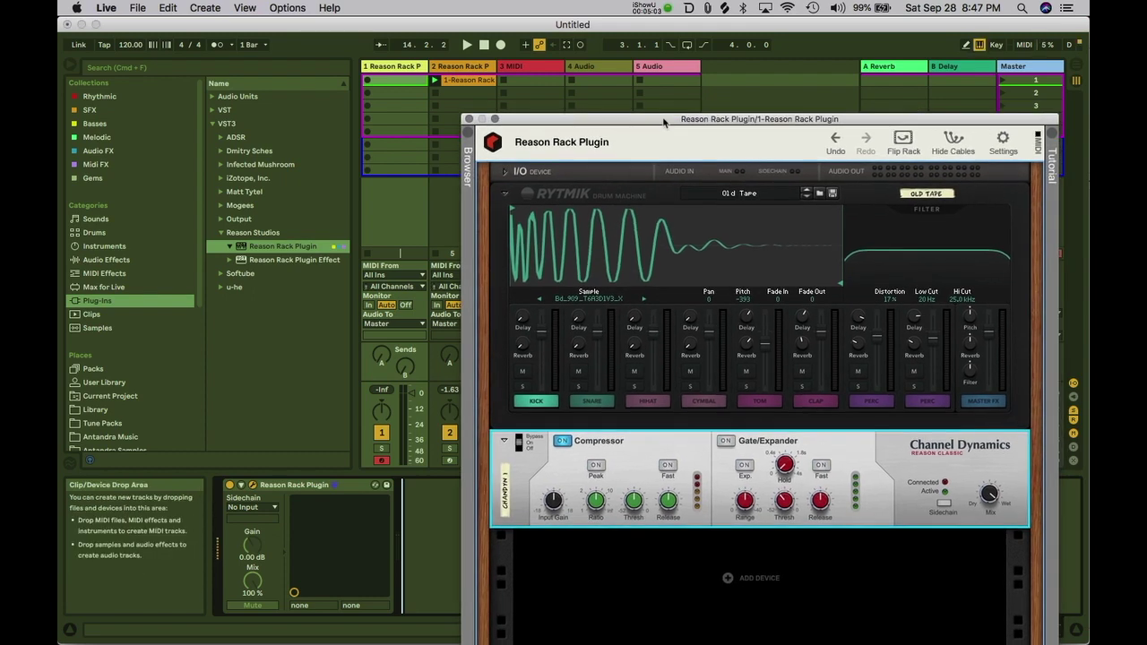
pyautogui.press('z')
pyautogui.press('x')
pyautogui.press('x')
pyautogui.moveTo(642, 123); pyautogui.dragTo(743, 203)
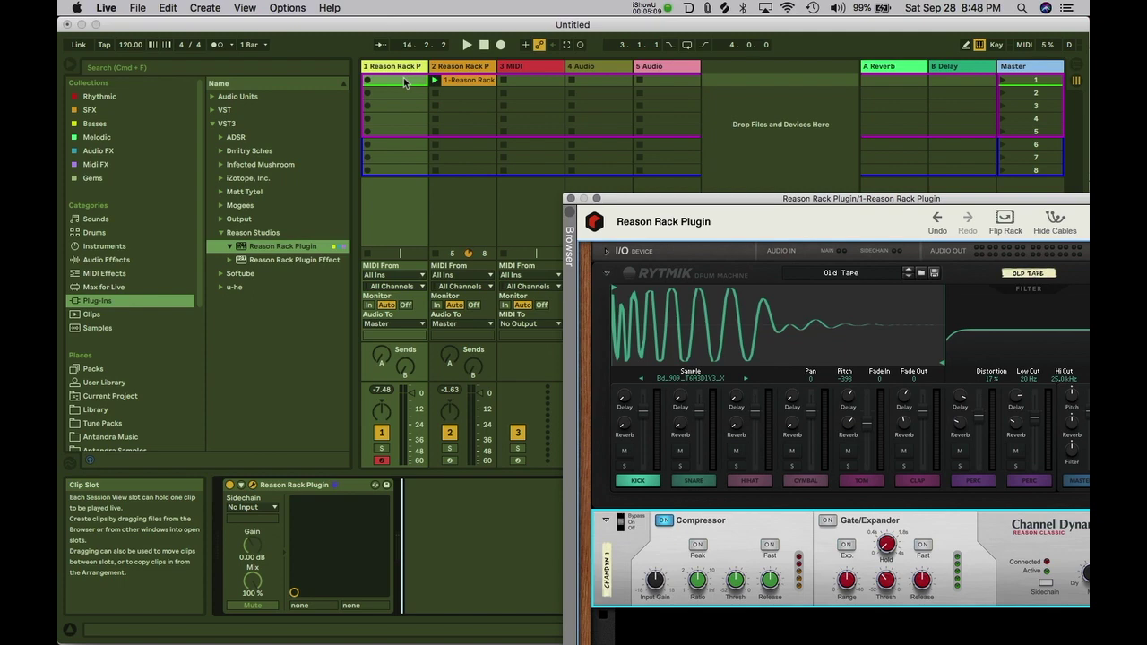
# Step: Create an empty clip in the drum track's first slot and place a C1 kick note at 1.1.1, closing the plug-in window
pyautogui.doubleClick(403, 79)
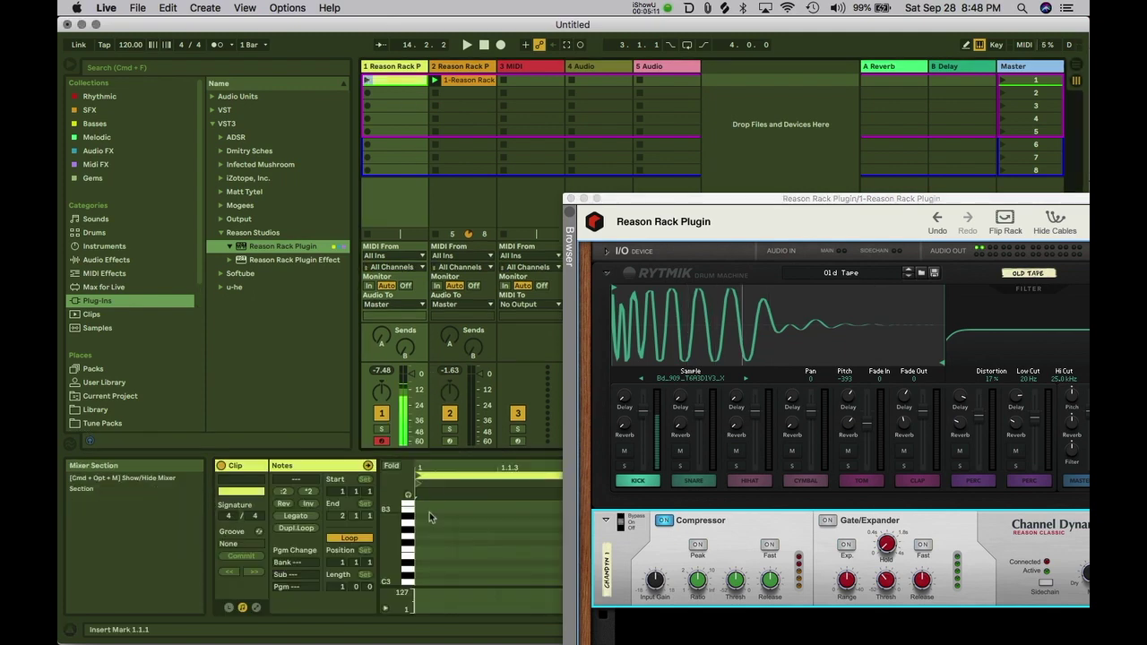
pyautogui.scroll(-5, 432, 540)
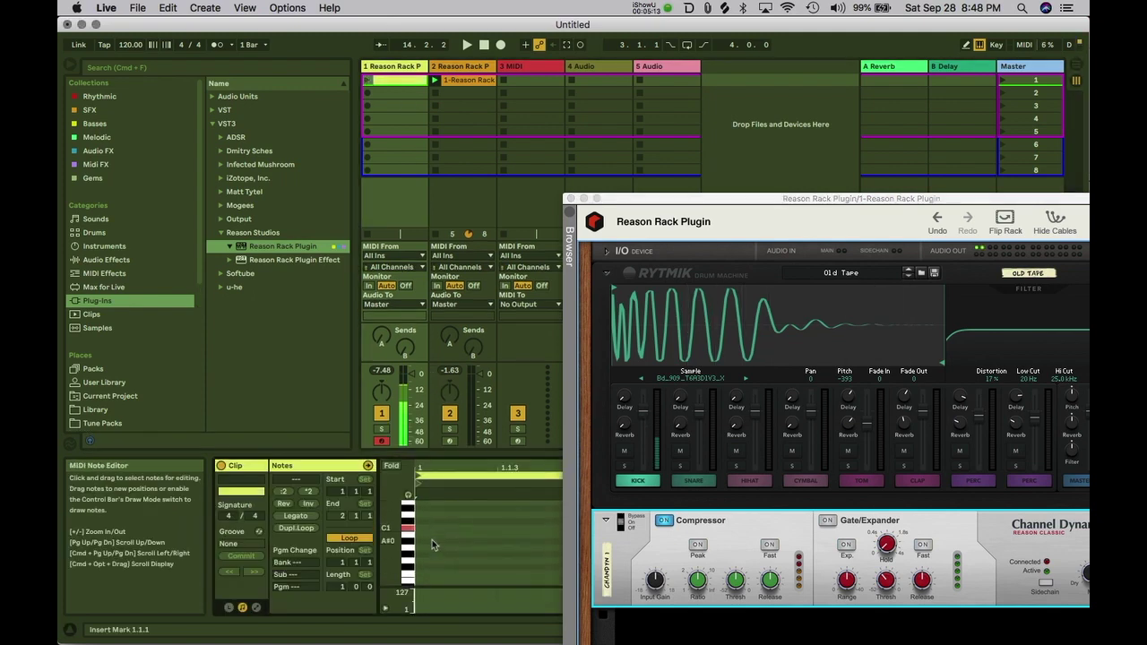
pyautogui.doubleClick(441, 529)
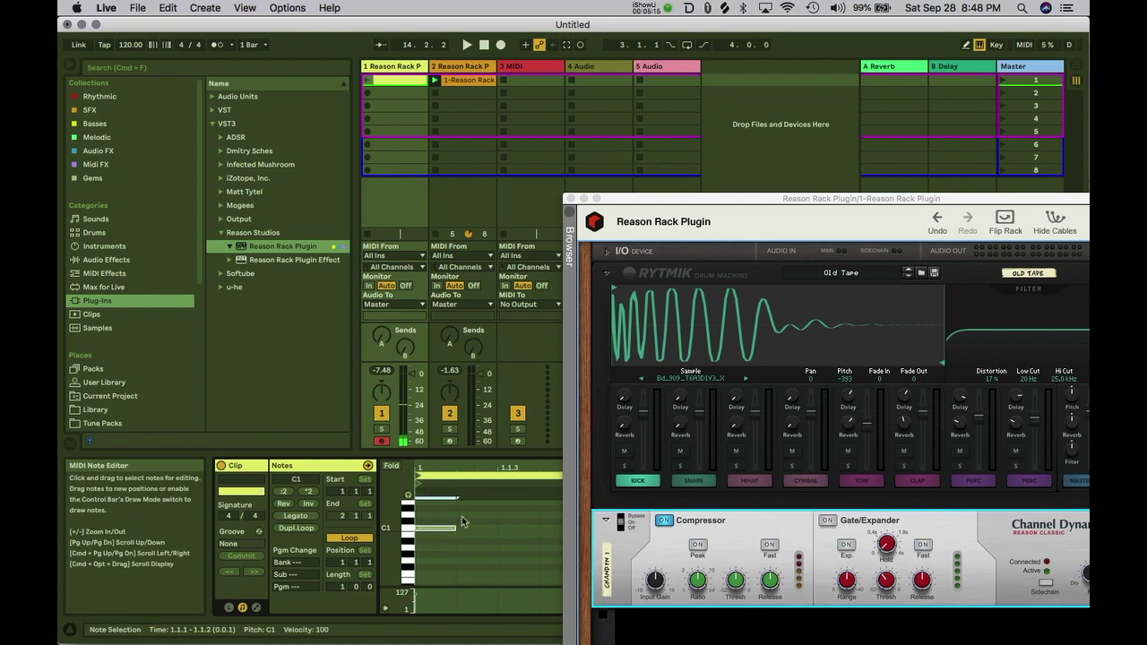
pyautogui.click(570, 198)
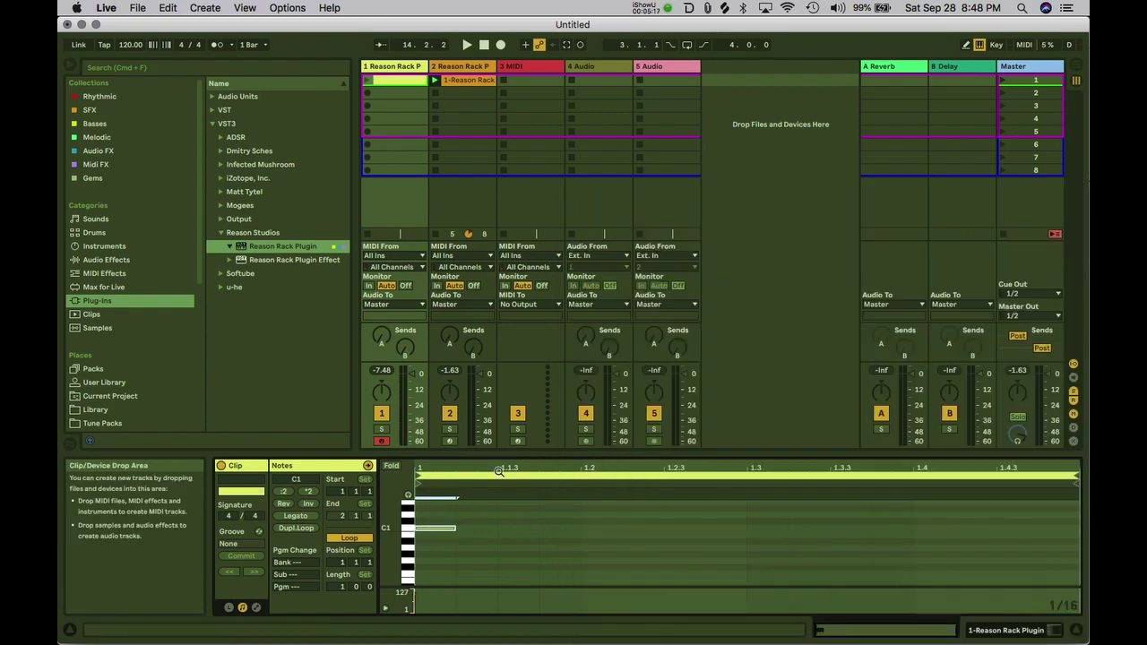
# Step: Repeat the C1 kick every three sixteenths for three hits, copy them to the bar's second half, and launch the clip
pyautogui.click(534, 524)
pyautogui.keyDown('shift'); pyautogui.click(432, 550); pyautogui.keyUp('shift')
pyautogui.press('super+d')
pyautogui.press('super+d')
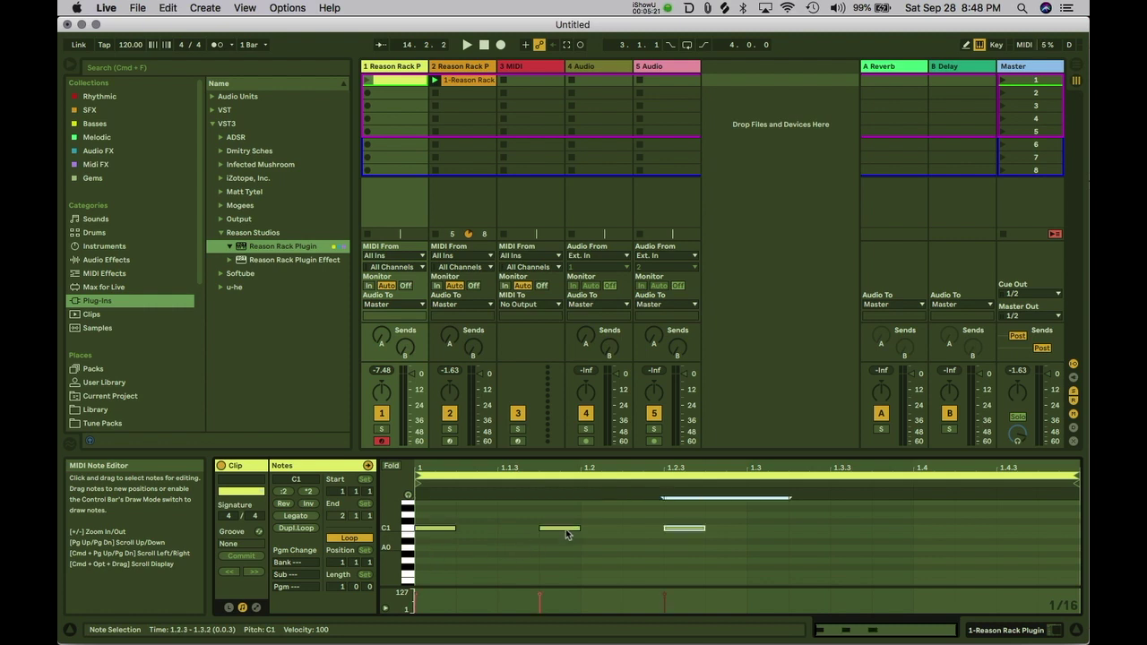
pyautogui.moveTo(743, 506); pyautogui.dragTo(423, 570)
pyautogui.press('super+d')
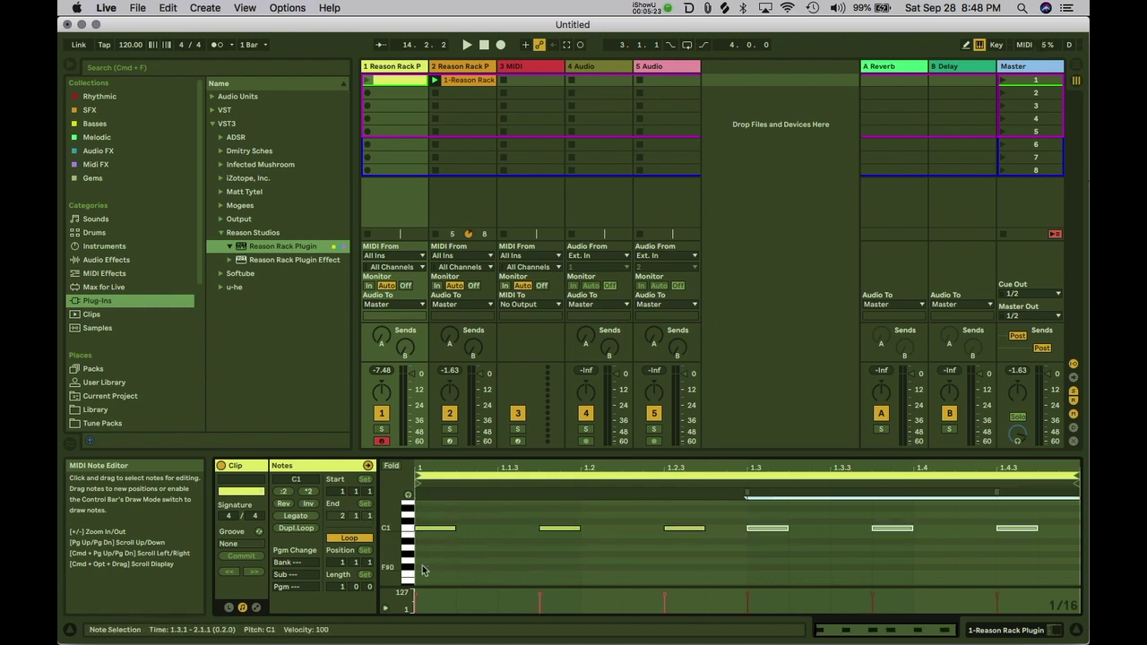
pyautogui.click(367, 82)
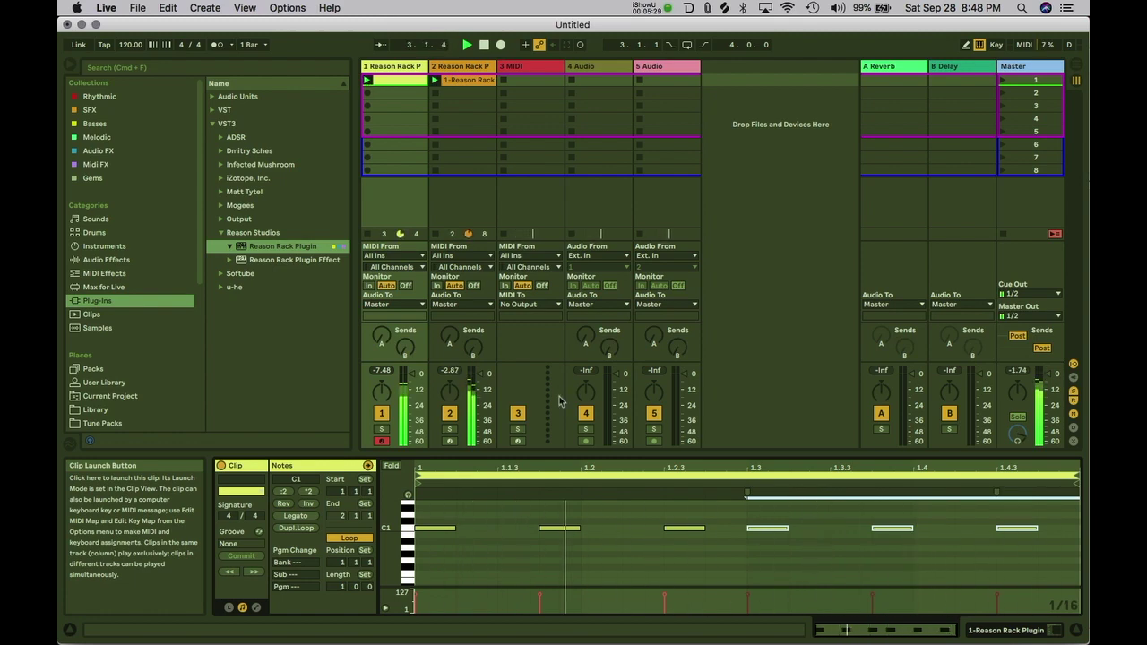
# Step: Duplicate the first Reason Rack drum track and replace the copy's clip with a new empty one
pyautogui.click(516, 69)
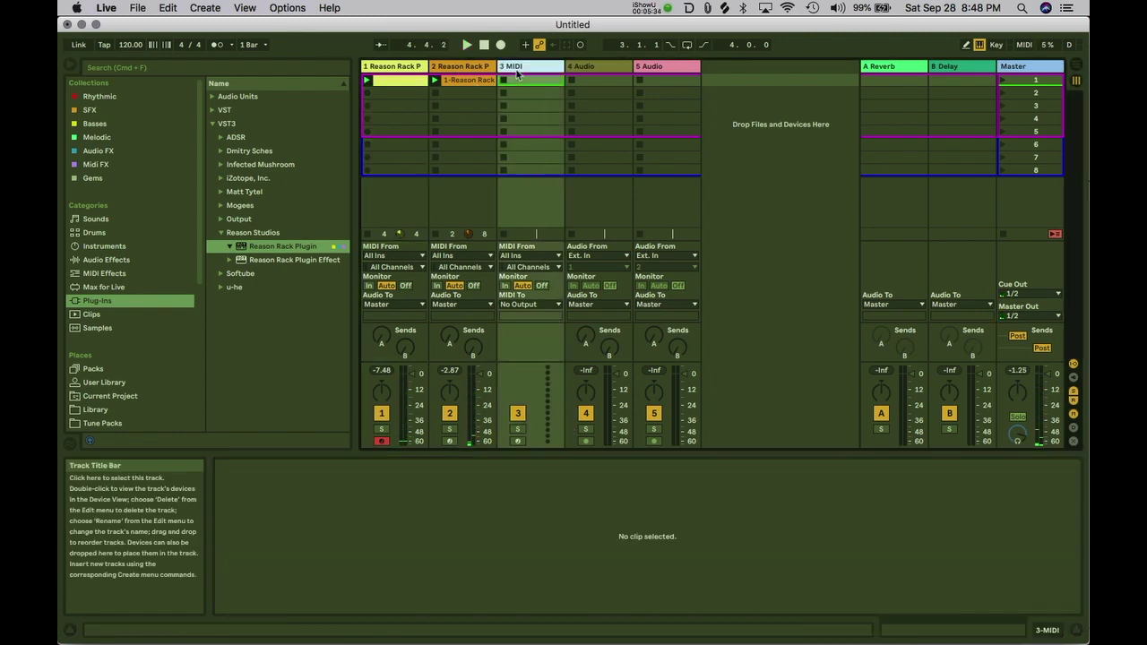
pyautogui.click(410, 68)
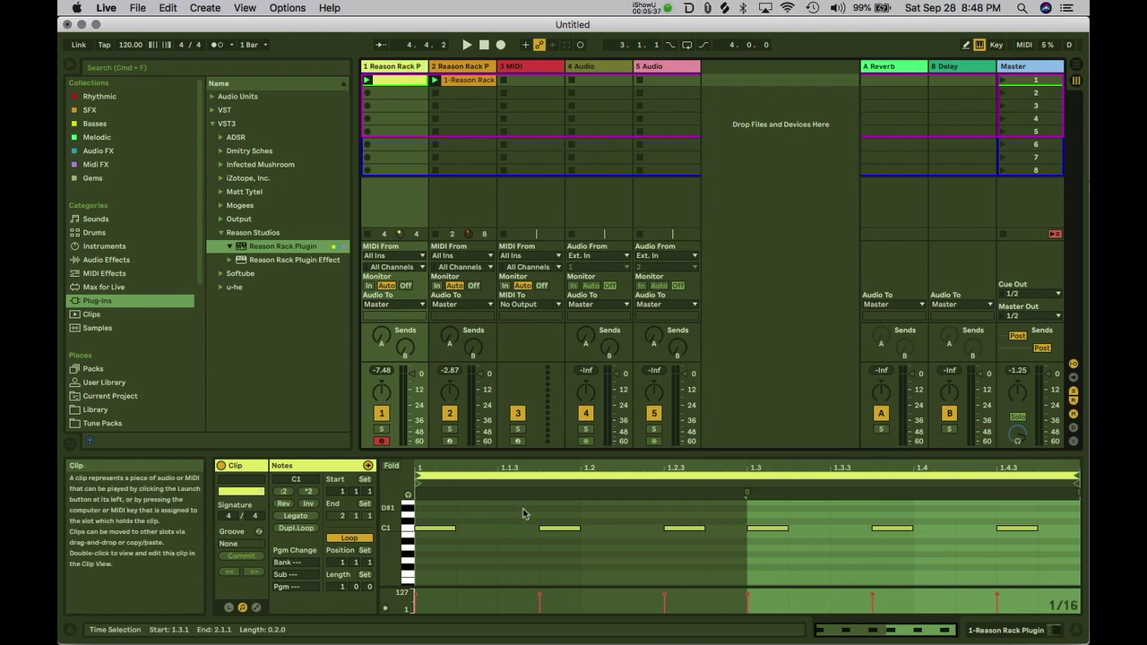
pyautogui.press('super+d')
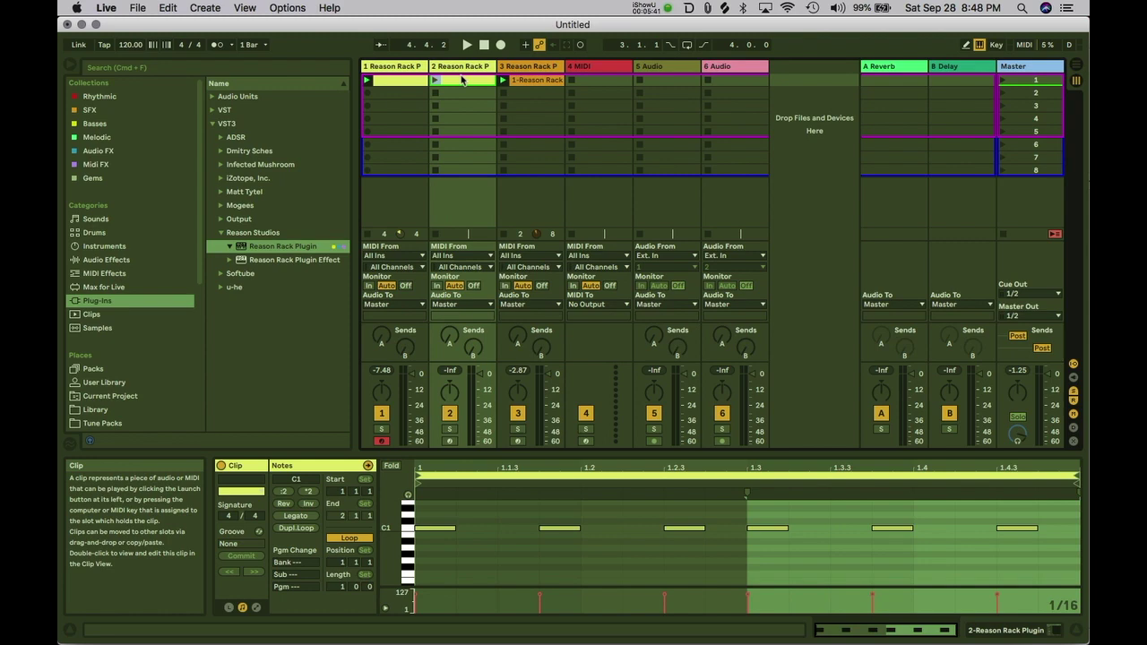
pyautogui.press('Delete')
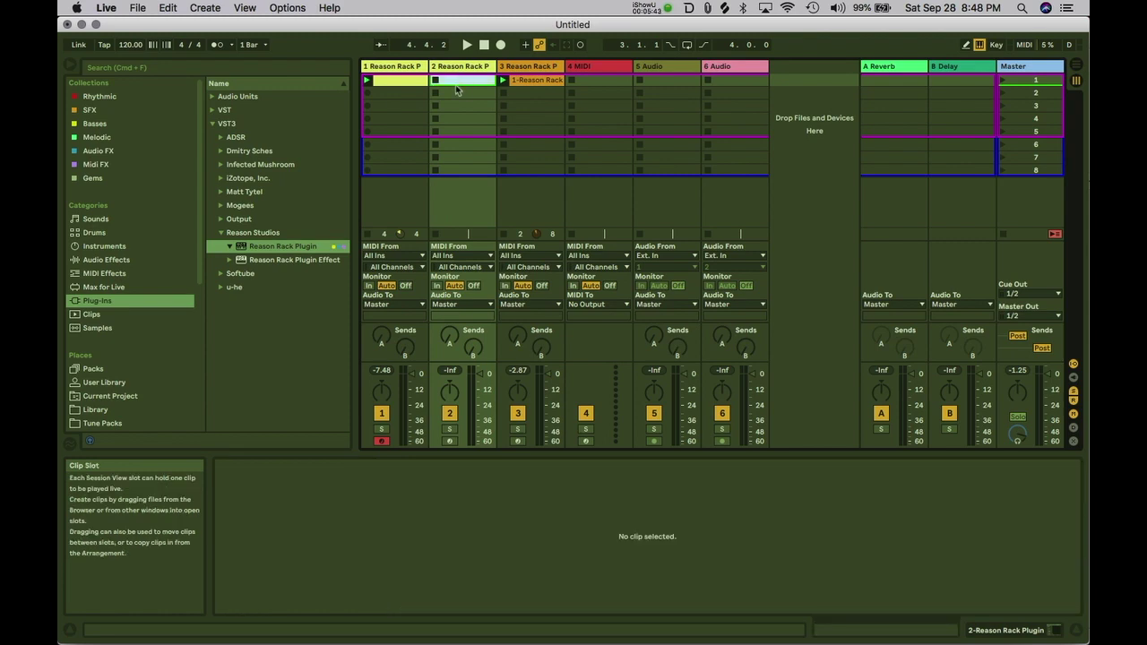
pyautogui.doubleClick(457, 82)
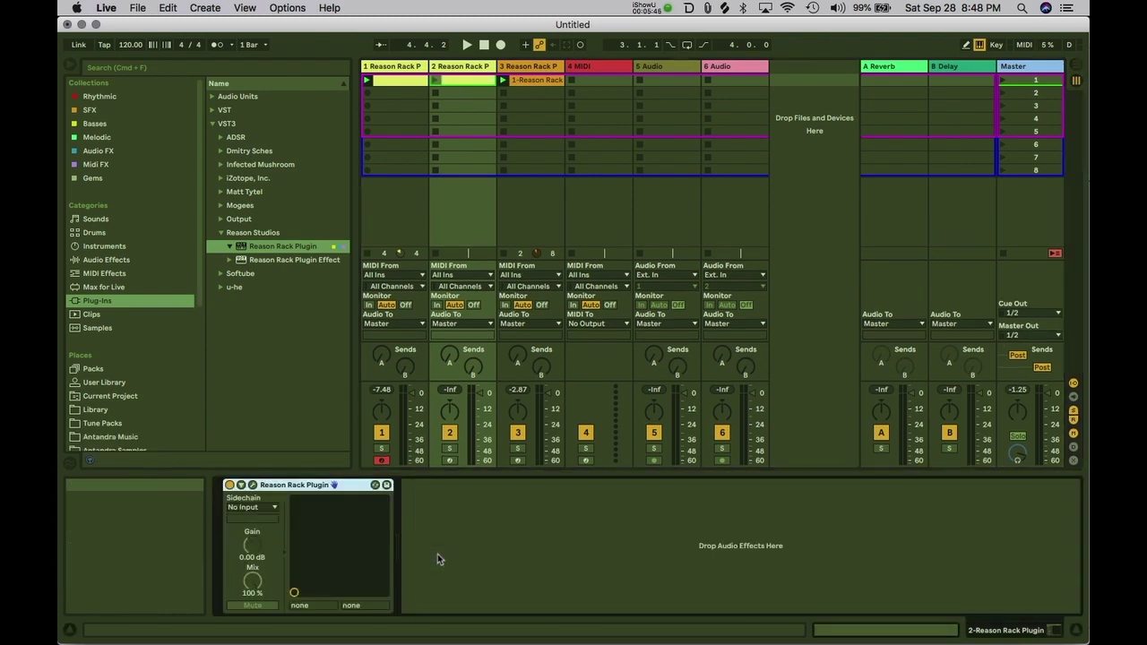
# Step: Try a C#3 note at 1.3.1 in the duplicated track's new clip and play the session
pyautogui.click(758, 565)
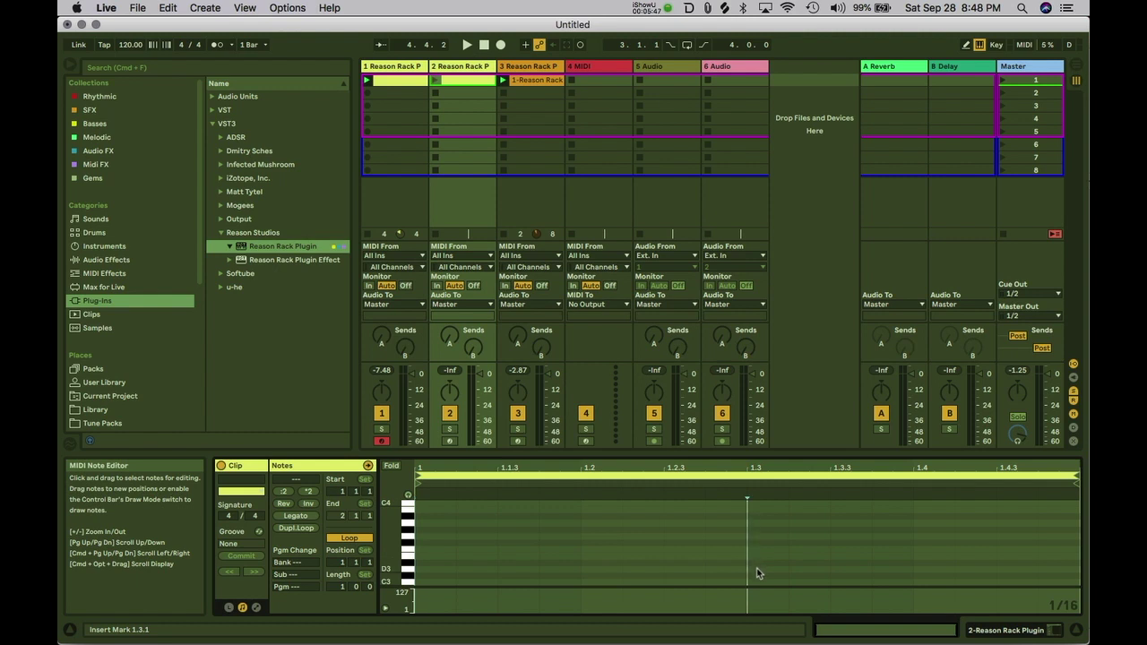
pyautogui.doubleClick(756, 573)
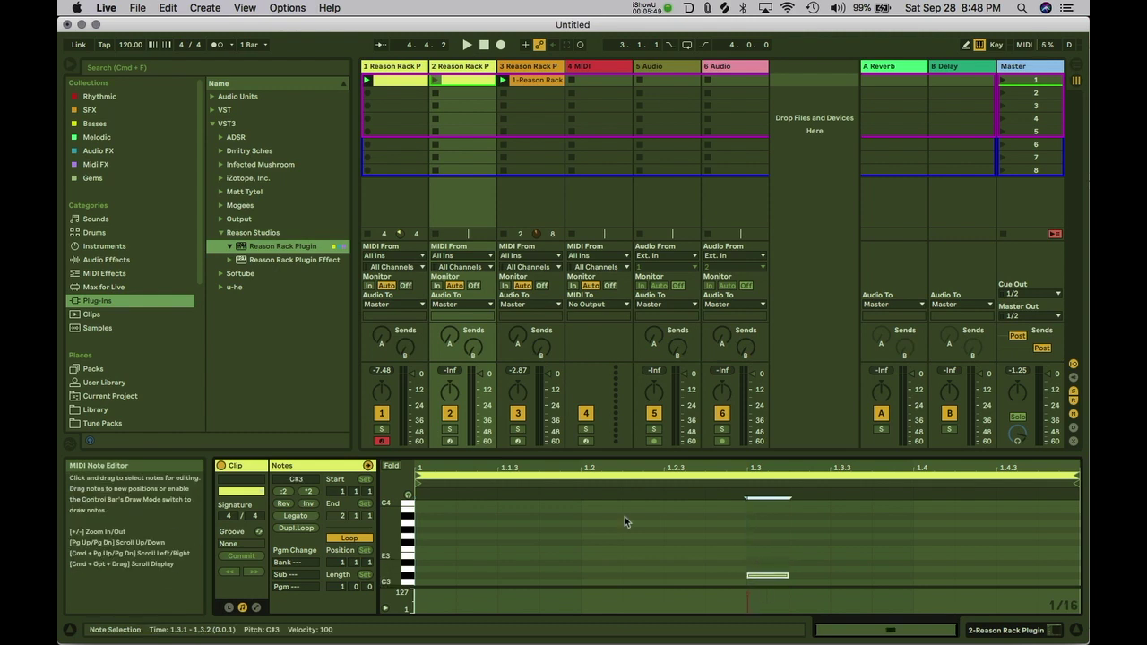
pyautogui.click(726, 481)
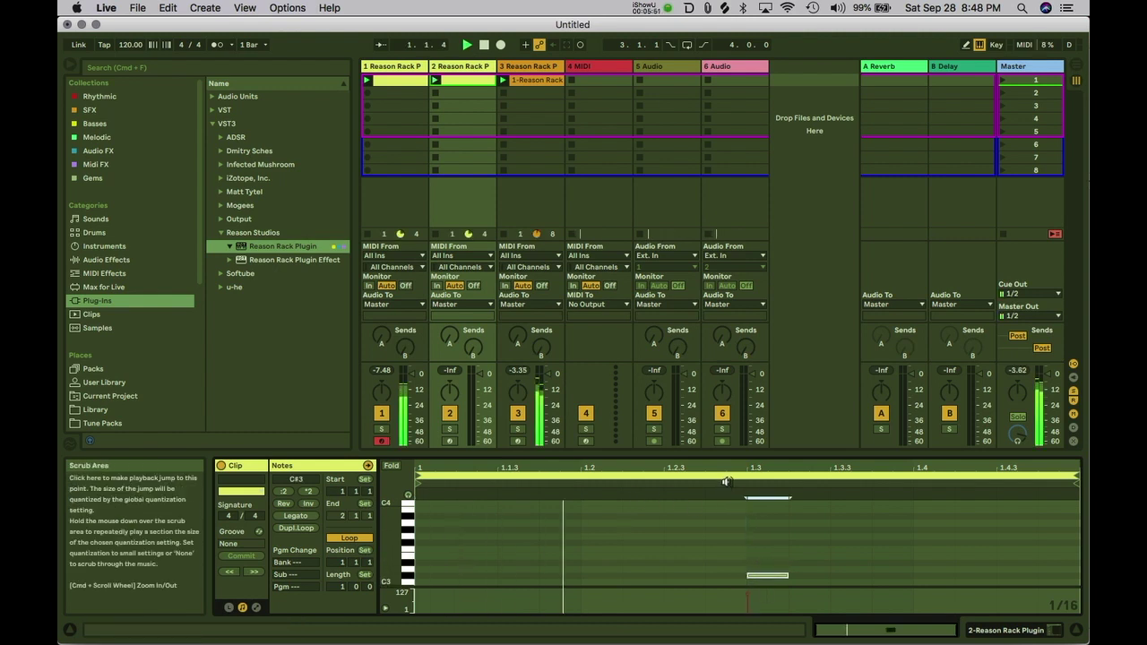
# Step: Open the duplicated track's Reason Rack Plugin window and select the Snare channel in Rytmik
pyautogui.hotkey('shift', 'Tab')
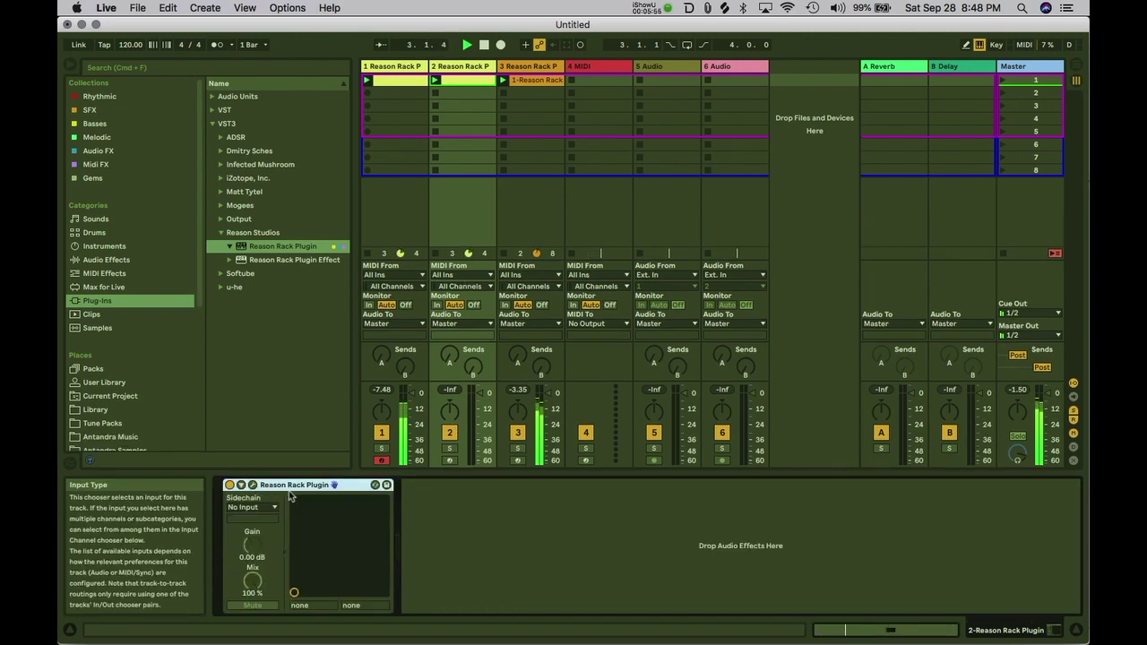
pyautogui.click(334, 485)
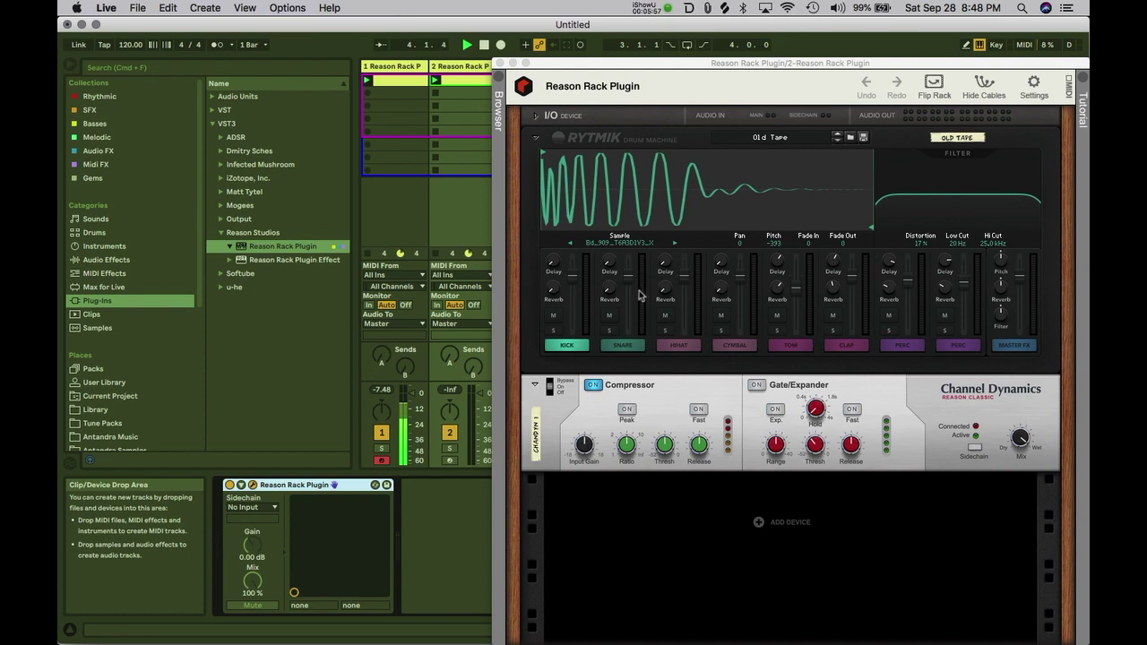
pyautogui.click(603, 314)
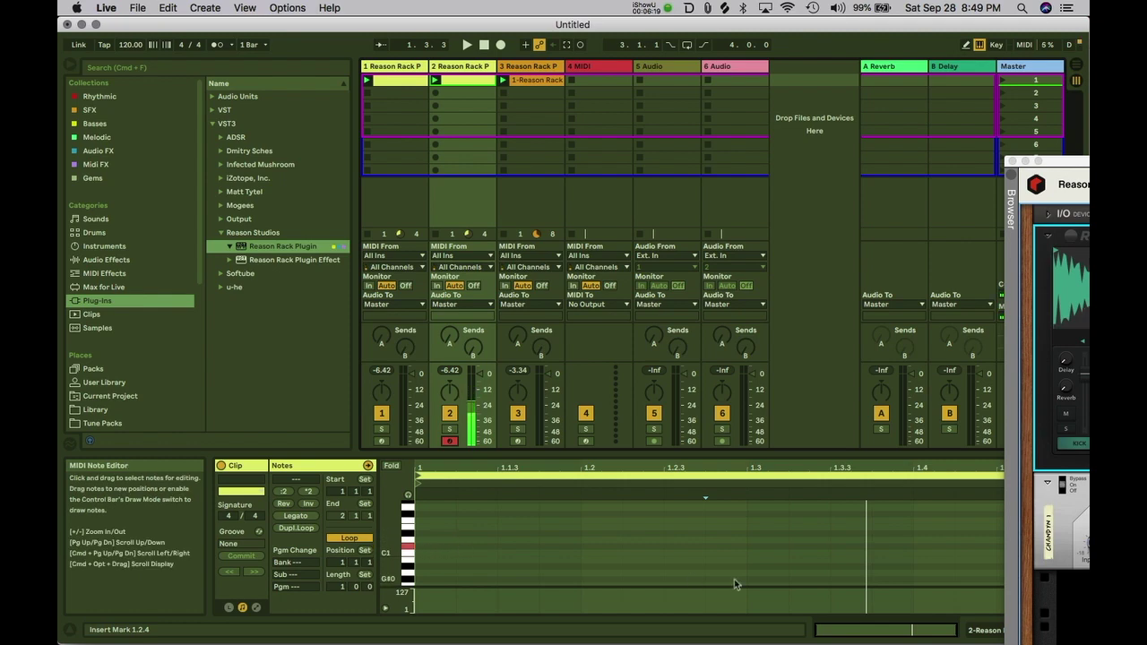
# Step: Add a C#1 note at 1.3.1 in the second track's clip and raise its velocity
pyautogui.doubleClick(752, 546)
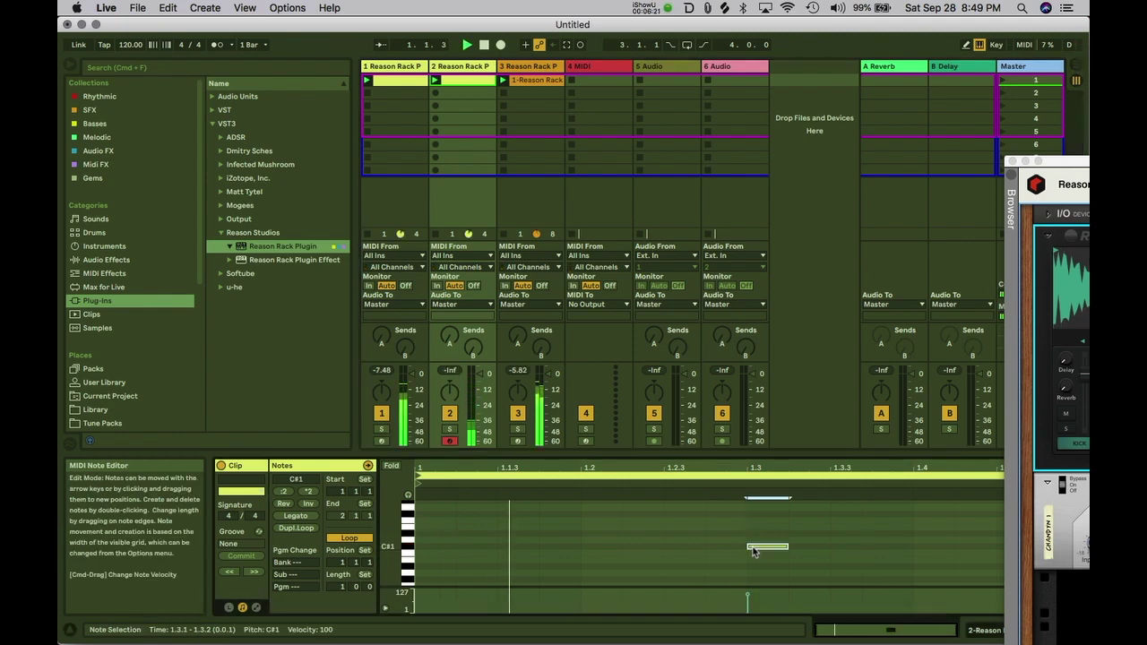
pyautogui.moveTo(758, 595); pyautogui.dragTo(748, 491)
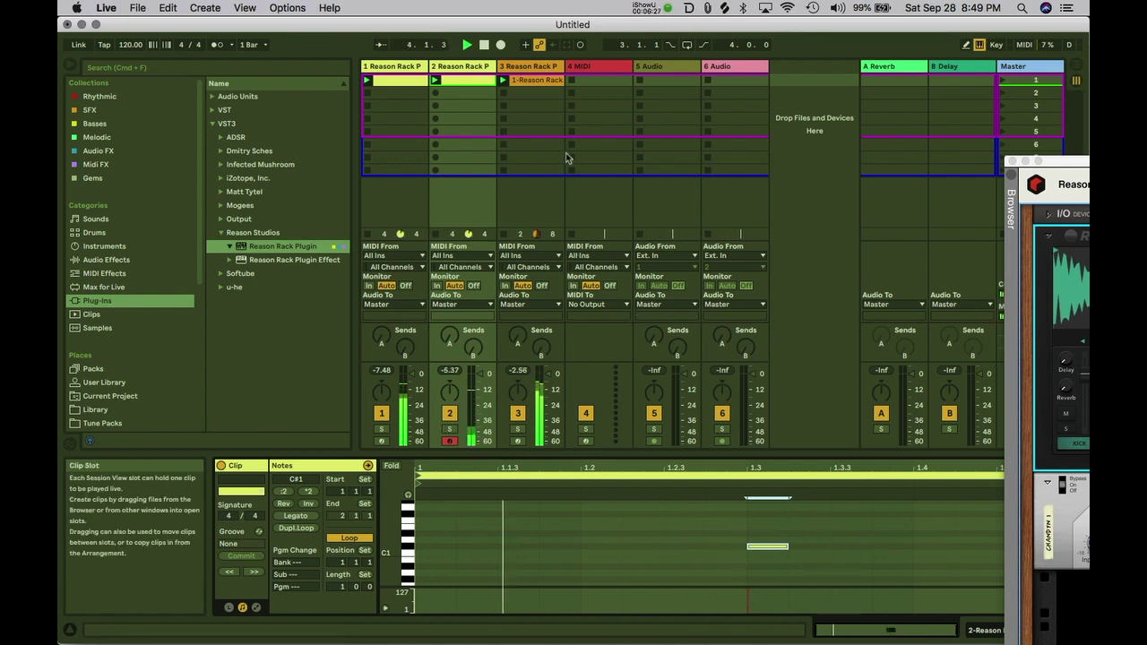
# Step: Colour the first two Reason Rack tracks red and the third track yellow
pyautogui.keyDown('shift'); pyautogui.click(400, 67); pyautogui.keyUp('shift')
pyautogui.rightClick(401, 68)
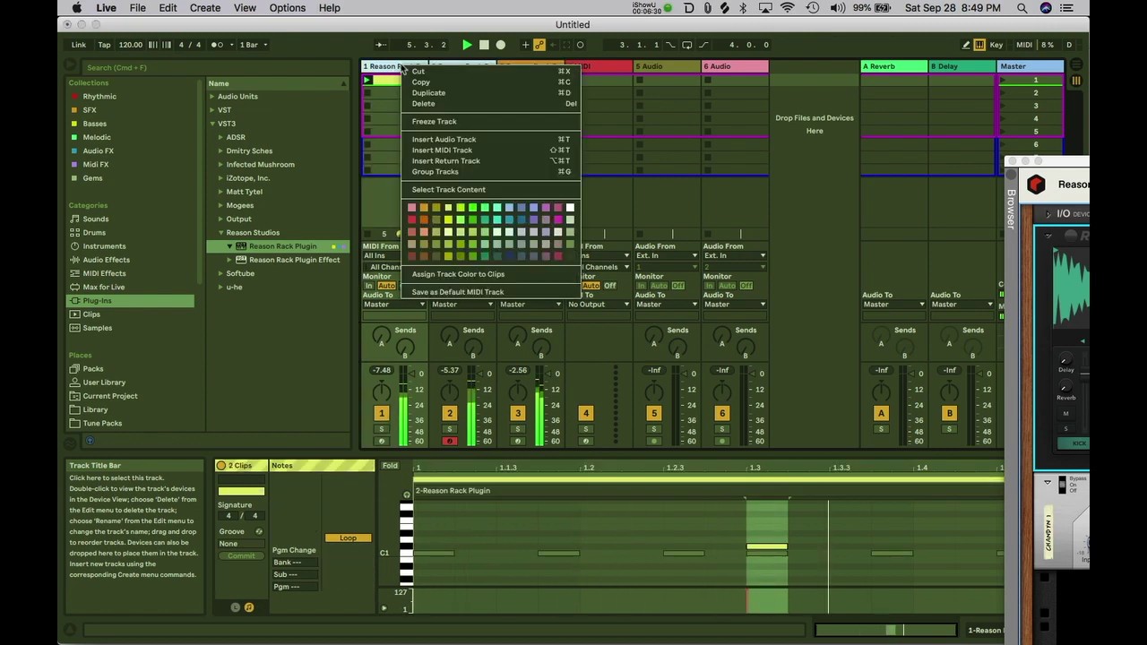
pyautogui.click(412, 220)
pyautogui.click(522, 68)
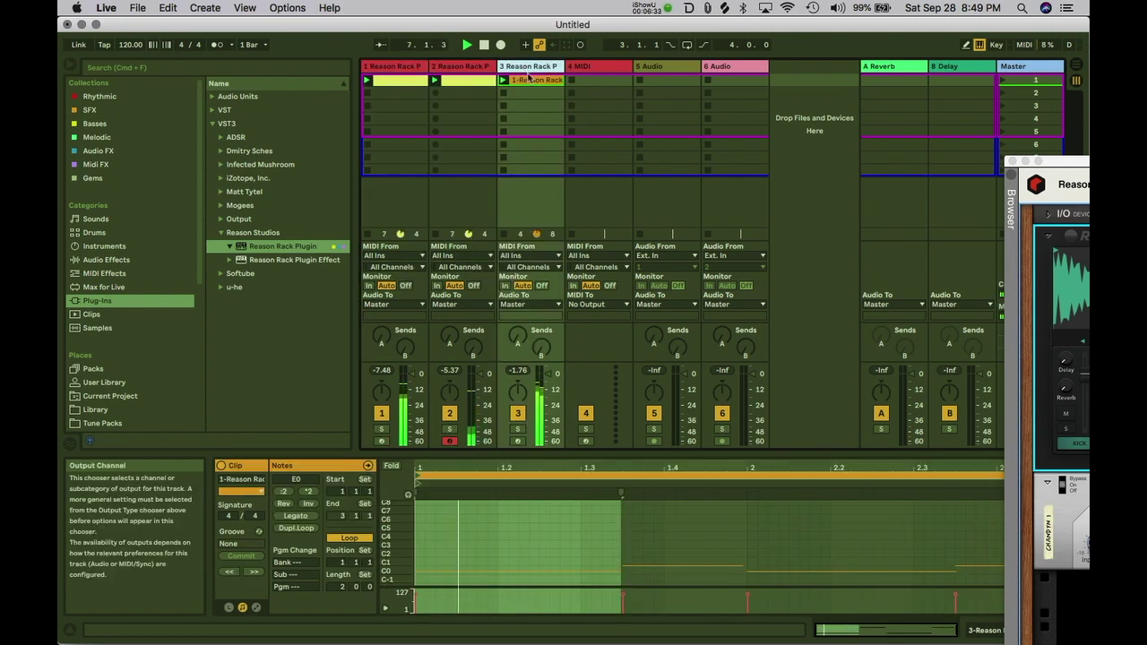
pyautogui.rightClick(522, 68)
pyautogui.click(567, 252)
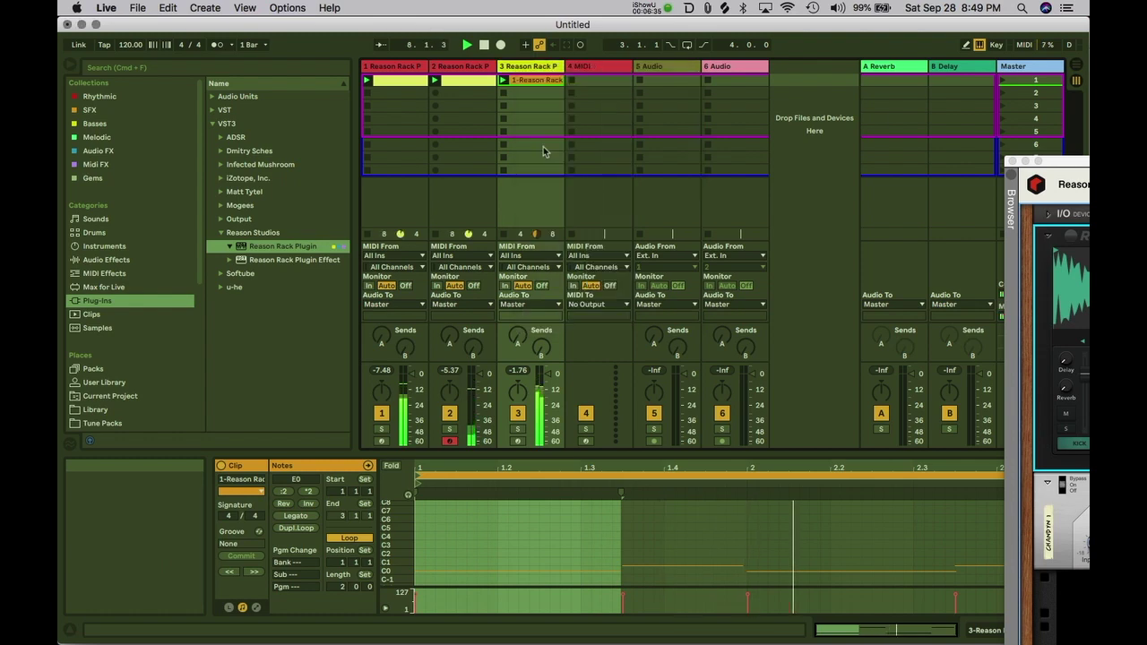
# Step: Assign the track colours of tracks 1 to 3 to their clips
pyautogui.click(418, 66)
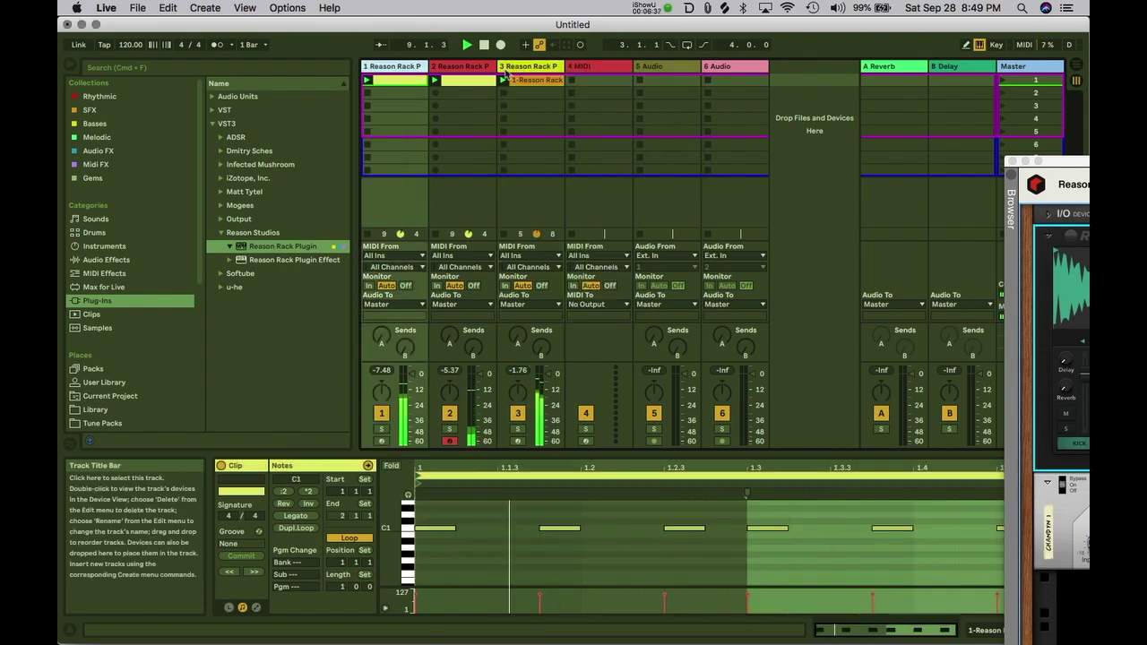
pyautogui.keyDown('shift'); pyautogui.click(508, 67); pyautogui.keyUp('shift')
pyautogui.rightClick(508, 67)
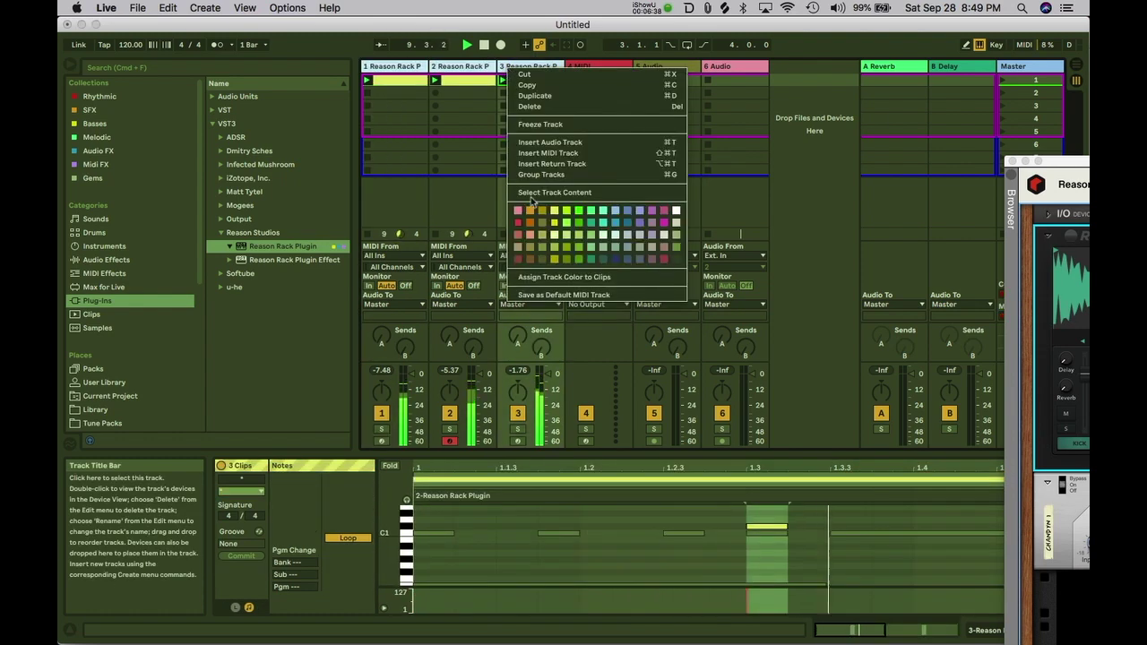
pyautogui.click(565, 277)
# Step: Insert a MIDI track after track 3 with a Reason Rack Plugin and add a Grain Sample Manipulator to its rack
pyautogui.click(532, 69)
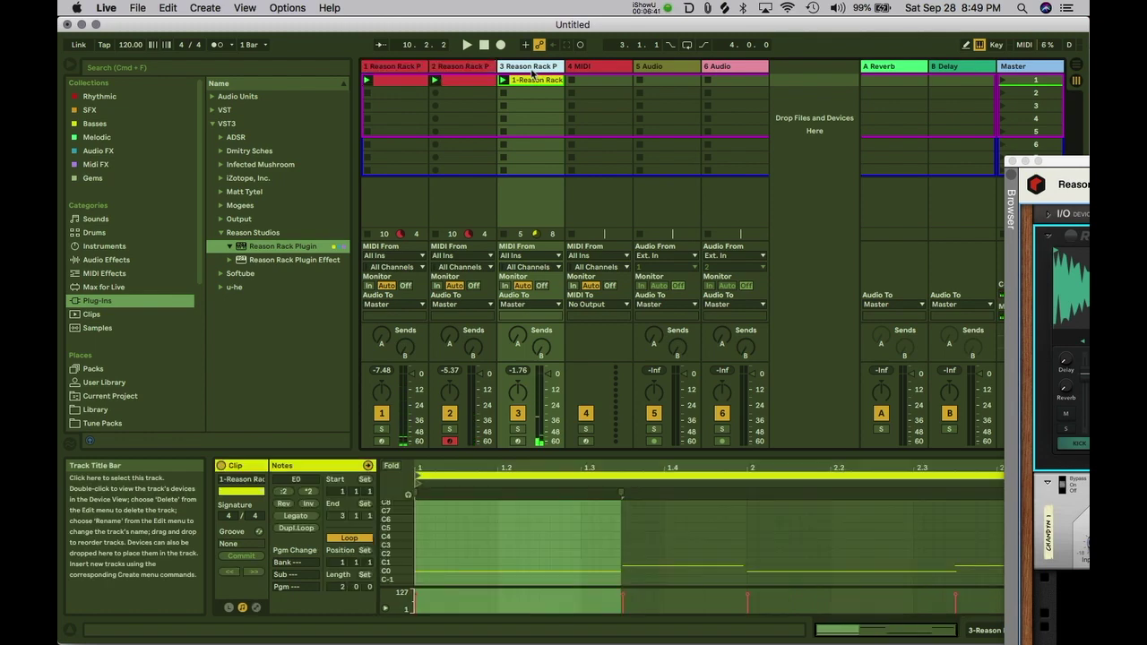
pyautogui.press('super+shift+t')
pyautogui.doubleClick(282, 246)
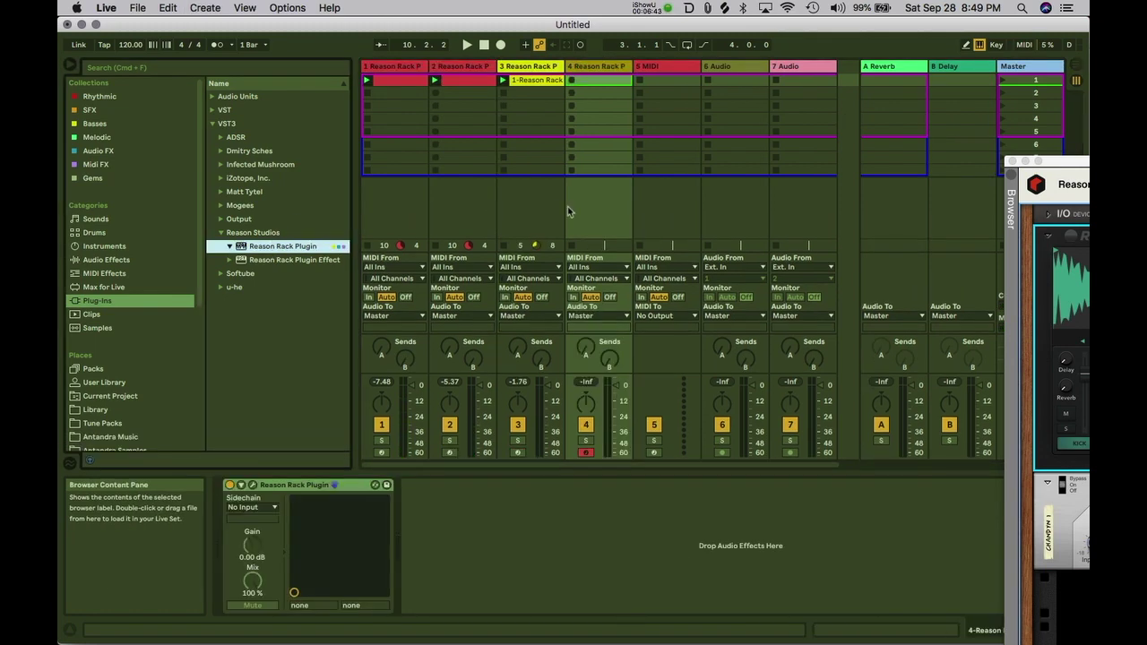
pyautogui.click(253, 487)
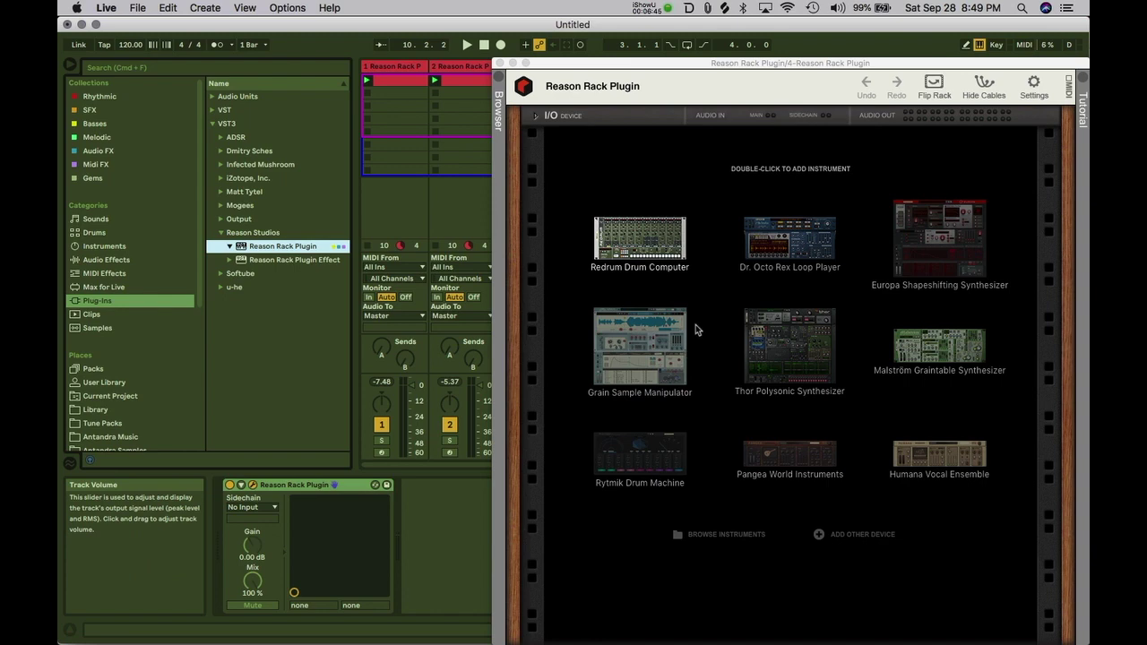
pyautogui.doubleClick(651, 335)
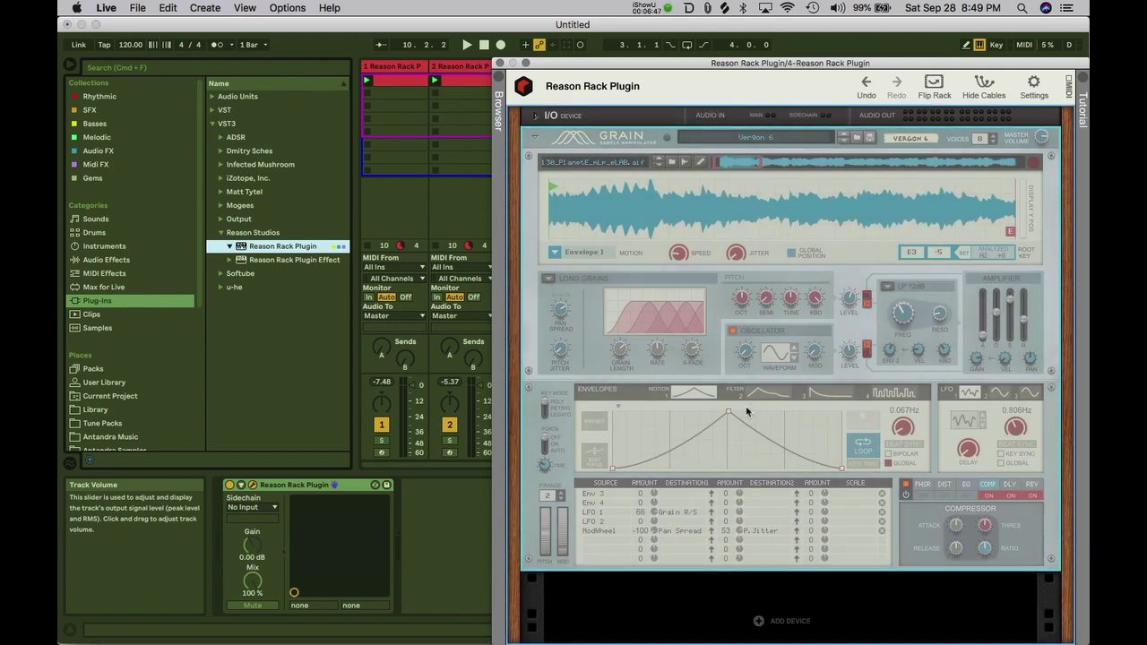
# Step: Open Grain's patch browser and go to the Plucks, Bells, Stabs folder of the Grain Sample Manipulator patches
pyautogui.click(749, 141)
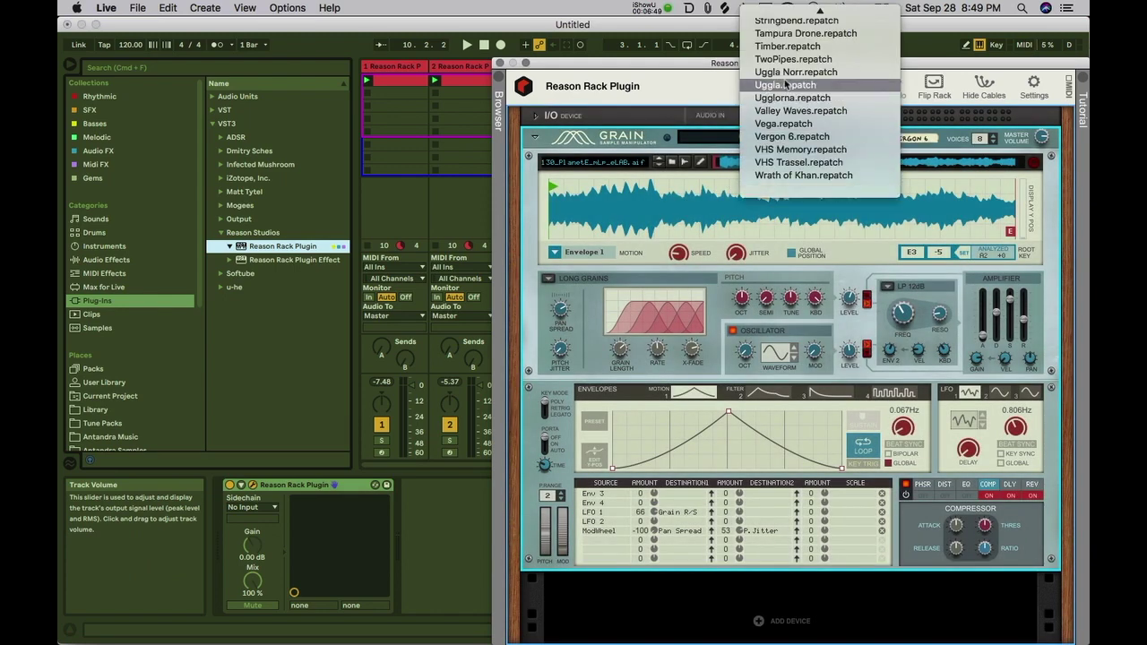
pyautogui.scroll(10, 758, 86)
pyautogui.click(690, 109)
pyautogui.click(858, 137)
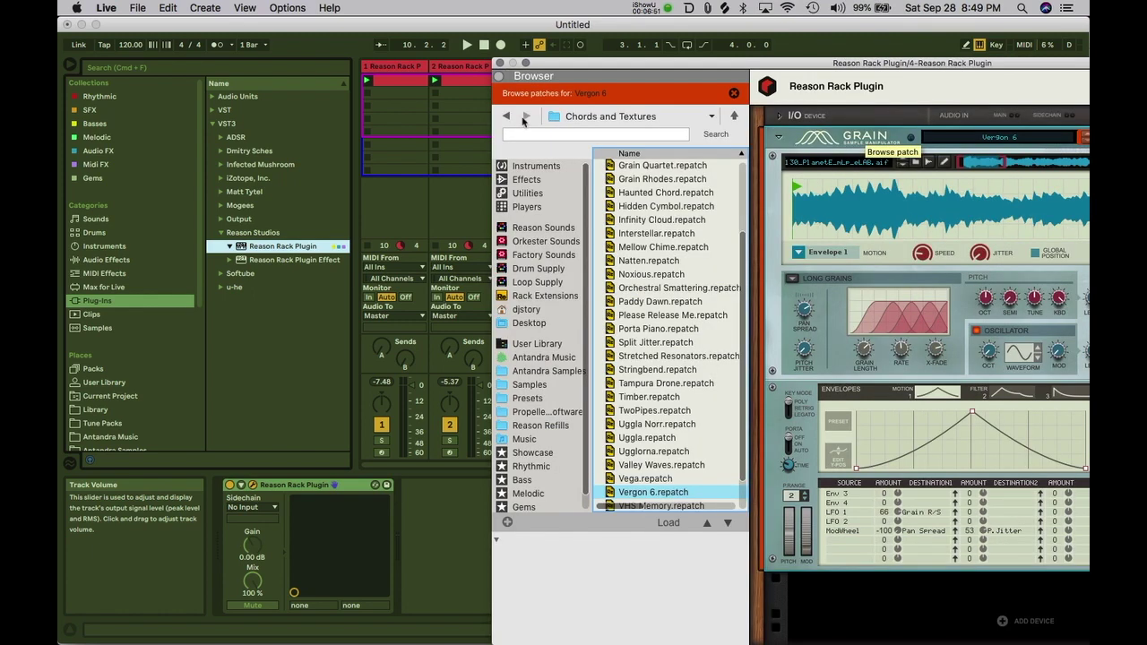
pyautogui.click(578, 122)
pyautogui.click(581, 130)
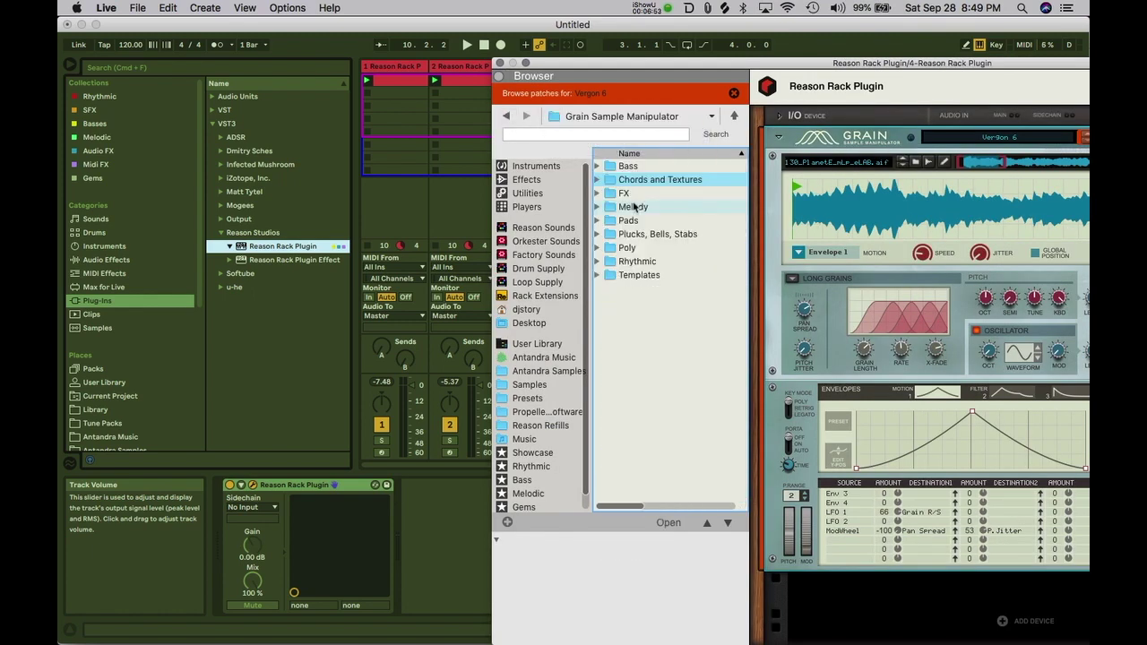
pyautogui.click(644, 233)
pyautogui.doubleClick(644, 234)
# Step: Audition the Optigon Tinkles patch with the computer keyboard octave set to C3 to D4, and load Solemn Heaven instead
pyautogui.click(663, 343)
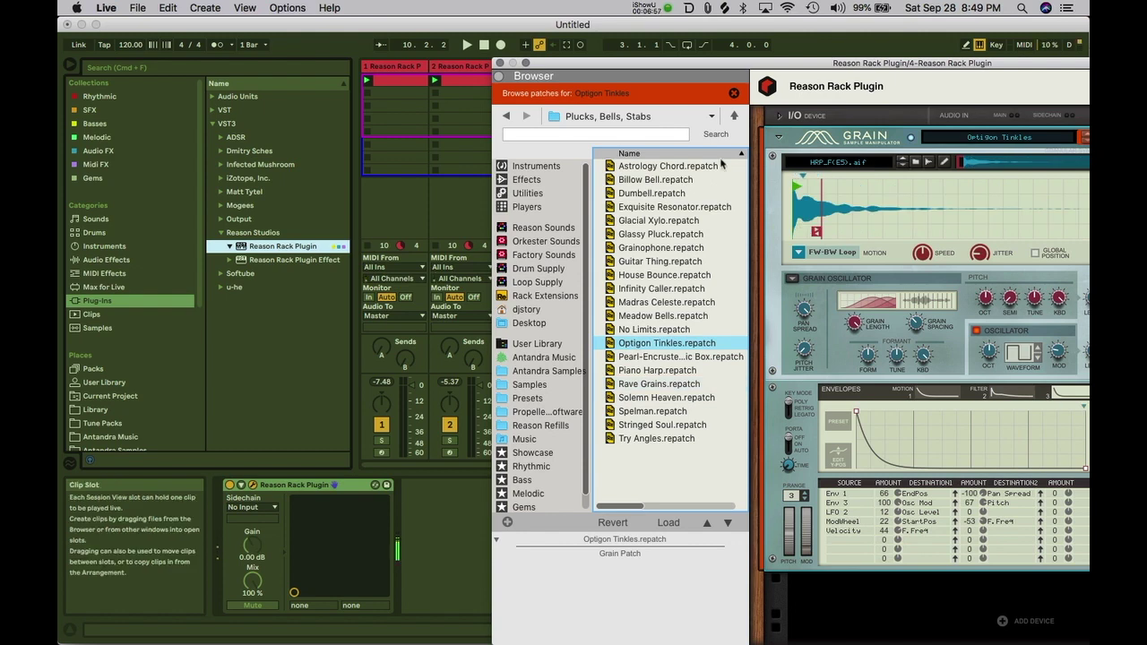
pyautogui.press('z')
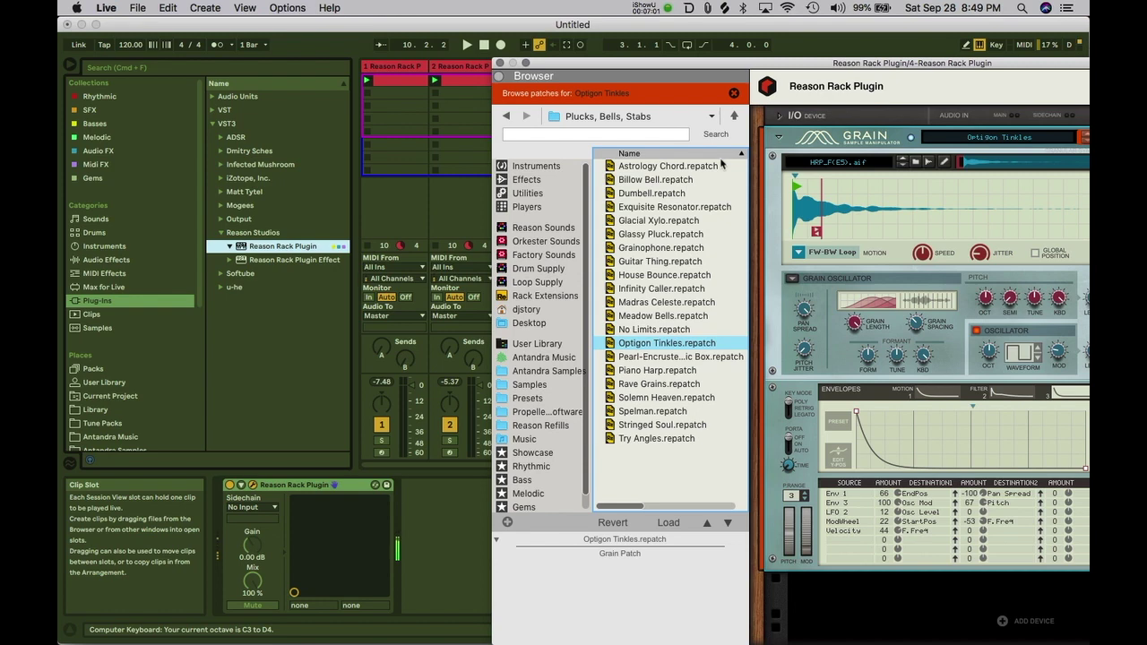
pyautogui.click(644, 397)
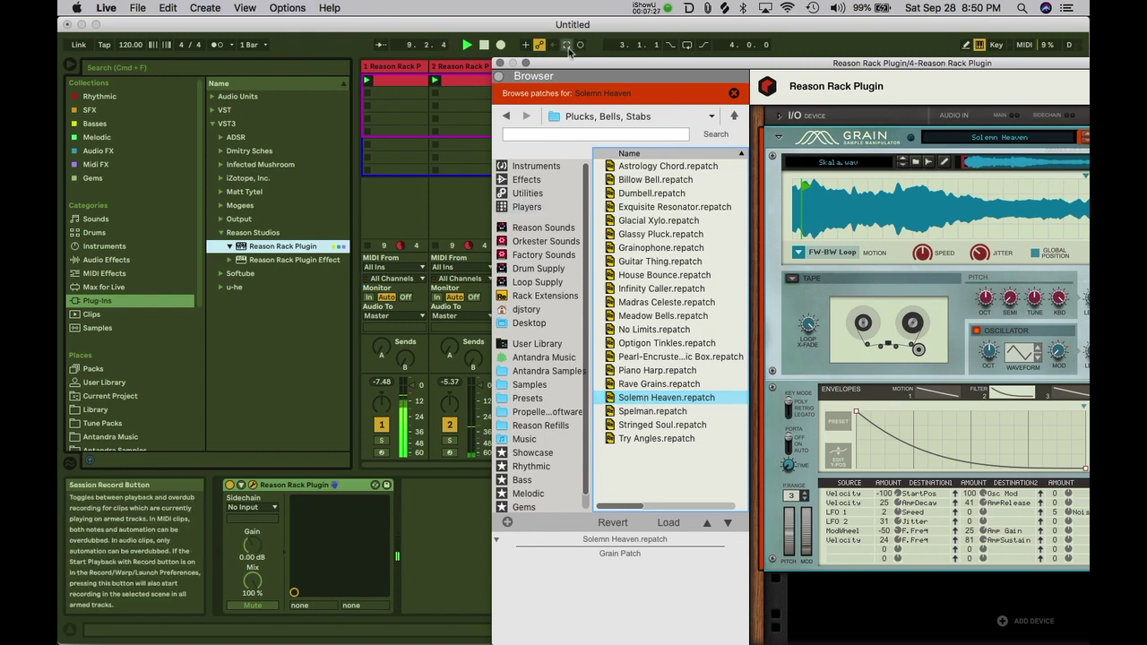
# Step: End the session recording on track 4 and crop the recorded clip to its two-bar loop
pyautogui.click(566, 44)
pyautogui.click(526, 64)
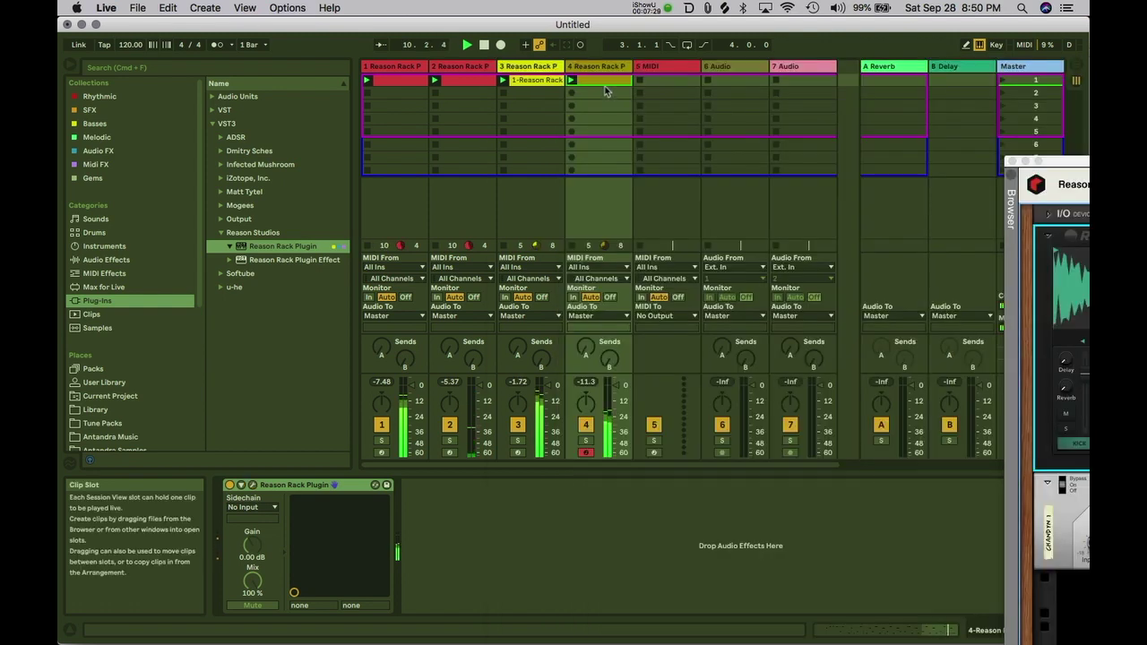
pyautogui.click(605, 86)
pyautogui.press('super+a')
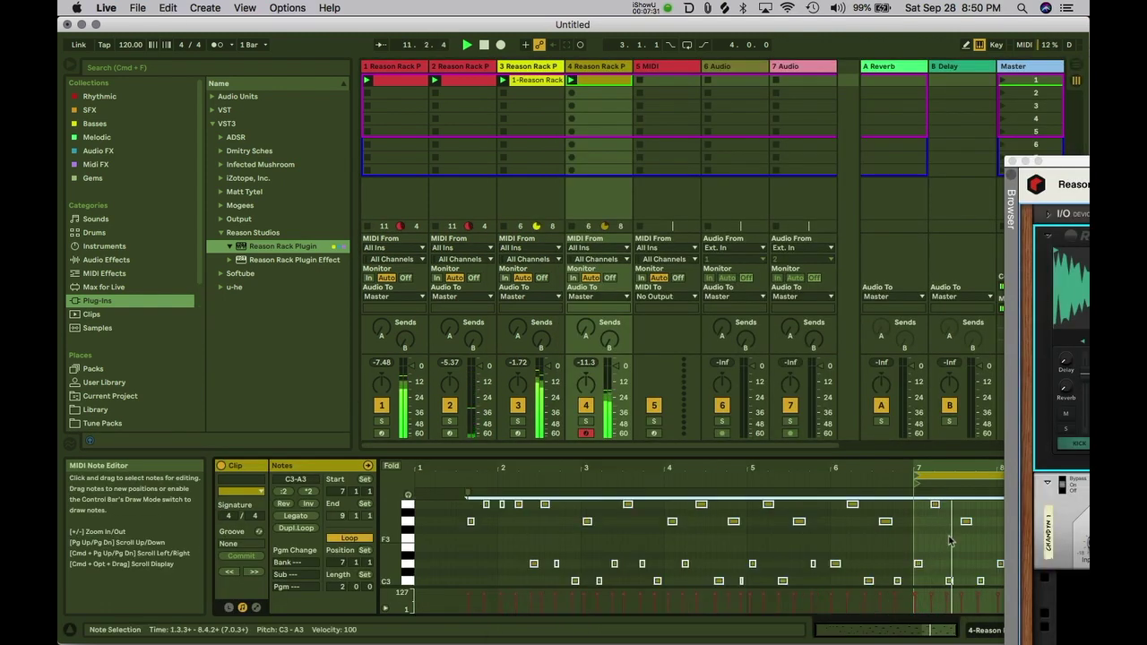
pyautogui.rightClick(951, 540)
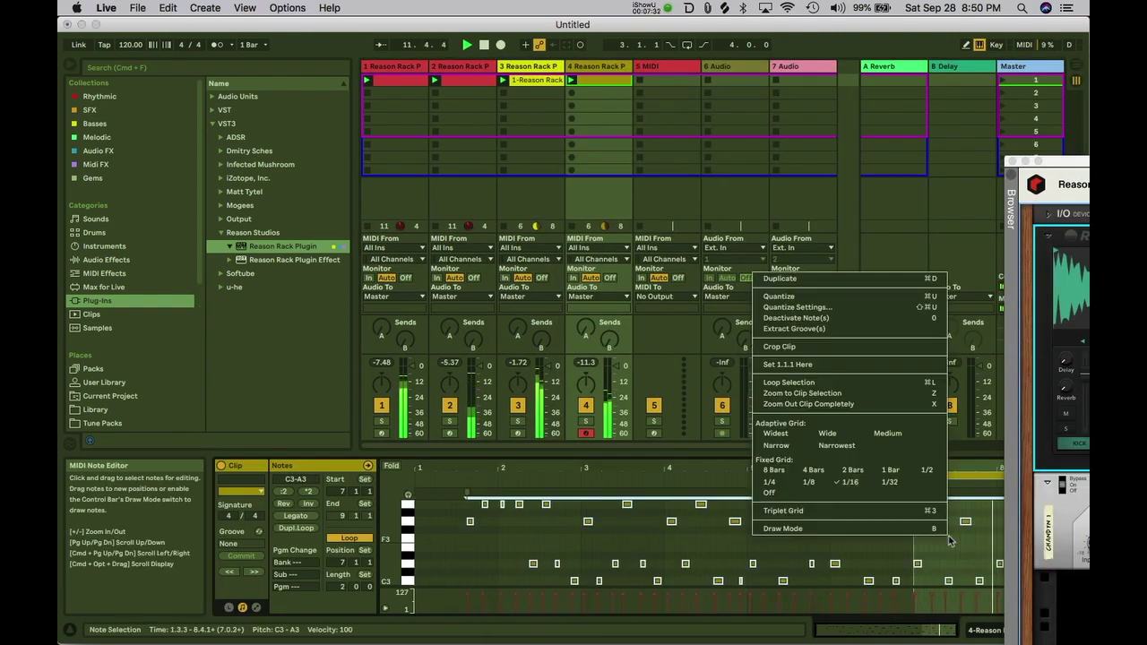
pyautogui.click(816, 347)
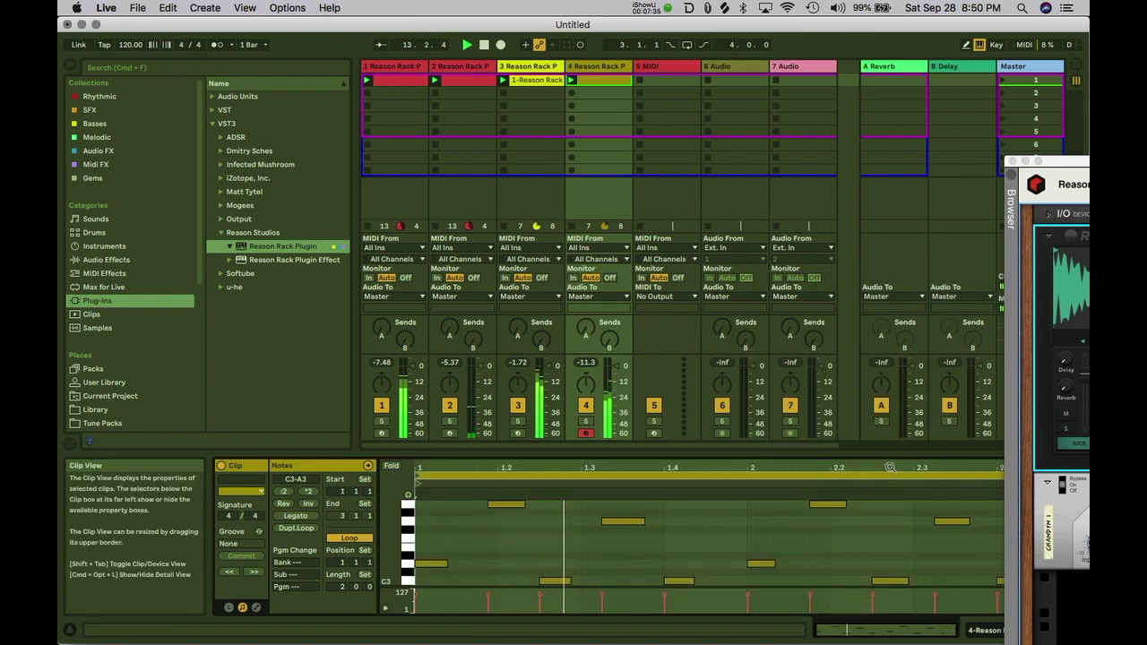
# Step: Move the clip's first A3 note onto 1.1.4 and close the remaining Reason Rack Plugin window
pyautogui.click(510, 503)
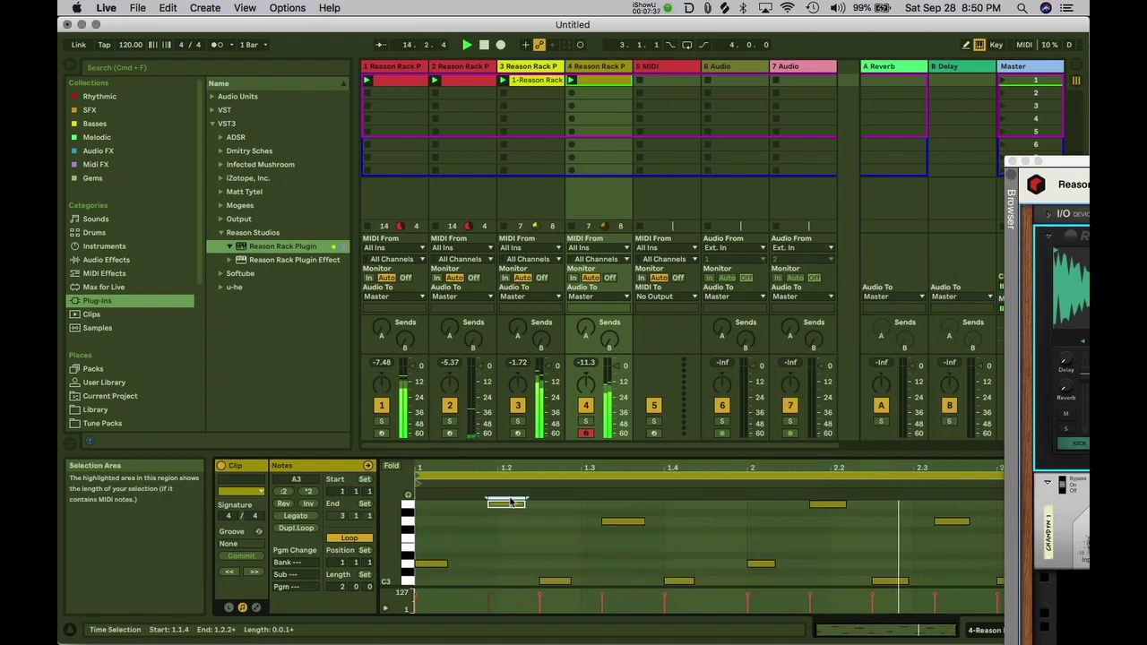
pyautogui.click(502, 548)
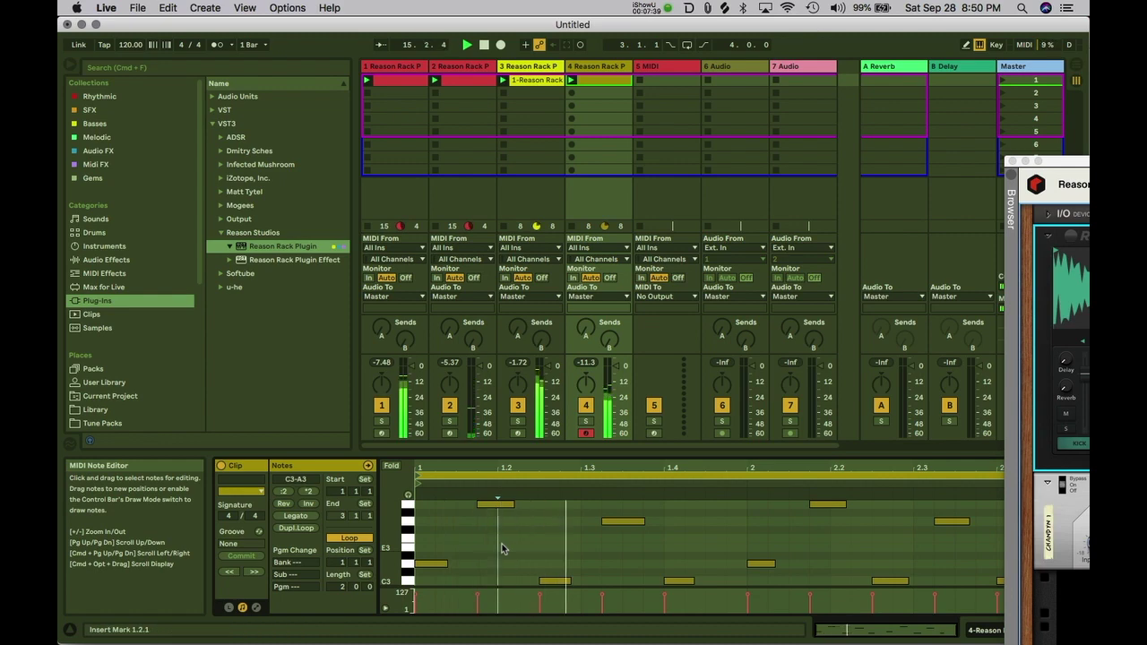
pyautogui.scroll(-2, 499, 547)
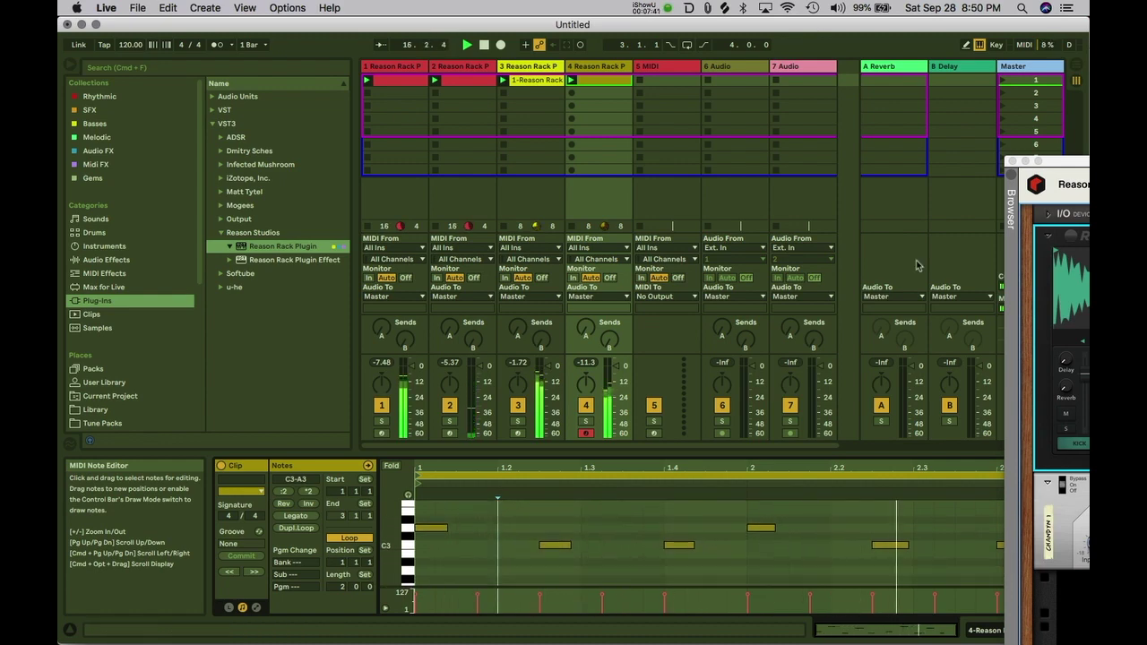
pyautogui.click(1013, 162)
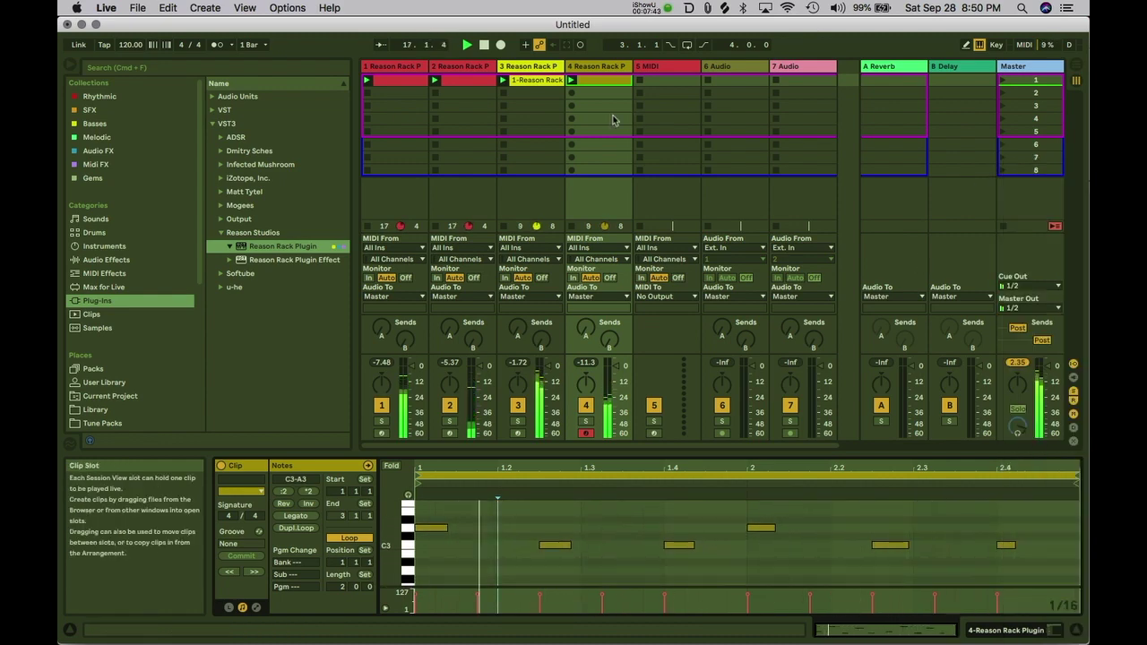
# Step: Colour track 4 green and assign that colour to its clip
pyautogui.rightClick(593, 69)
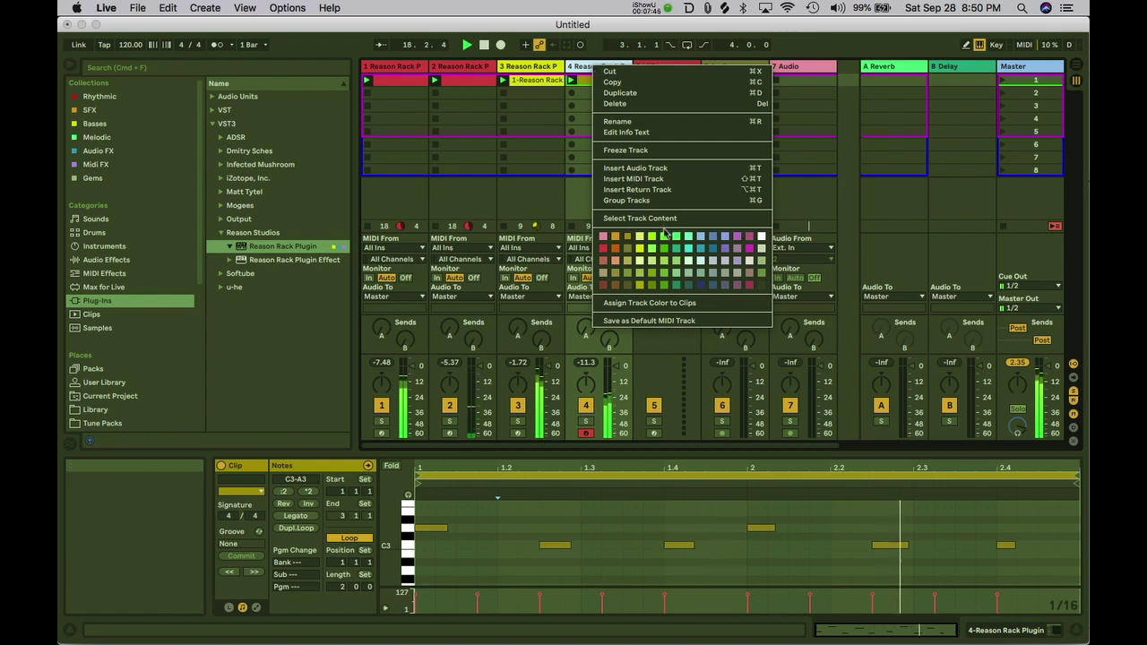
pyautogui.click(665, 238)
pyautogui.rightClick(596, 68)
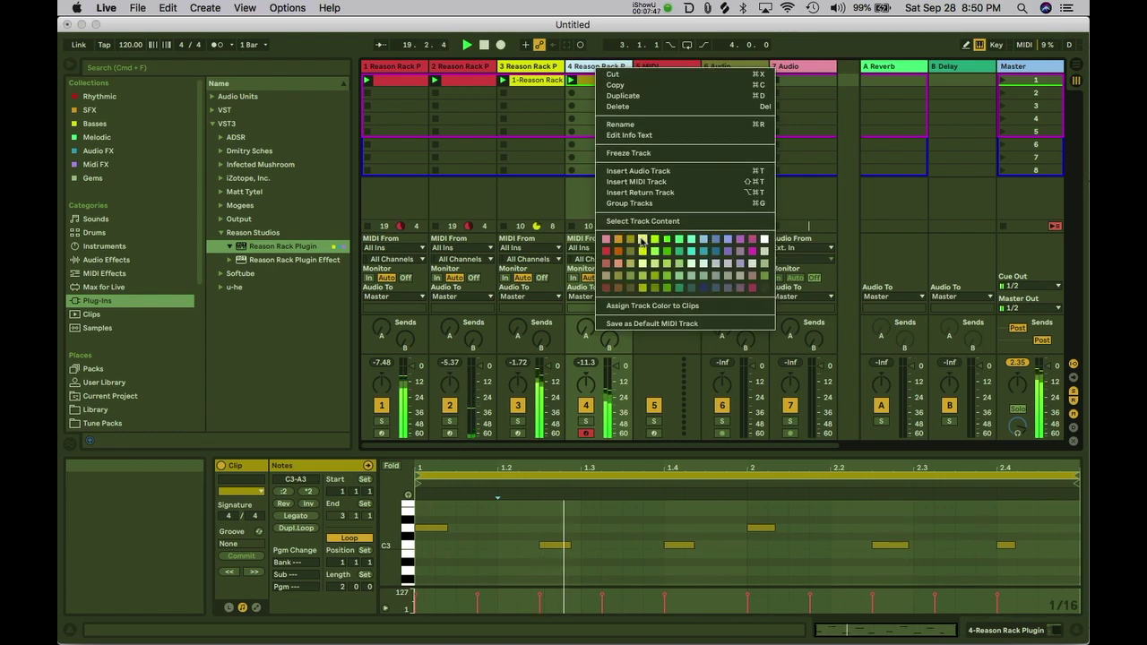
pyautogui.click(634, 305)
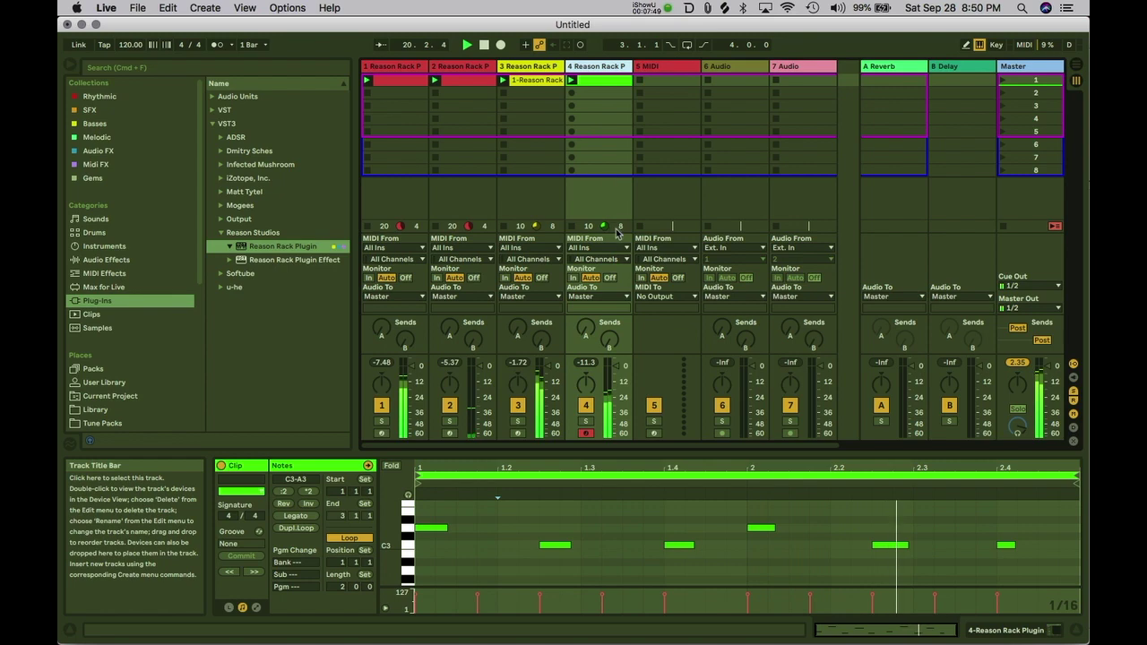
# Step: Stop playback, insert another MIDI track after track 3 and load a Reason Rack Plugin on it
pyautogui.press('space')
pyautogui.click(523, 69)
pyautogui.click(524, 81)
pyautogui.click(523, 69)
pyautogui.press('super+shift+t')
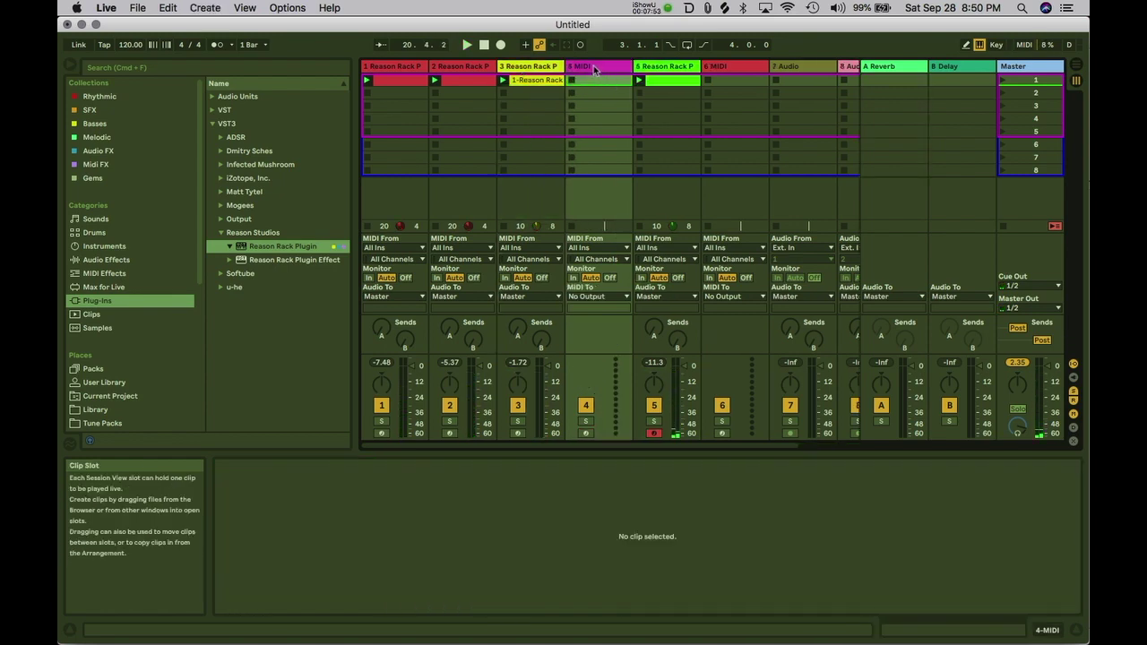
pyautogui.click(266, 249)
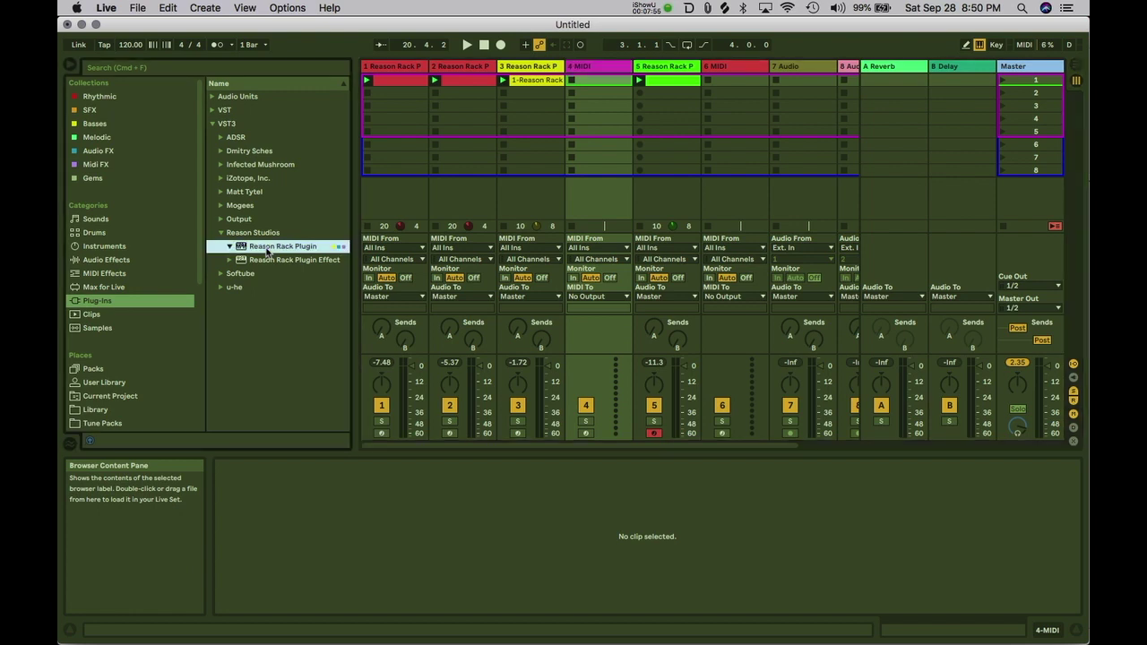
pyautogui.moveTo(623, 145); pyautogui.dragTo(605, 119)
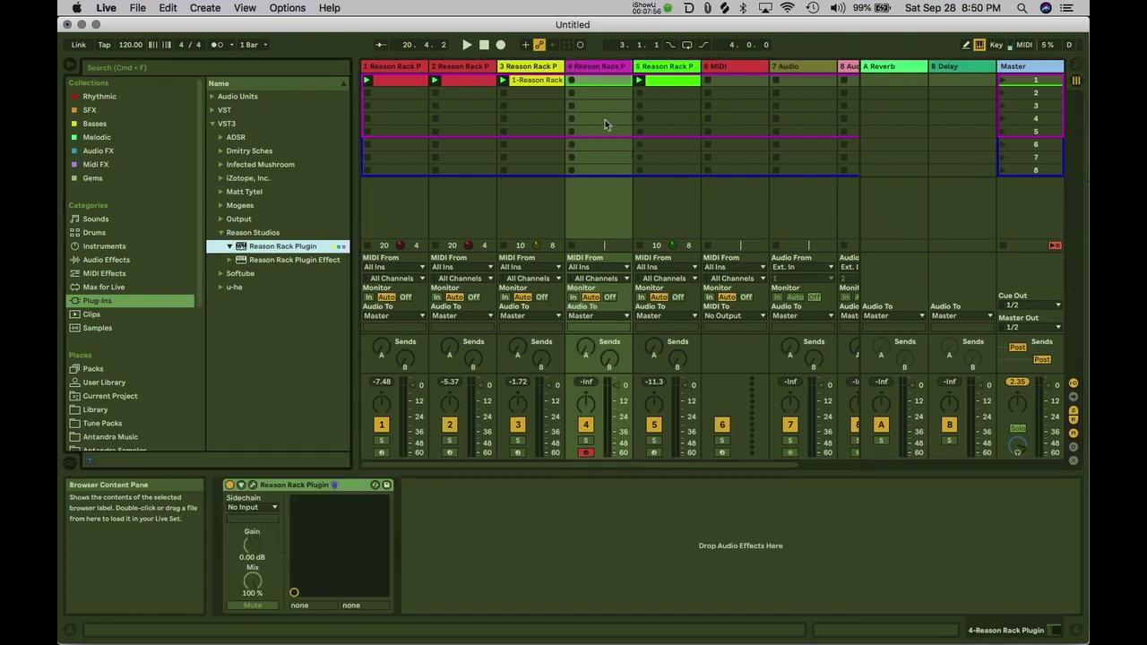
pyautogui.click(253, 485)
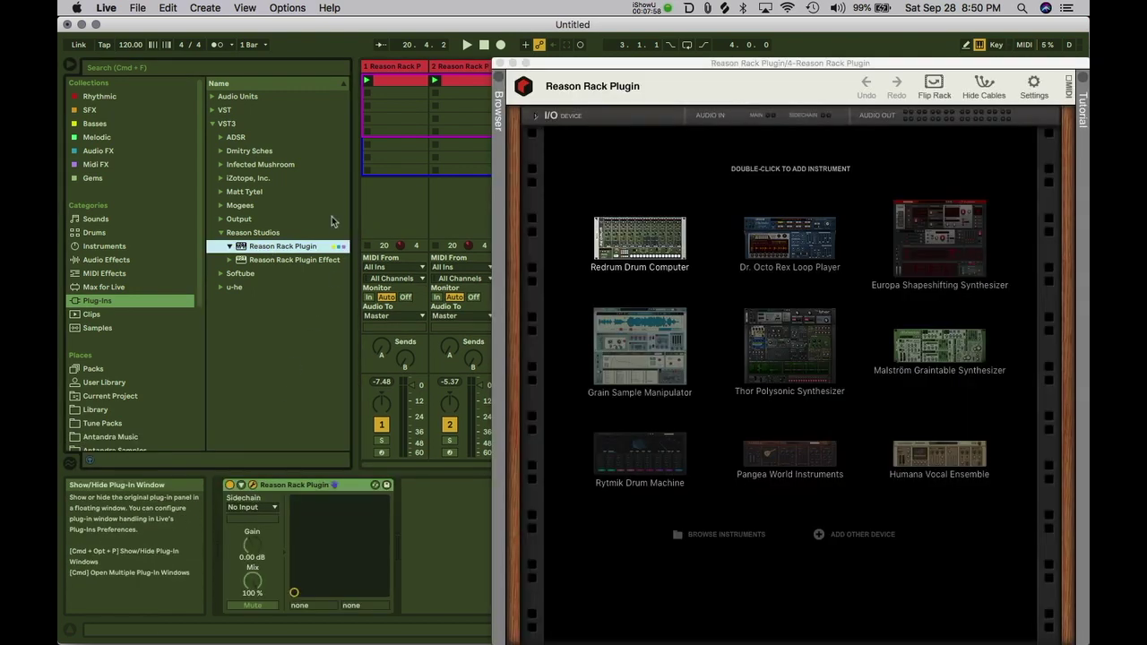
pyautogui.doubleClick(644, 338)
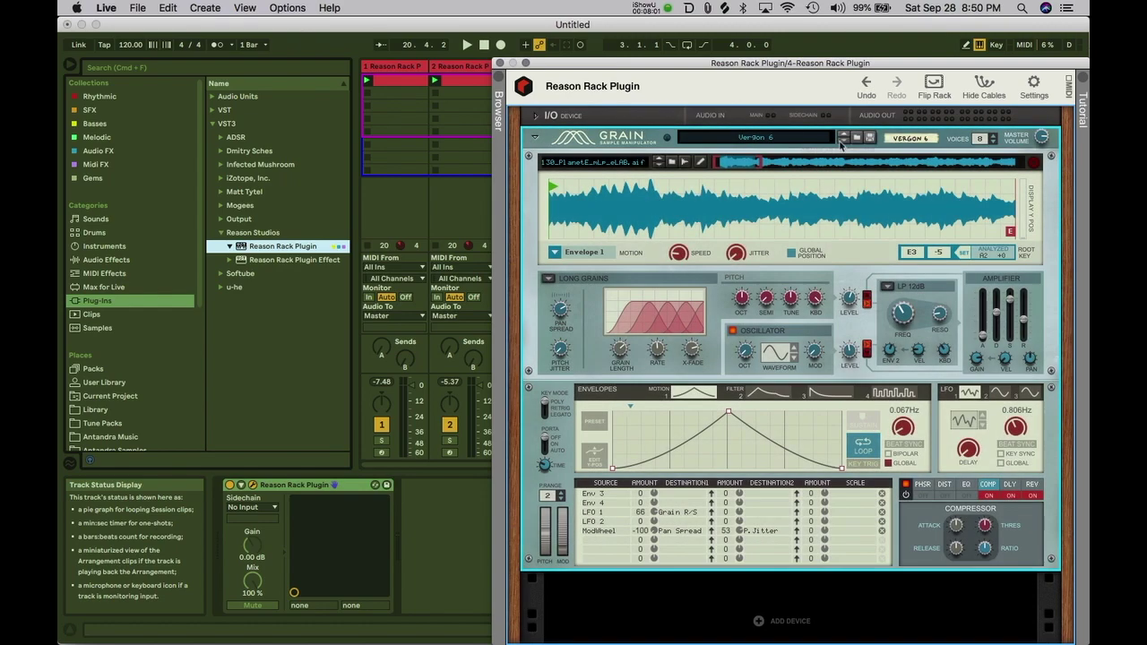
pyautogui.click(856, 138)
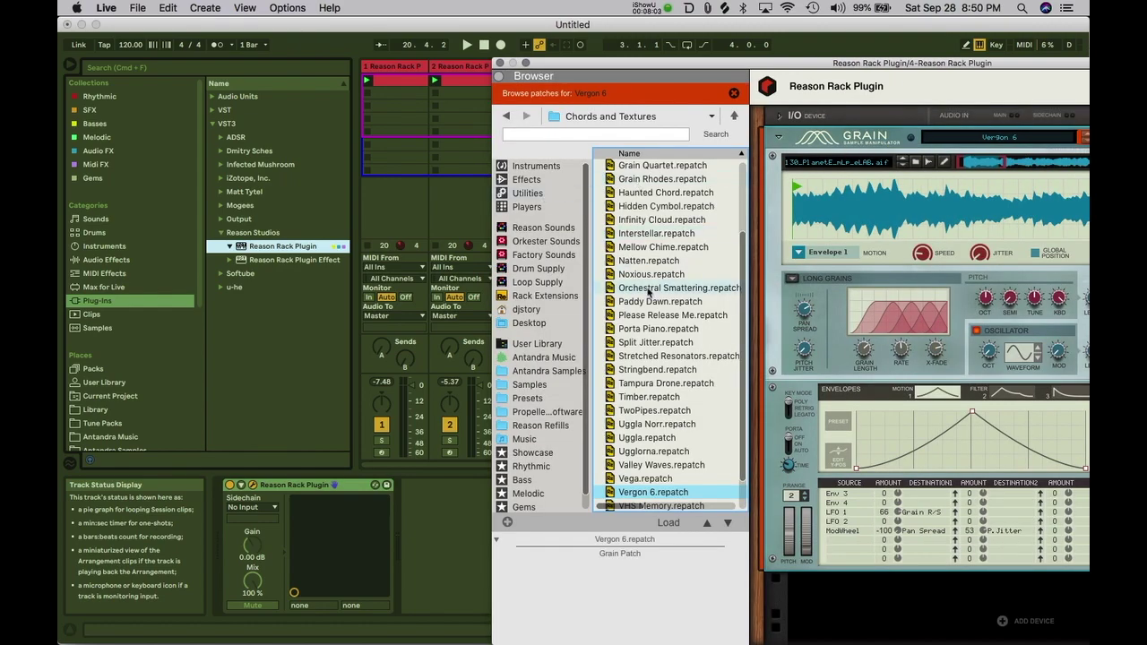
pyautogui.scroll(-2, 651, 291)
pyautogui.scroll(5, 654, 290)
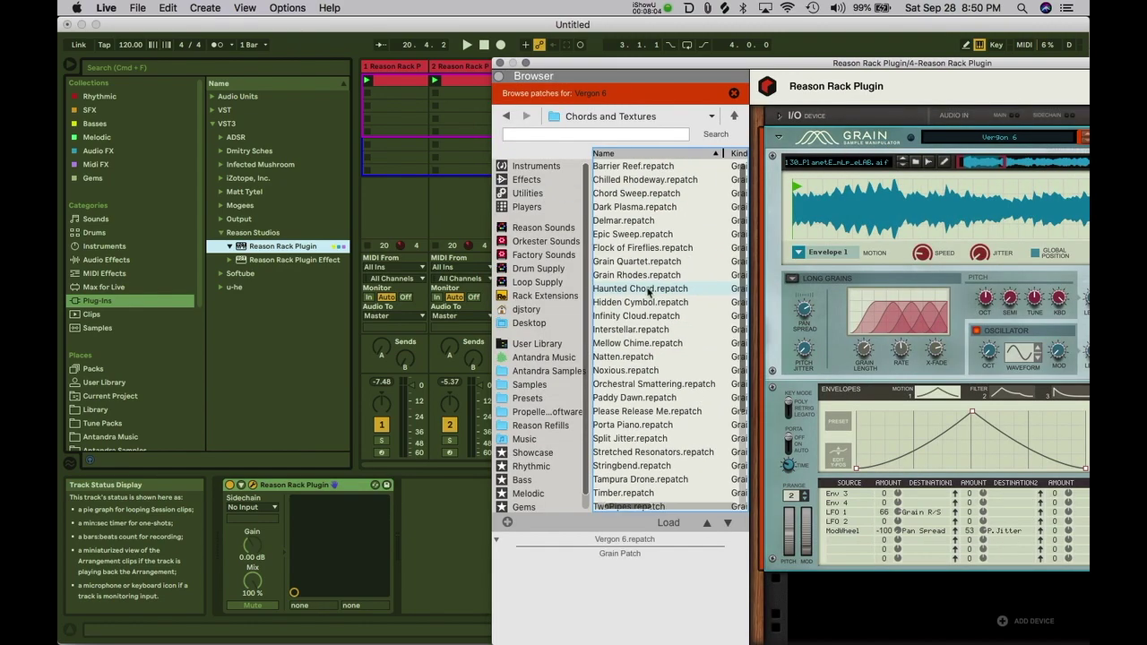
pyautogui.click(499, 63)
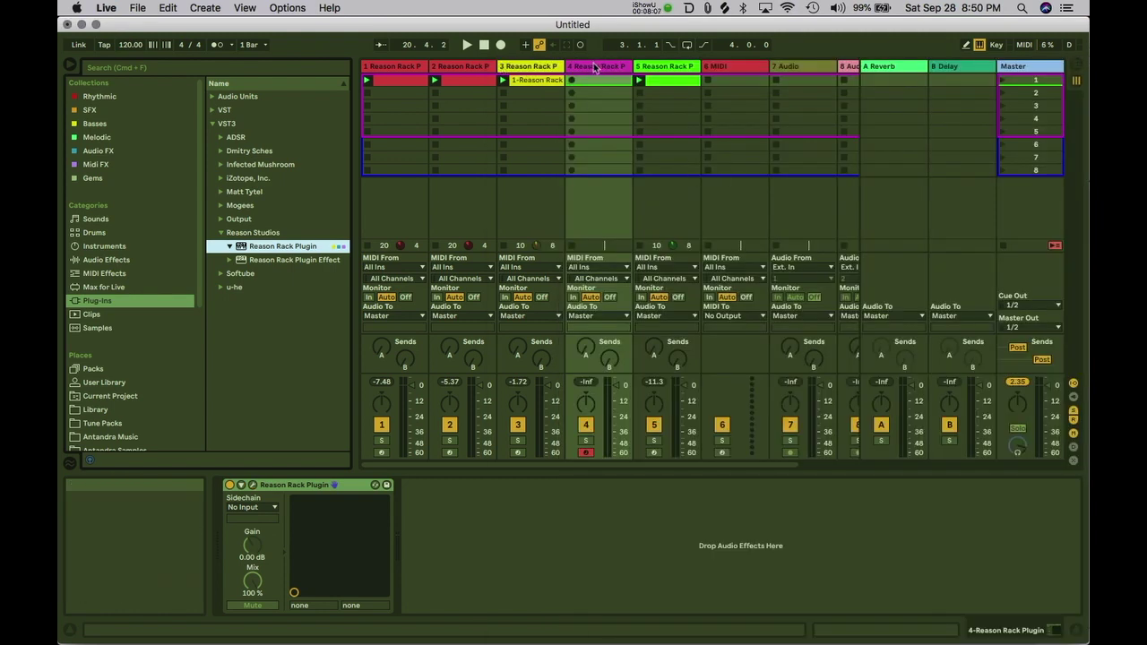
pyautogui.click(253, 485)
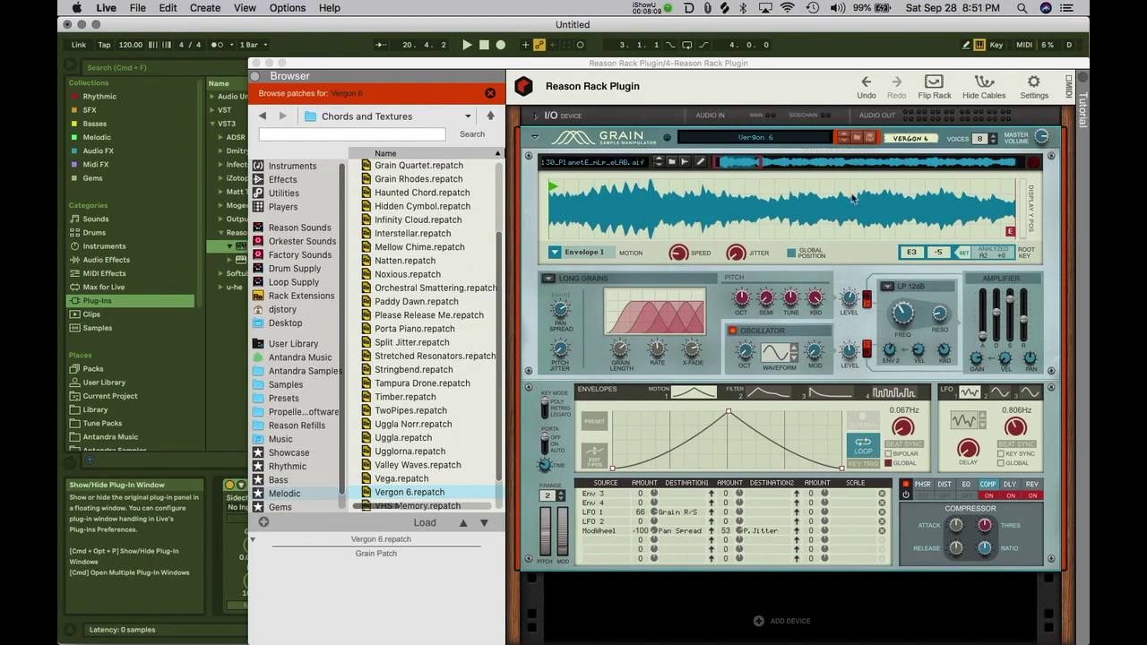
pyautogui.click(860, 153)
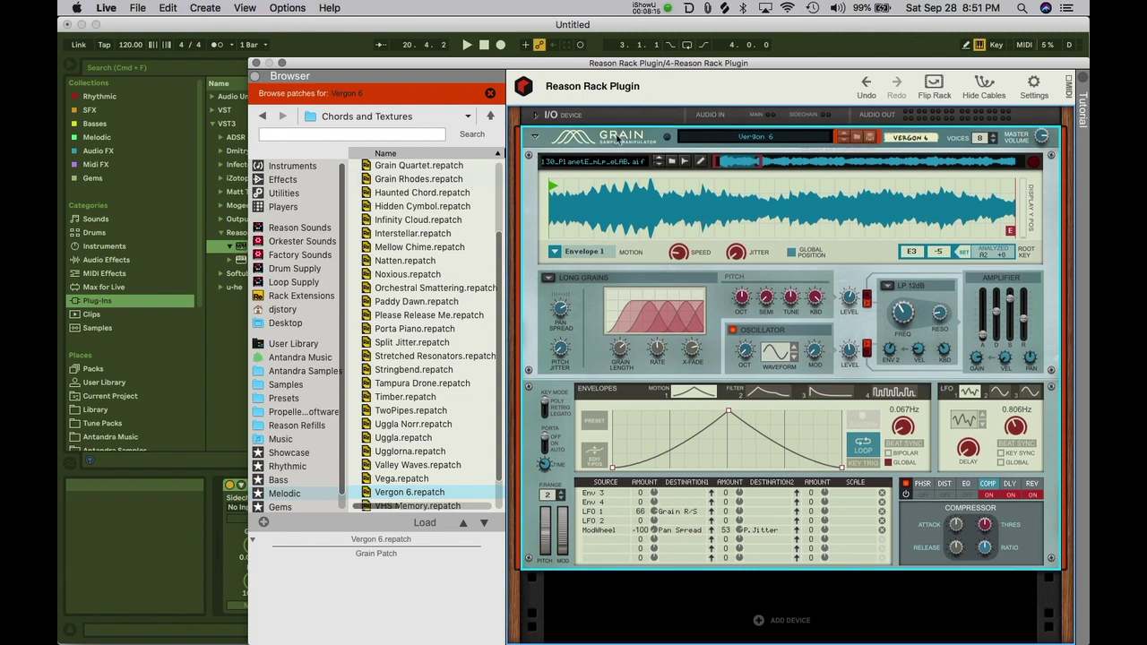
pyautogui.rightClick(619, 140)
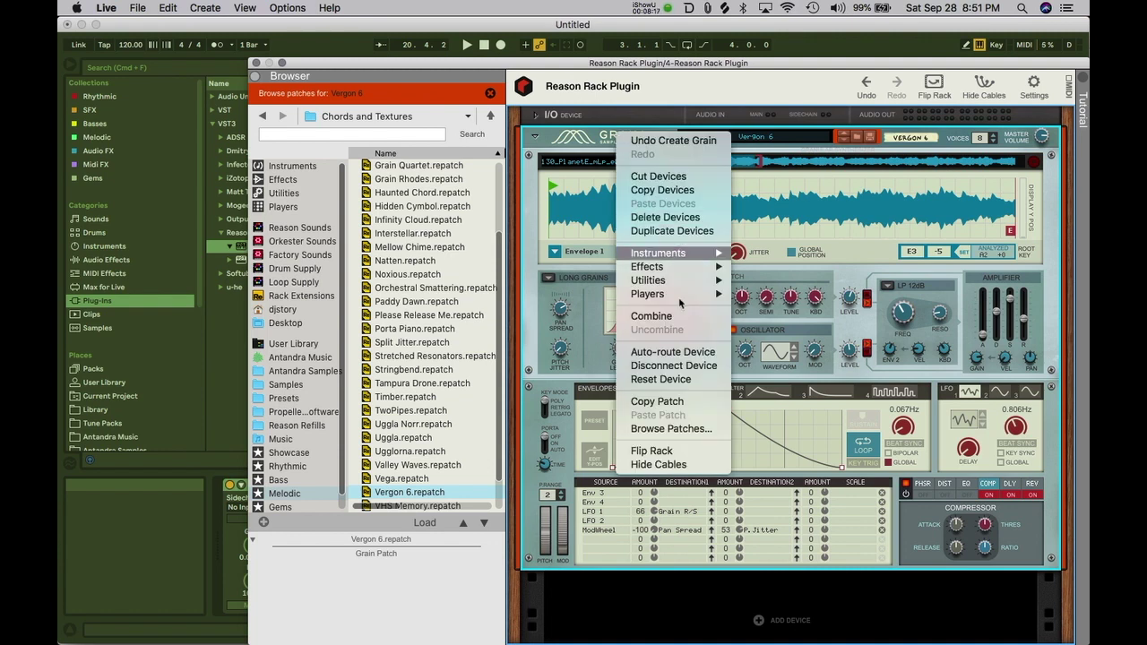
pyautogui.click(676, 217)
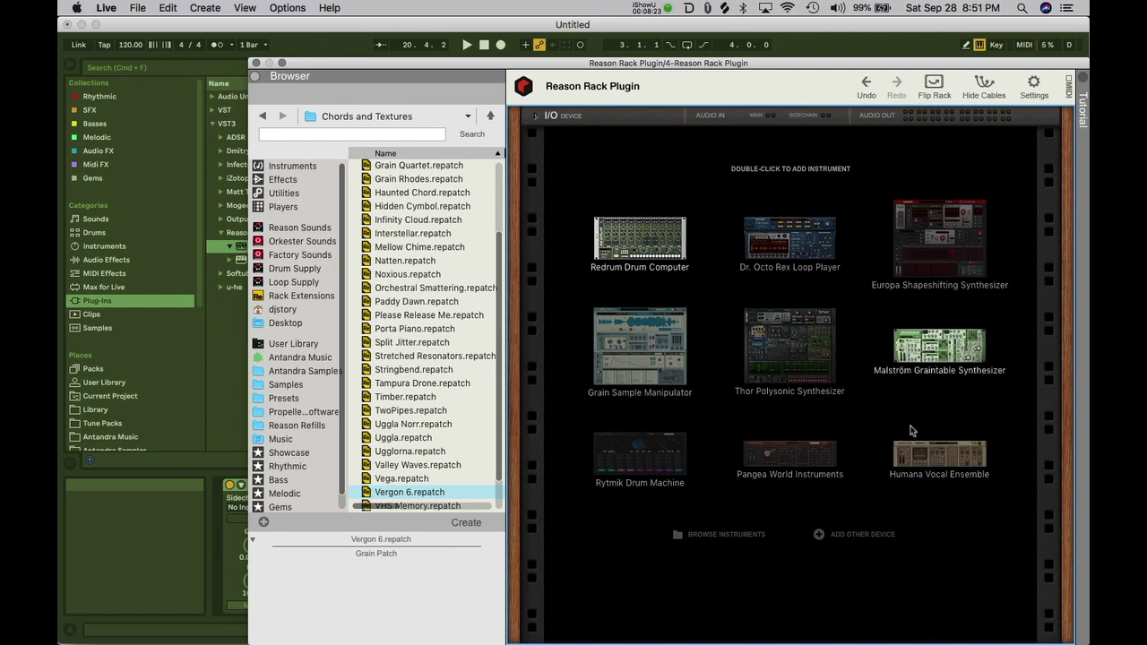
# Step: Add AudioRealism's ABL3 Computer Bassline instrument to track 4's empty rack and close the Reason Rack Plugin window
pyautogui.click(852, 535)
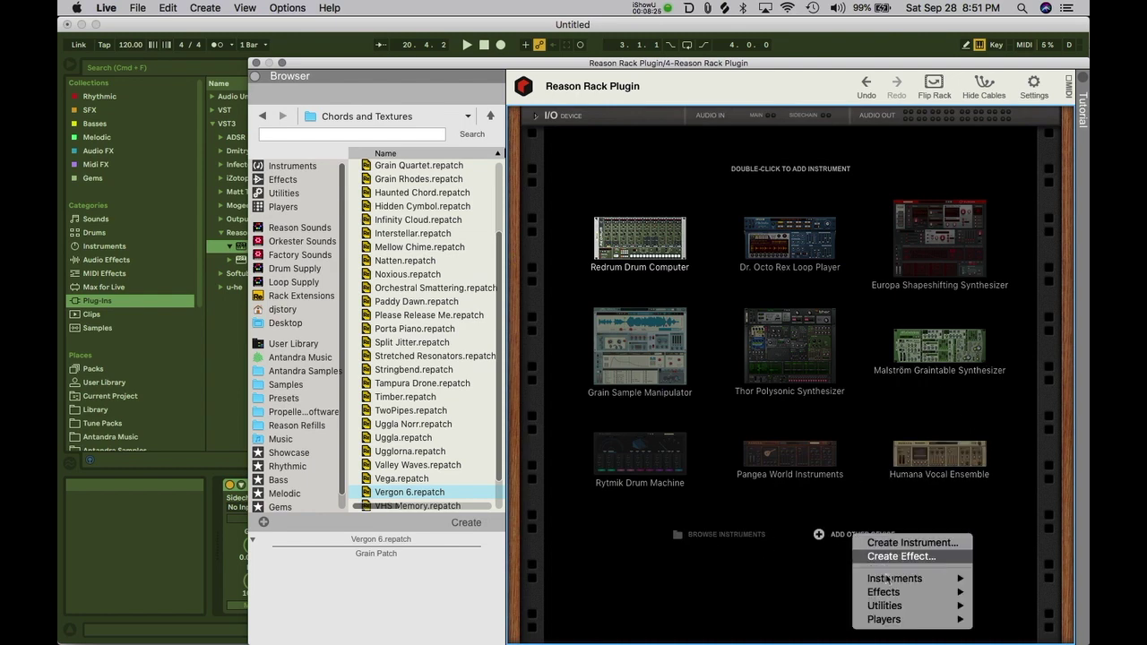
pyautogui.moveTo(892, 578)
pyautogui.moveTo(755, 492)
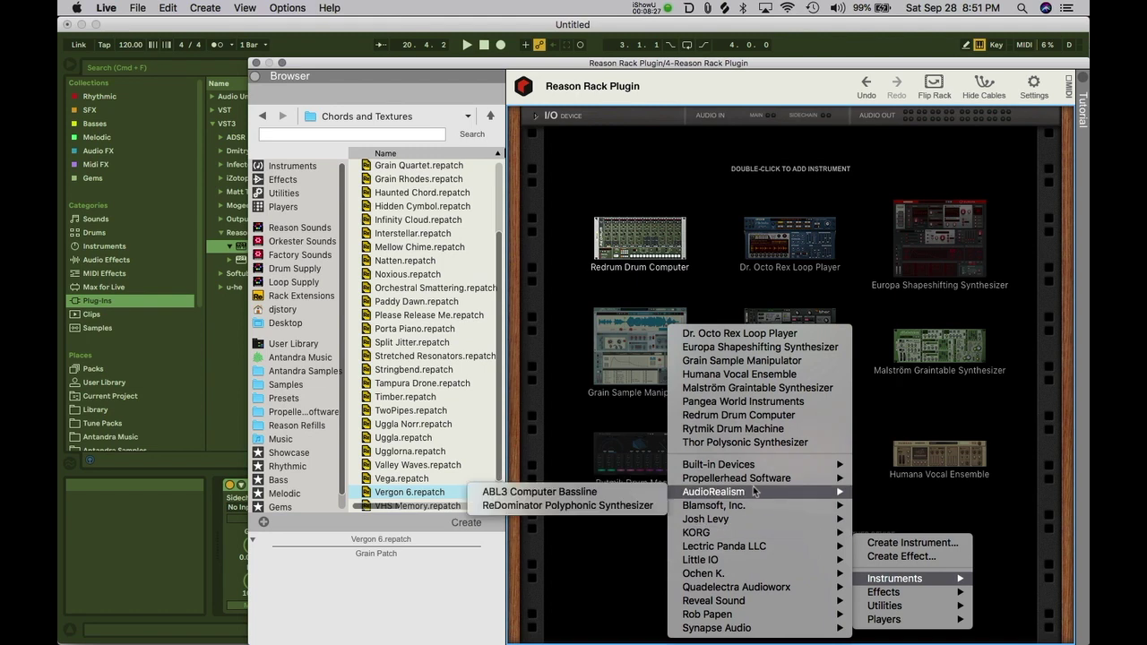
pyautogui.click(564, 496)
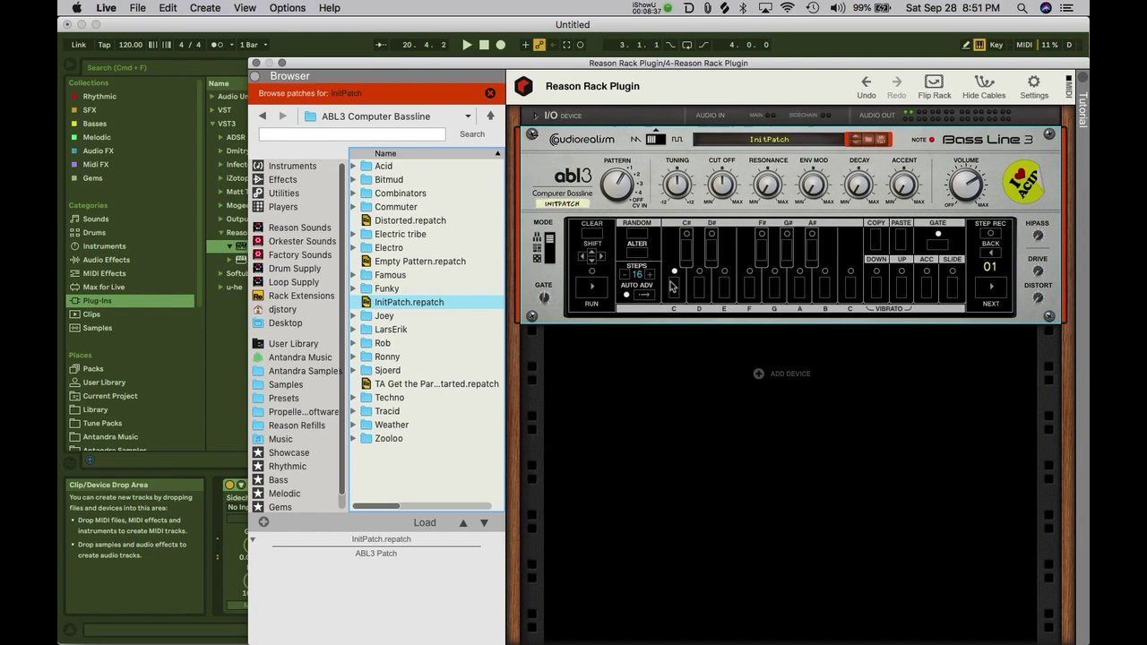
pyautogui.click(257, 62)
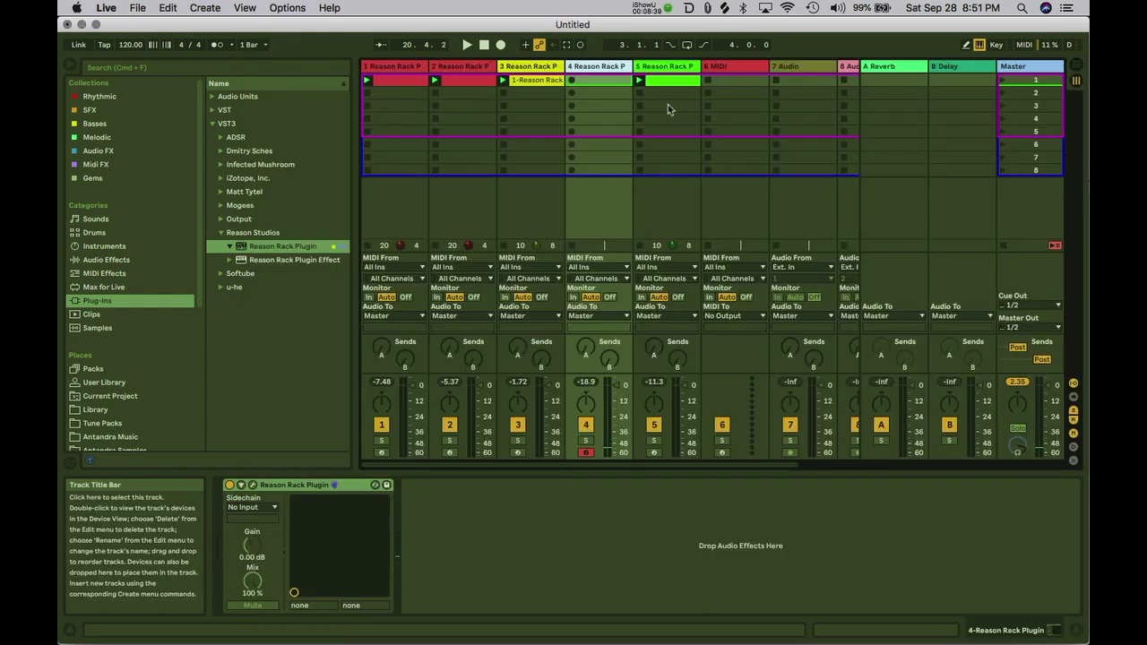
# Step: Launch a copy of track 5's clip in track 4's first slot and colour track 4 green
pyautogui.doubleClick(607, 84)
pyautogui.press('space')
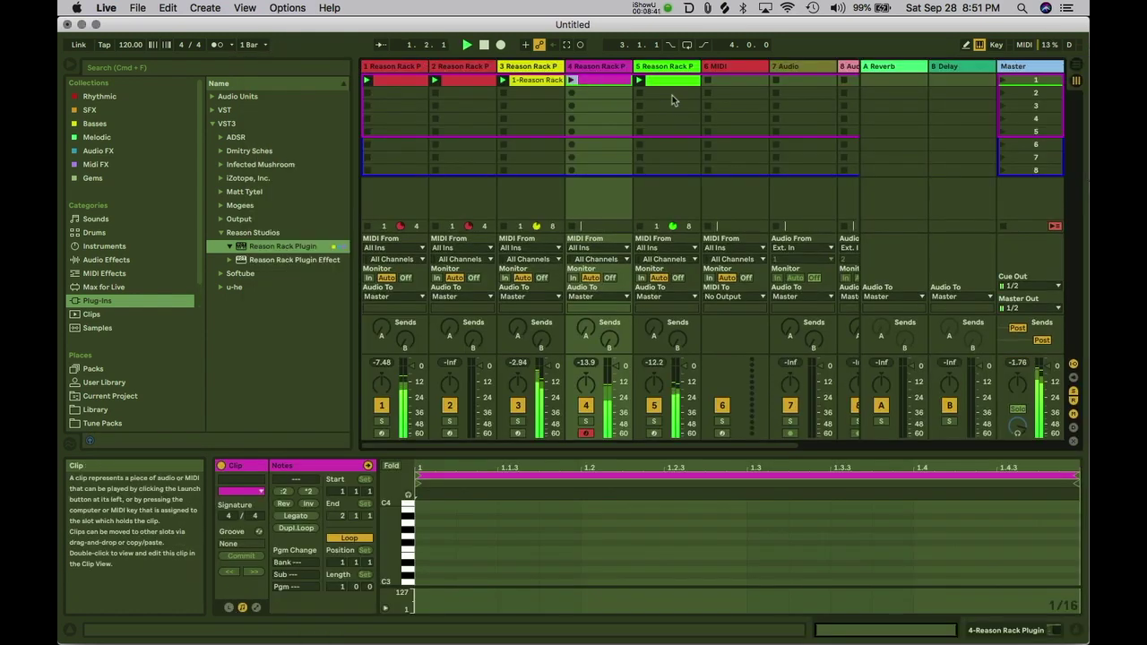
pyautogui.moveTo(661, 83); pyautogui.dragTo(603, 83)
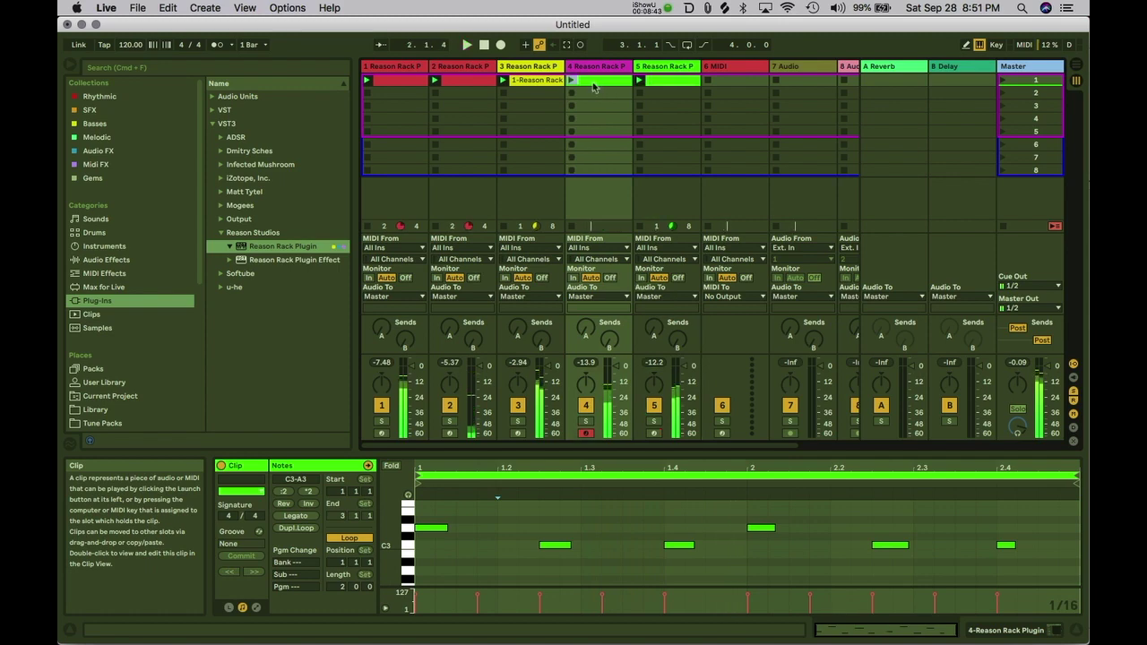
pyautogui.click(571, 81)
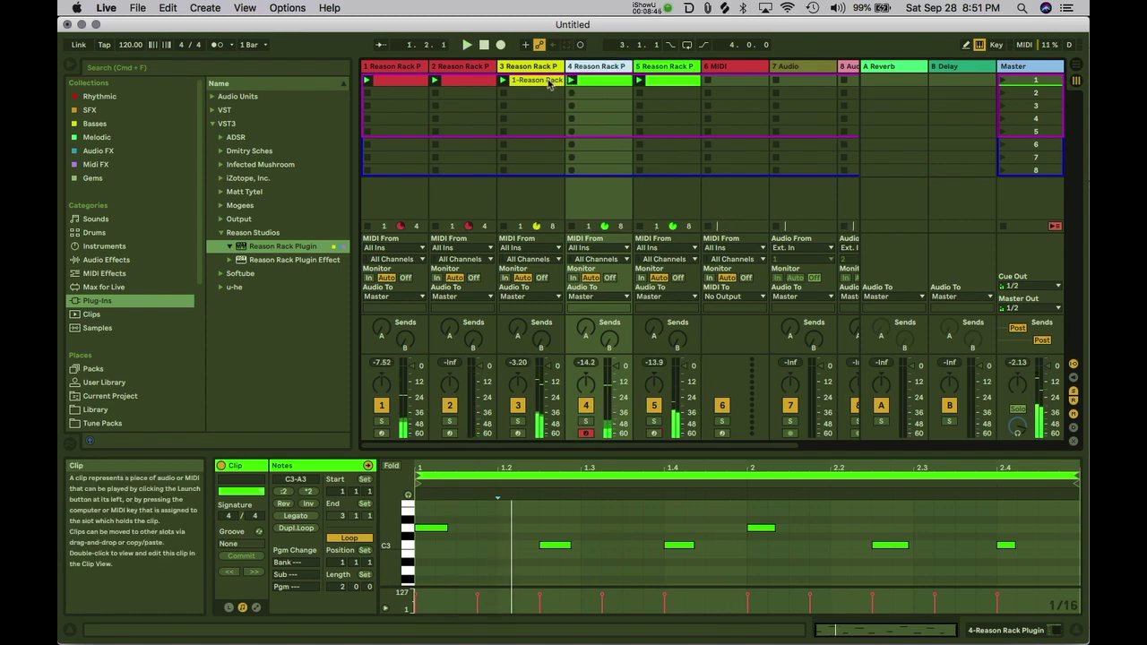
pyautogui.rightClick(584, 66)
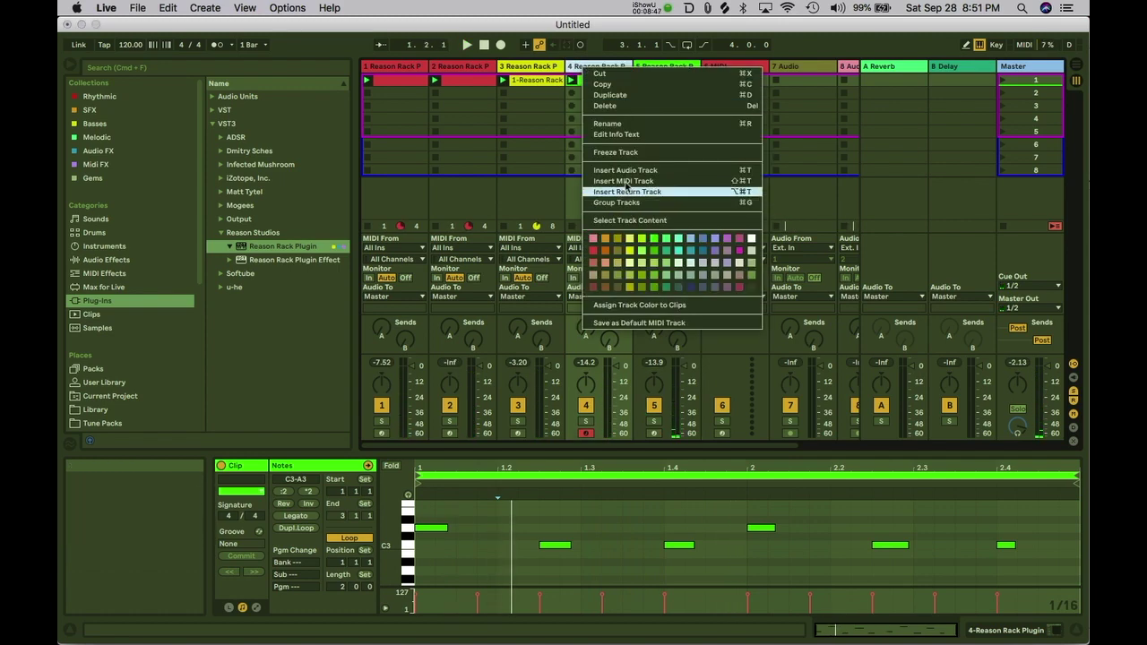
pyautogui.click(655, 239)
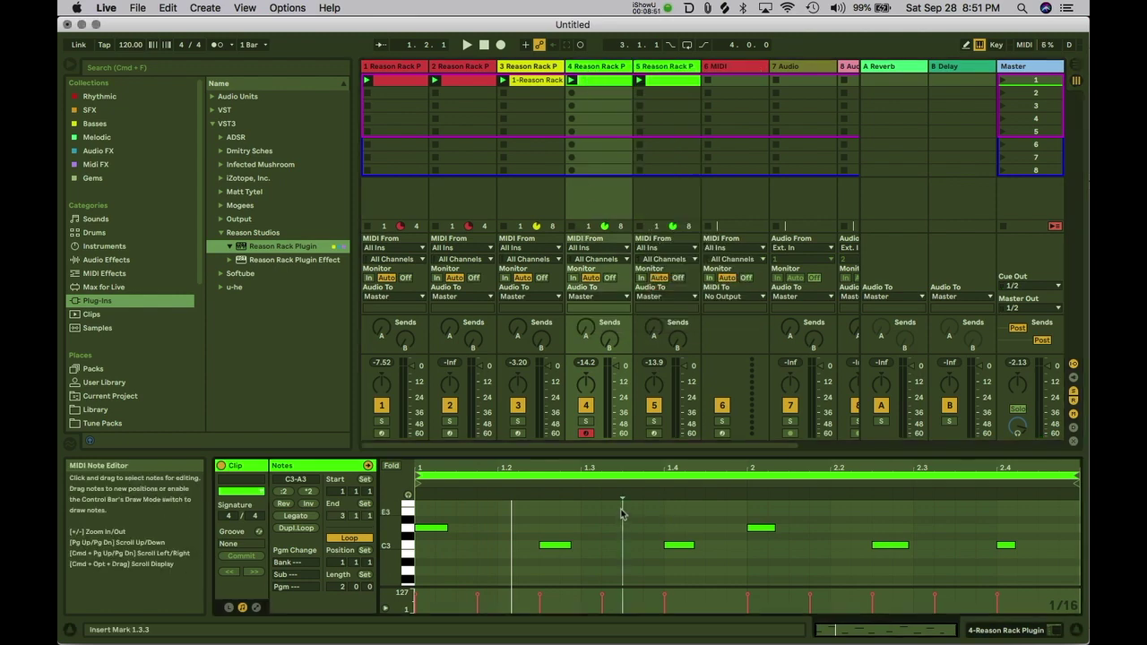
# Step: Play the session with track 4 soloed and reopen the track's Reason Rack Plugin window
pyautogui.press('space')
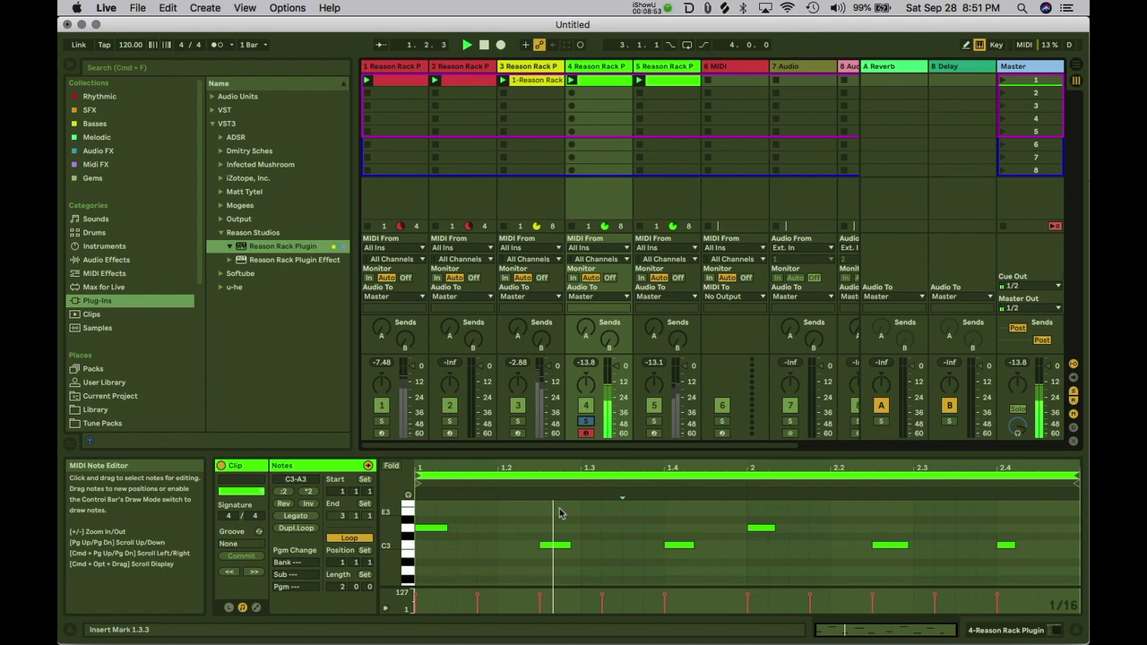
pyautogui.click(612, 529)
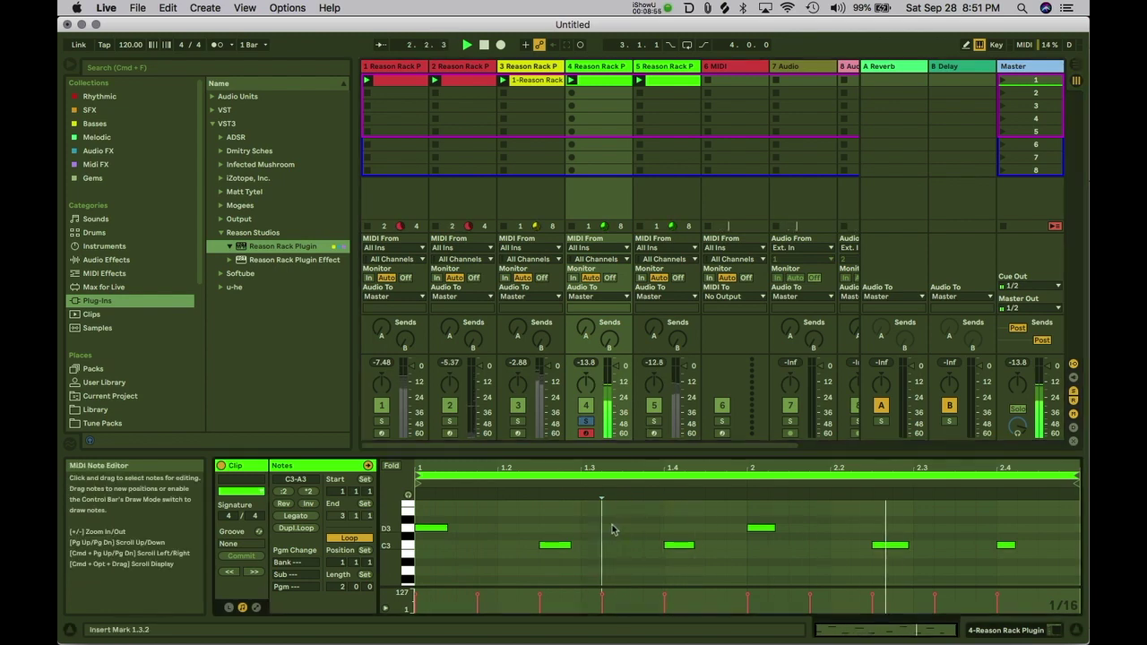
pyautogui.hotkey('shift', 'Tab')
pyautogui.click(240, 485)
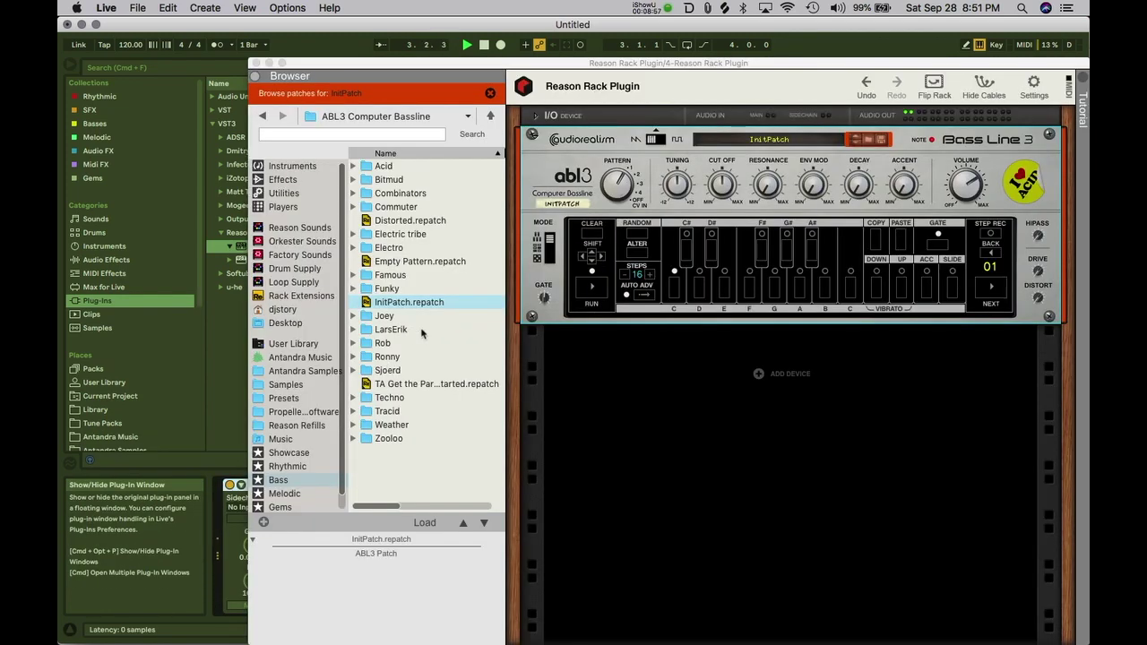
pyautogui.click(698, 288)
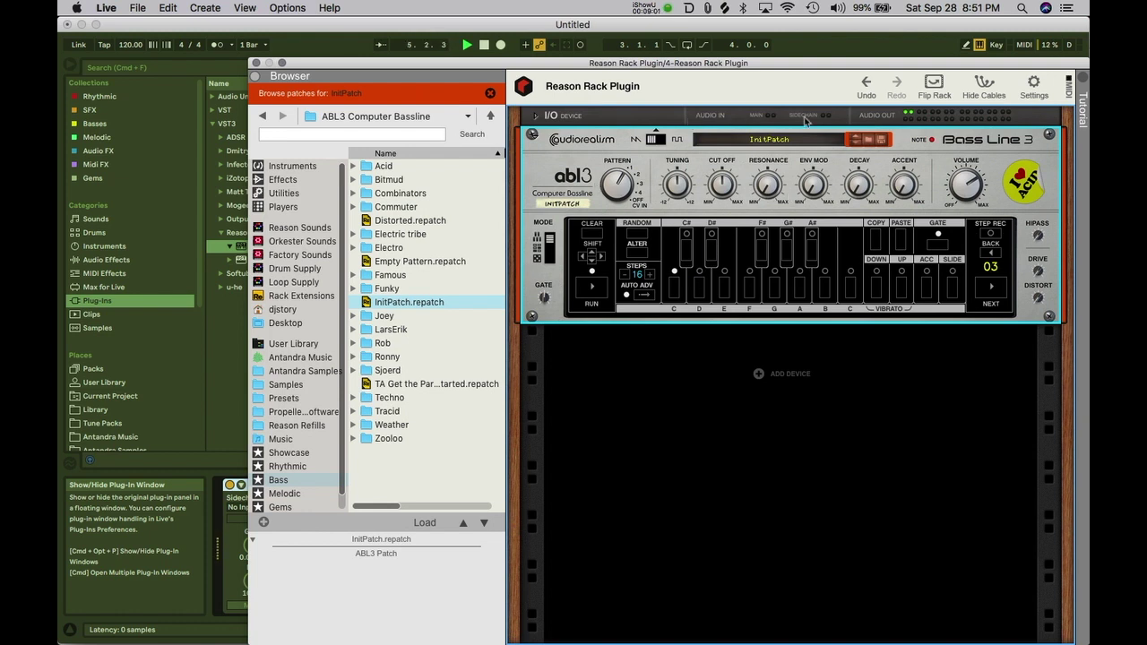
# Step: Load the FunkyBassline13 patch from the ABL3's Funky folder and close the plugin window
pyautogui.click(400, 304)
pyautogui.doubleClick(388, 289)
pyautogui.click(409, 330)
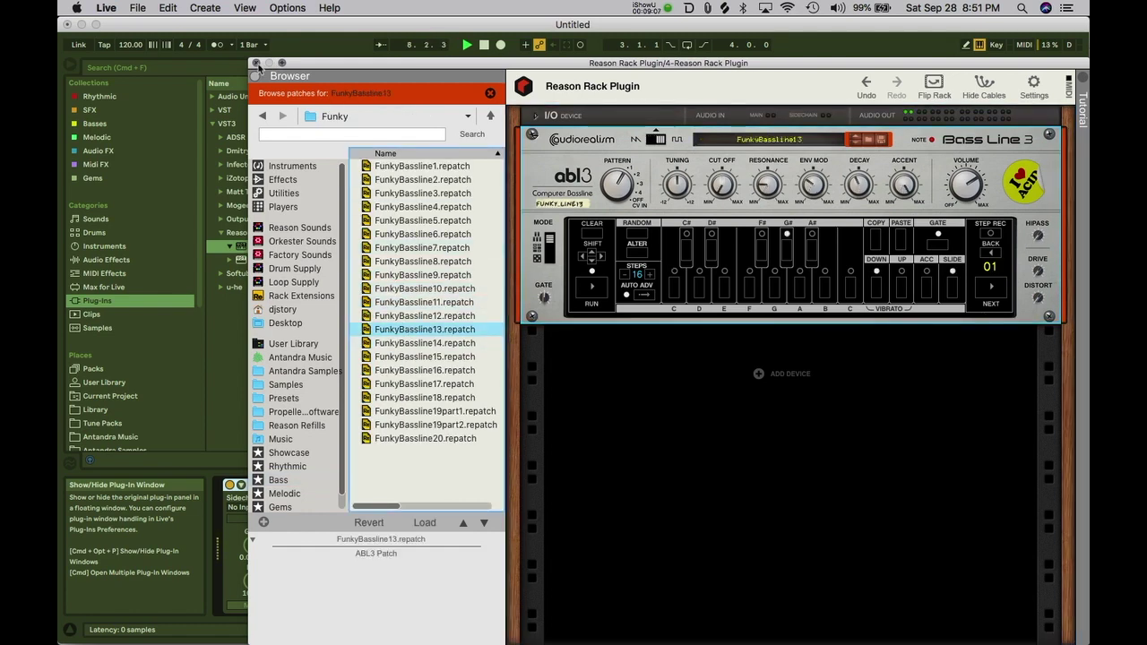
pyautogui.press('super+alt+p')
# Step: Delete all notes from track 4's clip
pyautogui.doubleClick(594, 81)
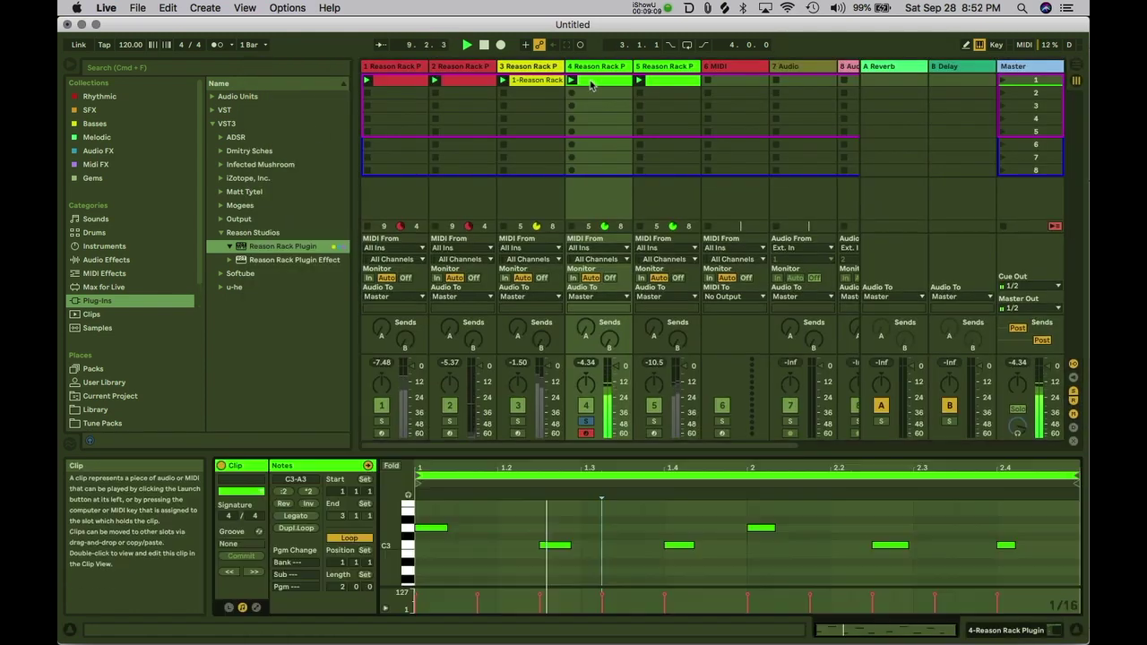
pyautogui.press('super+a')
pyautogui.press('Delete')
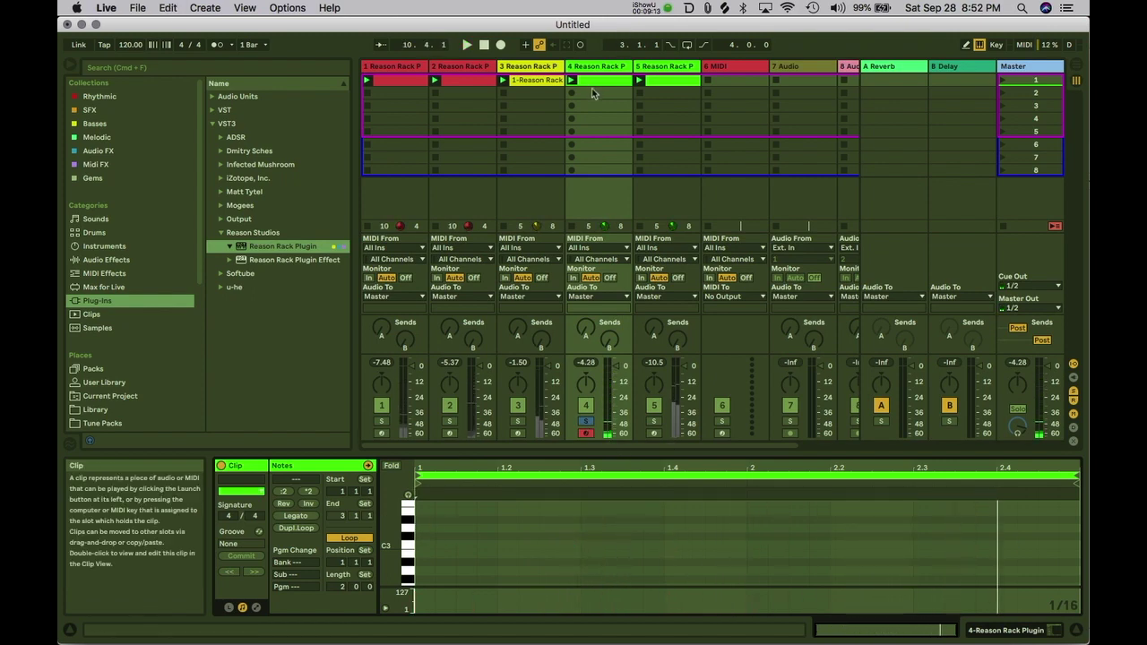
# Step: Restart playback with track 4 no longer soloed and bring up its Reason Rack Plugin window
pyautogui.hotkey('shift', 'Tab')
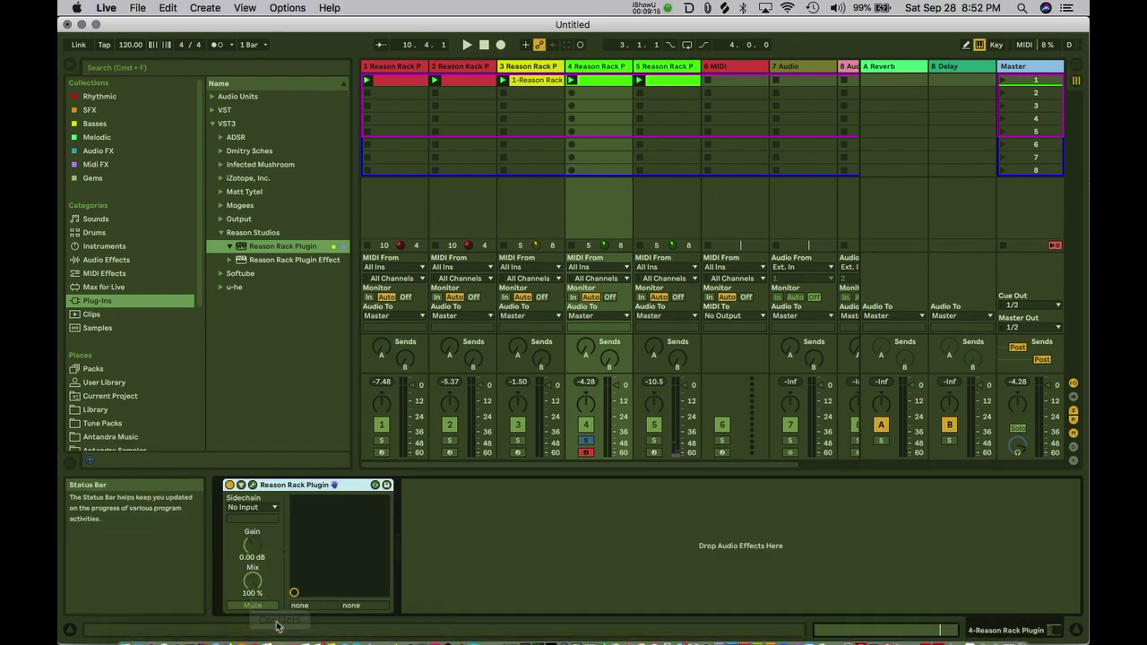
pyautogui.press('space')
pyautogui.click(251, 484)
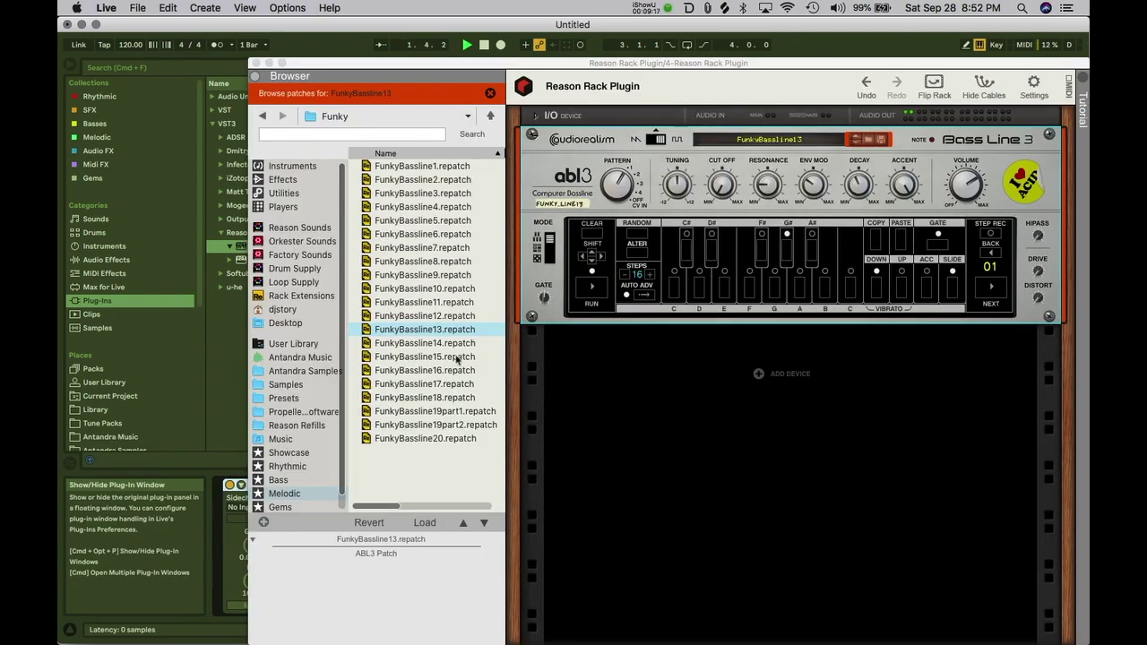
pyautogui.click(256, 64)
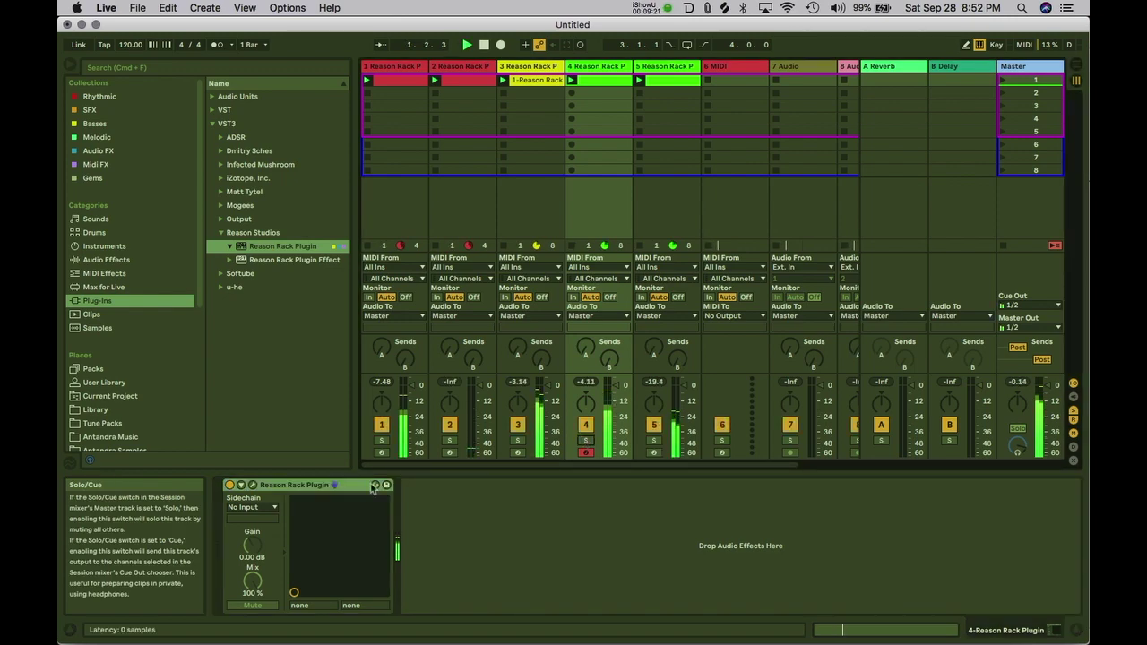
pyautogui.click(252, 485)
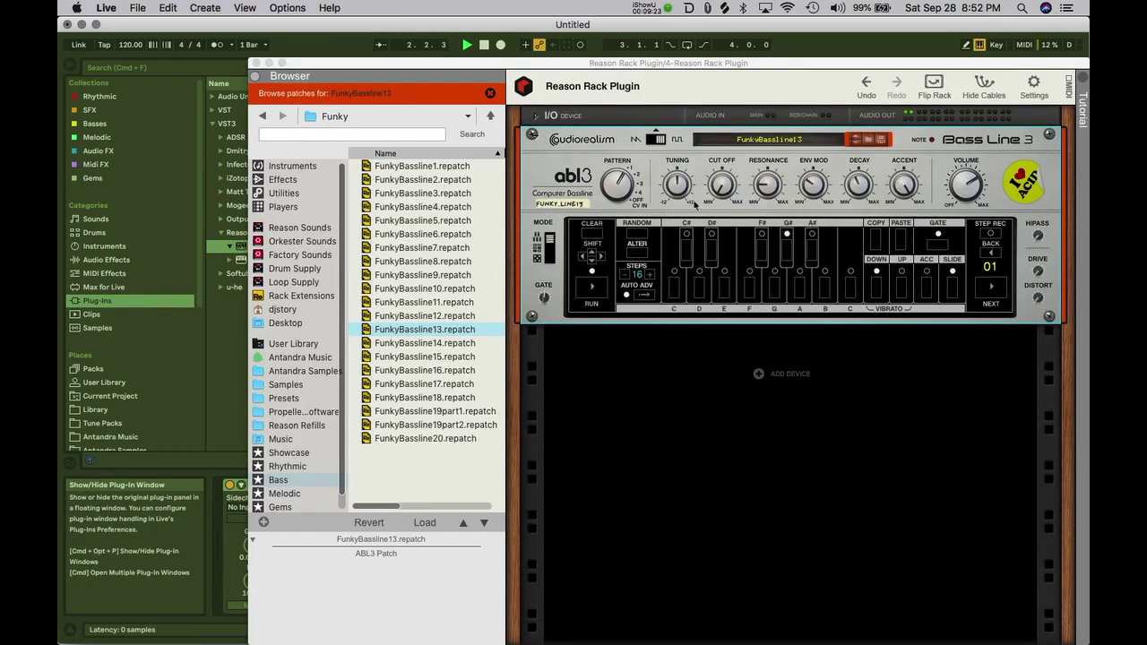
# Step: Try a different tuning on the ABL3 bassline and reset the Tuning knob to its default
pyautogui.click(681, 183)
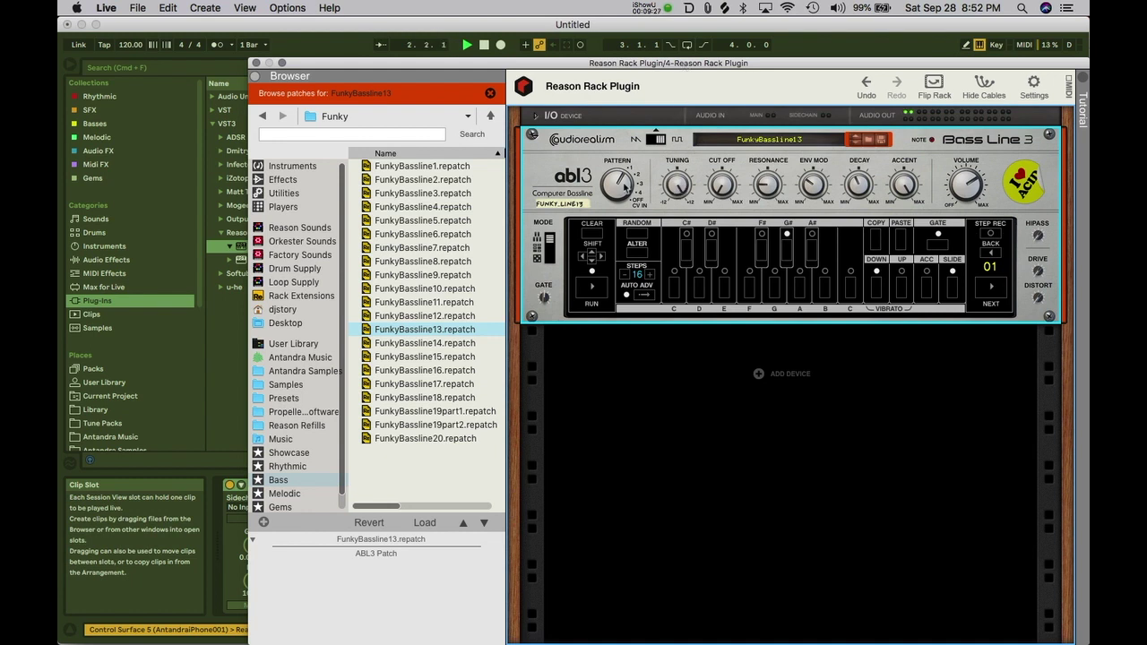
pyautogui.moveTo(624, 187)
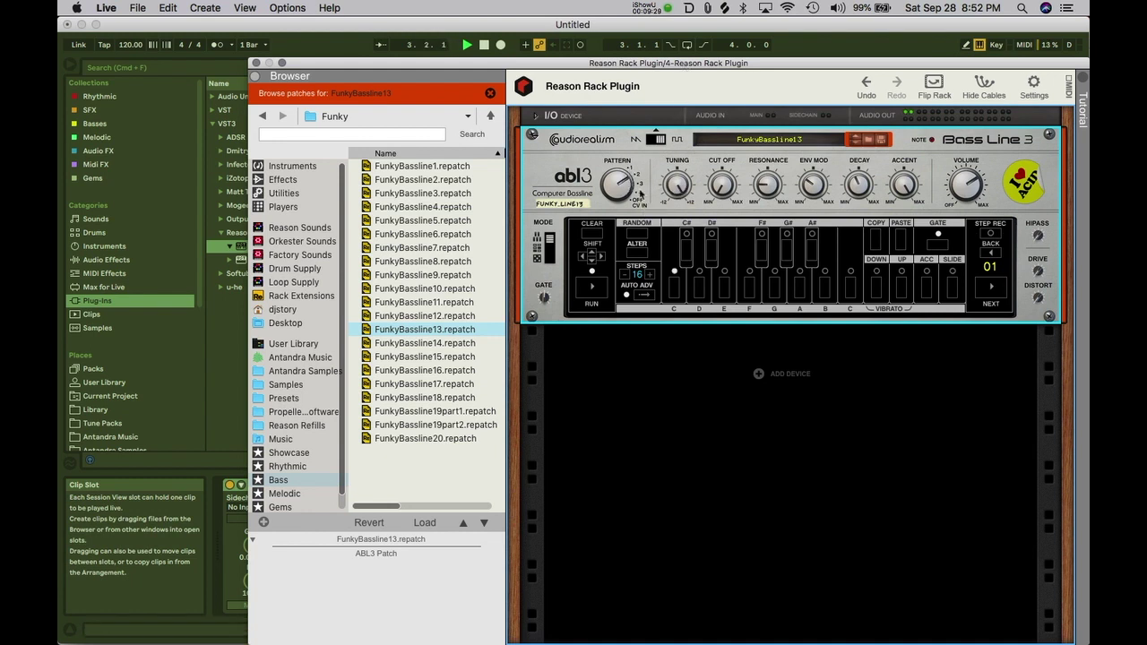
pyautogui.moveTo(696, 208)
pyautogui.keyDown('super'); pyautogui.click(679, 186); pyautogui.keyUp('super')
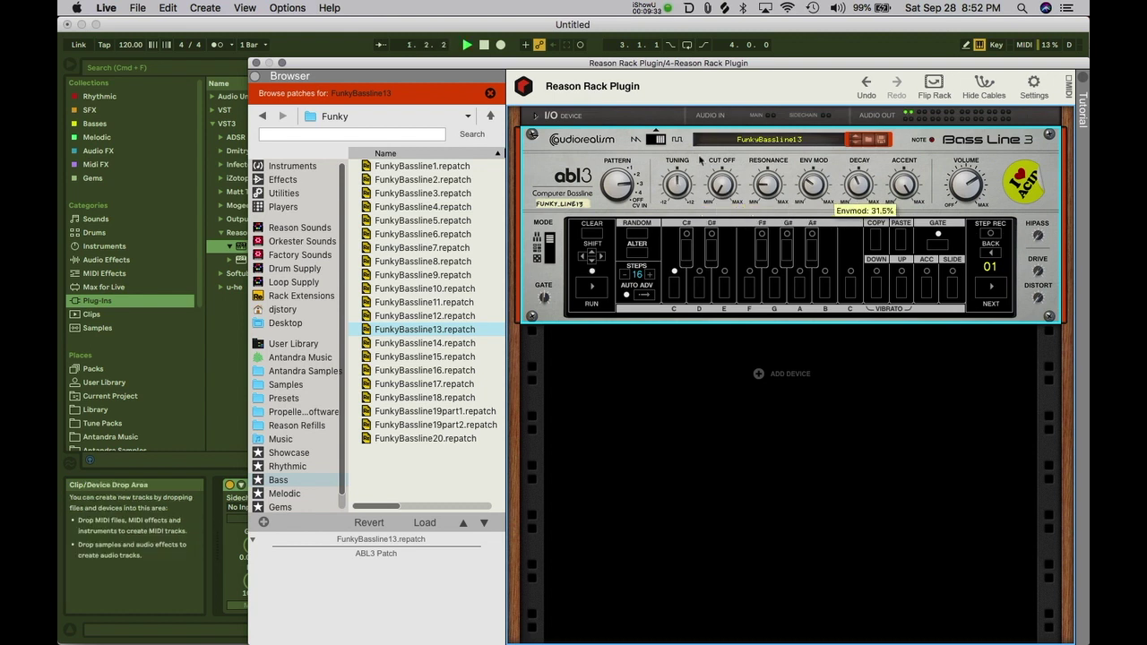
# Step: Adjust the ABL3's resonance and decay, set its volume to 5.25 dB and move the plugin window aside to uncover the mixer
pyautogui.moveTo(771, 214)
pyautogui.moveTo(769, 185); pyautogui.dragTo(769, 174)
pyautogui.moveTo(969, 183); pyautogui.dragTo(969, 176)
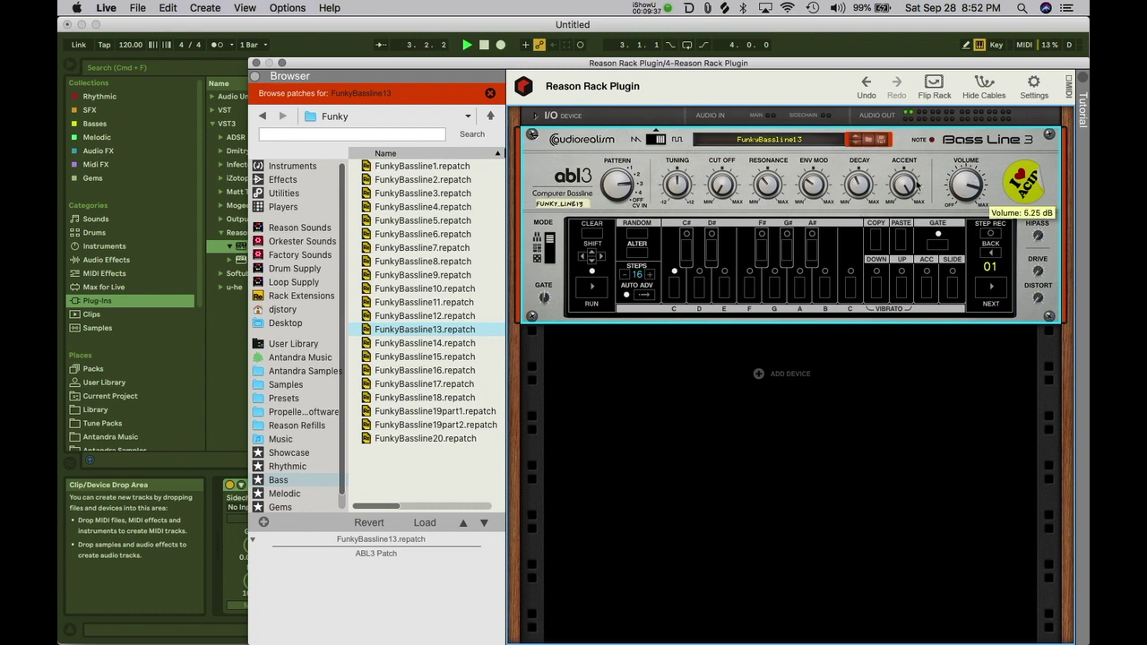
pyautogui.moveTo(905, 206)
pyautogui.moveTo(864, 181); pyautogui.dragTo(816, 191)
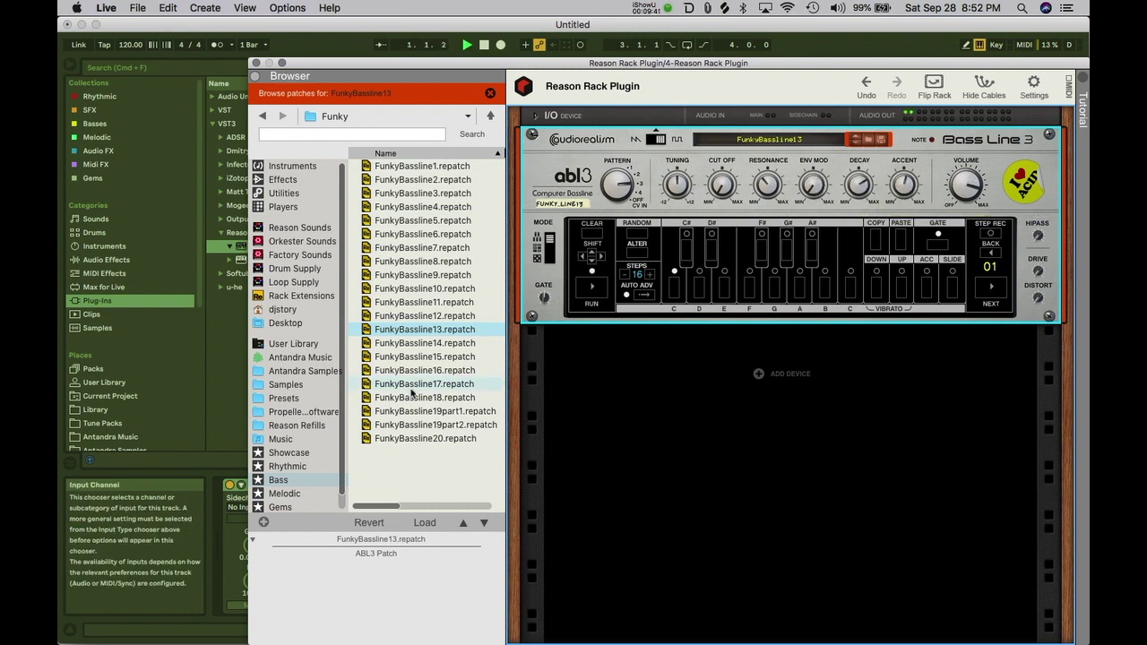
pyautogui.moveTo(328, 72); pyautogui.dragTo(856, 72)
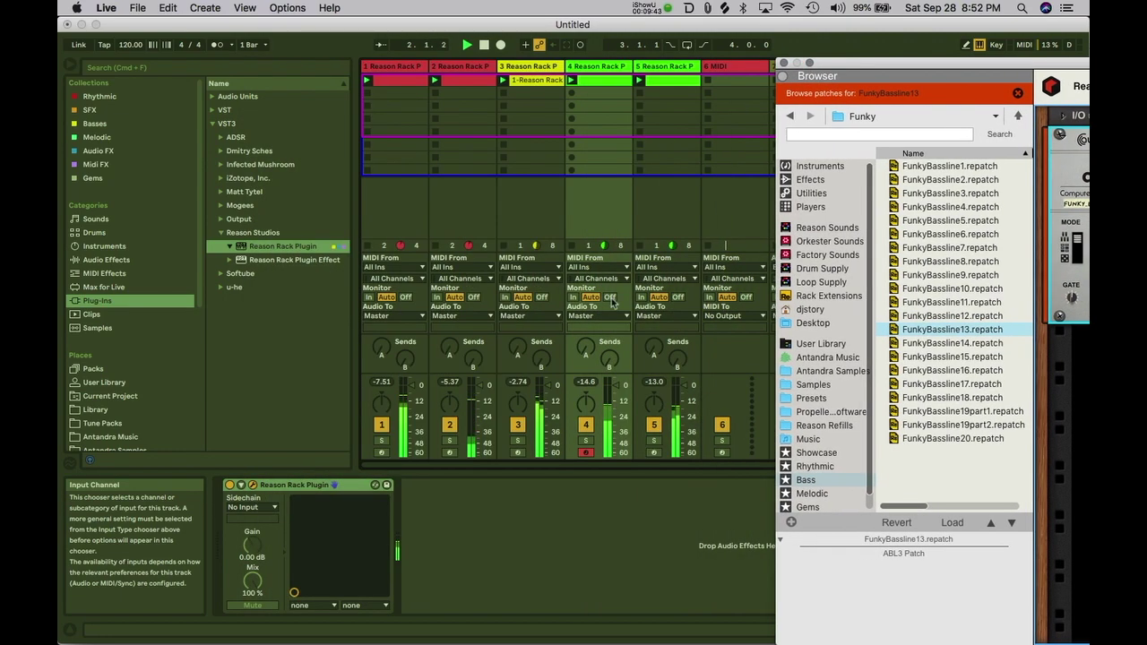
# Step: Solo track 4 and try a tuning of -3.0 semitones and a 65.6% cutoff on its ABL3, adjusting resonance and decay as well
pyautogui.click(585, 440)
pyautogui.moveTo(877, 67); pyautogui.dragTo(377, 11)
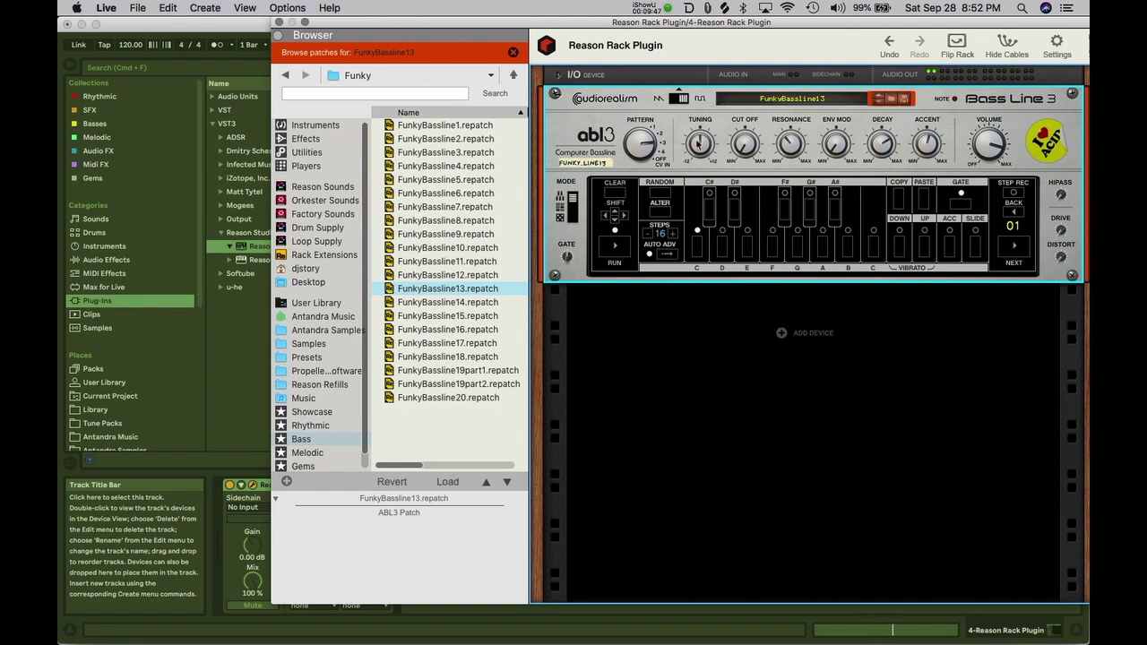
pyautogui.moveTo(698, 141)
pyautogui.mouseDown()
pyautogui.moveTo(698, 180)
pyautogui.moveTo(692, 154)
pyautogui.mouseUp()
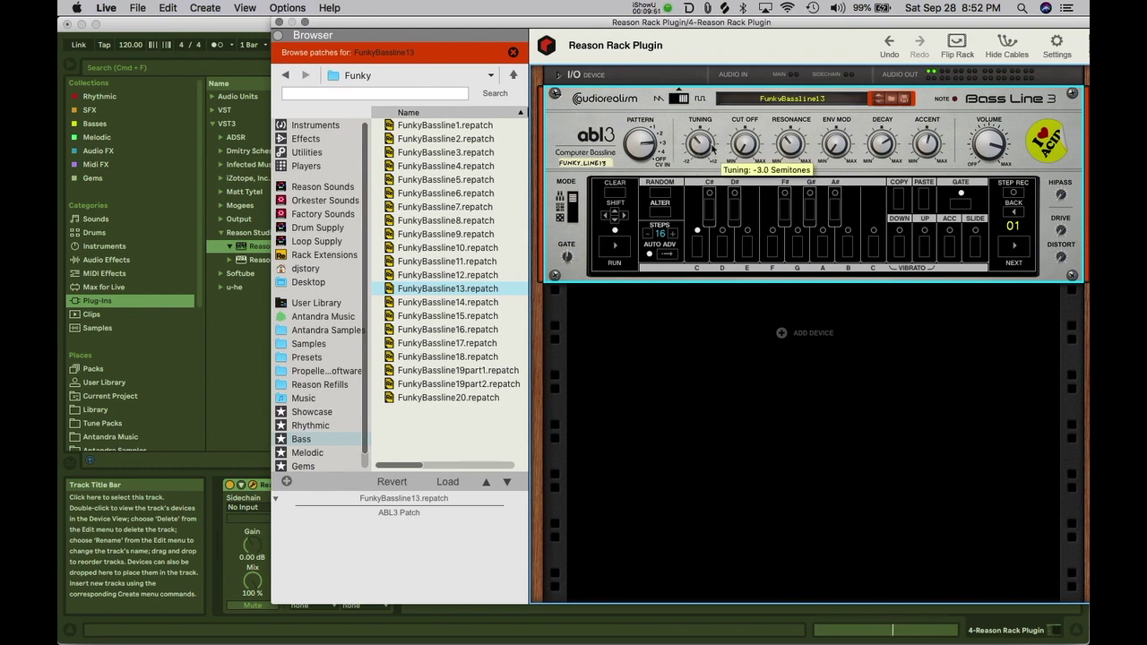
pyautogui.moveTo(743, 147); pyautogui.dragTo(742, 119)
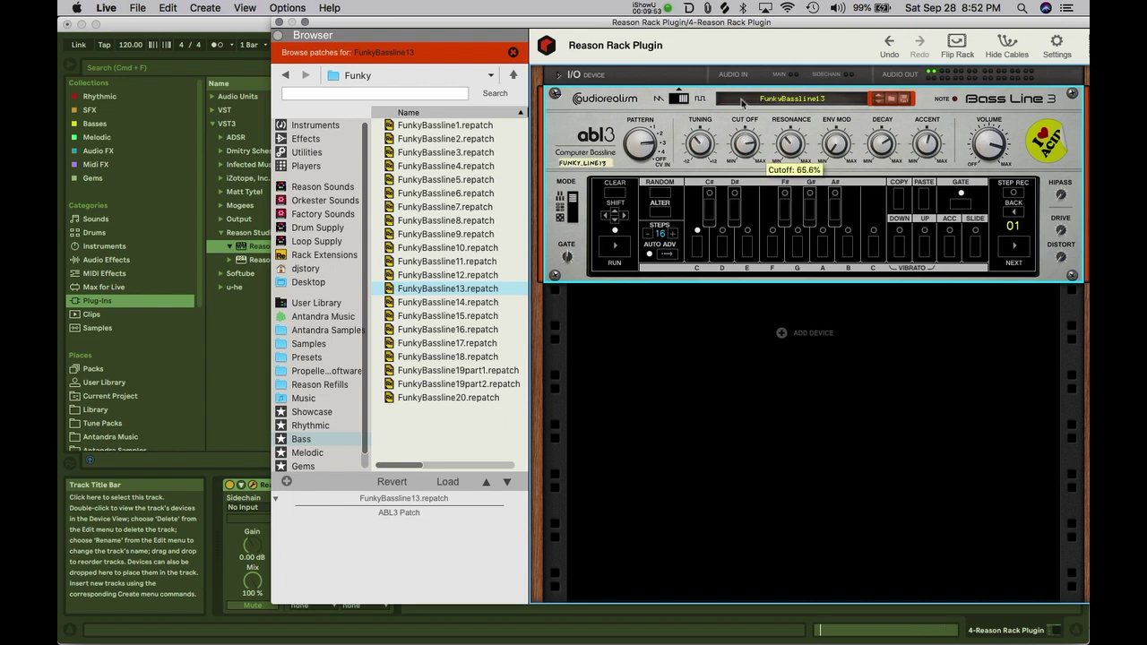
pyautogui.moveTo(785, 156); pyautogui.dragTo(875, 143)
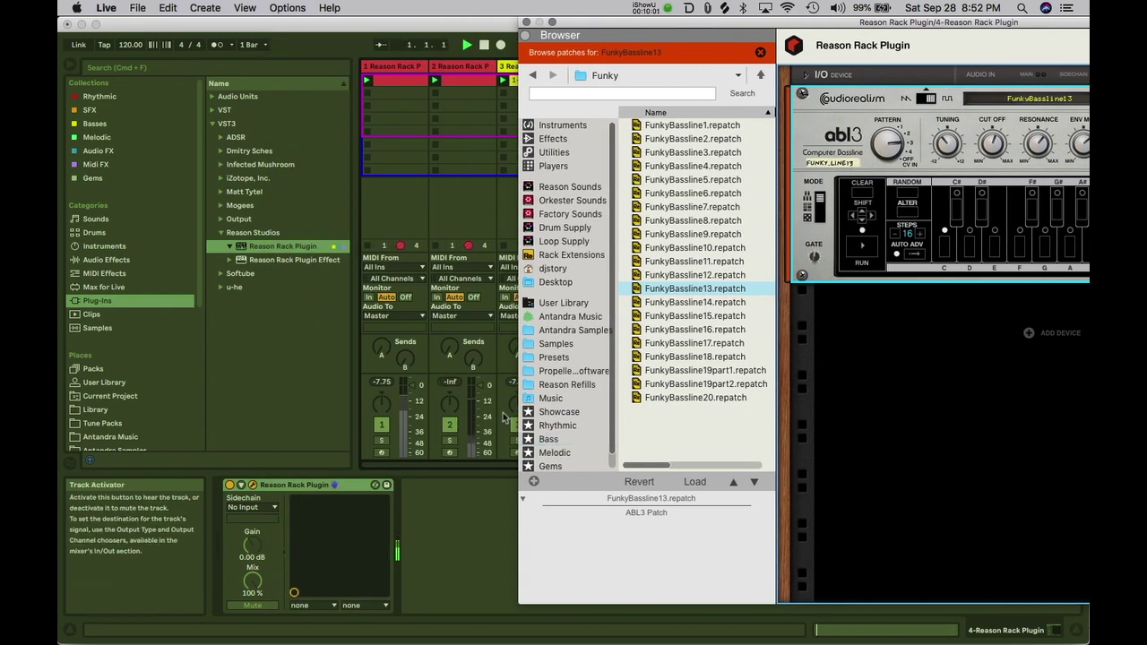
# Step: Uncover the mixer to take track 4 out of solo, bring the plugin window back and try an ABL3 tuning of 1.9 semitones
pyautogui.moveTo(581, 27); pyautogui.dragTo(764, 32)
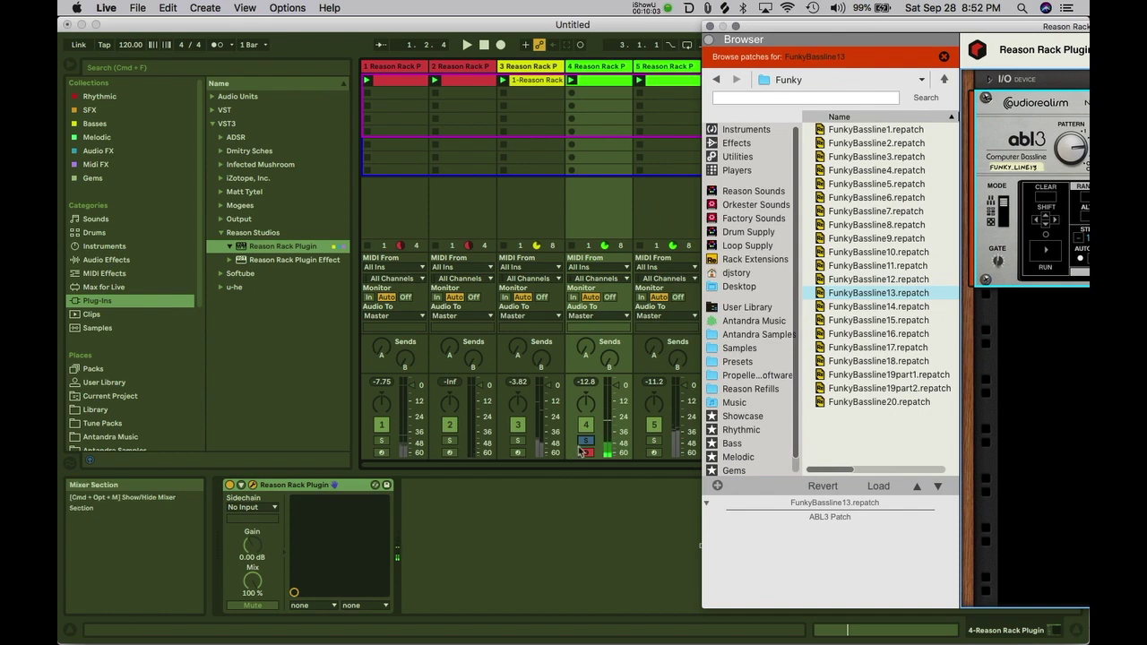
pyautogui.moveTo(862, 27); pyautogui.dragTo(381, 22)
pyautogui.moveTo(654, 155)
pyautogui.moveTo(653, 164); pyautogui.dragTo(653, 143)
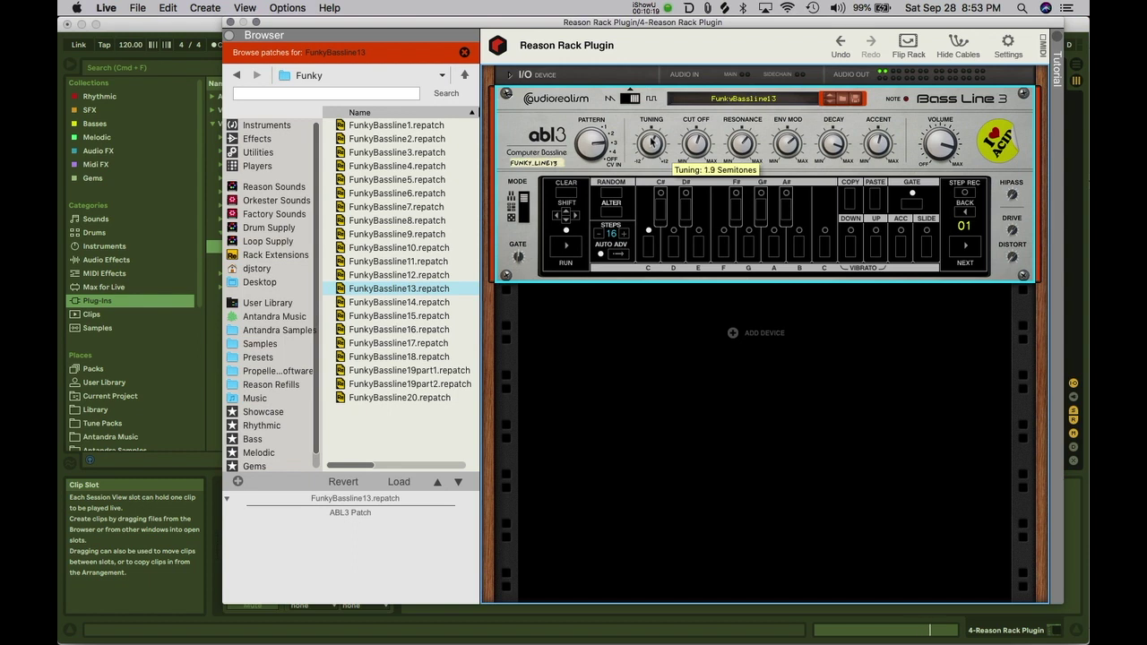
pyautogui.scroll(3, 653, 141)
pyautogui.scroll(-3, 652, 142)
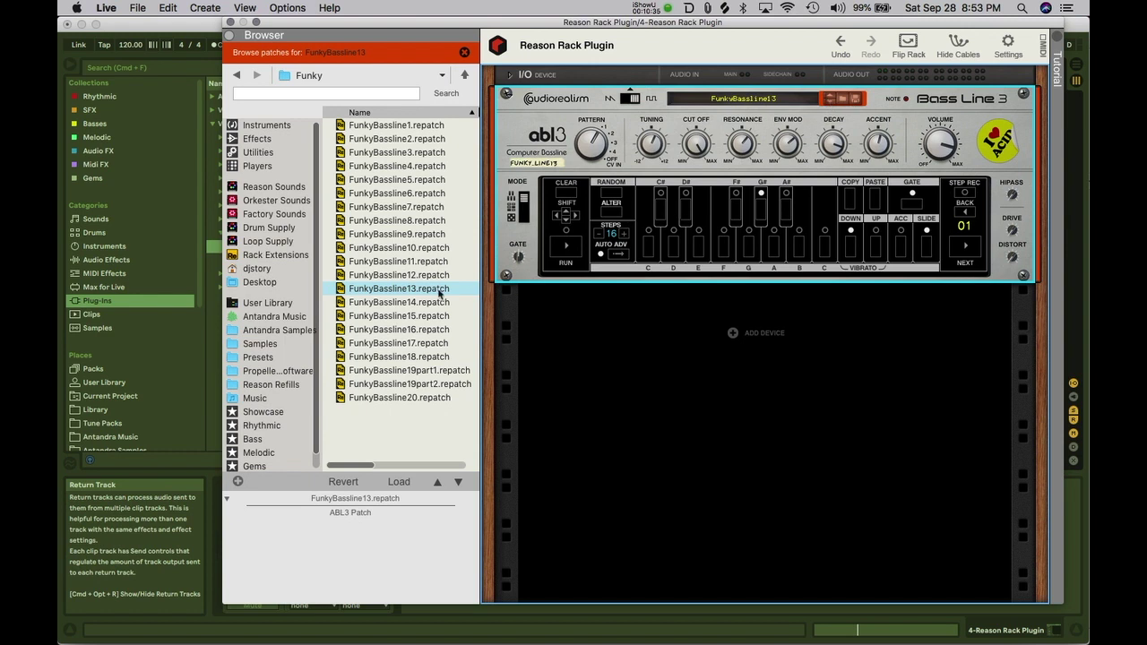
# Step: Load FunkyBassline16.repatch into the ABL3, lower its cutoff and close the plugin window
pyautogui.click(418, 329)
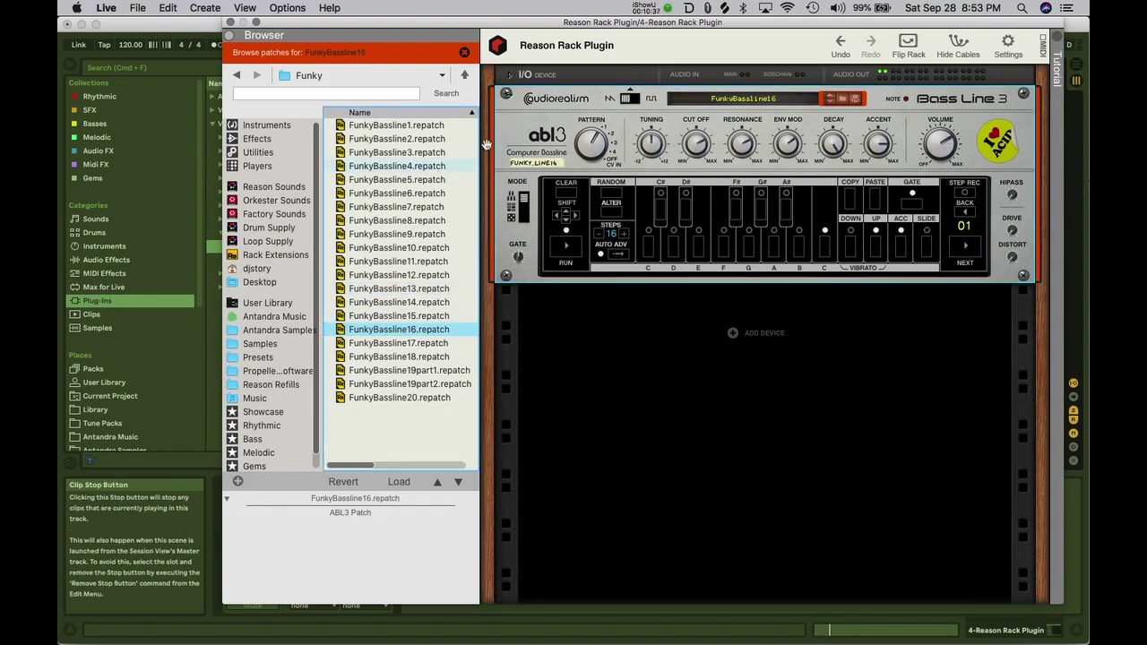
pyautogui.moveTo(684, 150)
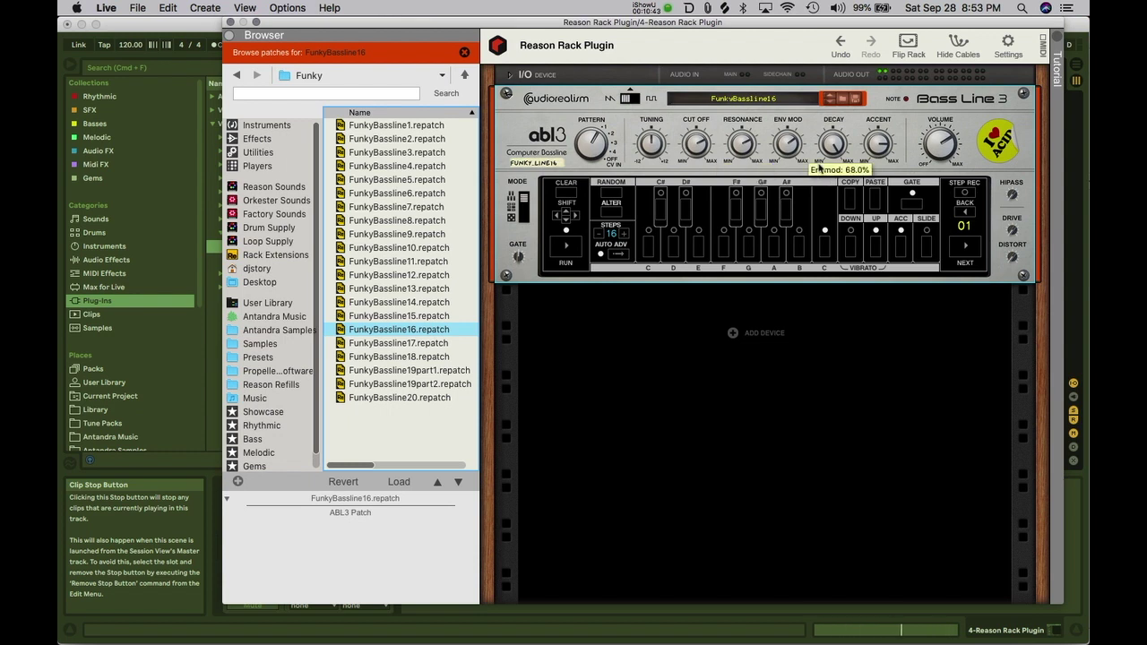
pyautogui.moveTo(738, 139); pyautogui.dragTo(698, 134)
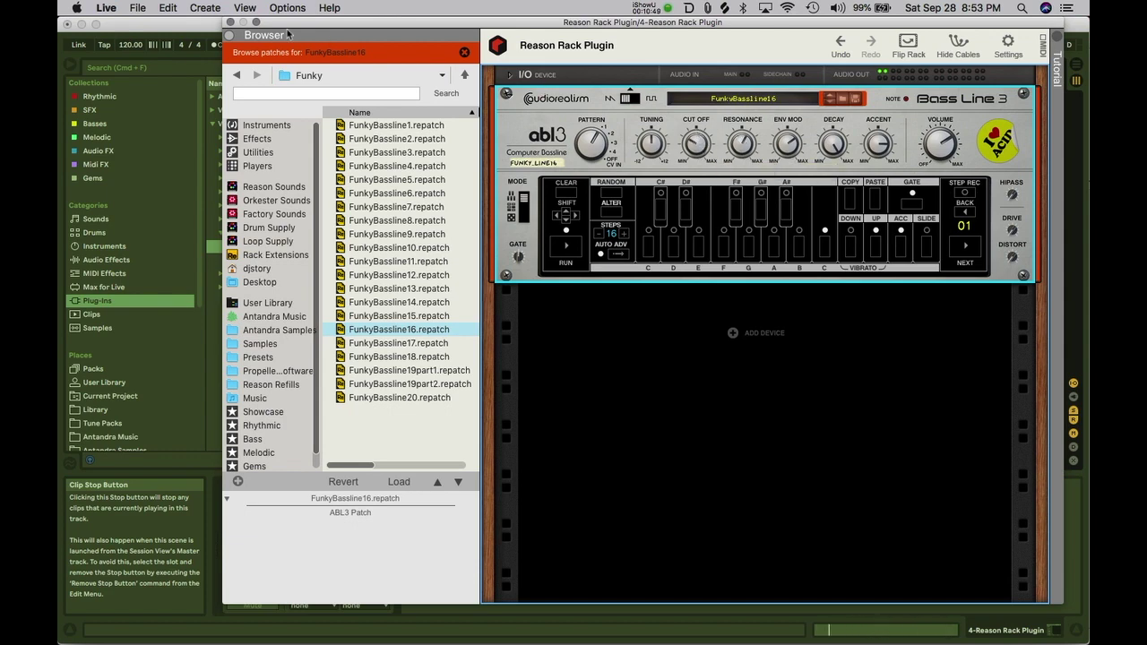
pyautogui.click(230, 22)
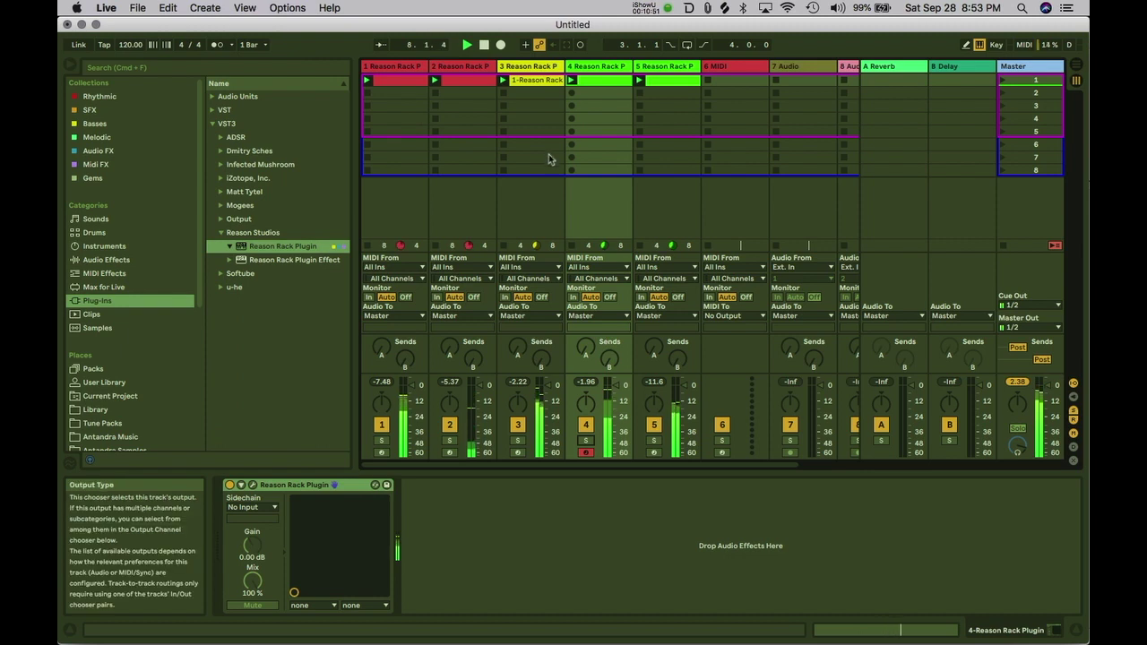
# Step: Color track 4 yellow and assign the track color to its clips
pyautogui.click(581, 68)
pyautogui.rightClick(581, 68)
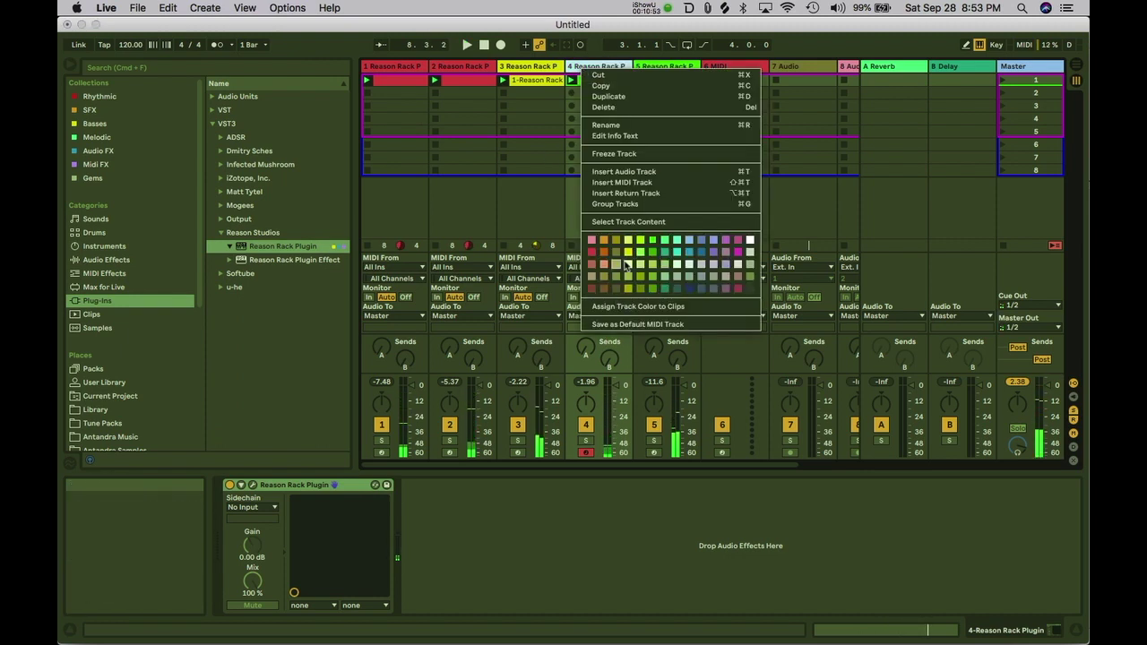
pyautogui.click(630, 254)
pyautogui.rightClick(585, 68)
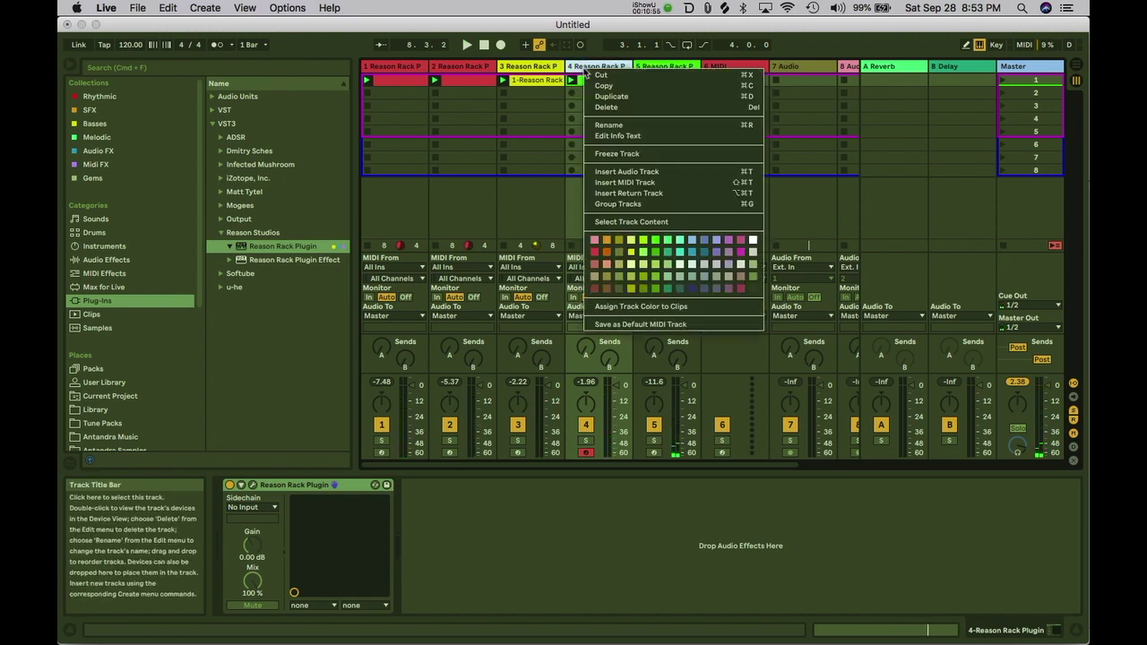
pyautogui.click(632, 307)
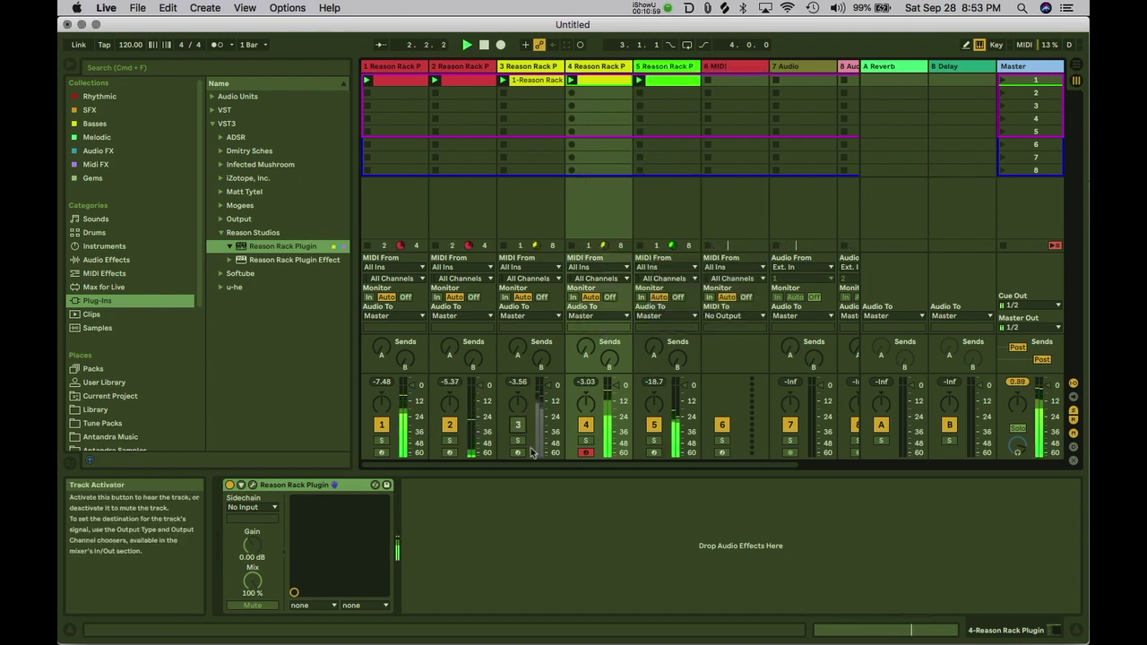
# Step: Insert a new MIDI track after track 5 and load the Reason Rack Plugin onto it
pyautogui.click(660, 70)
pyautogui.press('super+shift+t')
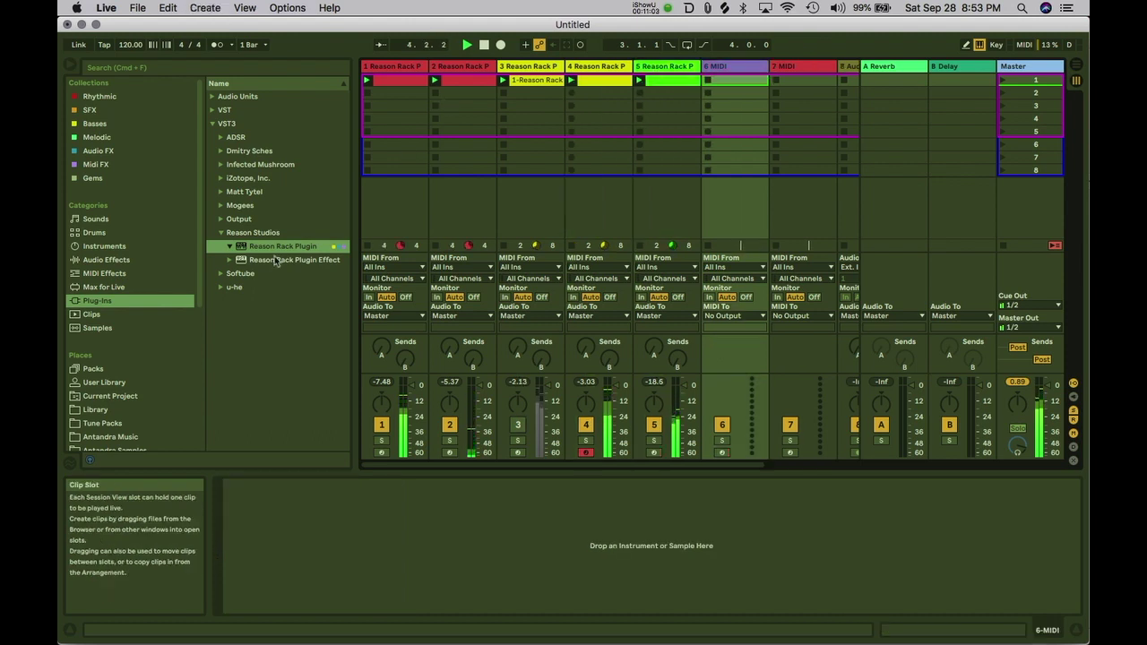
pyautogui.moveTo(271, 252); pyautogui.dragTo(729, 99)
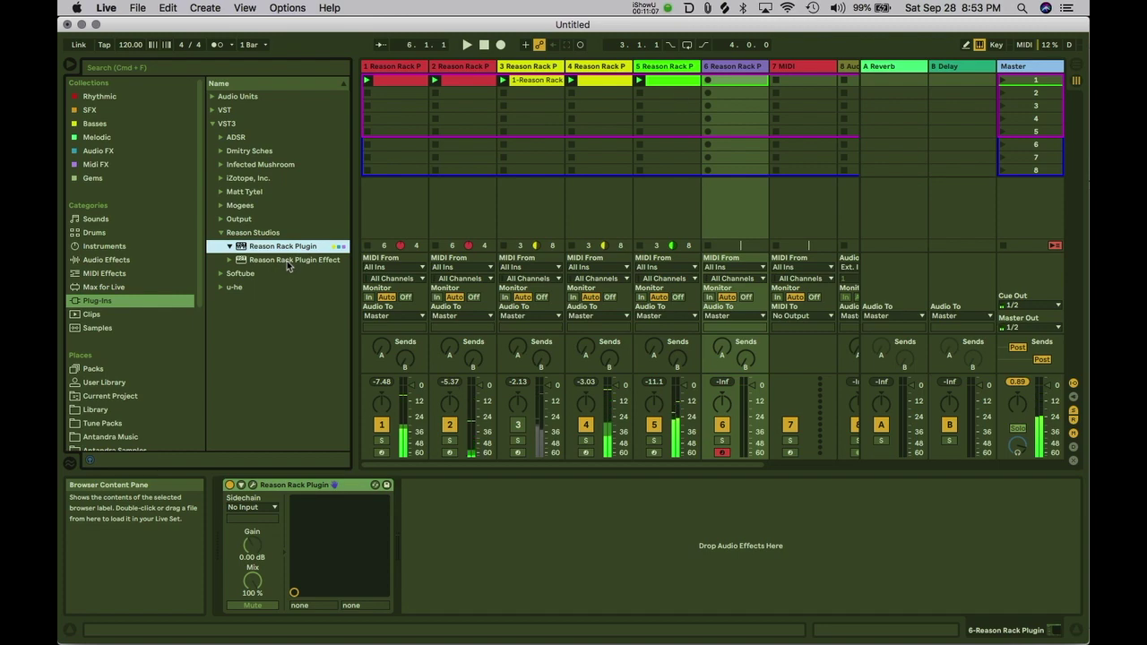
# Step: Open track 5's Reason Rack Plugin window and add a Sweeper Modulation Effect below the Grain device
pyautogui.click(698, 81)
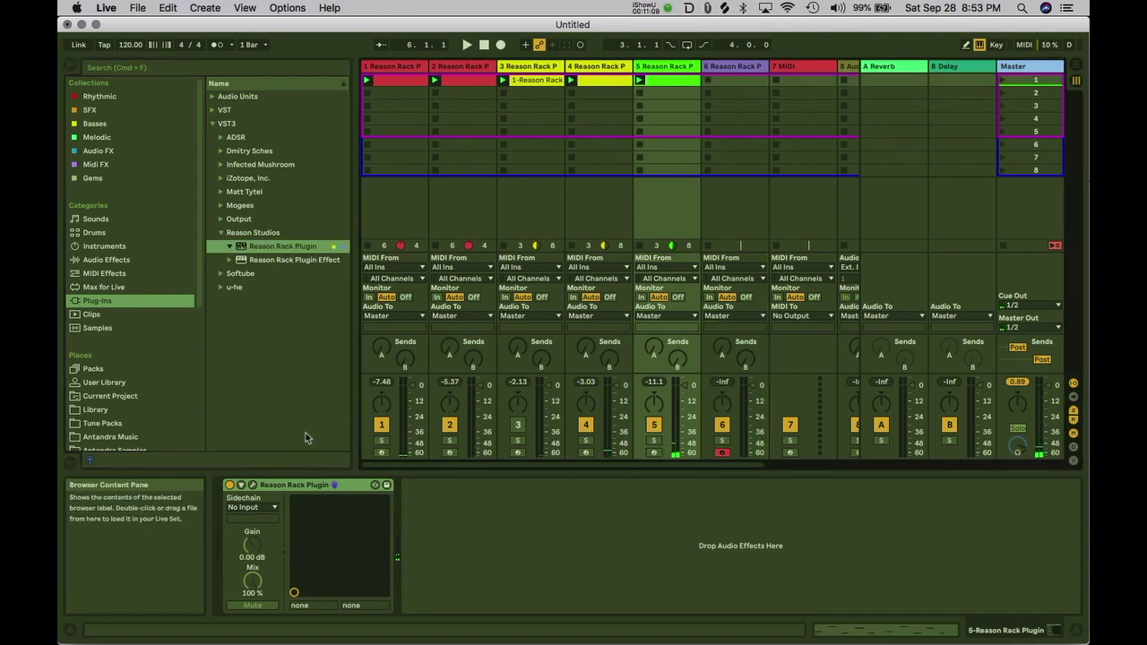
pyautogui.click(254, 485)
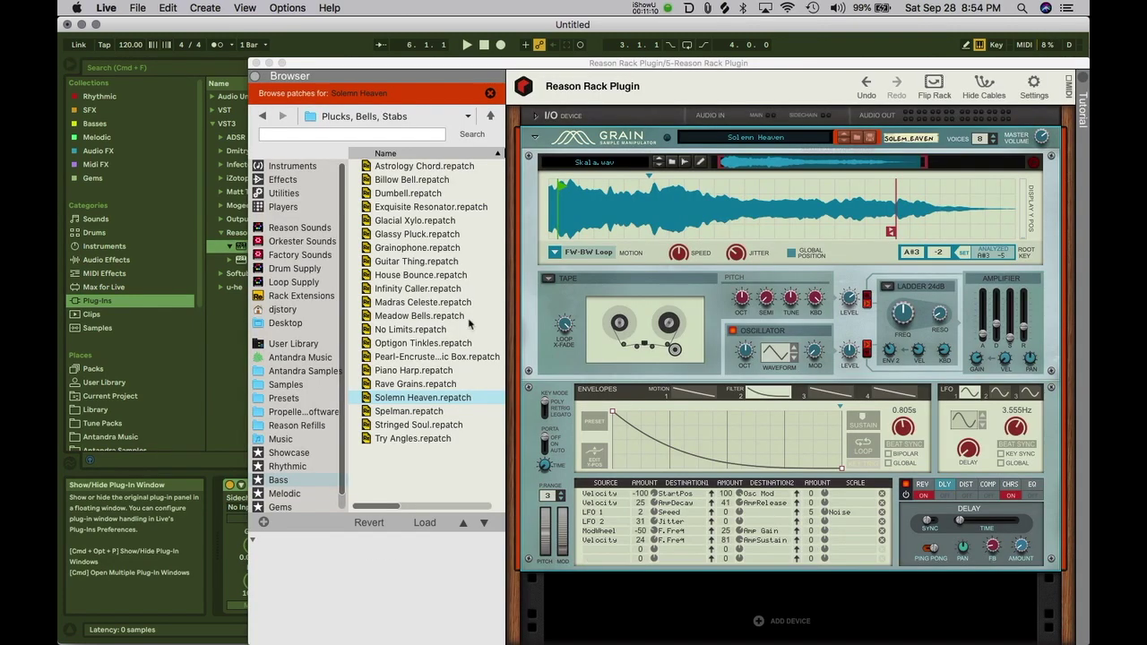
pyautogui.rightClick(615, 620)
pyautogui.moveTo(661, 568)
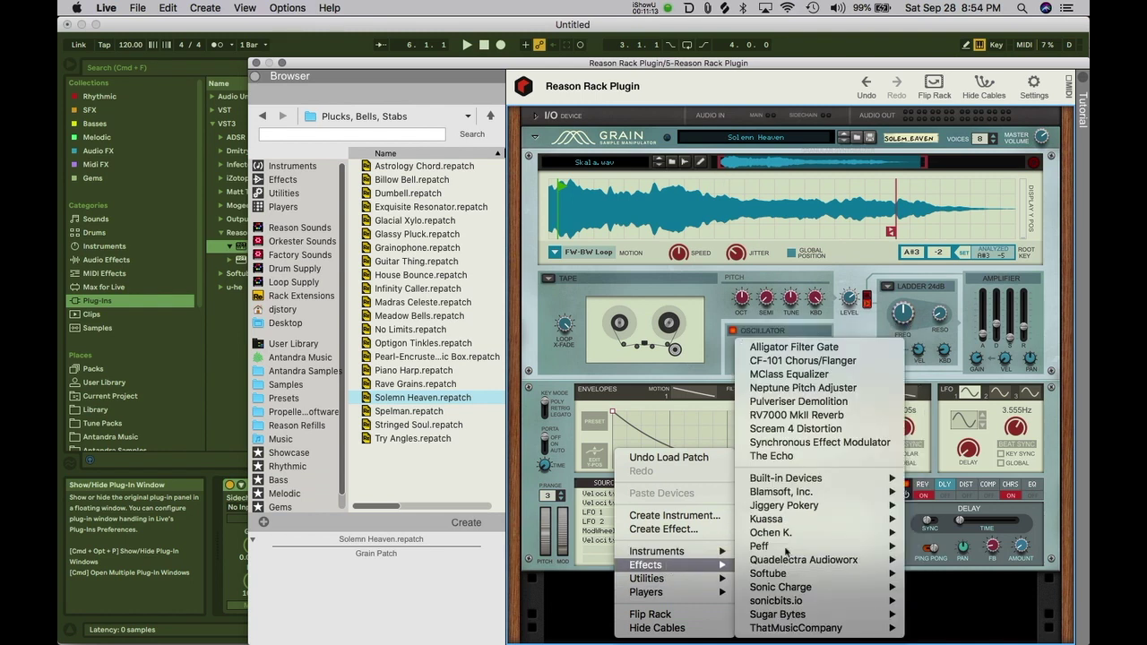
pyautogui.moveTo(787, 534)
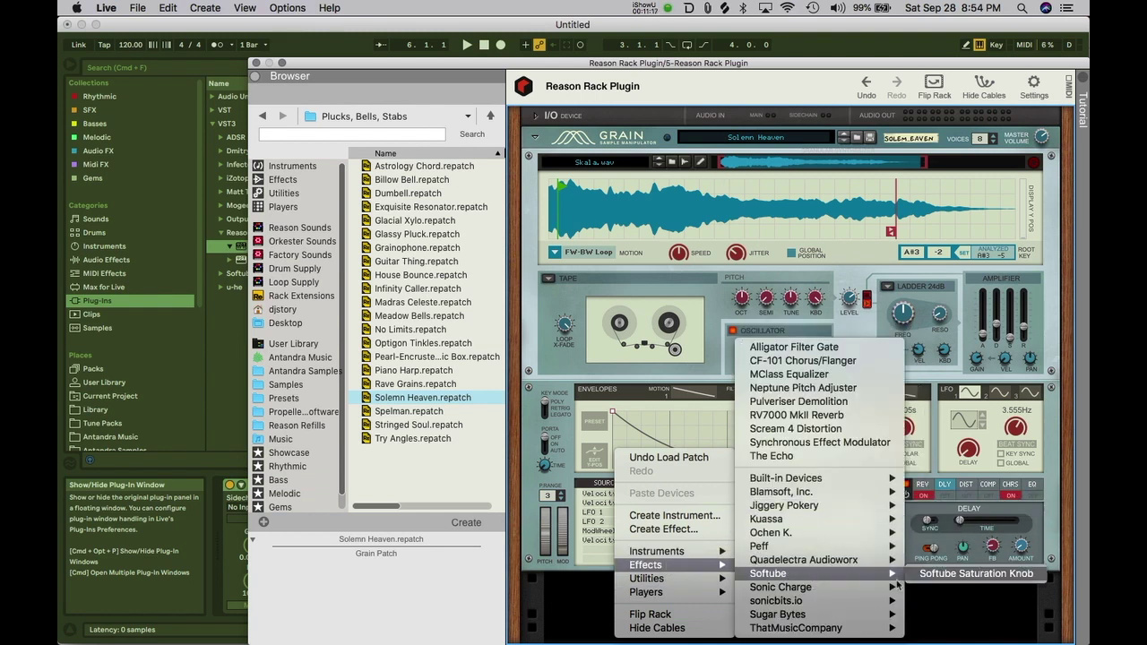
pyautogui.moveTo(809, 630)
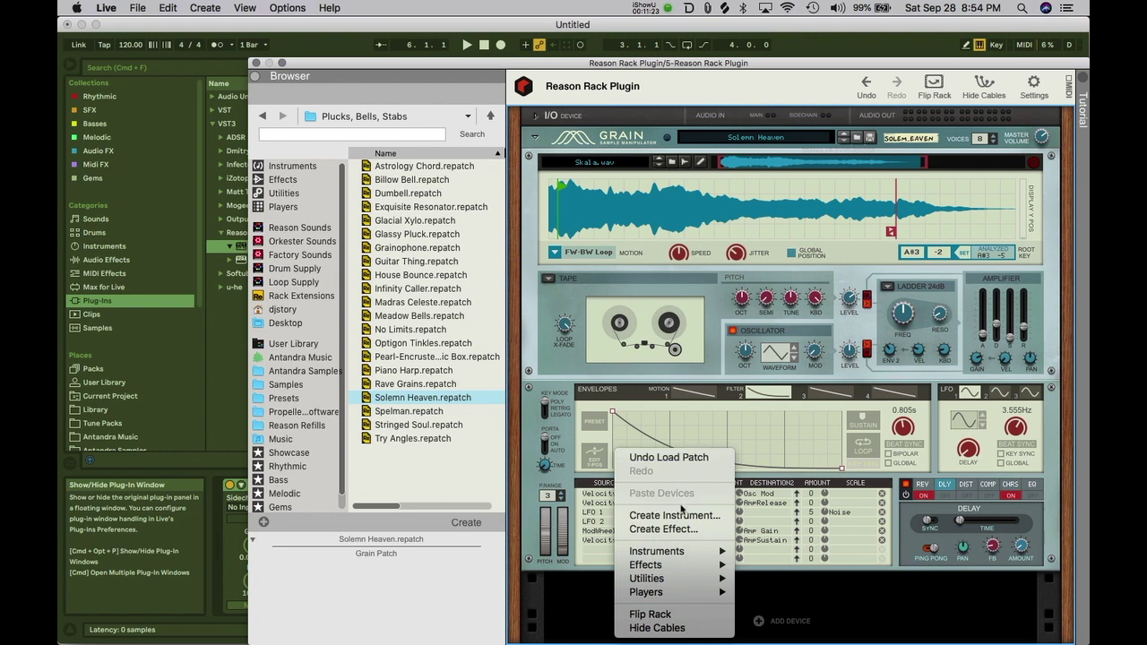
pyautogui.moveTo(812, 494)
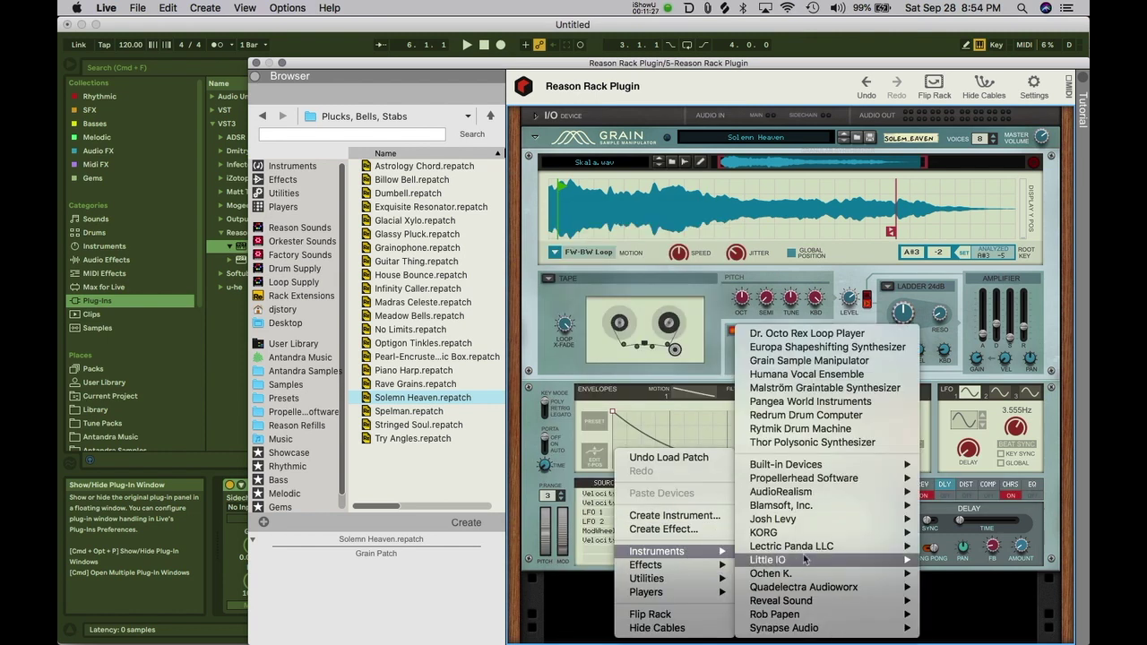
pyautogui.moveTo(802, 473)
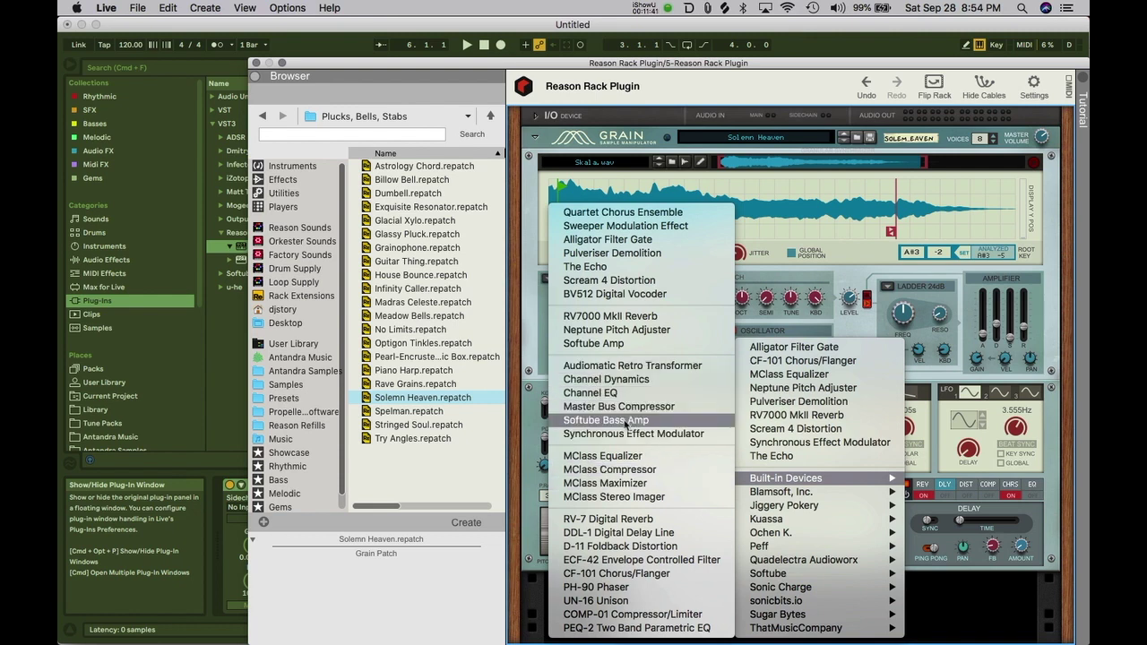
pyautogui.click(625, 225)
# Step: Start playback and shape the Sweeper's phaser with 7 stages and a frequency of 275.2 Hz, adjusting its LFO-to-frequency amount and dry/wet mix
pyautogui.press('space')
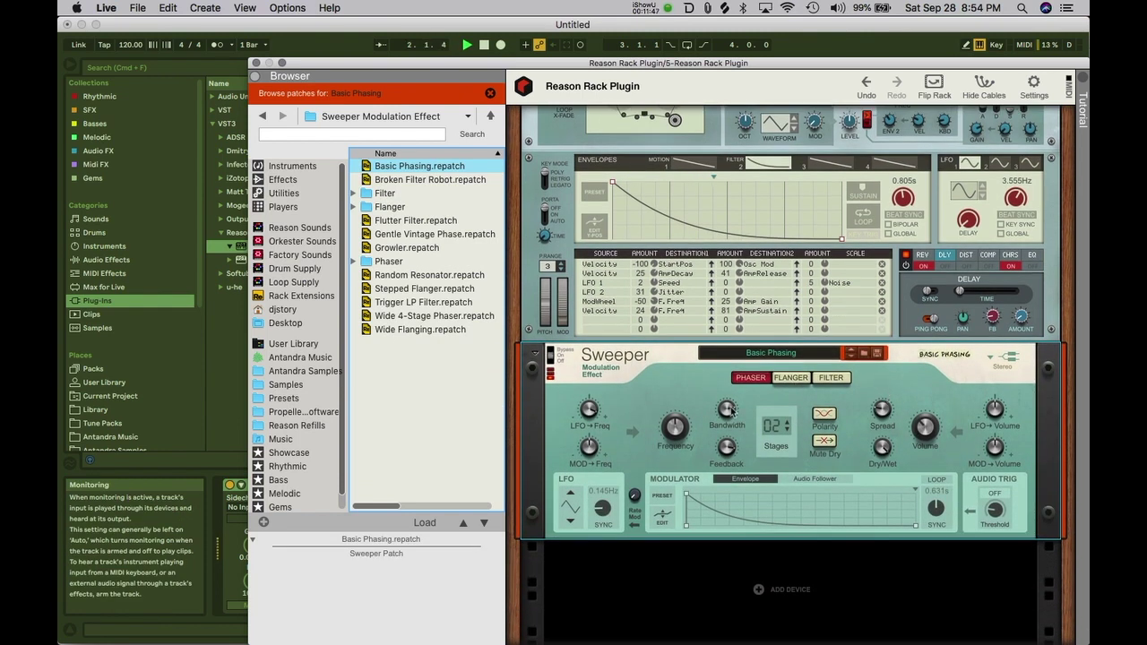
pyautogui.moveTo(679, 427); pyautogui.dragTo(679, 441)
pyautogui.moveTo(590, 409); pyautogui.dragTo(597, 432)
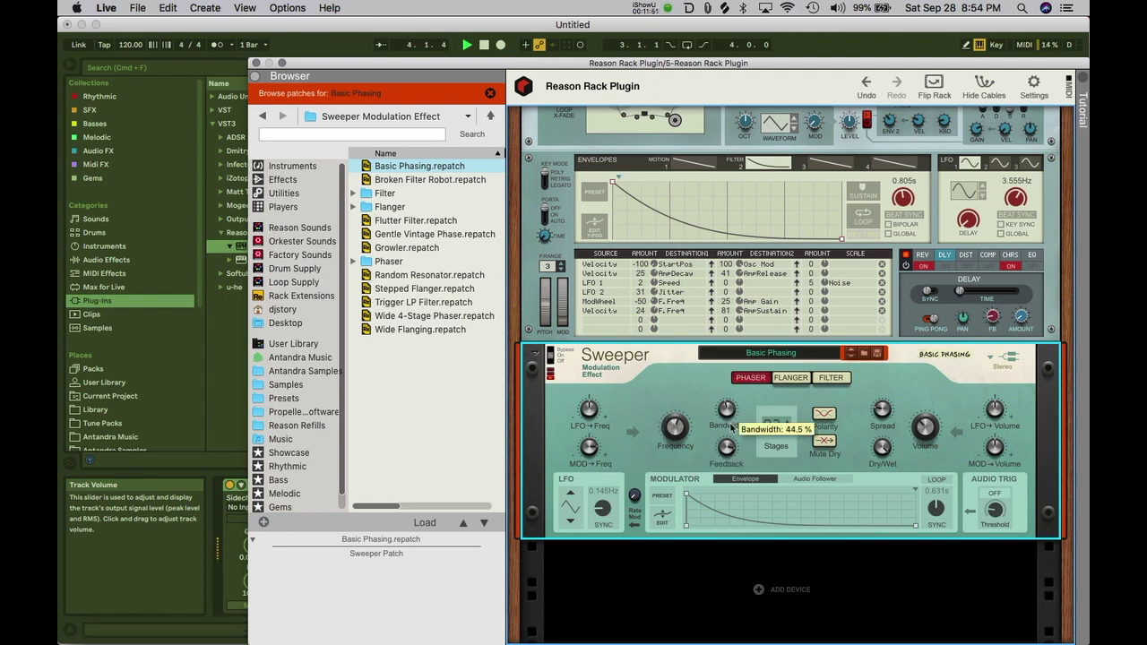
pyautogui.moveTo(925, 432); pyautogui.dragTo(925, 388)
pyautogui.moveTo(924, 436); pyautogui.dragTo(882, 457)
pyautogui.moveTo(684, 425)
pyautogui.mouseDown()
pyautogui.moveTo(684, 439)
pyautogui.moveTo(674, 421)
pyautogui.mouseUp()
pyautogui.moveTo(589, 411); pyautogui.dragTo(590, 387)
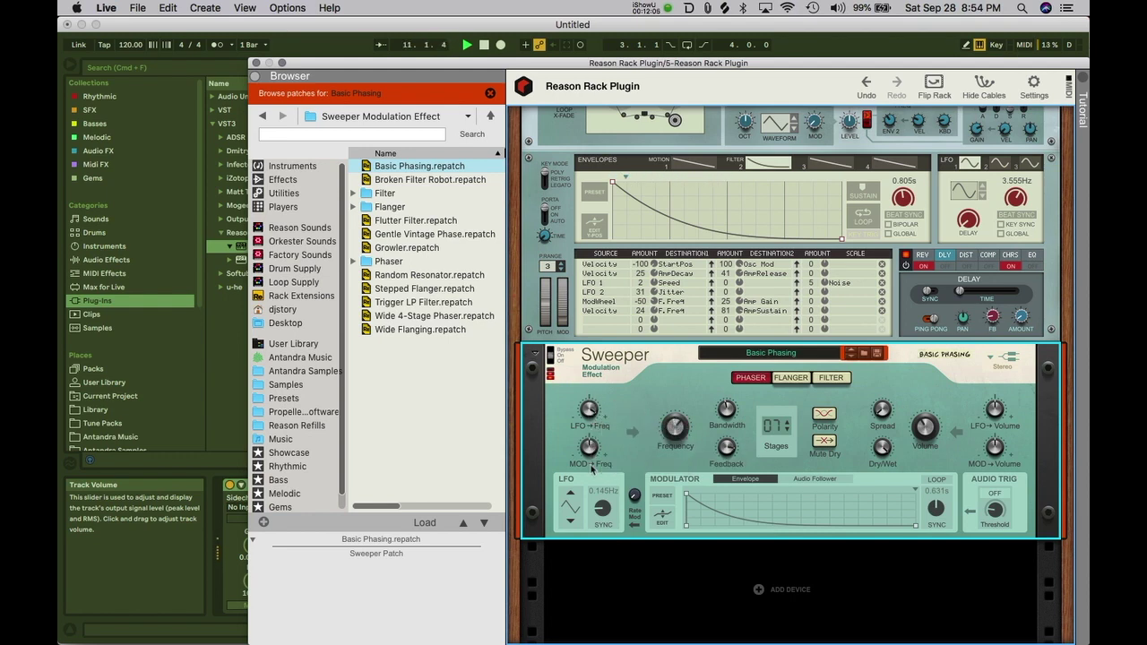
pyautogui.moveTo(676, 435); pyautogui.dragTo(678, 445)
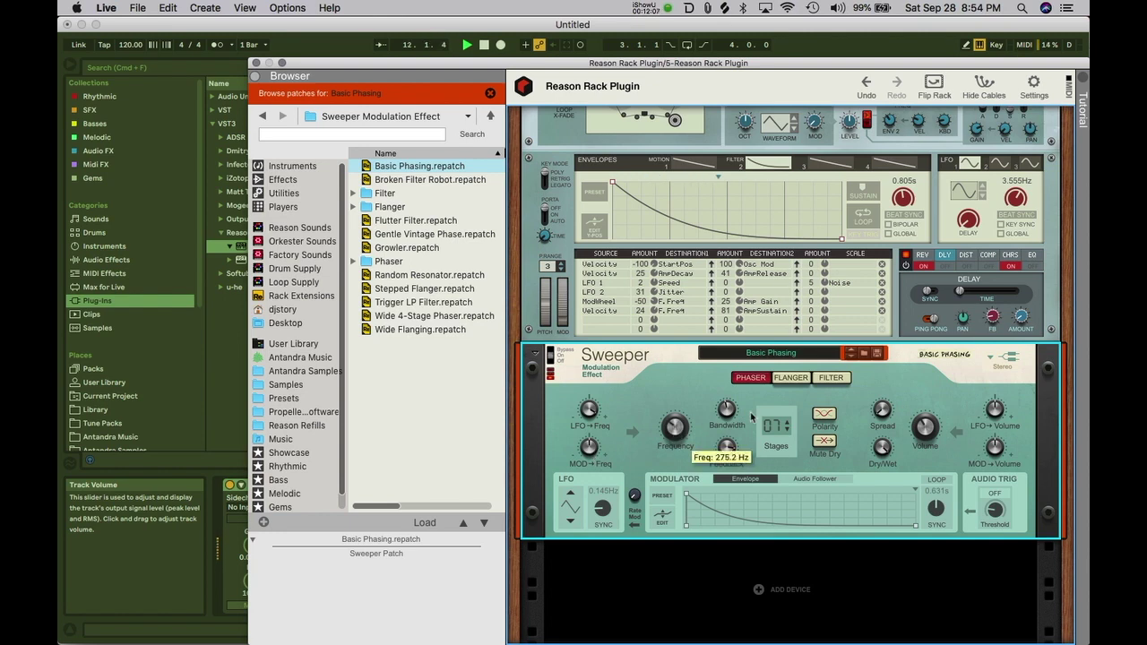
# Step: Adjust the Sweeper's bandwidth, feedback, spread and LFO-to-volume amount, set its volume to -5.8 dB and close the plugin window
pyautogui.moveTo(732, 407)
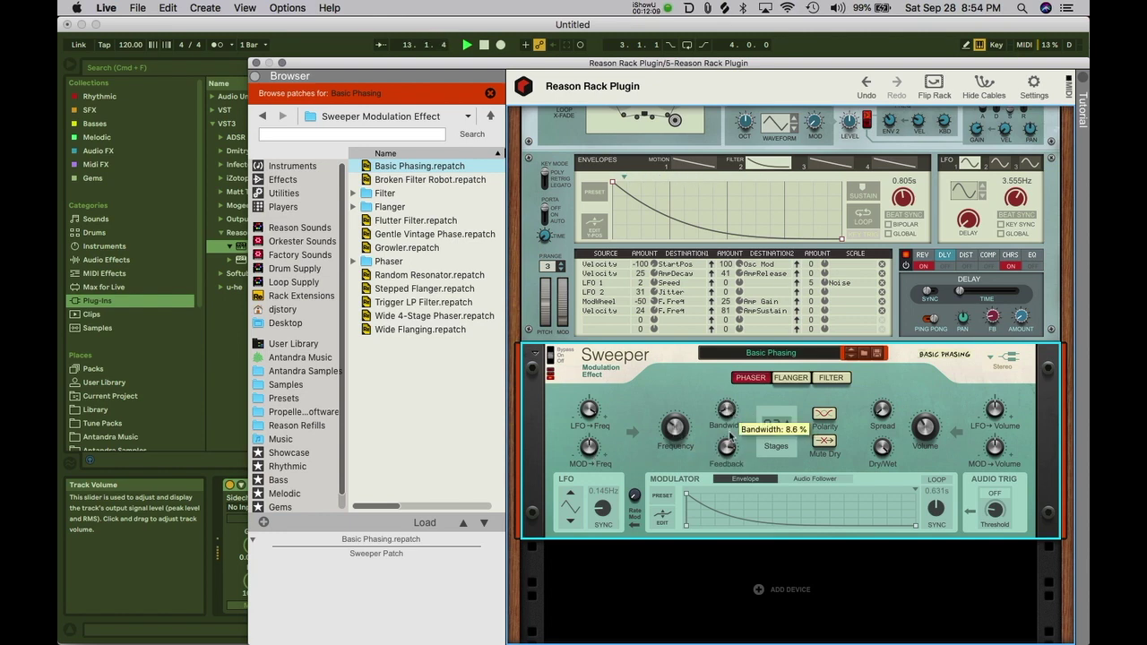
pyautogui.moveTo(729, 464)
pyautogui.moveTo(729, 451); pyautogui.dragTo(729, 432)
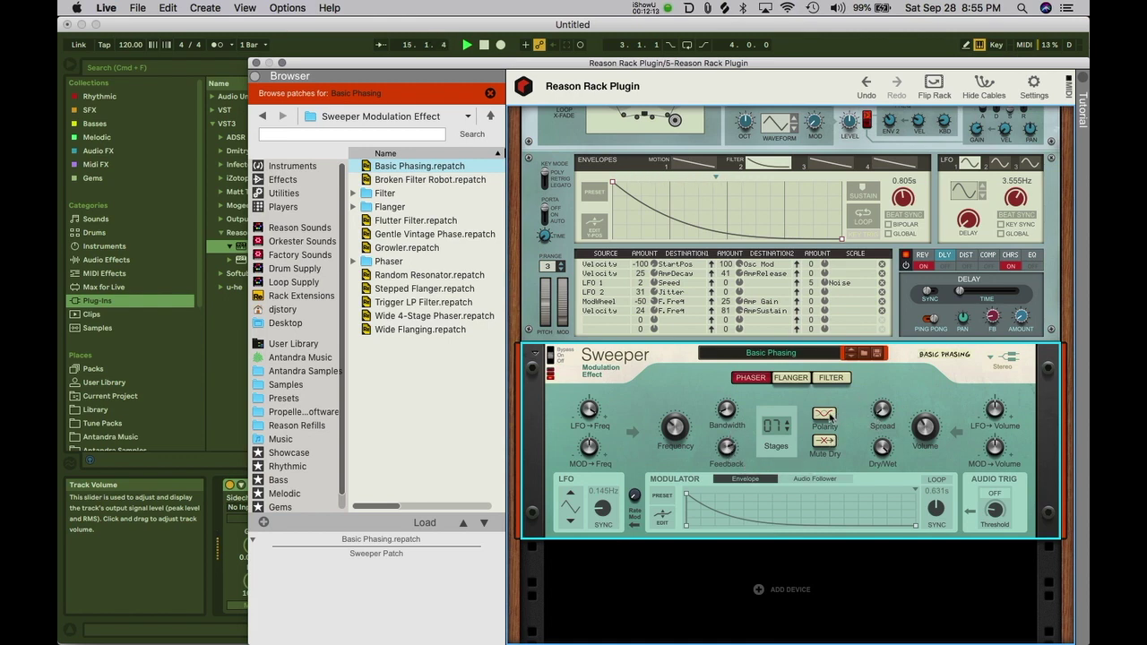
pyautogui.moveTo(882, 401)
pyautogui.moveTo(883, 400); pyautogui.dragTo(918, 434)
pyautogui.moveTo(919, 434)
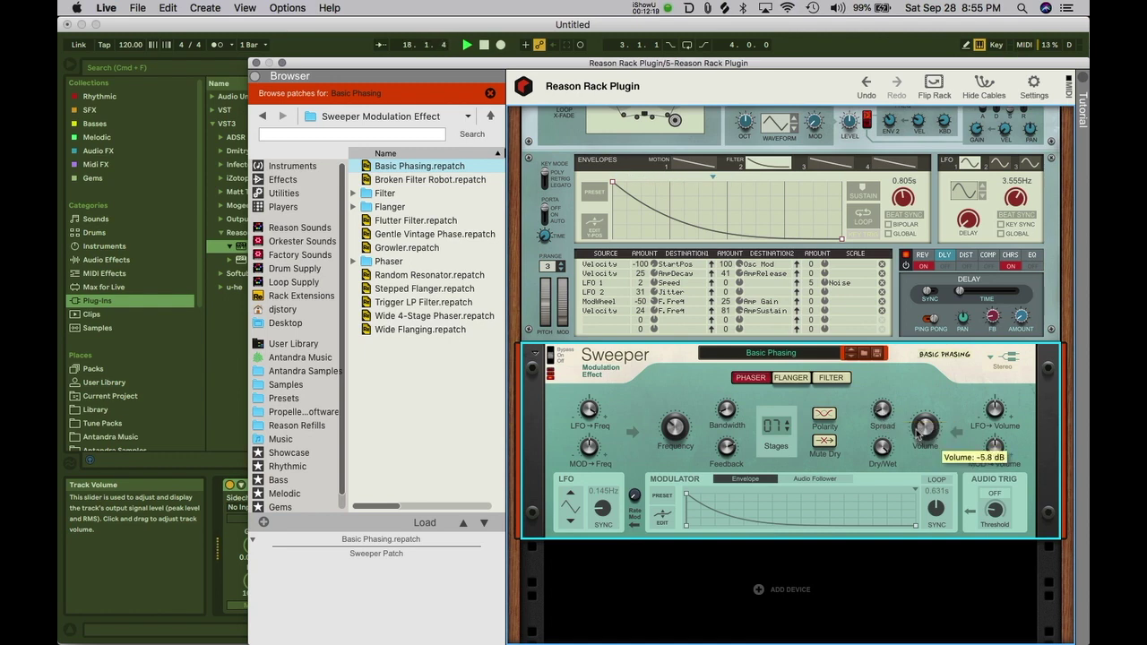
pyautogui.moveTo(997, 412); pyautogui.dragTo(999, 422)
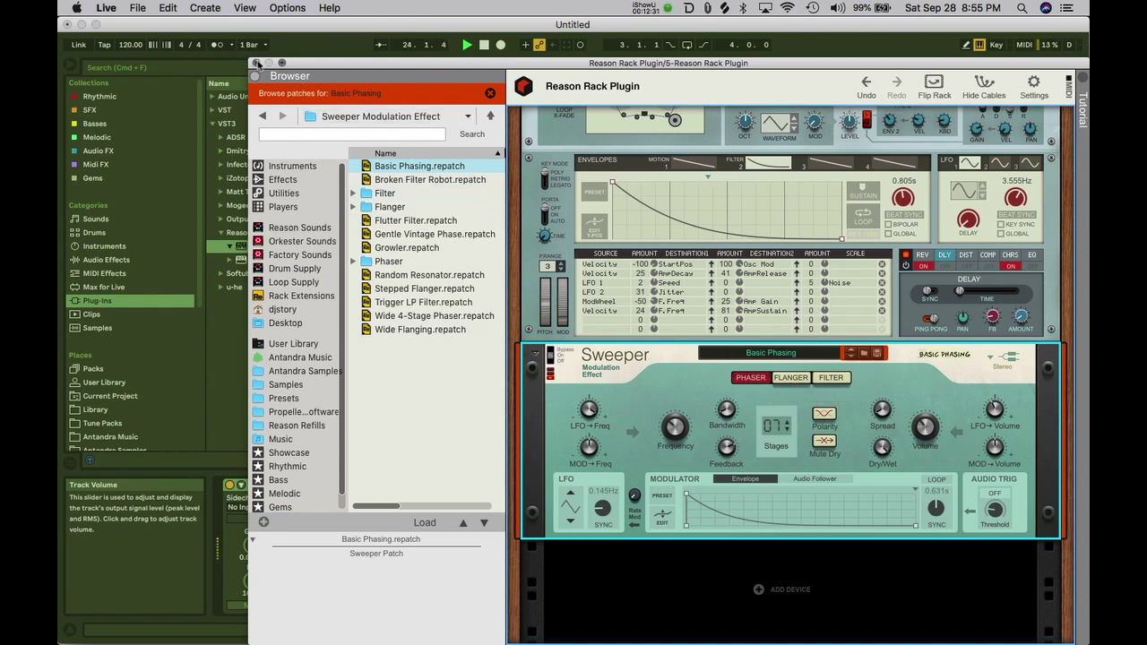
pyautogui.moveTo(677, 434)
pyautogui.click(257, 62)
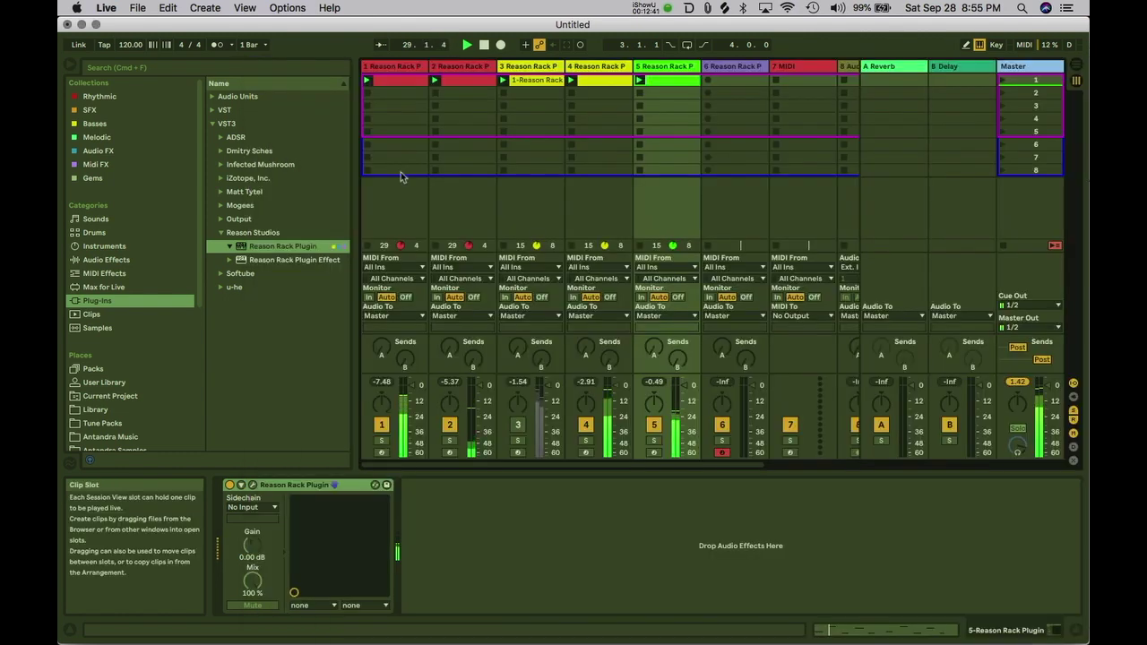
# Step: Reopen track 5's Reason Rack Plugin window, try the Sweeper's Flanger mode and switch the effect to Filter
pyautogui.click(254, 486)
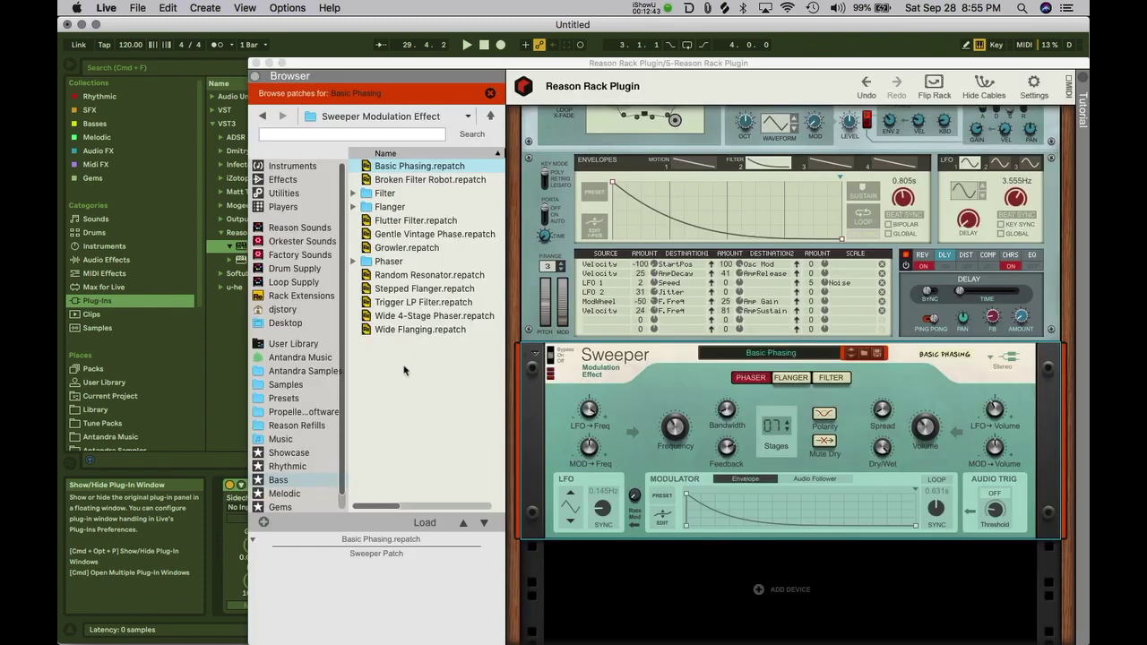
pyautogui.click(788, 377)
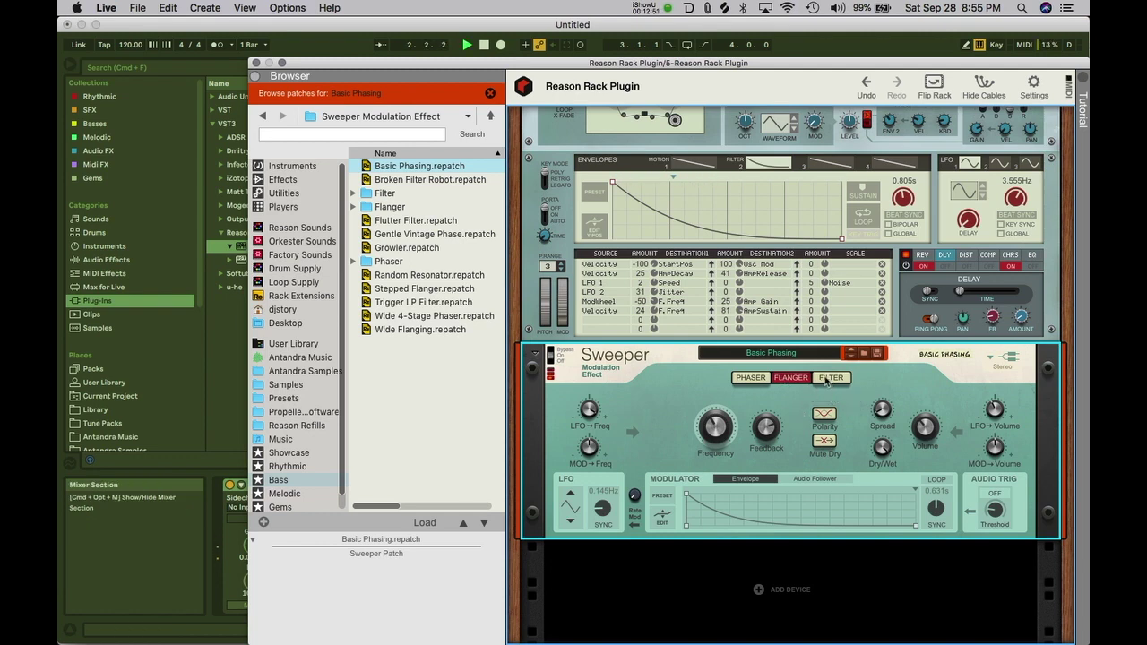
pyautogui.click(828, 377)
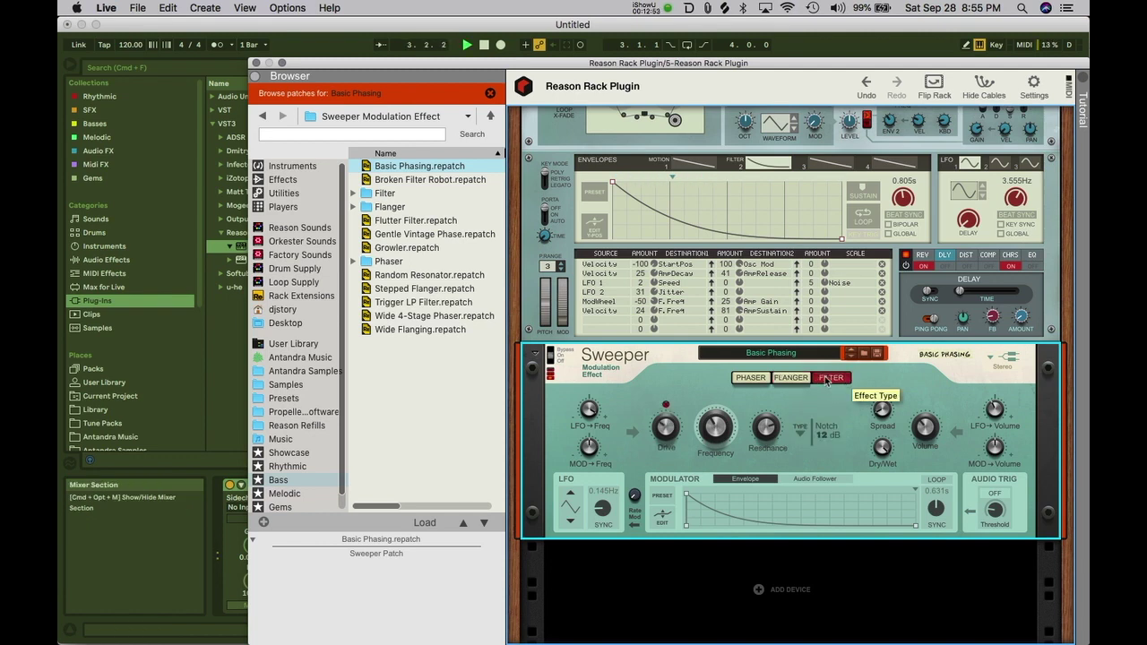
# Step: Try the MFB HP 24dB filter type on the Sweeper, sweeping its frequency during playback
pyautogui.click(804, 433)
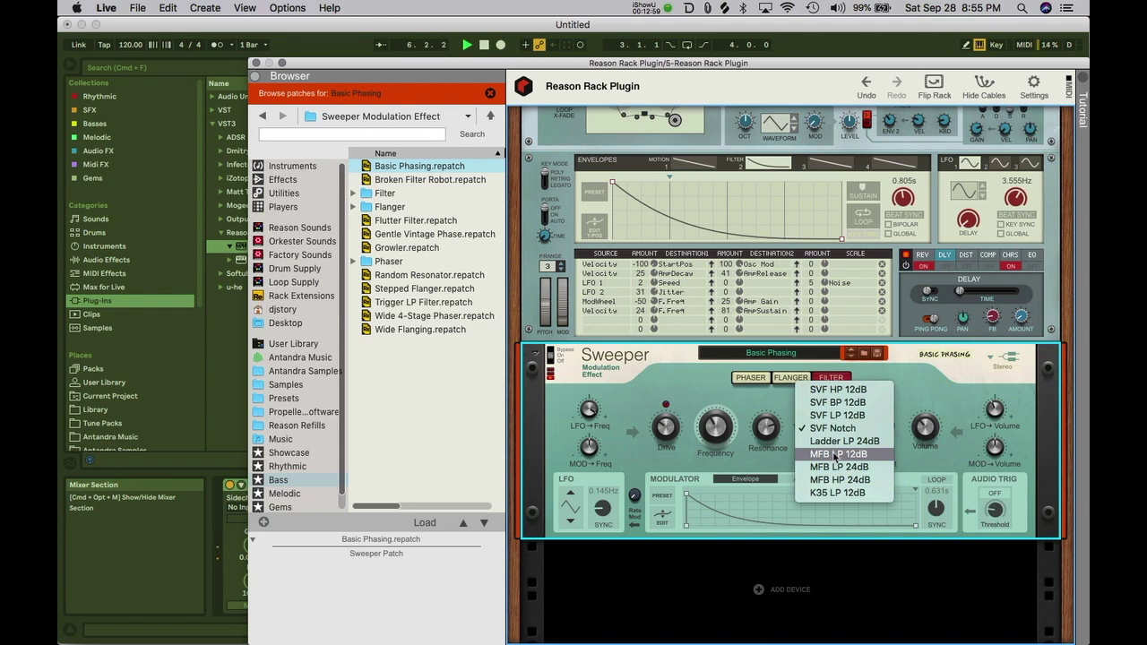
pyautogui.click(762, 460)
pyautogui.press('space')
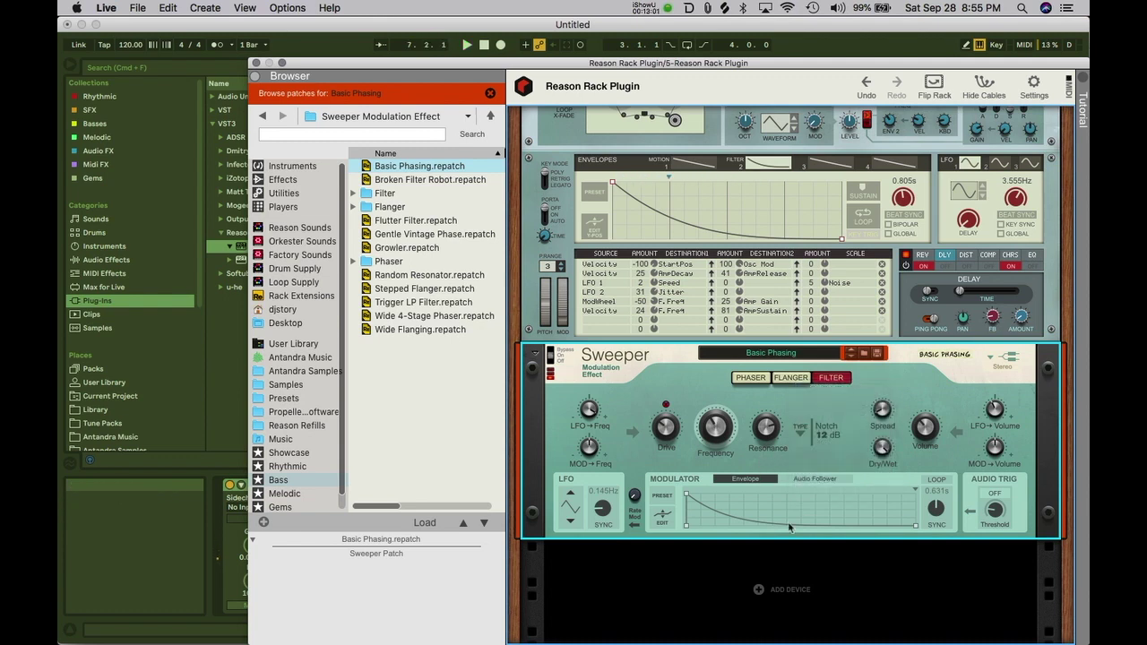
pyautogui.click(821, 412)
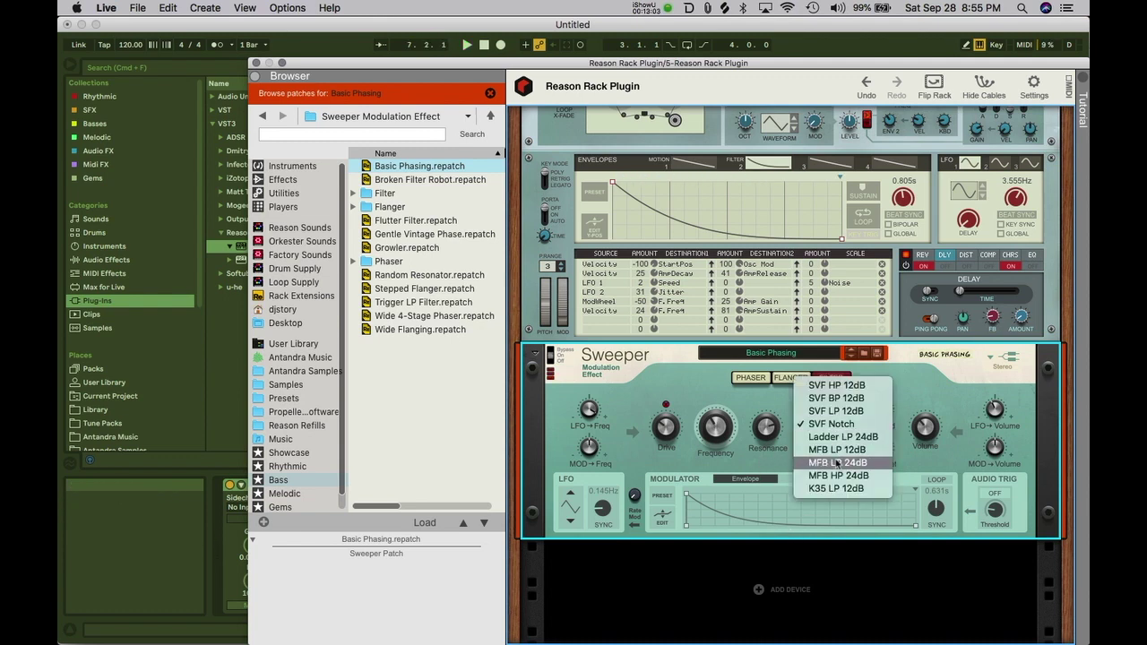
pyautogui.click(825, 474)
pyautogui.press('space')
pyautogui.moveTo(727, 428); pyautogui.dragTo(765, 428)
# Step: Try the MFB LP 24dB, MFB LP 12dB and SVF BP 12dB filter types on the Sweeper
pyautogui.click(818, 432)
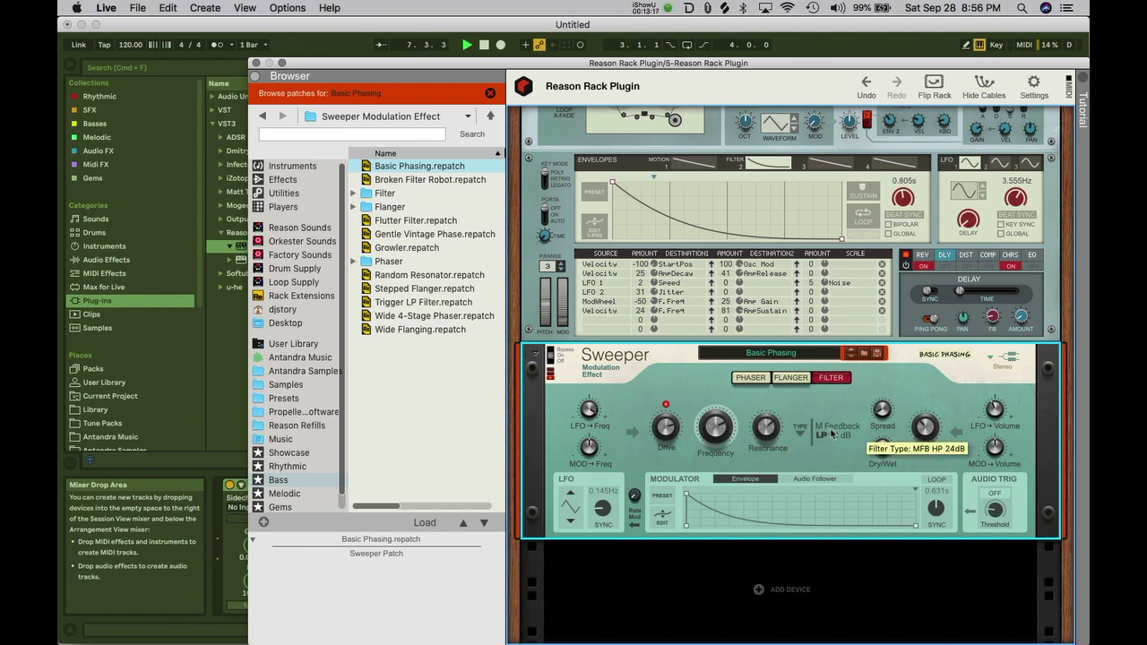
pyautogui.click(806, 439)
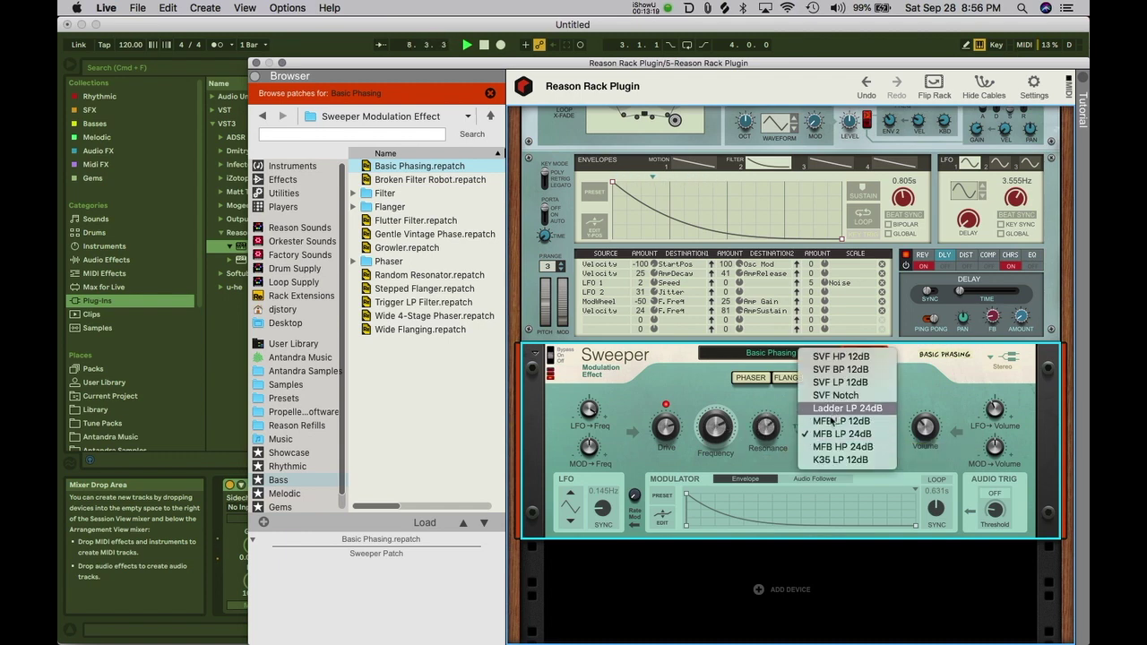
pyautogui.click(830, 427)
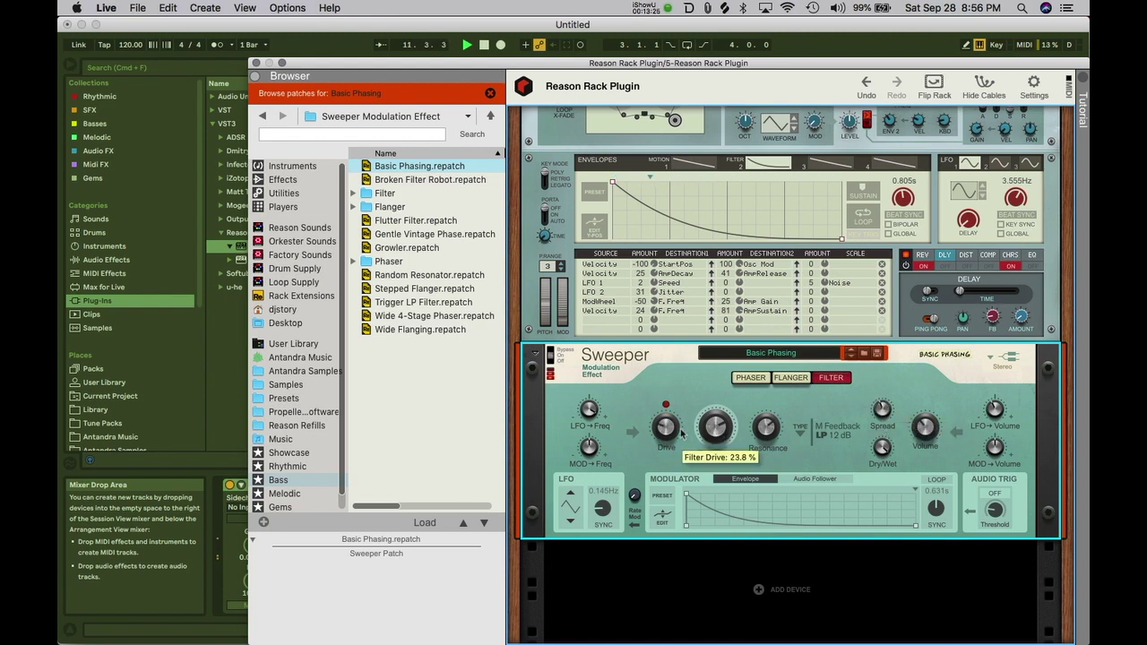
pyautogui.click(801, 433)
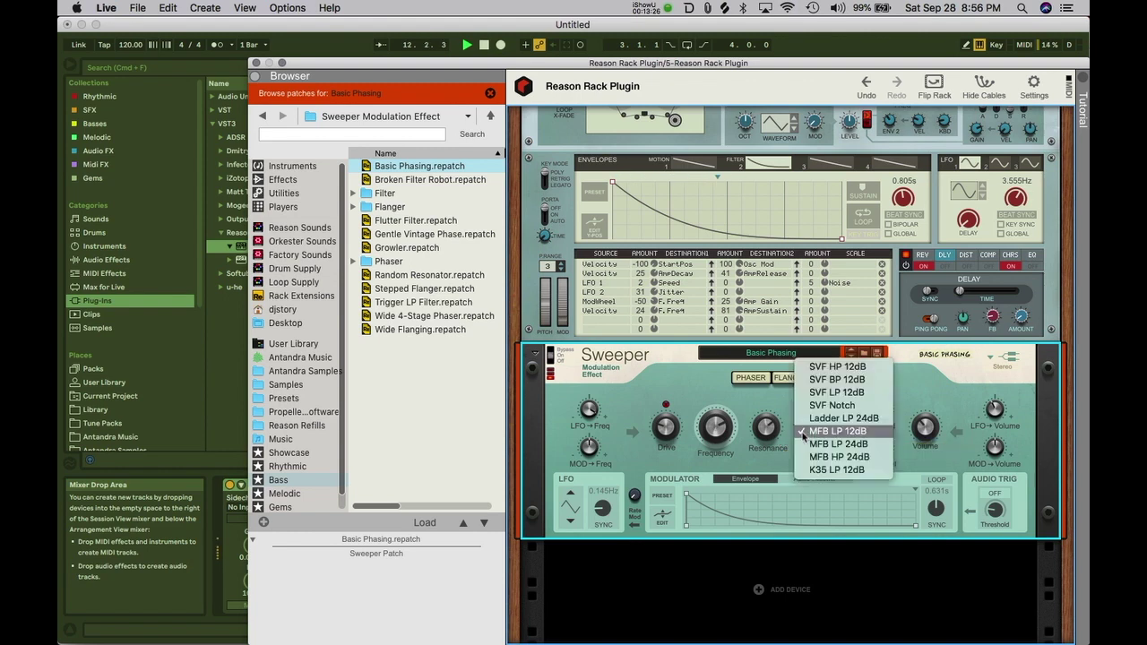
pyautogui.click(815, 379)
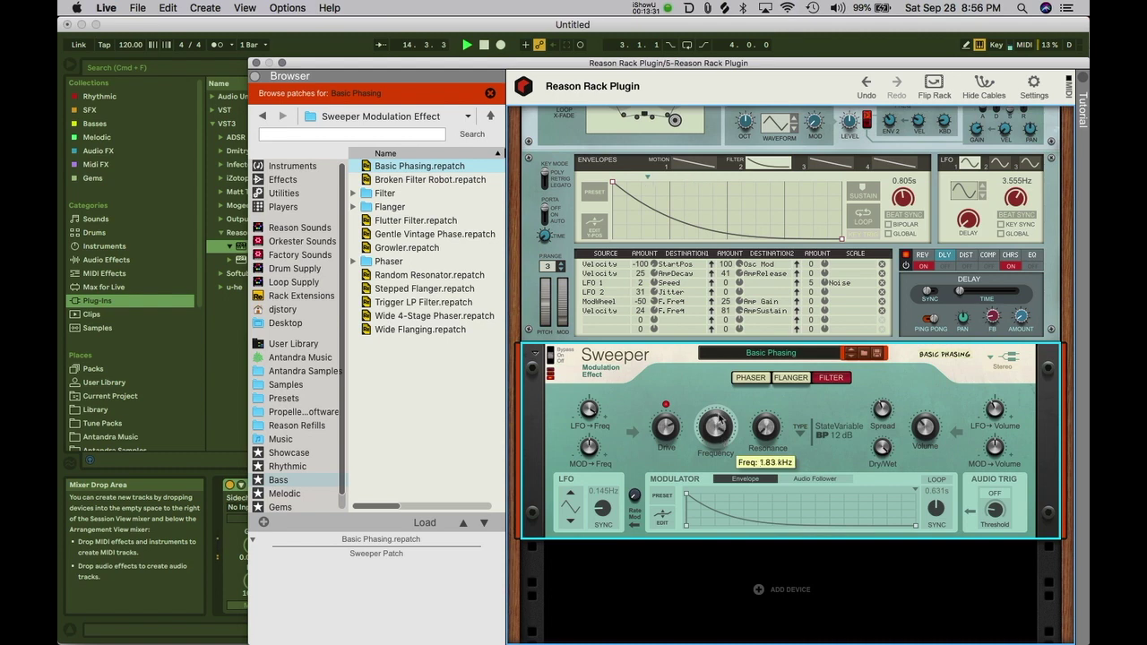
# Step: Set the Sweeper's filter to K35 LP 12dB, adjust its volume to 3.4 dB and its frequency, and close the plugin window
pyautogui.click(801, 429)
pyautogui.click(821, 518)
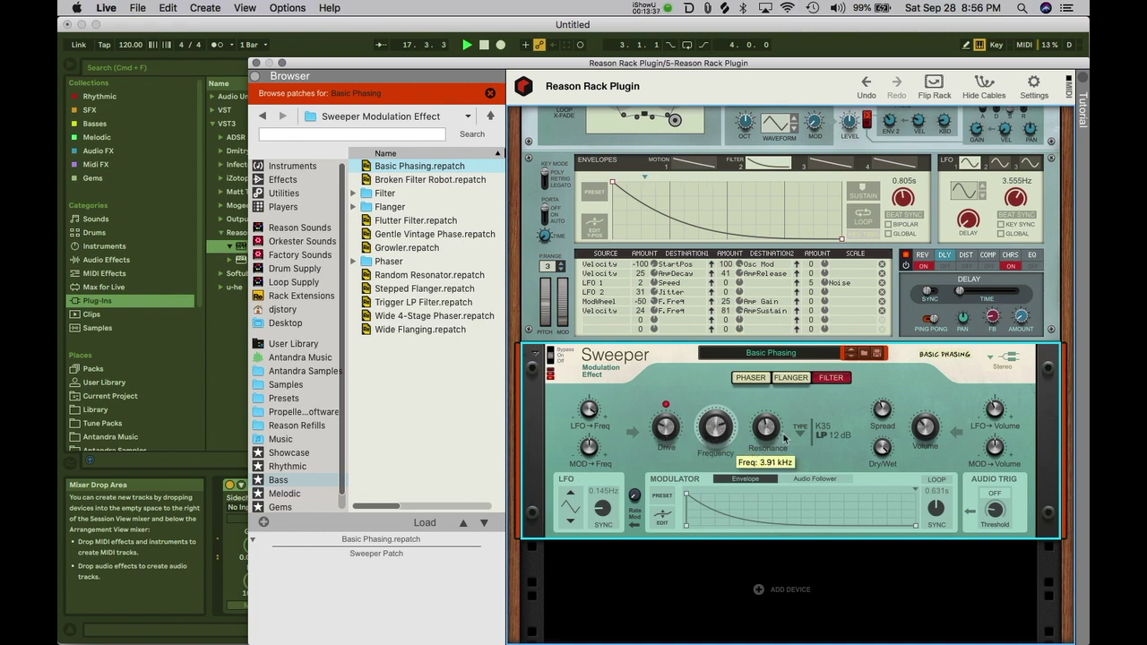
pyautogui.moveTo(935, 438); pyautogui.dragTo(934, 423)
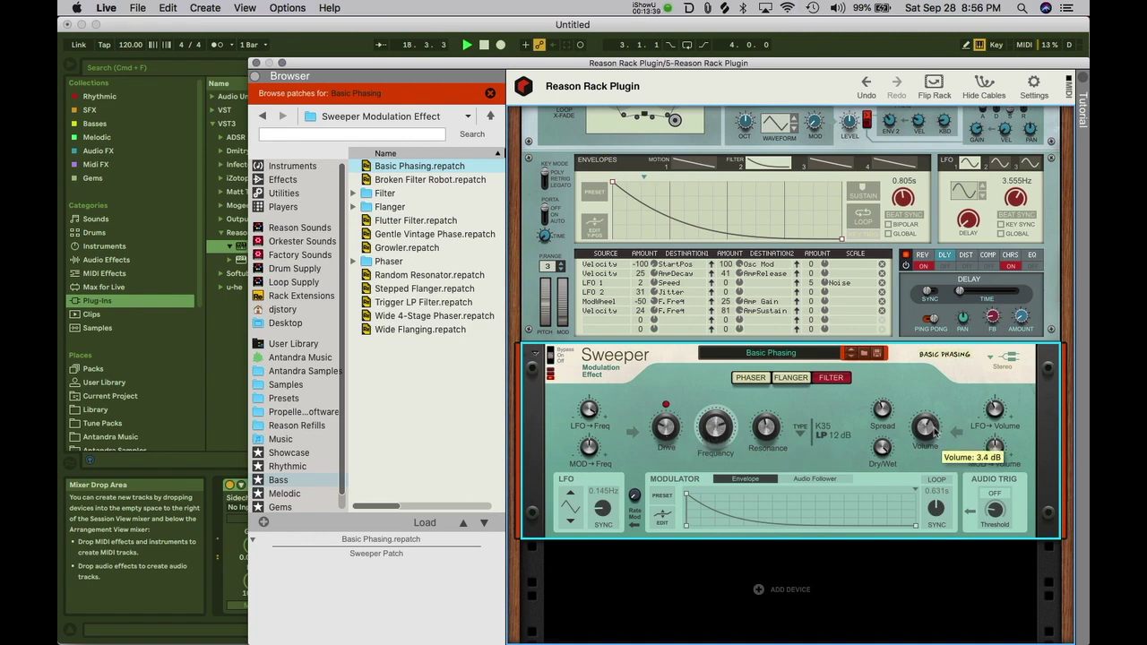
pyautogui.moveTo(726, 427); pyautogui.dragTo(672, 435)
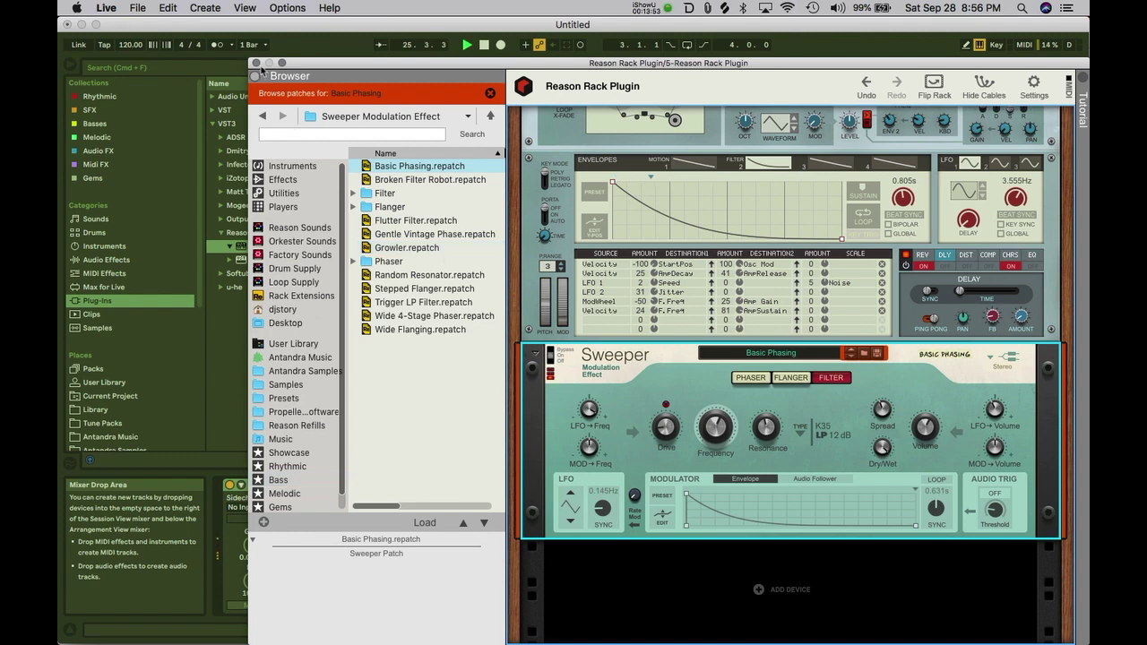
pyautogui.click(255, 63)
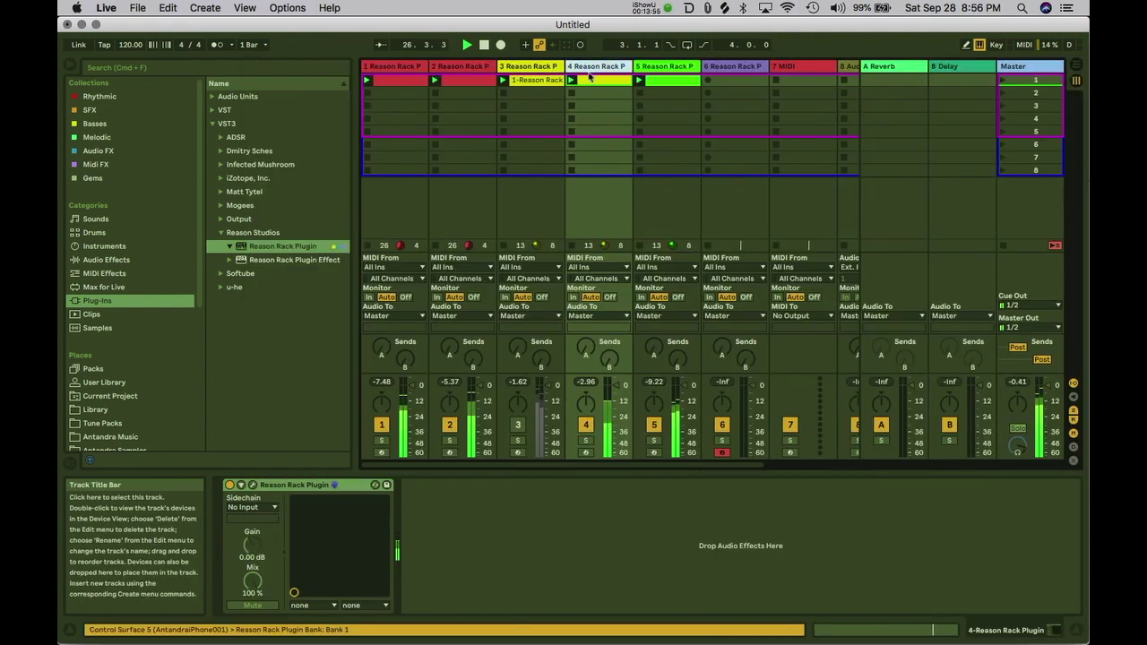
# Step: Insert a new MIDI track after track 2 and load the Reason Rack Plugin on it
pyautogui.click(461, 82)
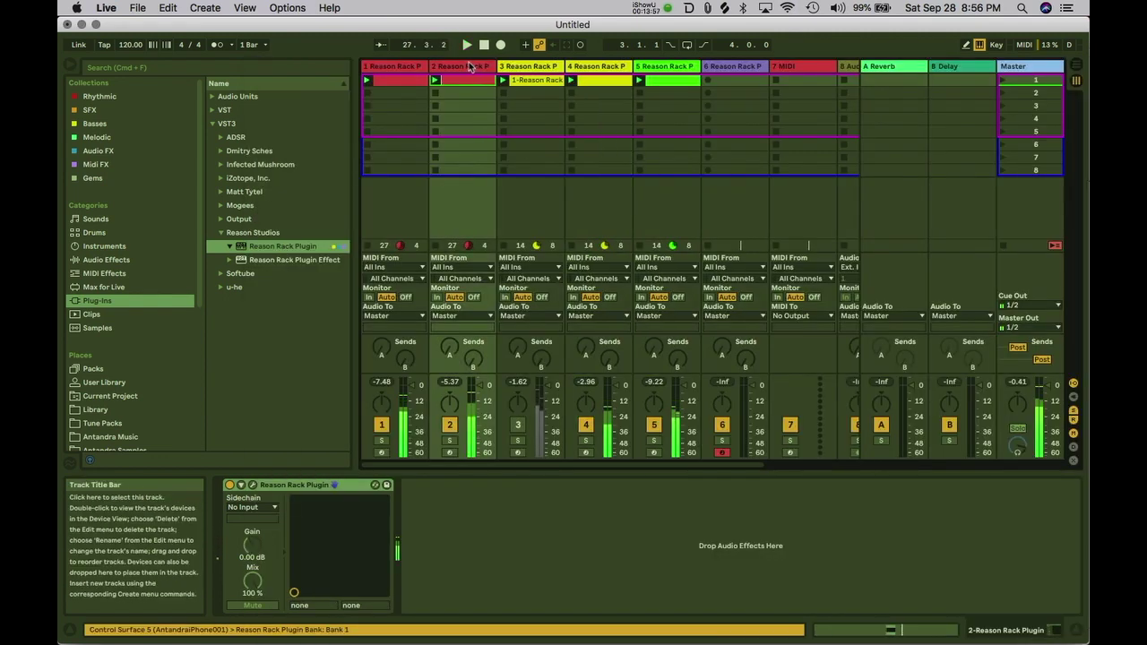
pyautogui.click(475, 68)
pyautogui.press('super+shift+t')
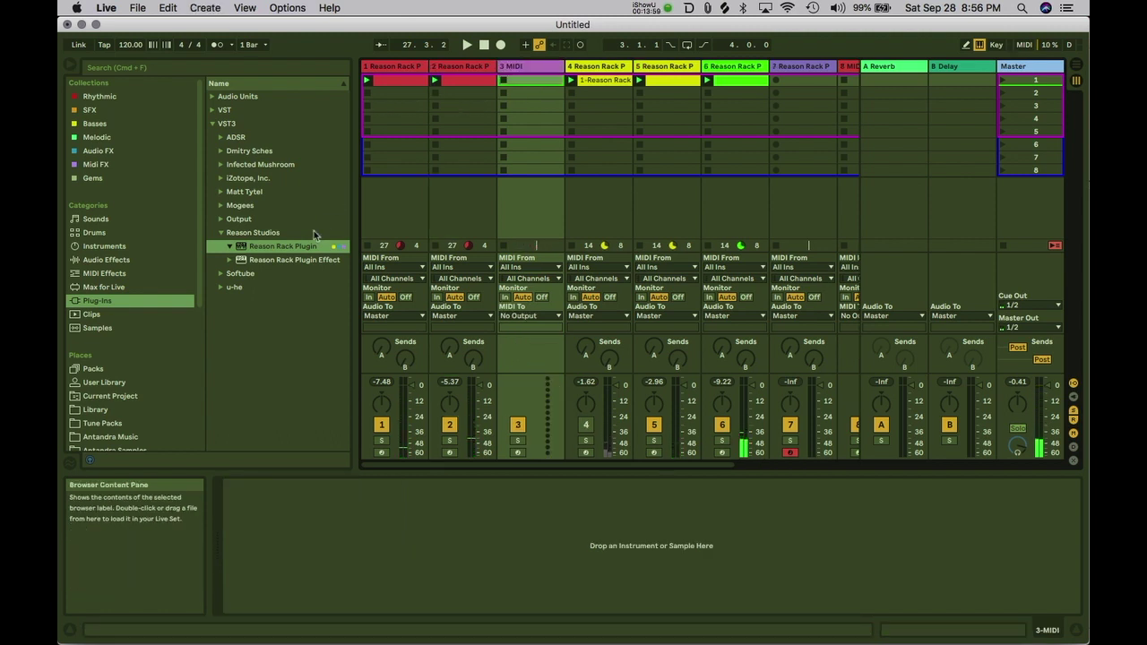
pyautogui.moveTo(541, 122); pyautogui.dragTo(541, 120)
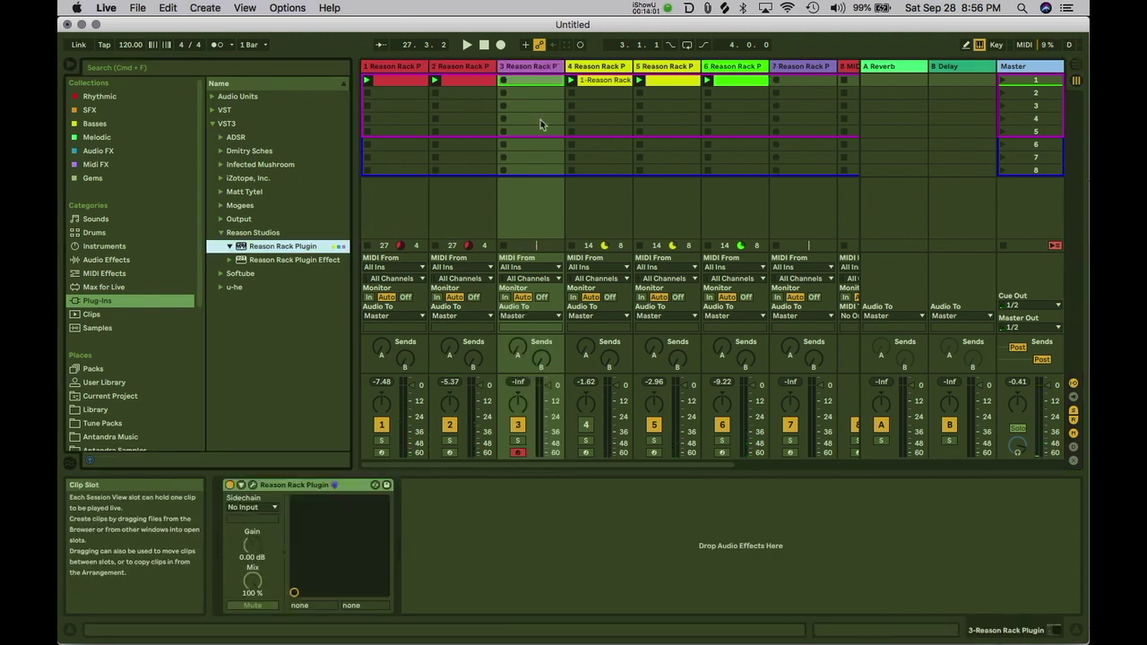
# Step: Open track 3's Reason Rack Plugin window, add a Redrum Drum Computer and load the Hip Hop Kit 08 patch
pyautogui.click(253, 485)
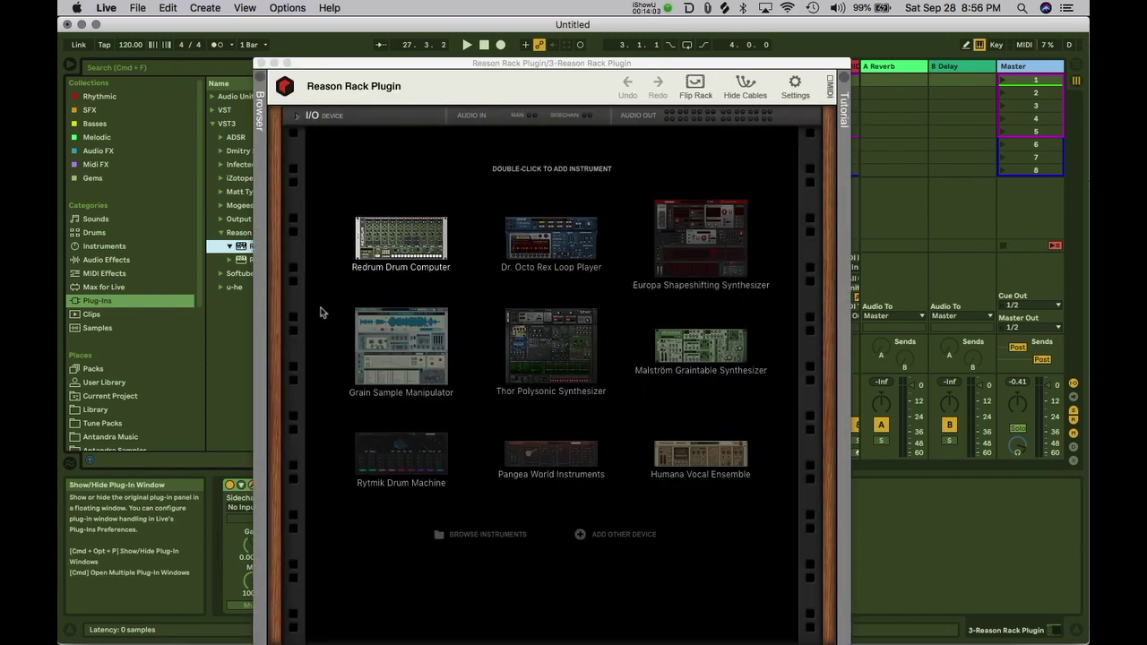
pyautogui.doubleClick(412, 241)
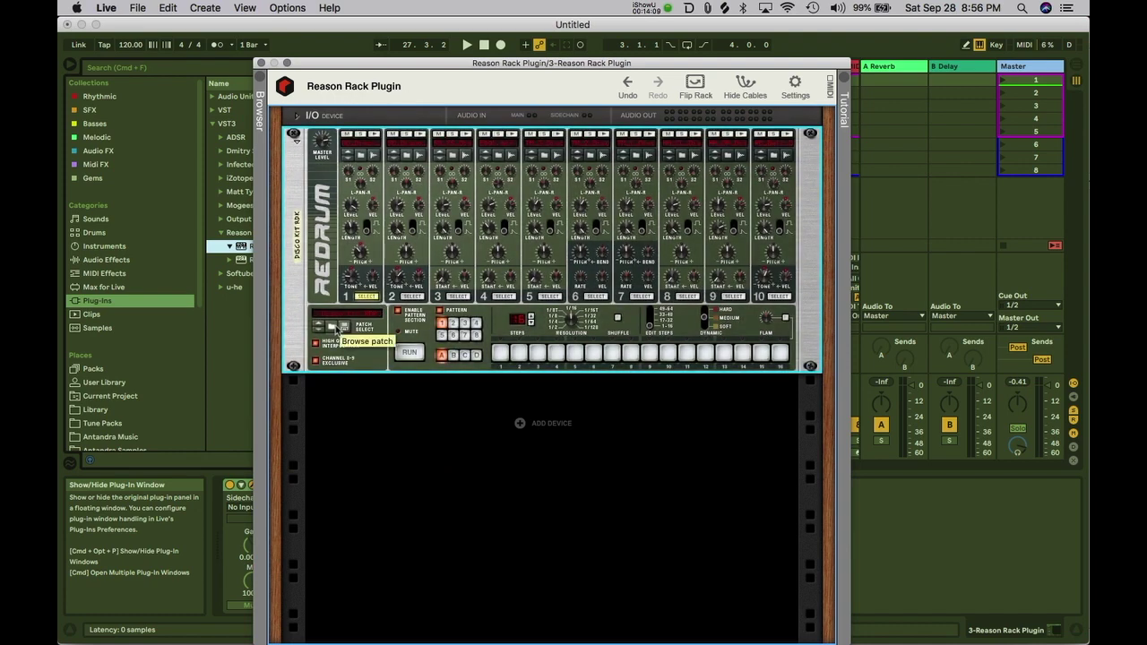
pyautogui.click(333, 329)
pyautogui.doubleClick(395, 400)
pyautogui.click(418, 261)
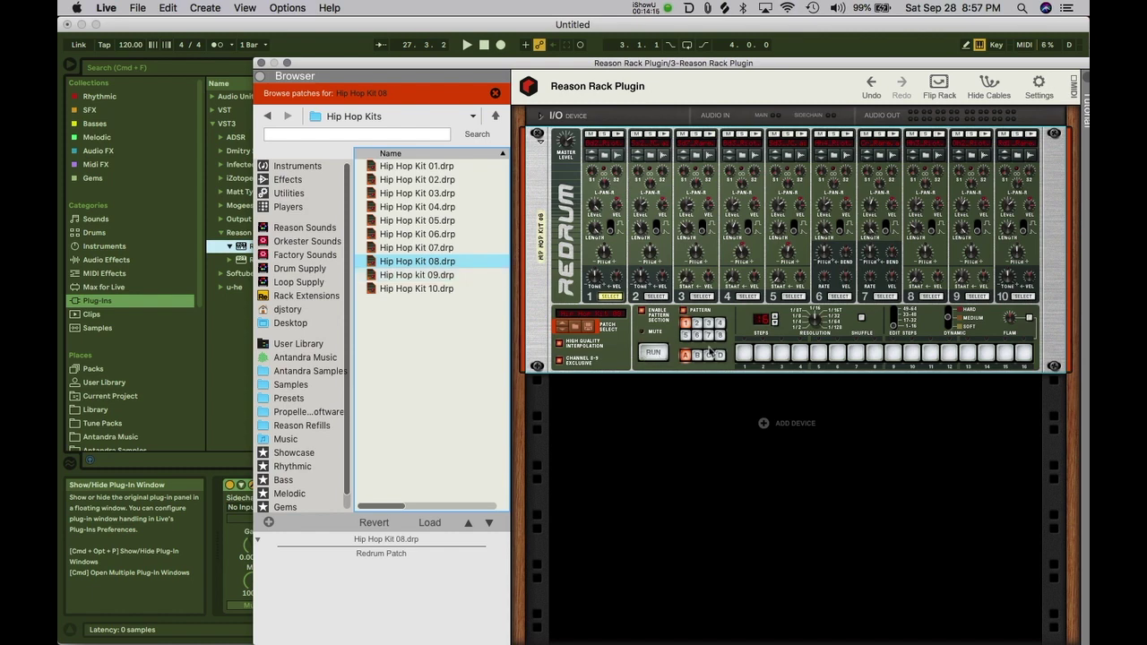
# Step: Run Redrum's pattern and program drum 1 on steps 1, 5, 9 and 13 during playback
pyautogui.click(653, 354)
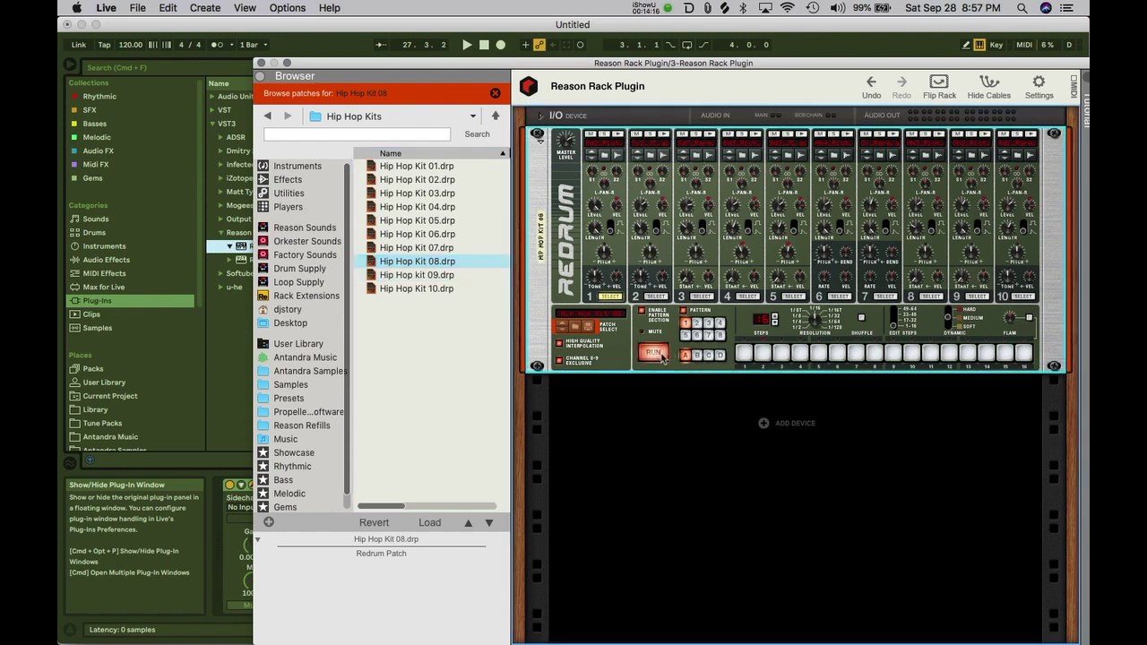
pyautogui.click(744, 353)
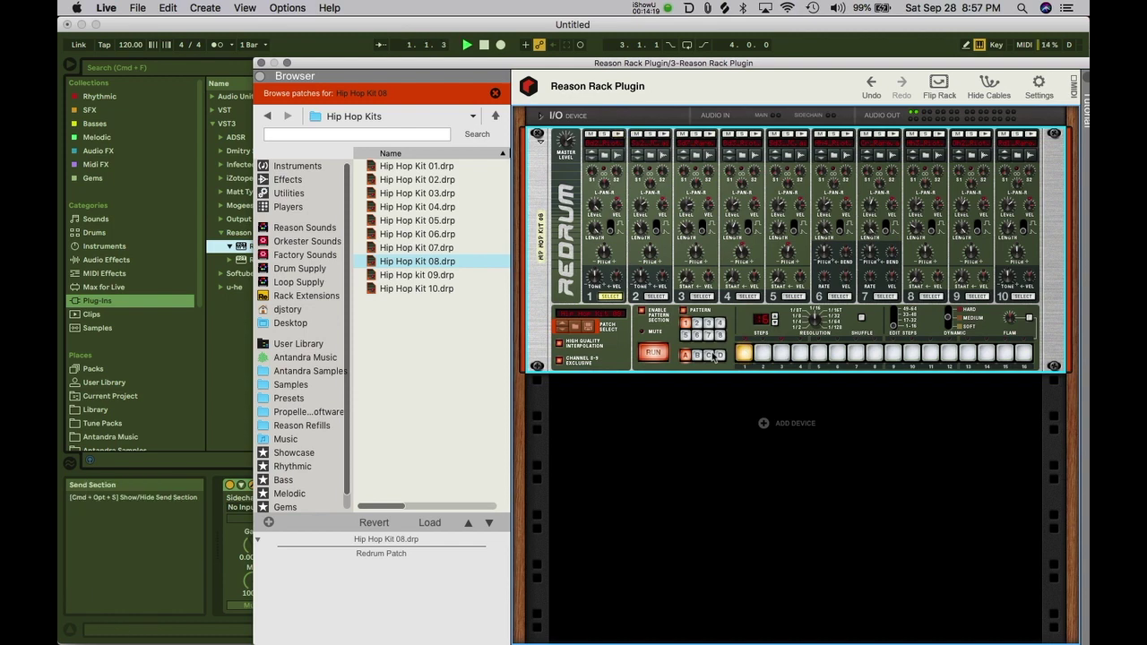
pyautogui.click(889, 355)
pyautogui.click(950, 354)
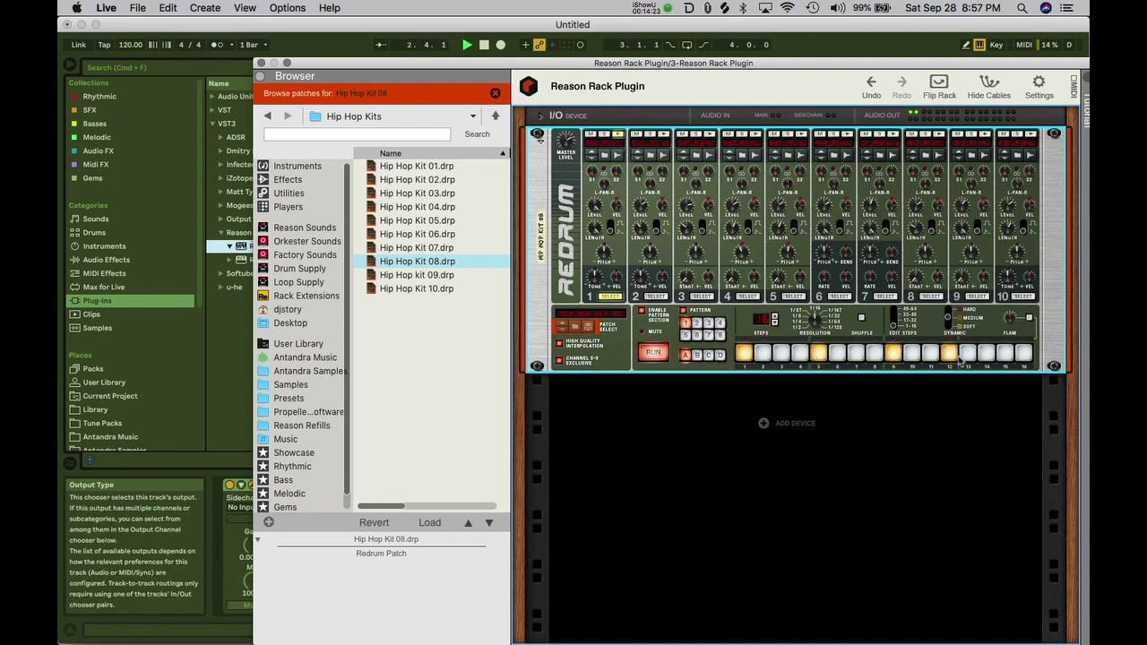
pyautogui.click(967, 354)
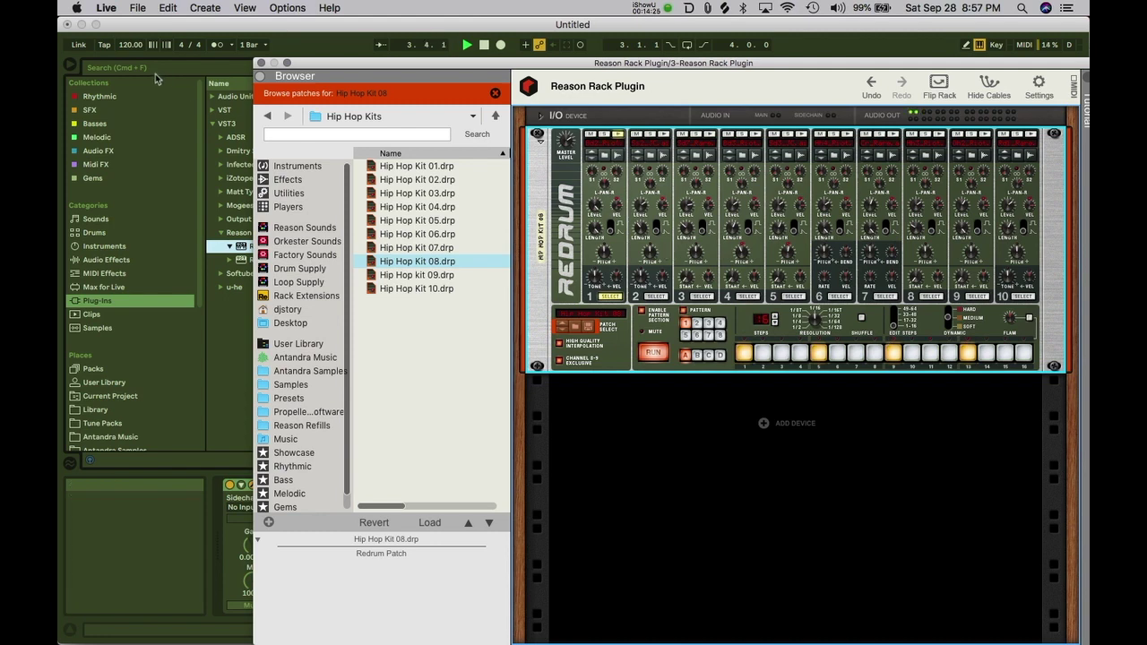
# Step: Try drum 2 on step 4 and program drum 3 on steps 5 and 13
pyautogui.click(657, 297)
pyautogui.click(797, 353)
pyautogui.click(701, 297)
pyautogui.click(838, 353)
pyautogui.click(838, 354)
pyautogui.click(819, 353)
pyautogui.click(966, 357)
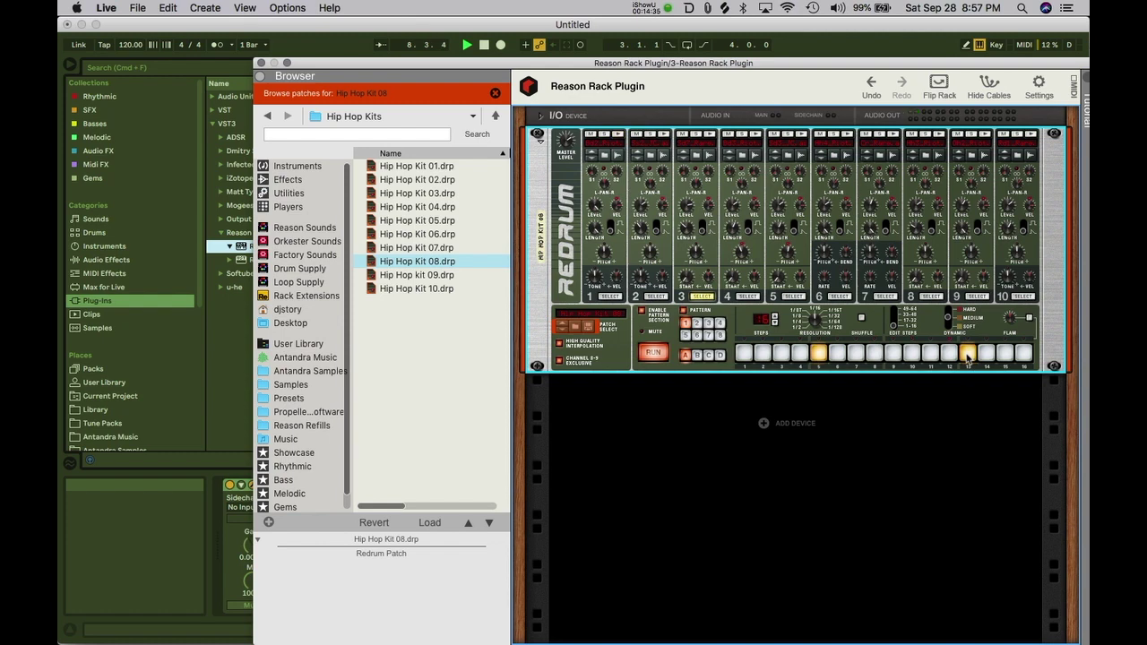
# Step: Try drum 4 on steps 2 and 3, and program drum 5 on step 8
pyautogui.click(747, 297)
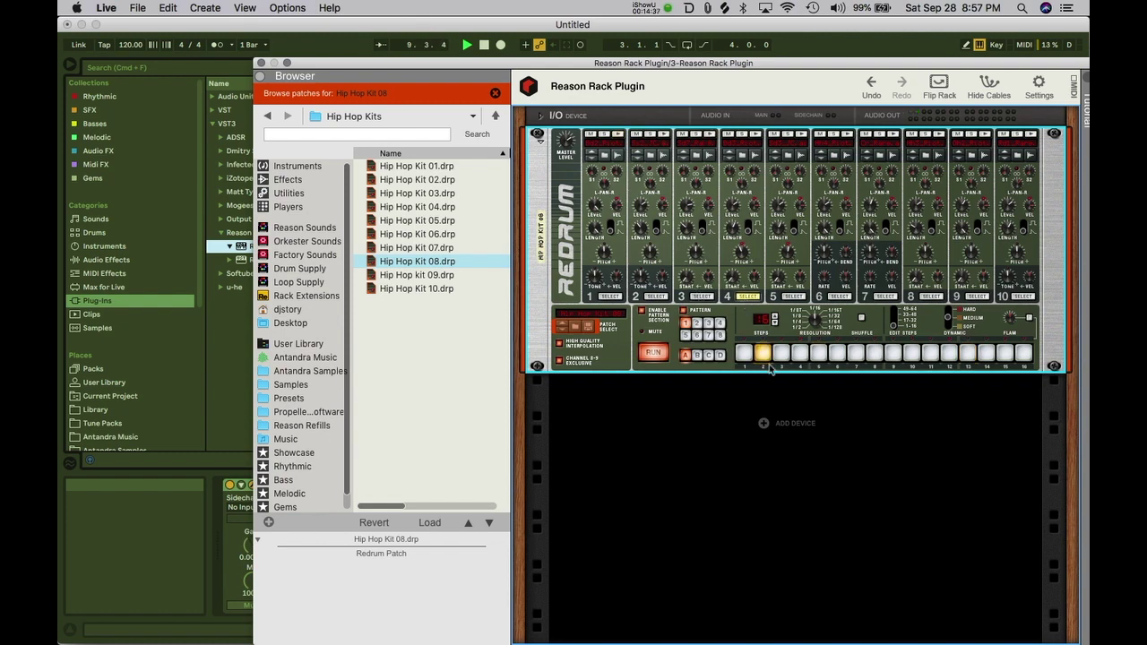
pyautogui.click(765, 357)
pyautogui.click(782, 354)
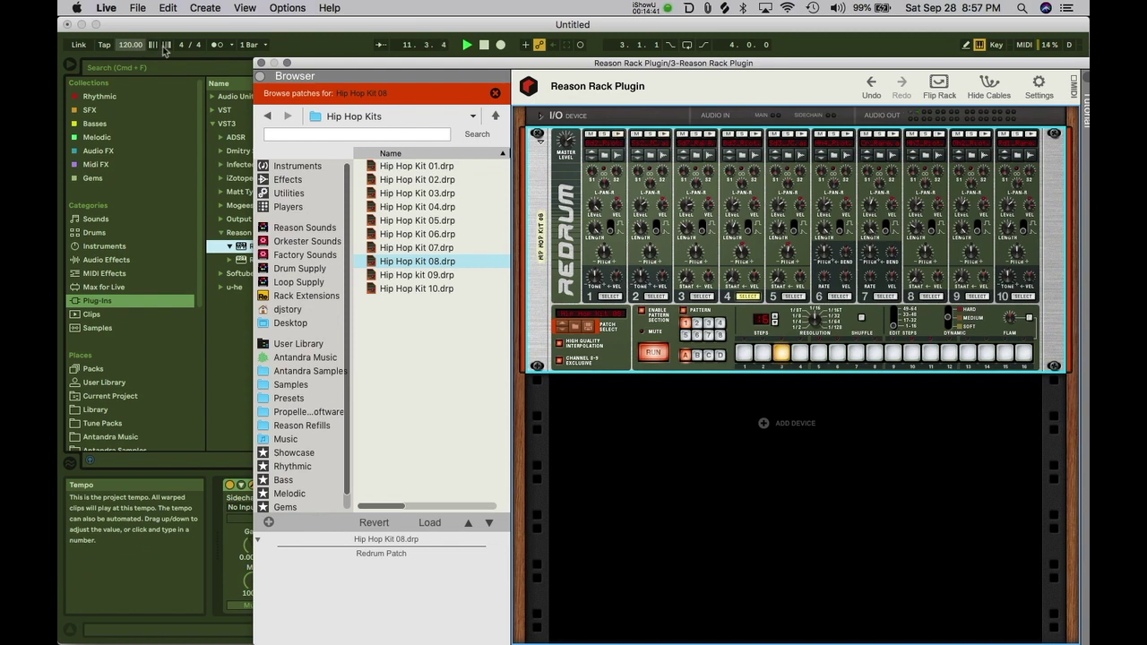
pyautogui.click(781, 353)
pyautogui.click(873, 355)
# Step: Program drum 6 on steps 3, 7, 11 and 15 and set its length to 26 and level to 92
pyautogui.click(843, 297)
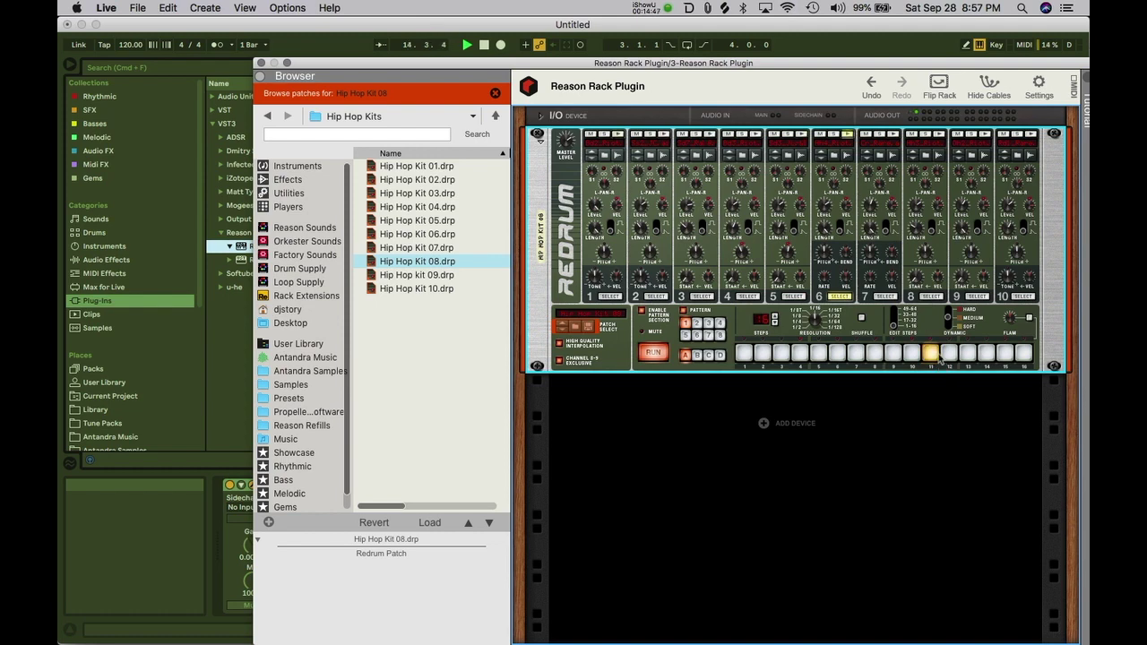
pyautogui.click(780, 354)
pyautogui.click(856, 354)
pyautogui.click(931, 355)
pyautogui.click(1004, 354)
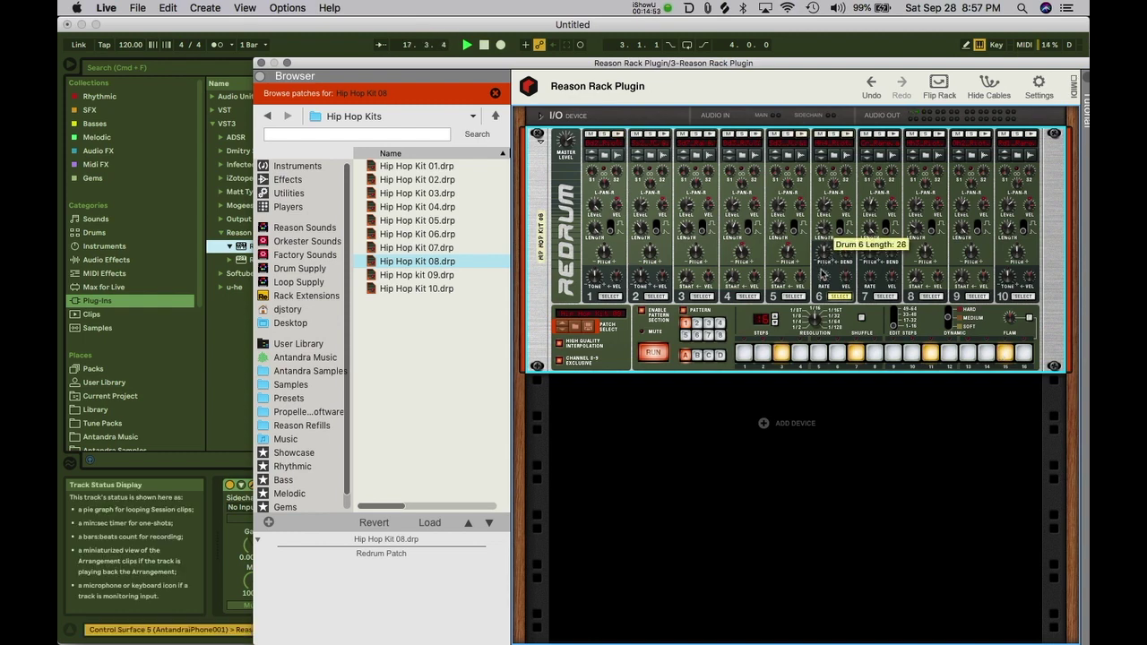
pyautogui.moveTo(821, 267); pyautogui.dragTo(821, 281)
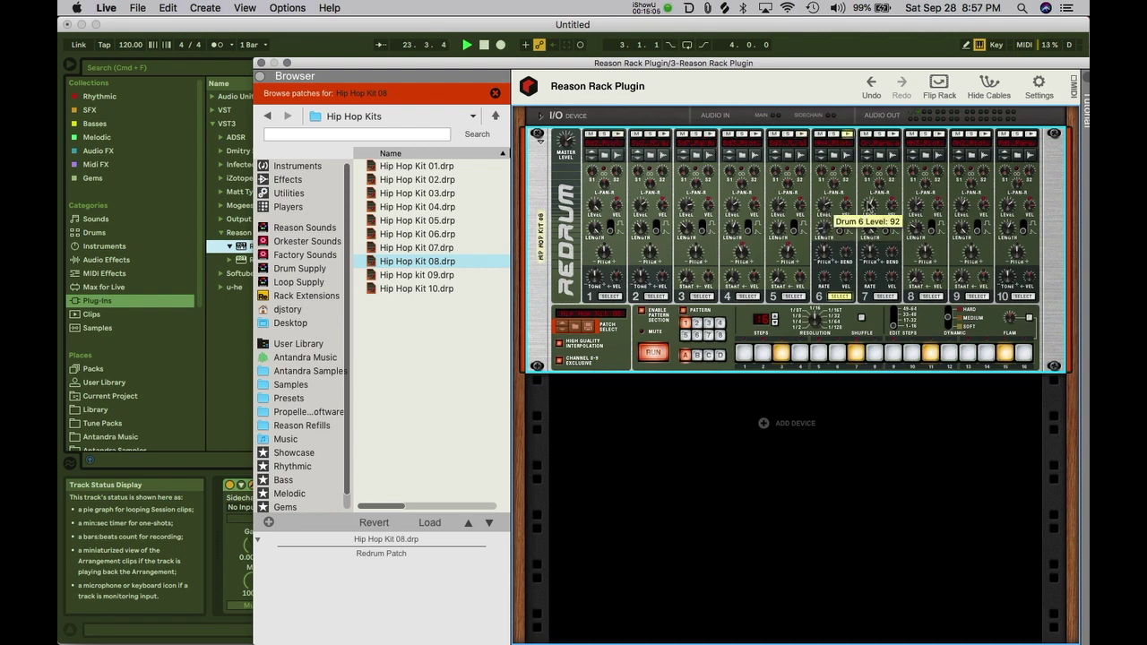
# Step: Try drum 7 on step 1 of the Redrum pattern
pyautogui.click(884, 296)
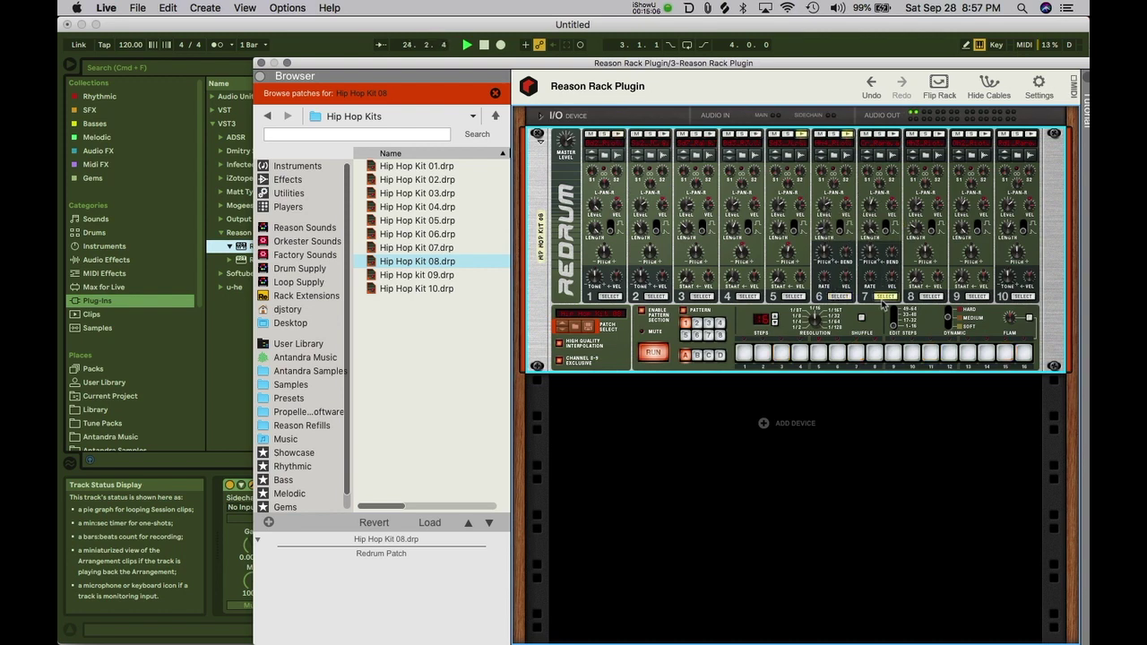
pyautogui.click(749, 354)
pyautogui.click(753, 358)
# Step: Program drum 8 on all 16 steps of the Redrum pattern
pyautogui.click(932, 296)
pyautogui.click(744, 353)
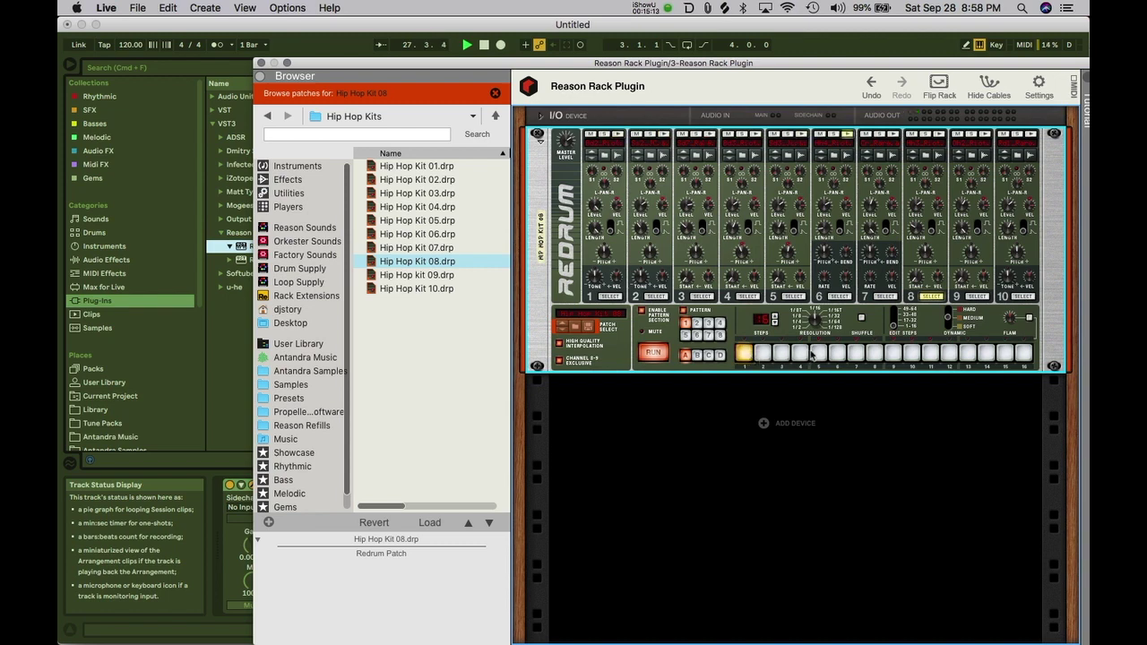
pyautogui.moveTo(763, 353); pyautogui.dragTo(1056, 363)
pyautogui.moveTo(916, 214)
# Step: Clear drum 8's steps 1, 5, 8, 11 and 14, vary the remaining hits between soft and hard dynamics, and restart playback
pyautogui.click(744, 354)
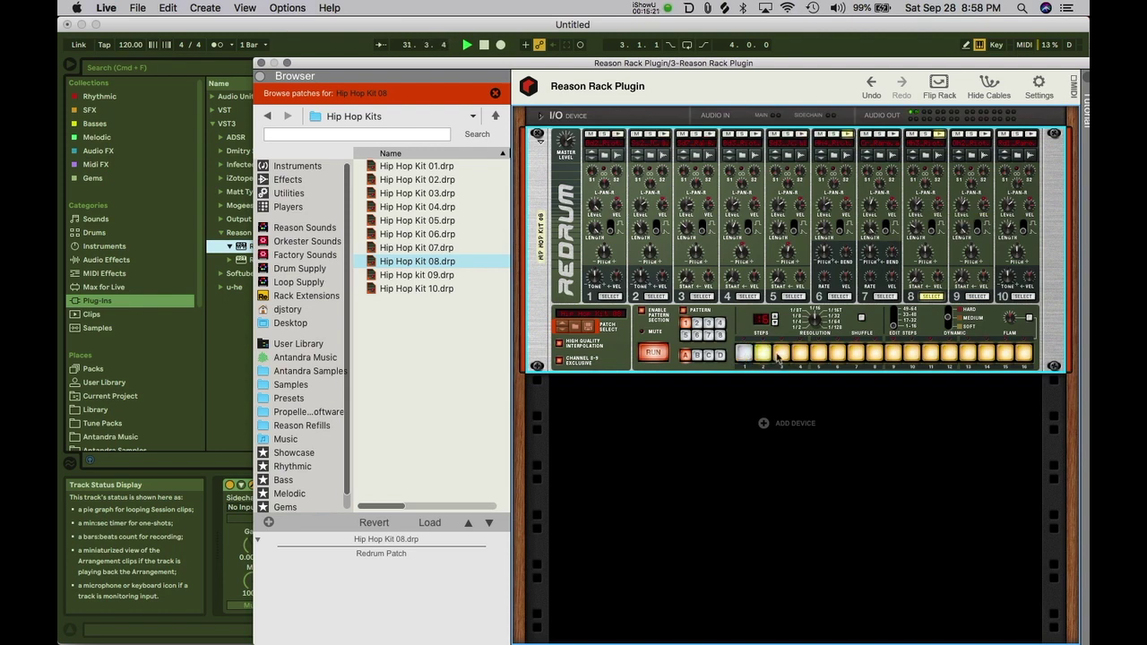
pyautogui.click(806, 355)
pyautogui.keyDown('alt'); pyautogui.click(826, 354); pyautogui.keyUp('alt')
pyautogui.keyDown('shift'); pyautogui.click(800, 354); pyautogui.keyUp('shift')
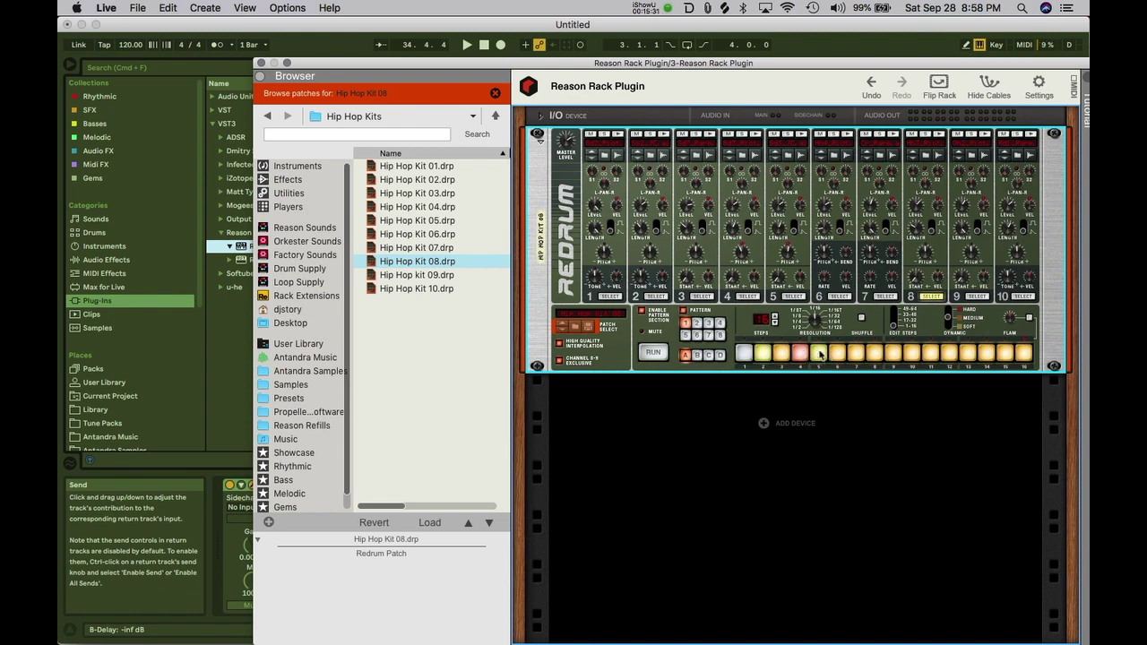
pyautogui.click(838, 354)
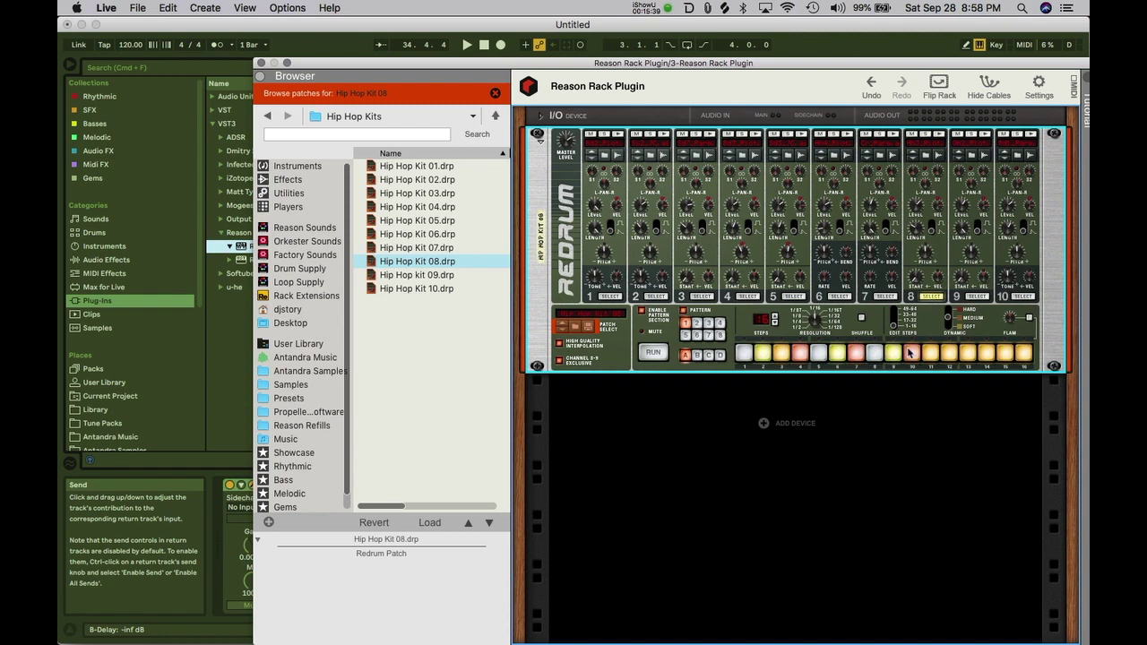
pyautogui.click(948, 355)
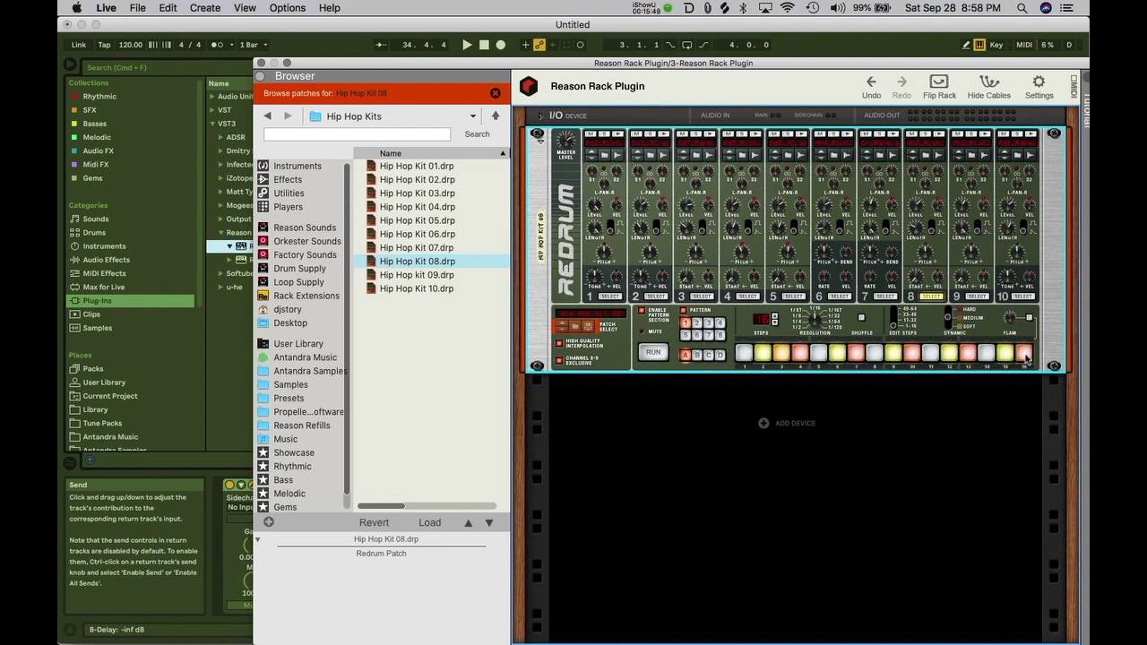
pyautogui.press('space')
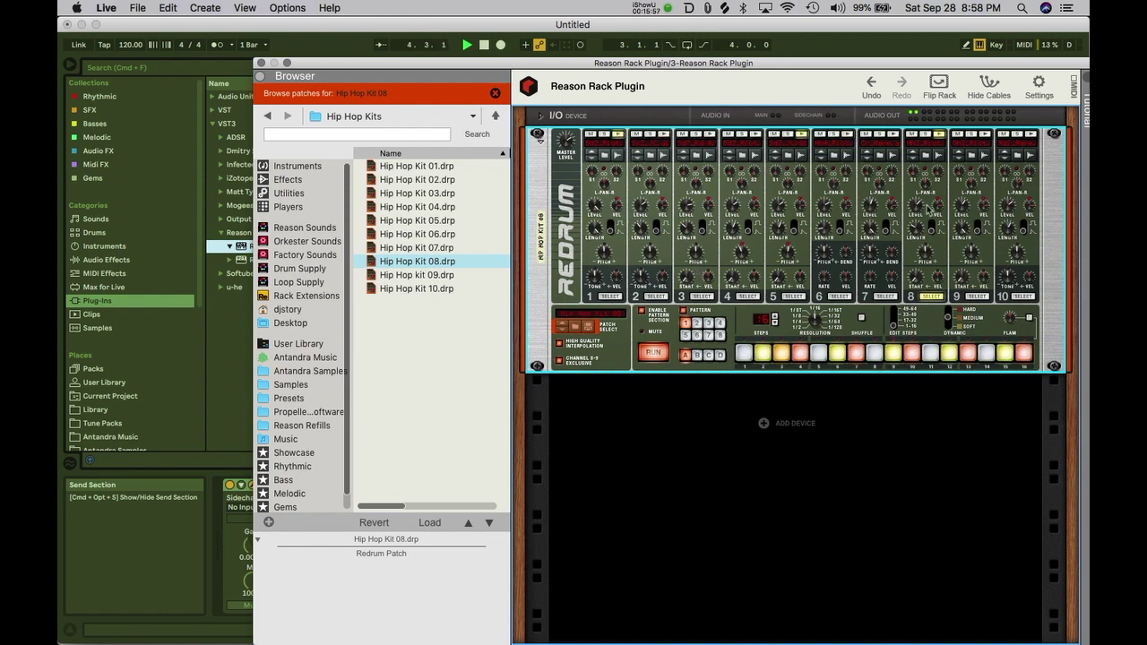
# Step: Set drum 8's level to 62, lower drum 7's level, and set drum 6's length to 34
pyautogui.moveTo(917, 208)
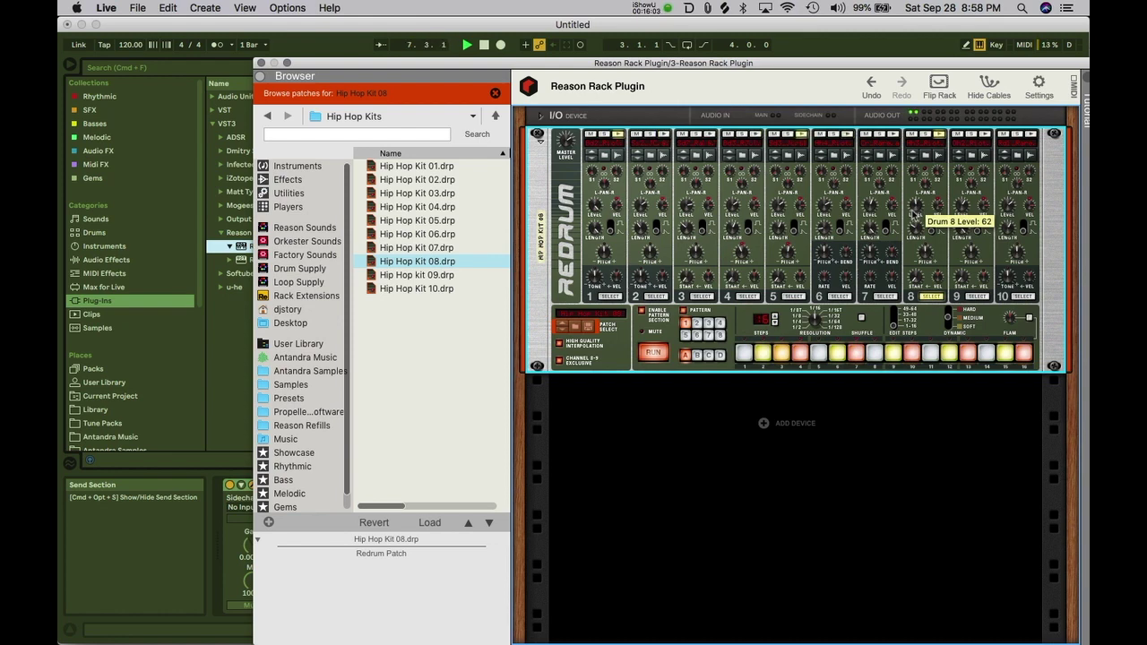
pyautogui.moveTo(871, 206)
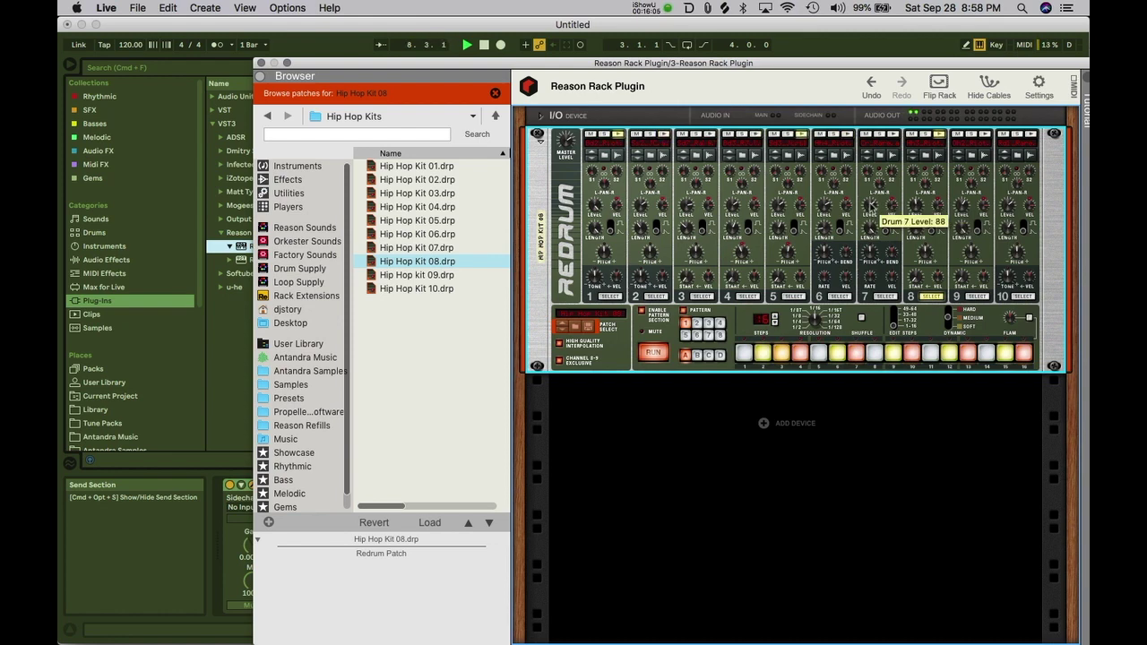
pyautogui.click(886, 295)
pyautogui.moveTo(871, 206); pyautogui.dragTo(869, 309)
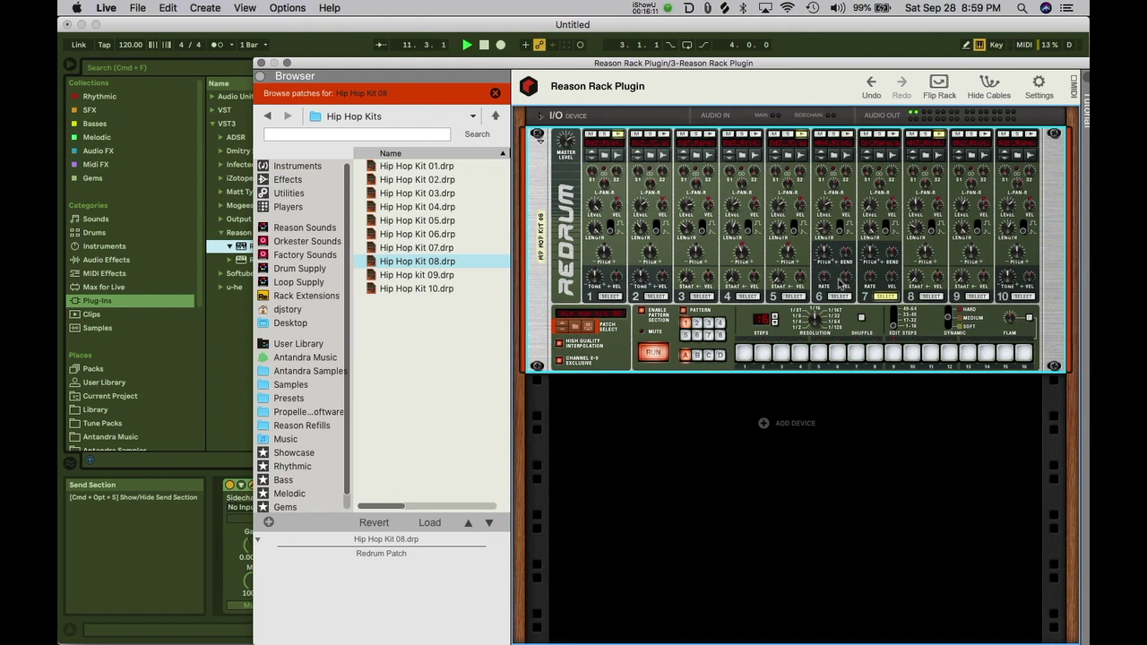
pyautogui.click(840, 296)
pyautogui.moveTo(826, 227)
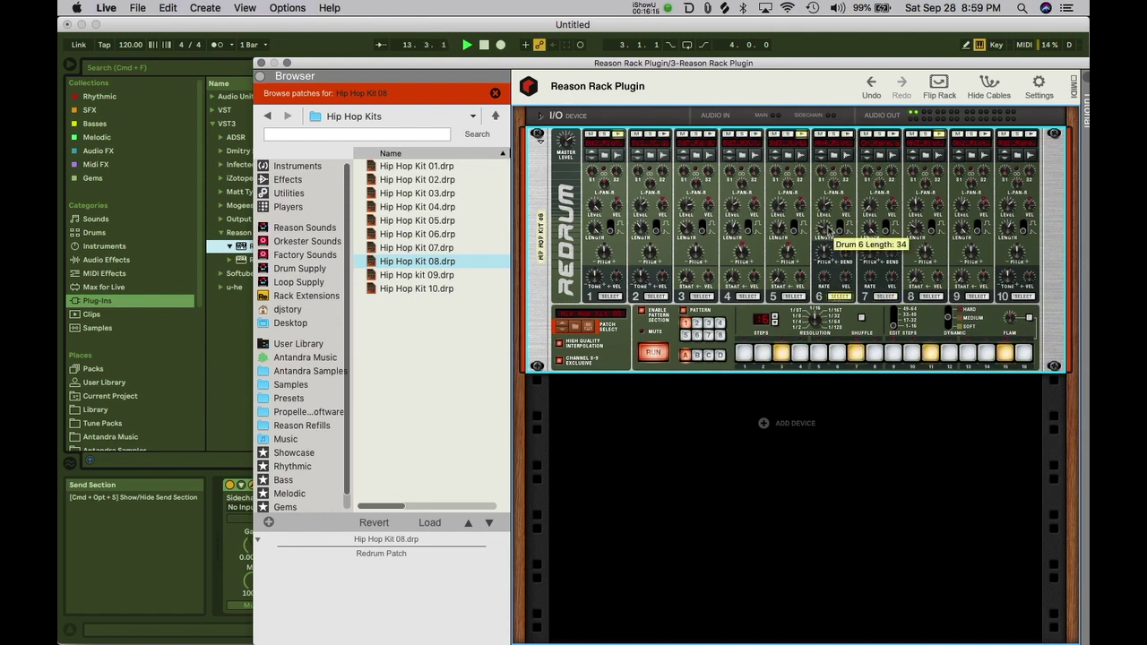
# Step: Try drum 9 on steps 3 and 8 of the Redrum pattern and keep only the hit on step 8
pyautogui.click(976, 296)
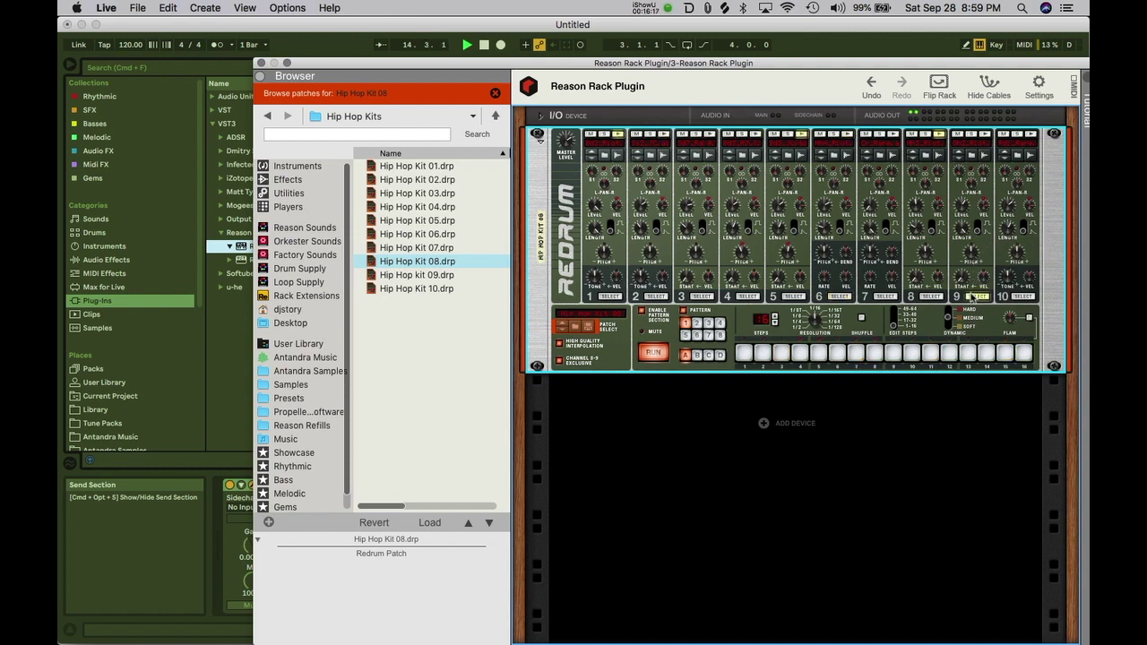
pyautogui.click(782, 352)
pyautogui.click(783, 352)
pyautogui.click(877, 354)
pyautogui.click(876, 353)
pyautogui.click(783, 359)
pyautogui.click(783, 353)
pyautogui.click(876, 353)
# Step: Program drum 10 on steps 1, 5, 9 and 13 and lower its level slightly
pyautogui.click(1024, 296)
pyautogui.click(970, 353)
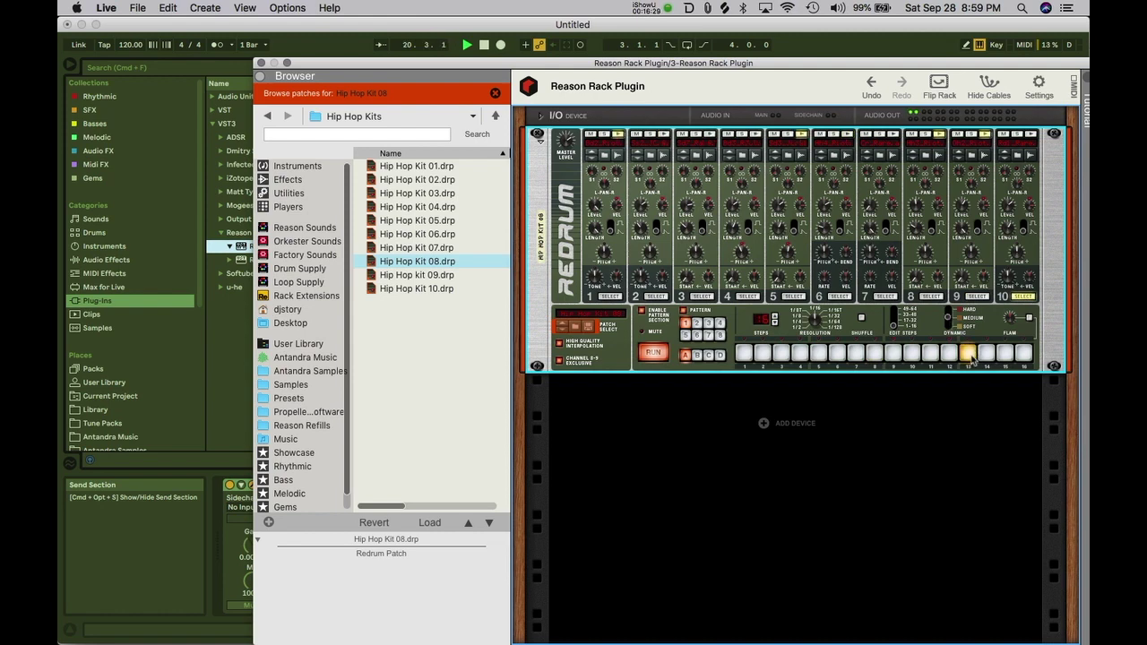
pyautogui.click(971, 357)
pyautogui.click(744, 353)
pyautogui.click(818, 353)
pyautogui.click(894, 353)
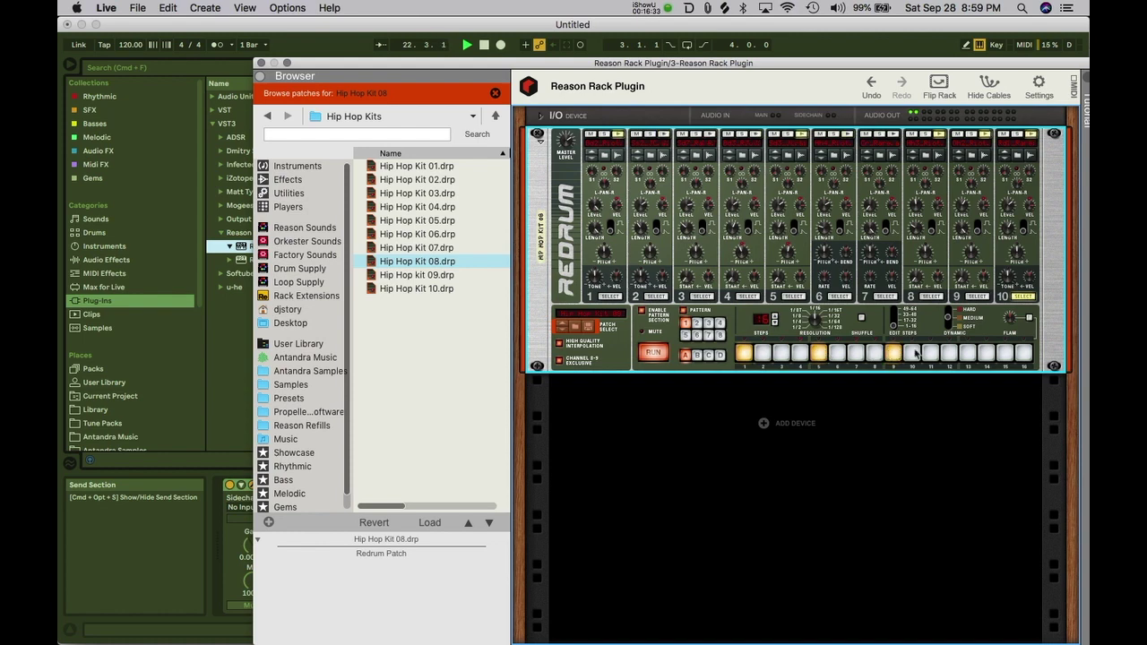
pyautogui.click(968, 353)
pyautogui.moveTo(1007, 210); pyautogui.dragTo(1007, 215)
# Step: Rework drum 10's rhythm to steps 1, 4, 7, 9 and 13
pyautogui.click(799, 353)
pyautogui.click(855, 353)
pyautogui.click(893, 353)
pyautogui.click(898, 356)
pyautogui.click(913, 355)
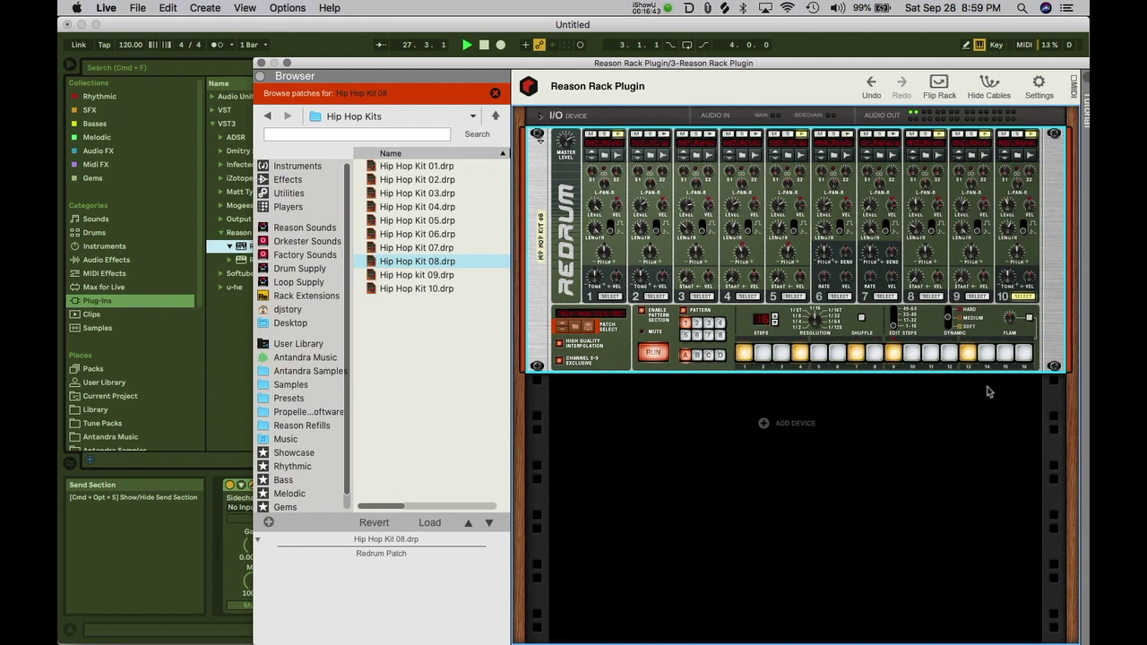
# Step: Clear drum 10's rhythm and leave only a single hit on step 15
pyautogui.click(968, 355)
pyautogui.click(900, 355)
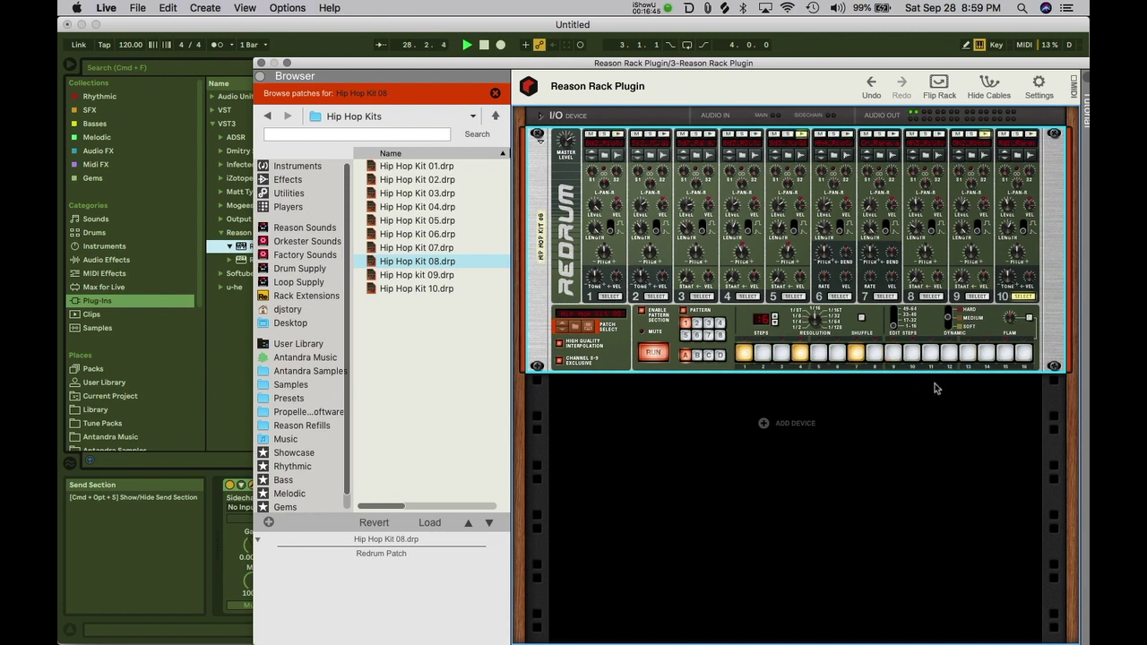
pyautogui.click(860, 351)
pyautogui.click(801, 353)
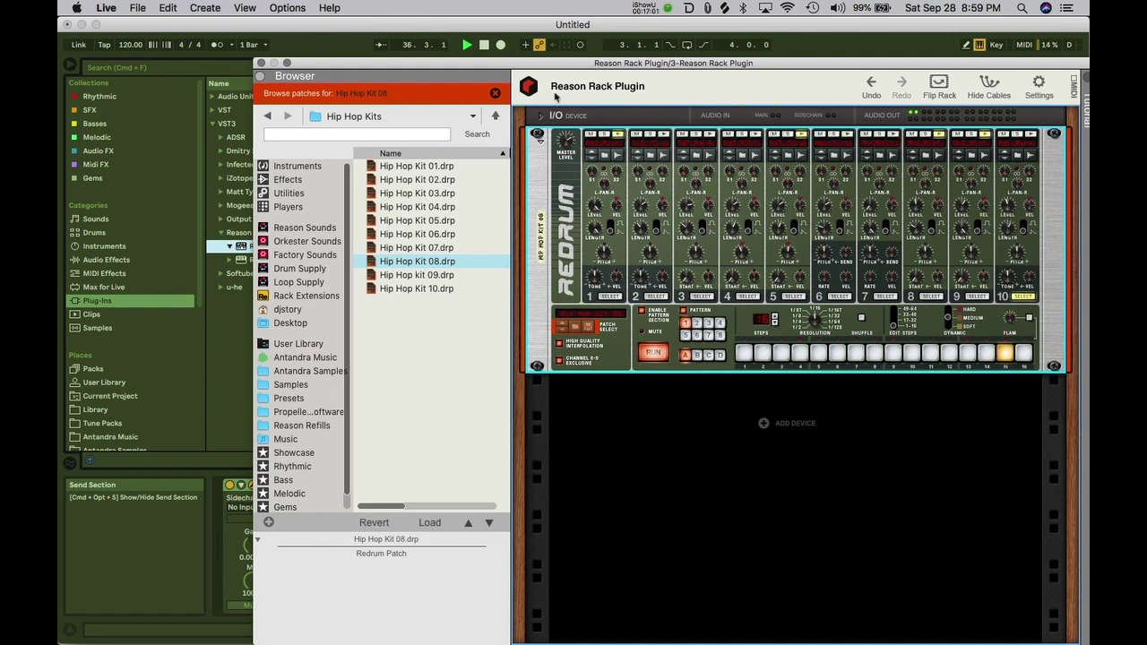
# Step: Add the Scream 4 patch Digistructor from the Factory Sounds below Redrum in track 3's rack
pyautogui.click(261, 64)
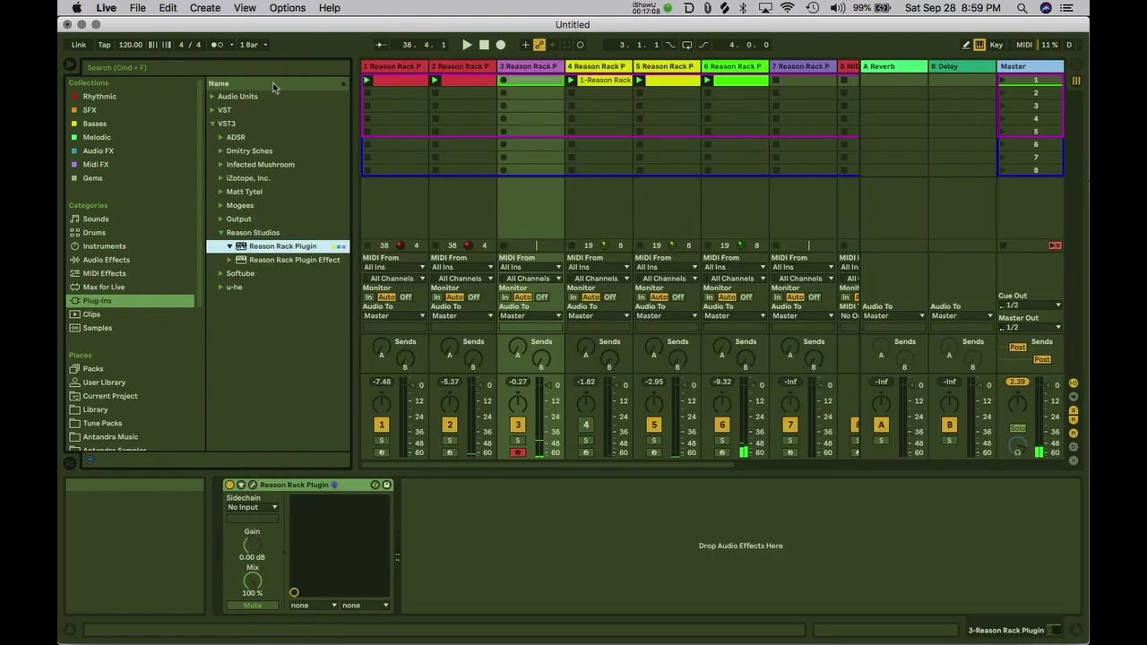
pyautogui.click(253, 486)
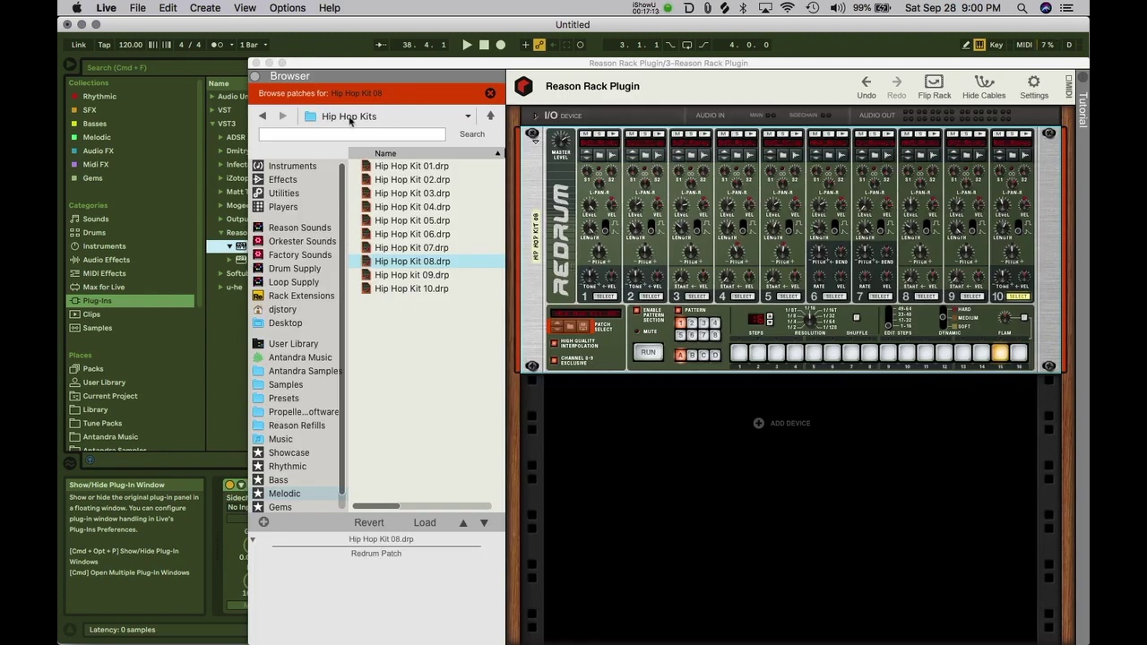
pyautogui.click(289, 242)
pyautogui.click(296, 255)
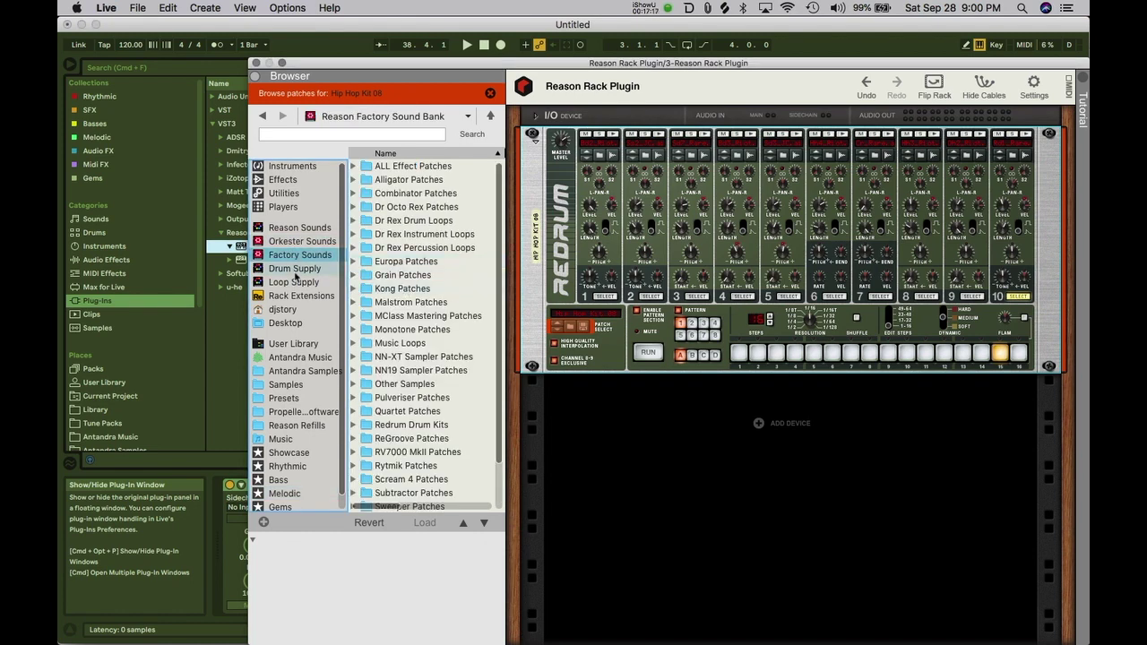
pyautogui.scroll(-2, 392, 366)
pyautogui.scroll(2, 391, 366)
pyautogui.scroll(-2, 394, 376)
pyautogui.click(410, 426)
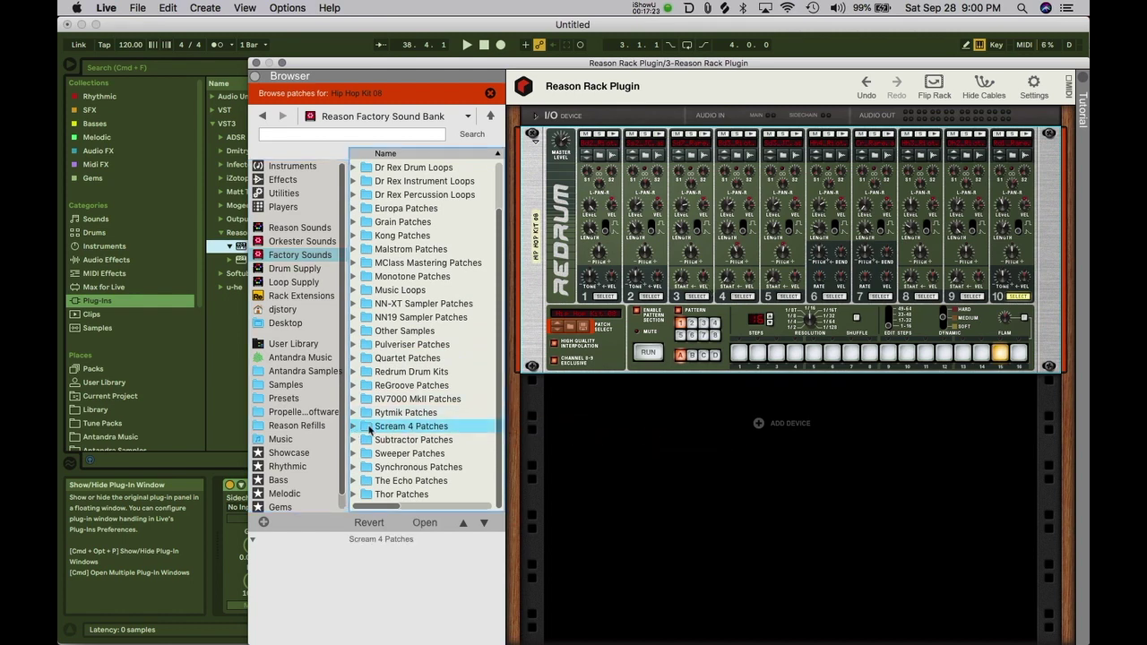
pyautogui.click(353, 427)
pyautogui.click(405, 401)
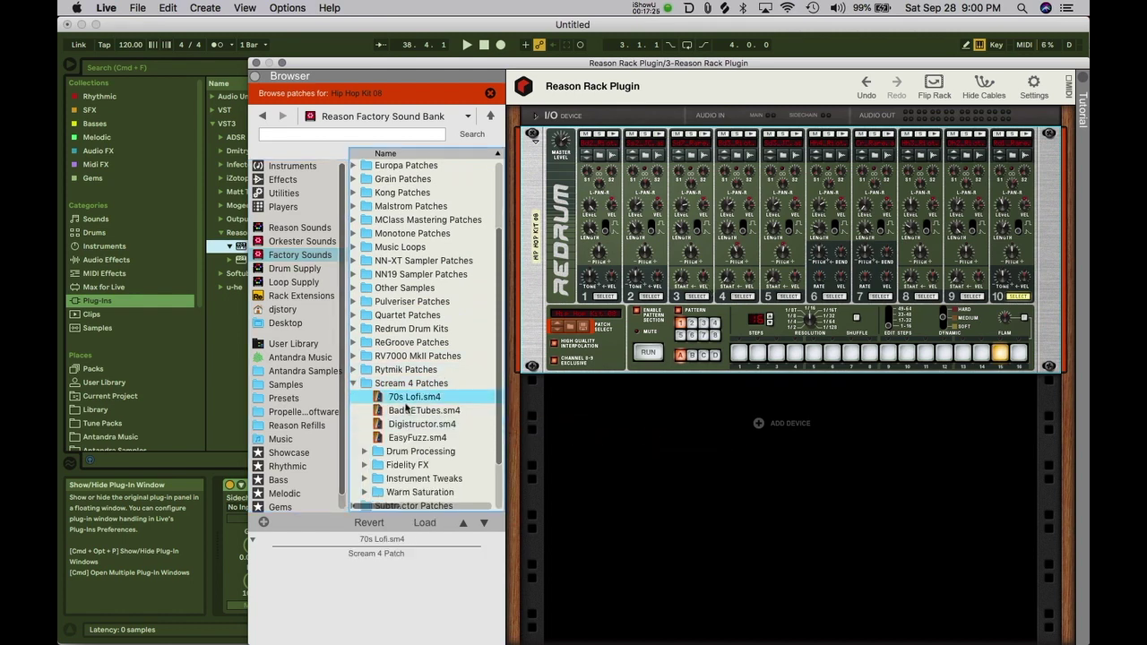
pyautogui.moveTo(410, 423); pyautogui.dragTo(789, 374)
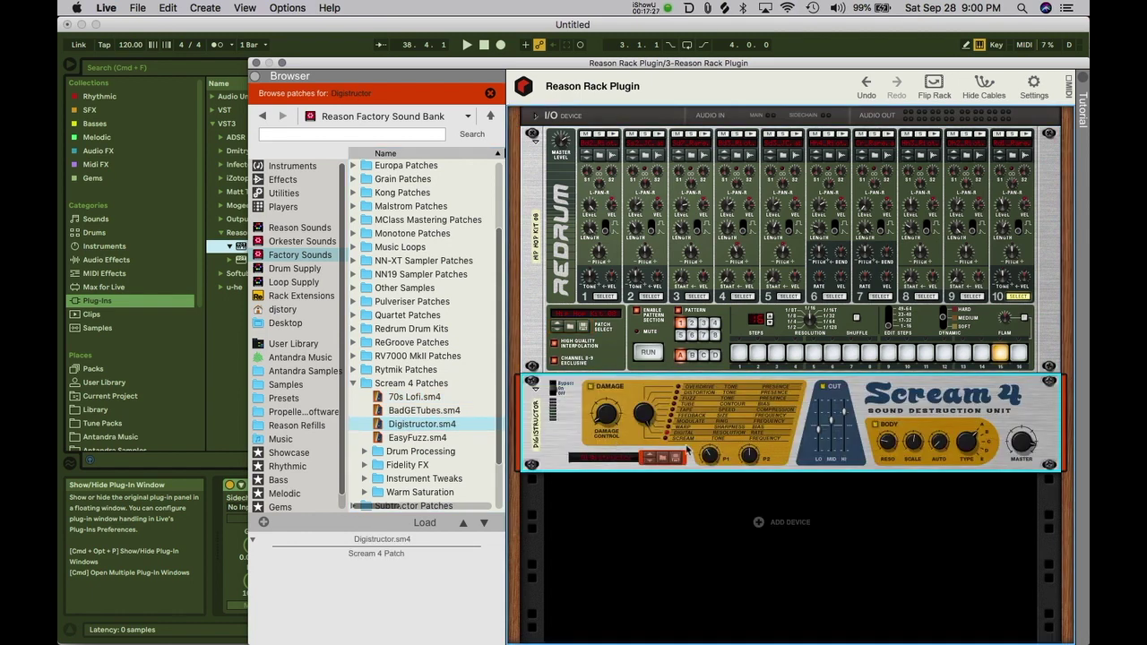
# Step: Start playback and lower the Lo and Hi sliders in Scream 4's Cut section
pyautogui.press('space')
pyautogui.moveTo(605, 411)
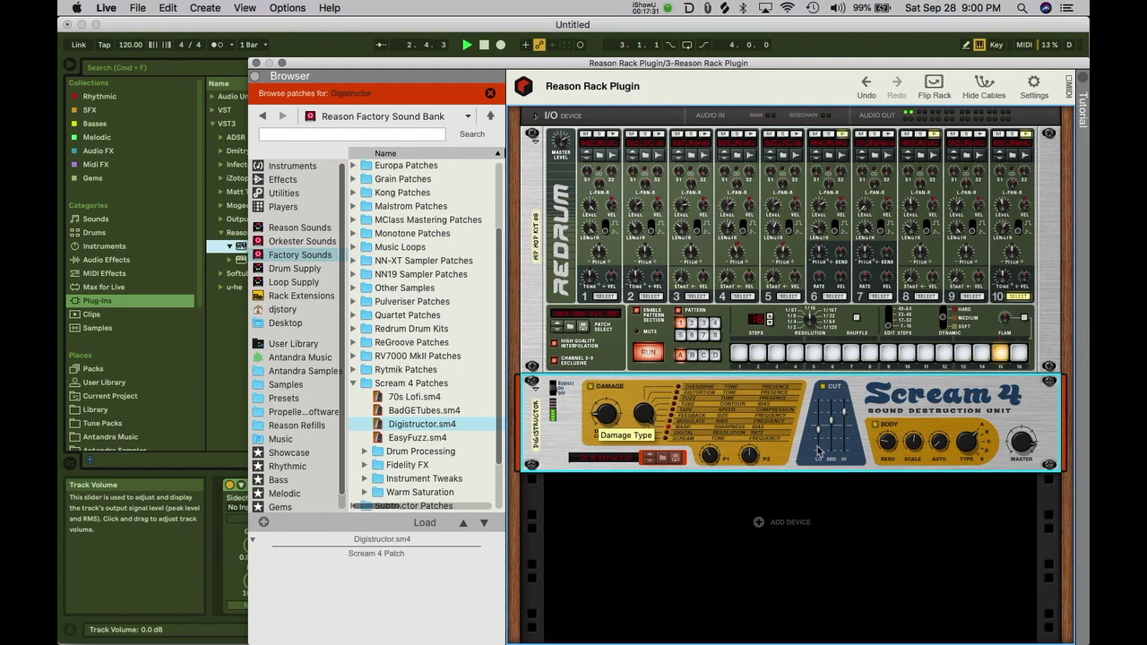
pyautogui.moveTo(818, 477); pyautogui.dragTo(818, 485)
pyautogui.moveTo(844, 413); pyautogui.dragTo(844, 419)
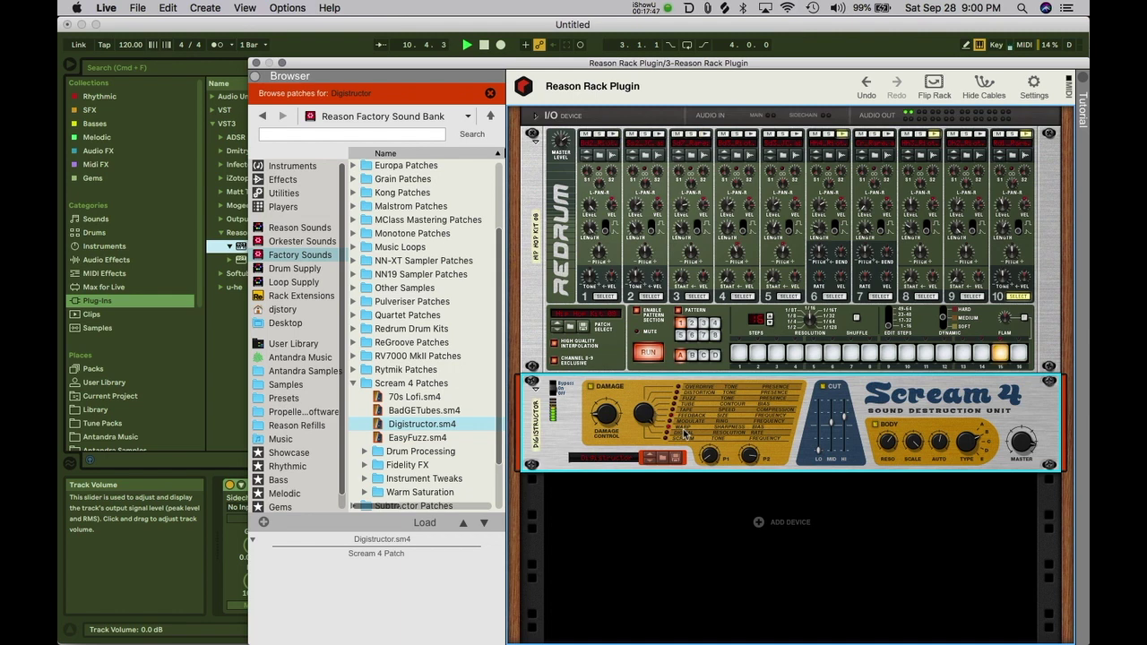
pyautogui.moveTo(844, 416); pyautogui.dragTo(844, 437)
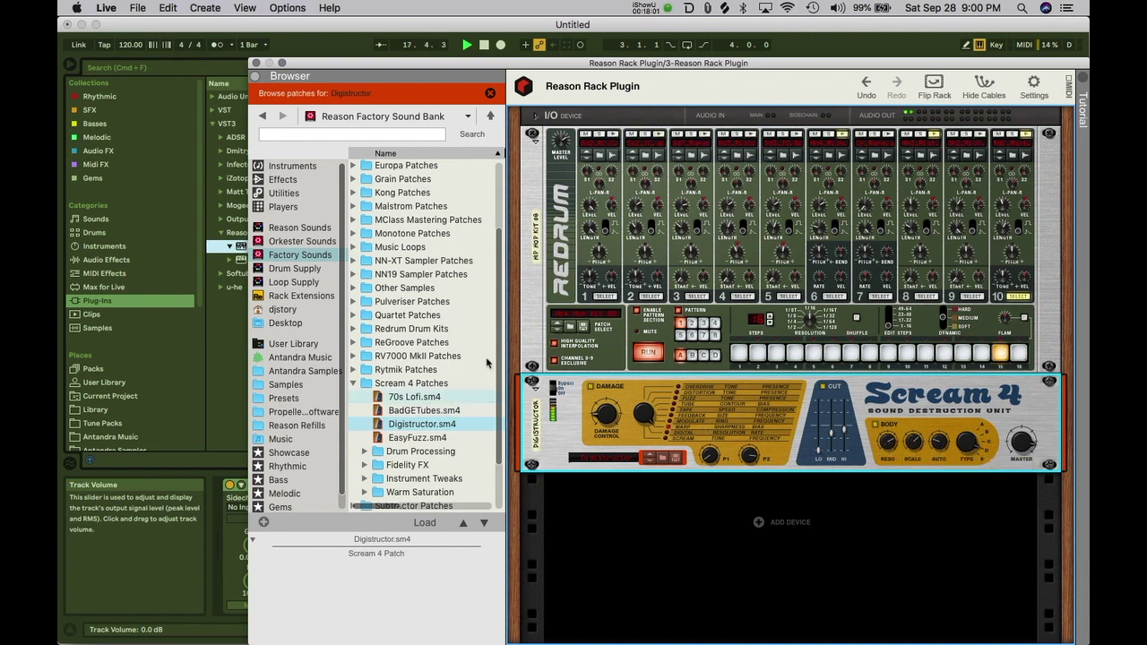
# Step: Adjust Scream 4's P1 and P2 damage parameters and rebalance the sliders in its Cut section
pyautogui.scroll(5, 609, 415)
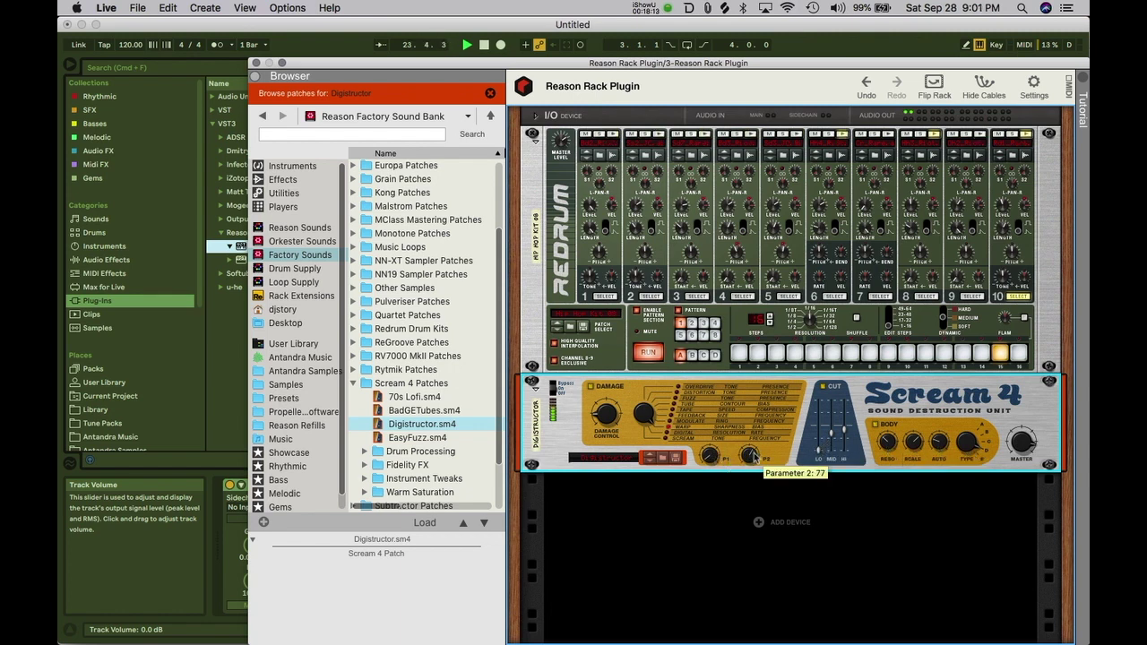
pyautogui.moveTo(755, 476); pyautogui.dragTo(758, 522)
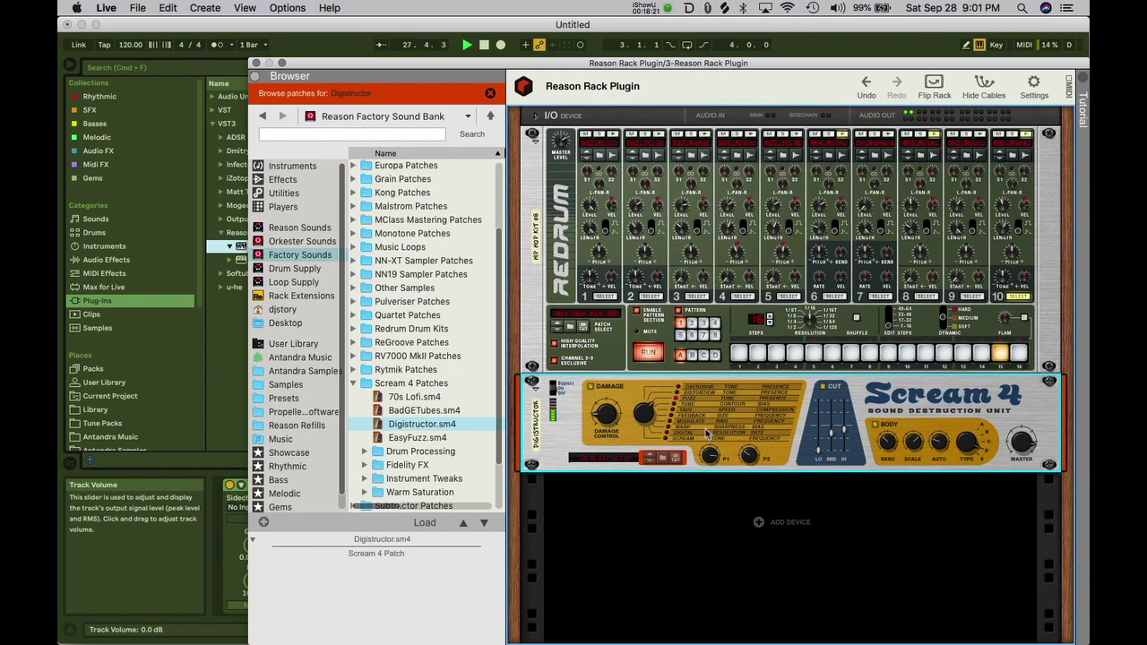
pyautogui.moveTo(711, 452); pyautogui.dragTo(750, 445)
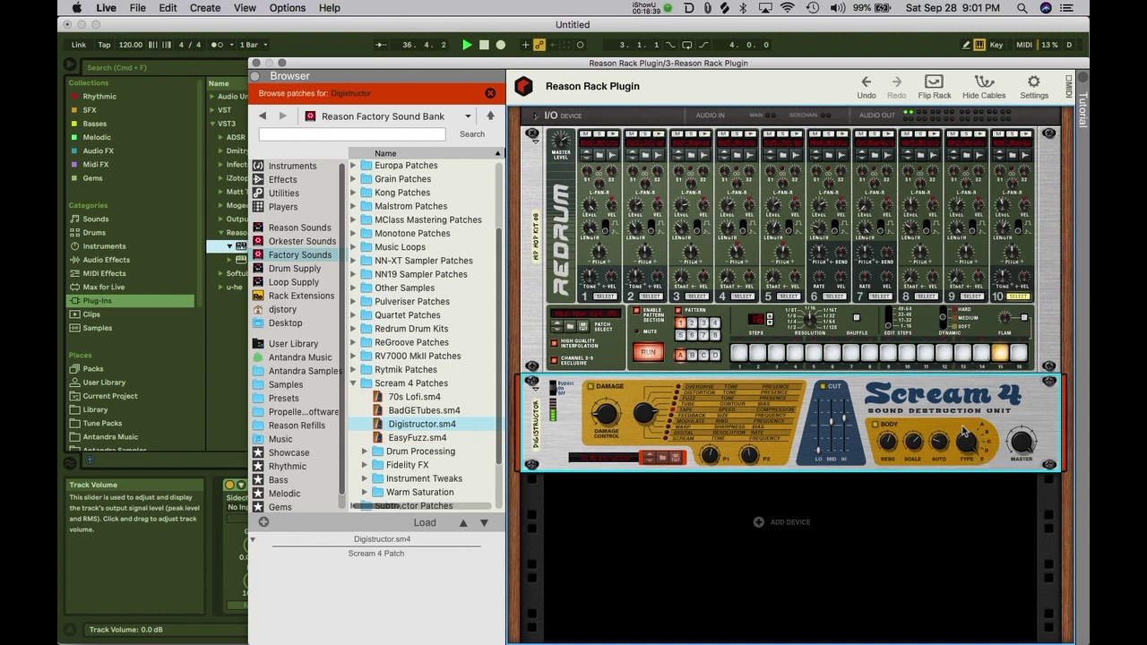
pyautogui.moveTo(819, 453); pyautogui.dragTo(818, 441)
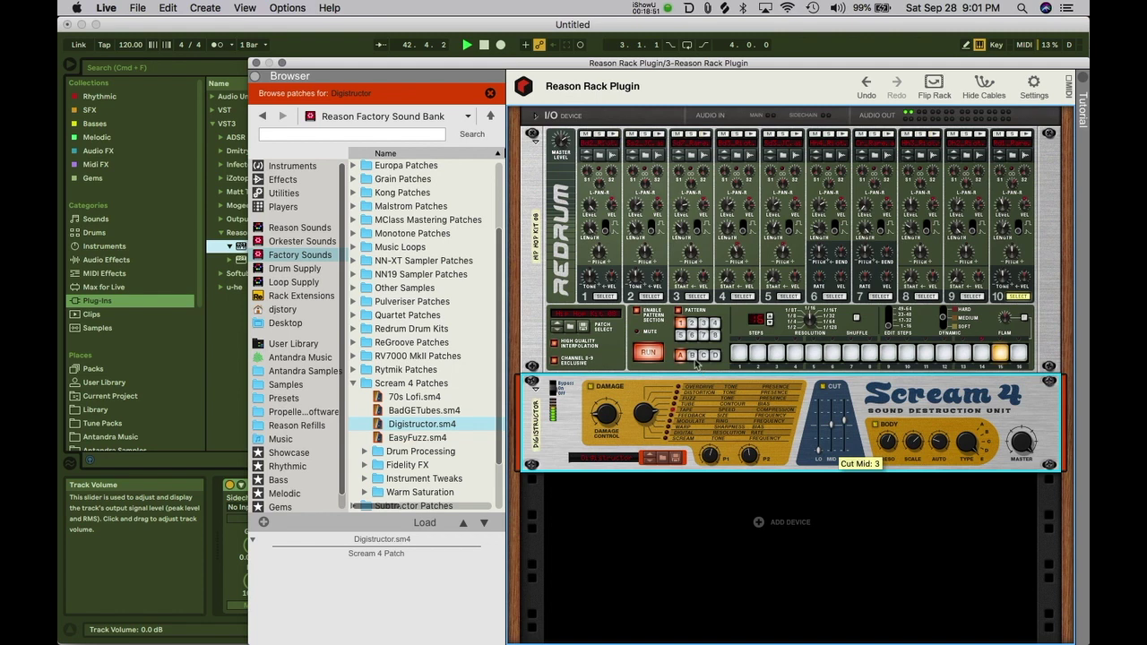
# Step: Close the rack window, set the song tempo to 88 BPM, and restart playback
pyautogui.click(255, 63)
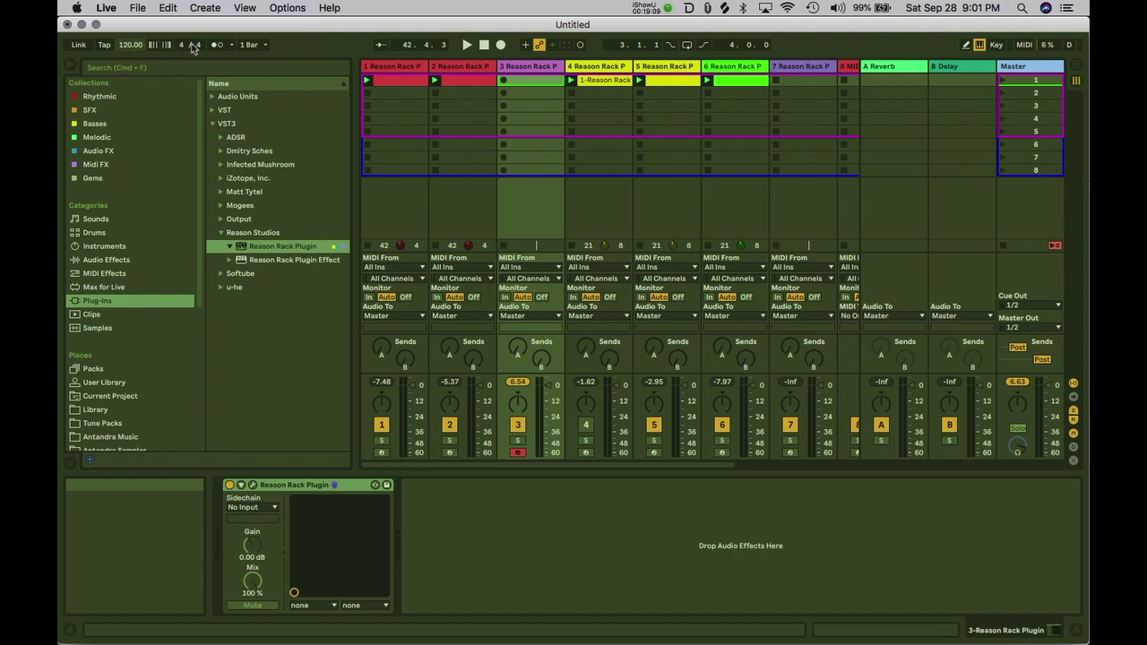
pyautogui.write('88')
pyautogui.press('Return')
pyautogui.press('space')
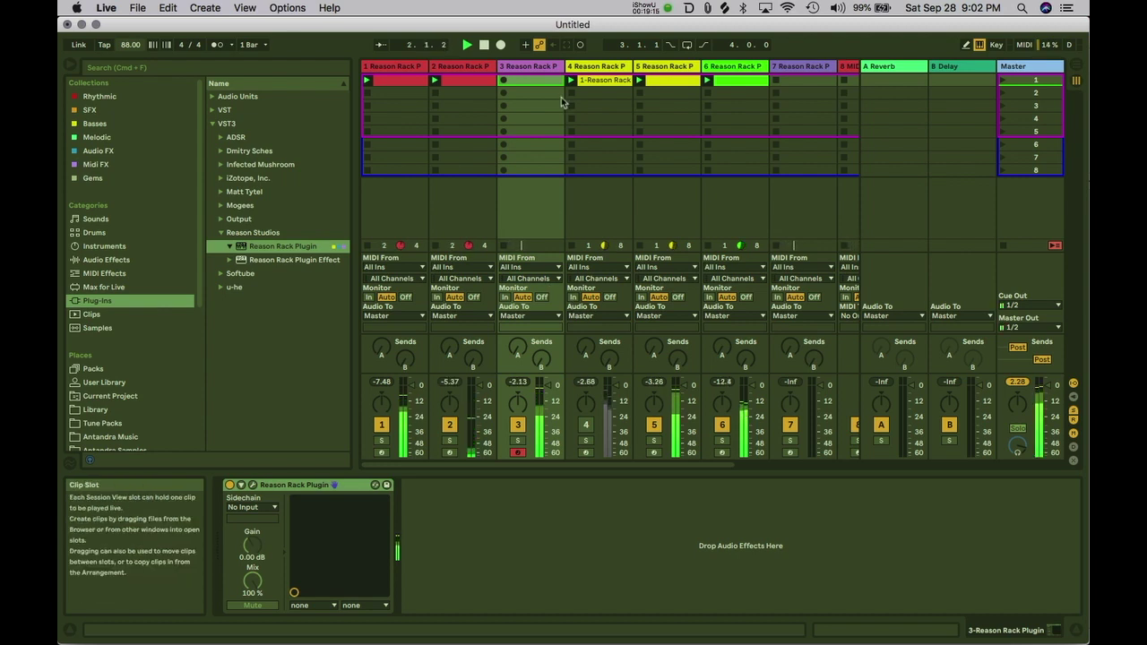
# Step: Reopen track 3's rack, raise Scream 4's Cut Lo slider slightly, and close the rack window
pyautogui.click(532, 84)
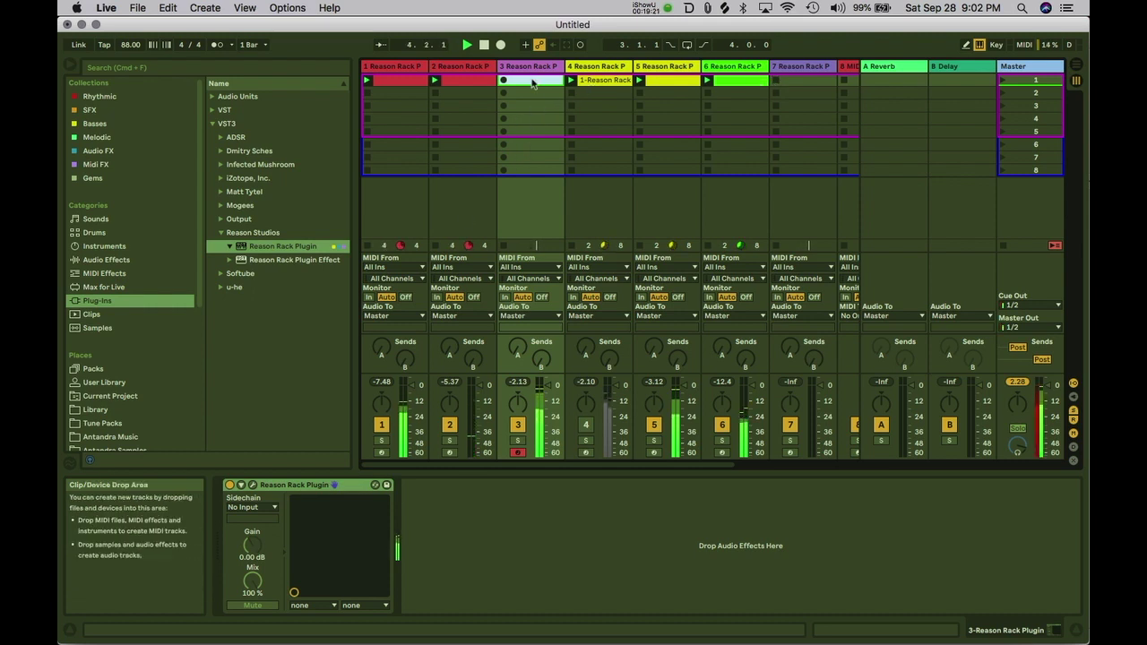
pyautogui.click(501, 104)
pyautogui.hotkey('shift', 'Tab')
pyautogui.click(252, 485)
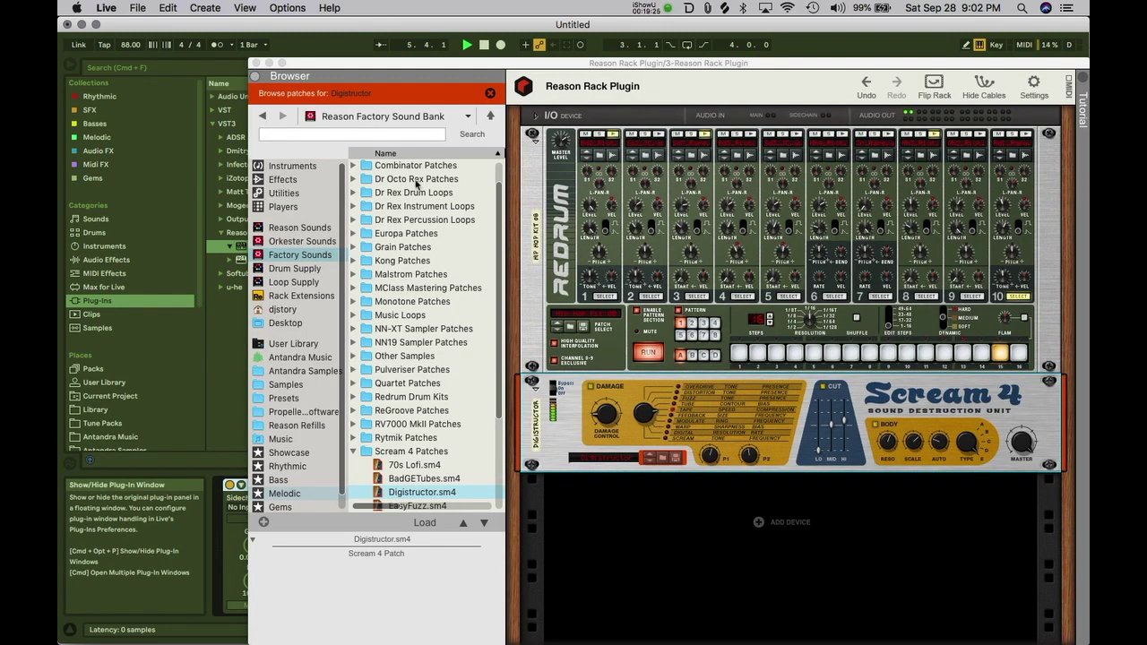
pyautogui.click(821, 441)
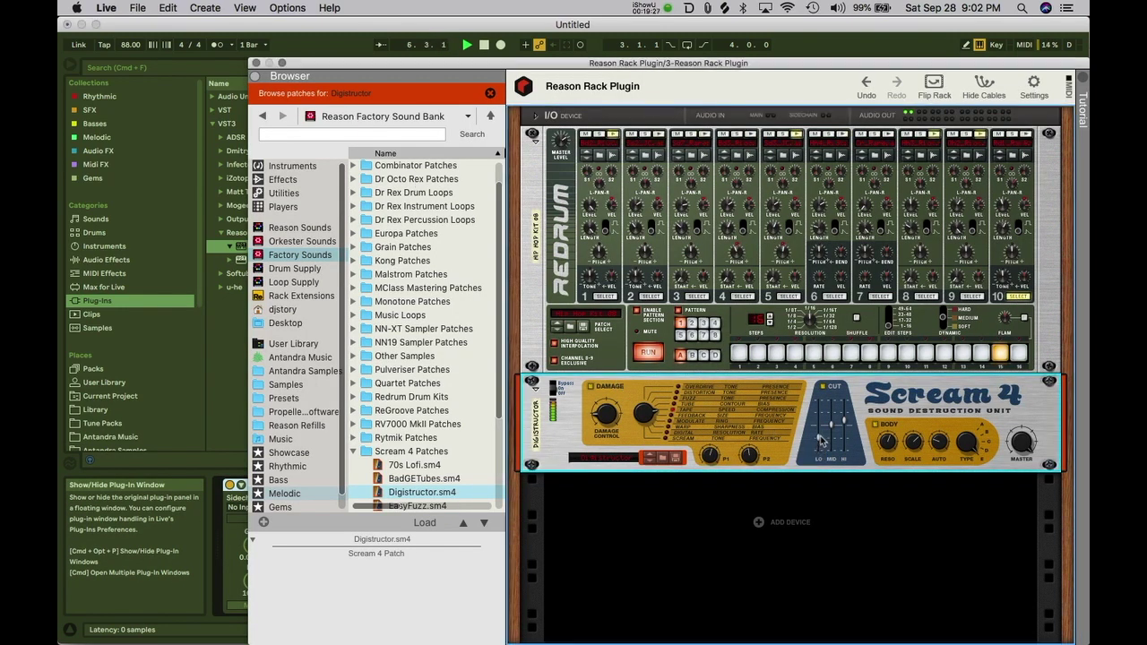
pyautogui.moveTo(819, 436); pyautogui.dragTo(818, 441)
pyautogui.click(256, 64)
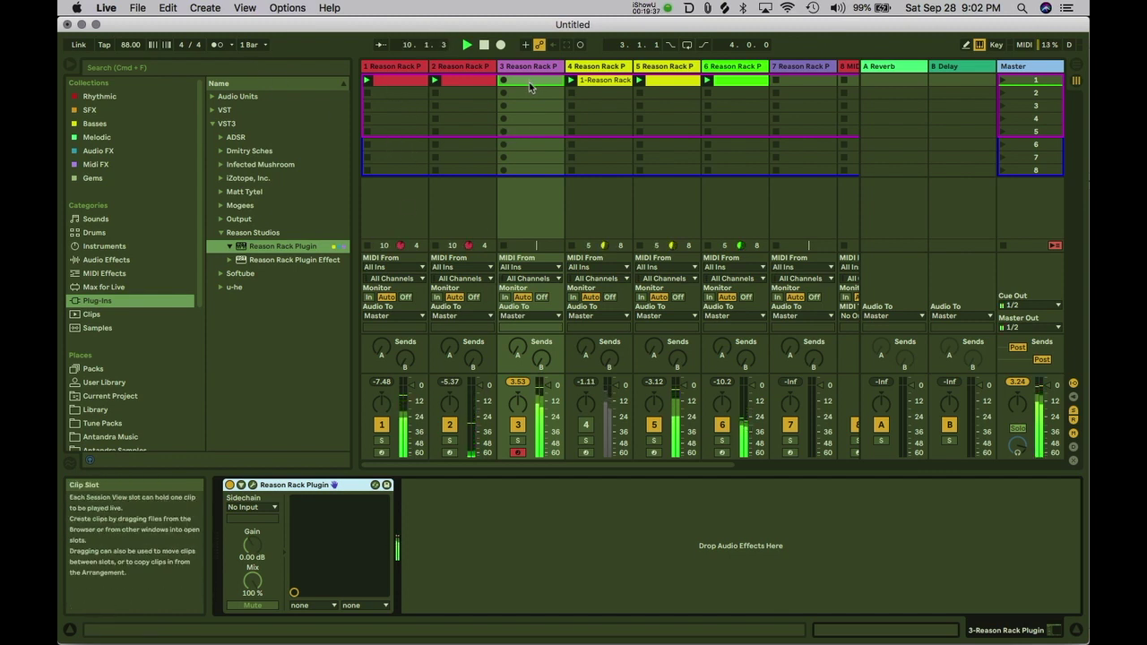
# Step: Solo track 3, compare its drums with Scream 4 bypassed and on, and unsolo the track
pyautogui.click(518, 440)
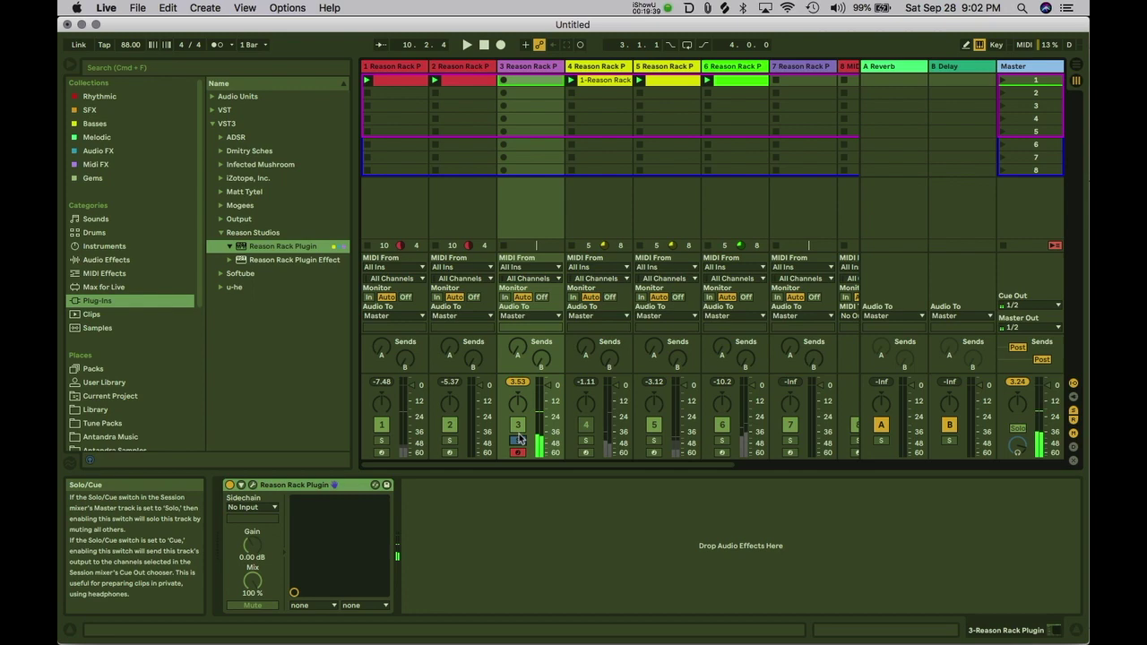
pyautogui.press('space')
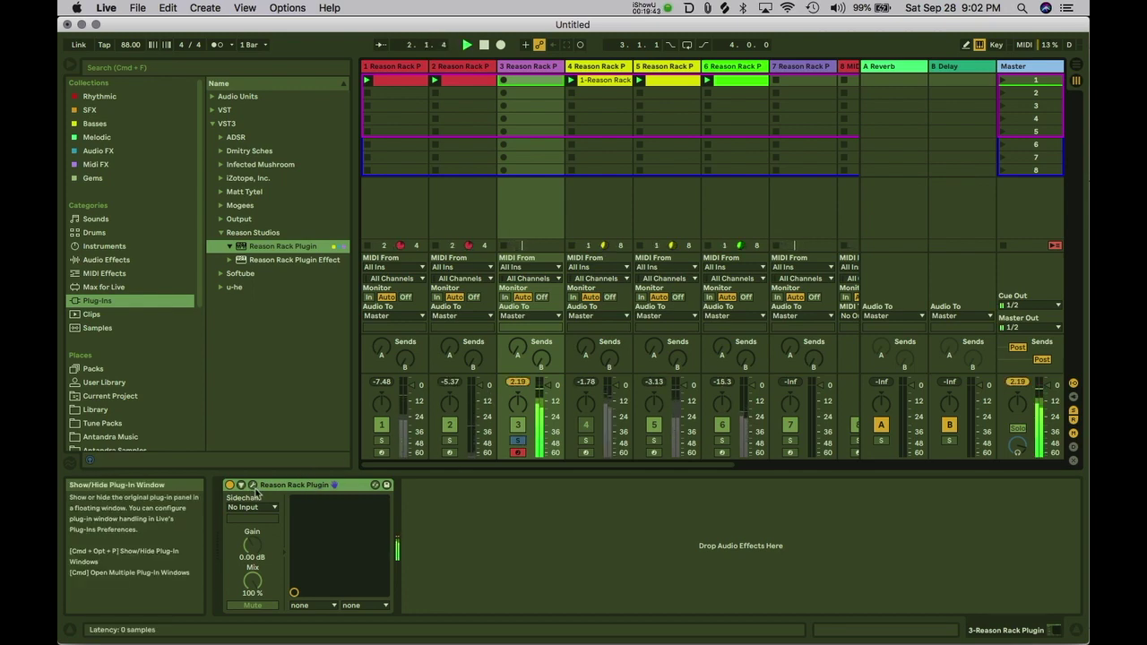
pyautogui.click(252, 485)
pyautogui.press('space')
pyautogui.click(557, 370)
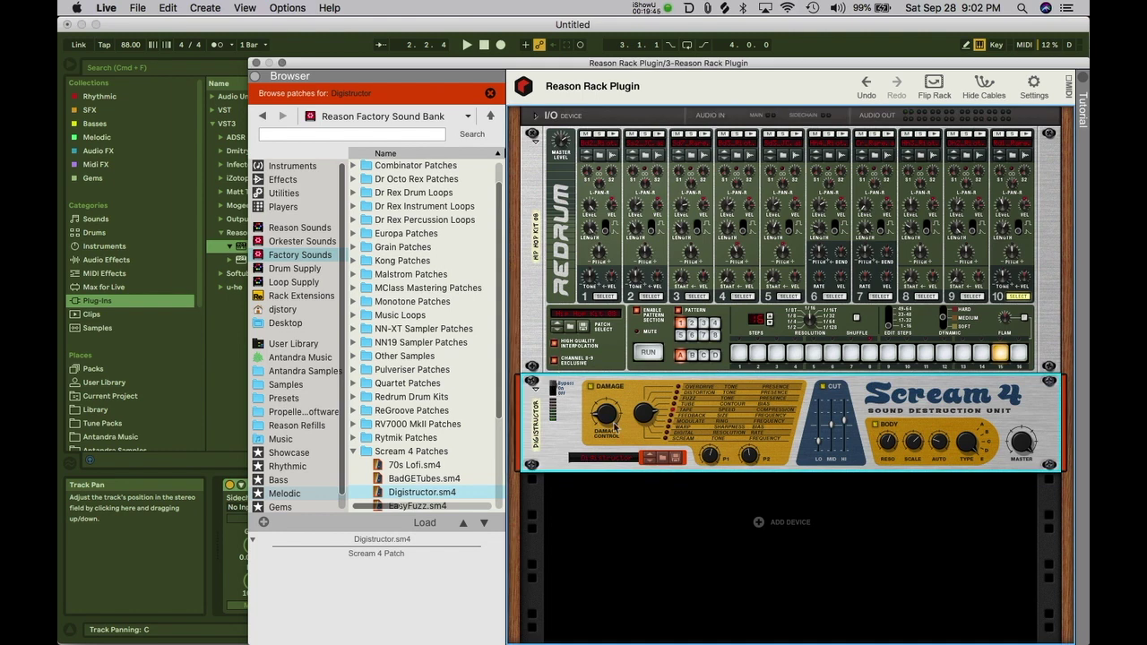
pyautogui.press('space')
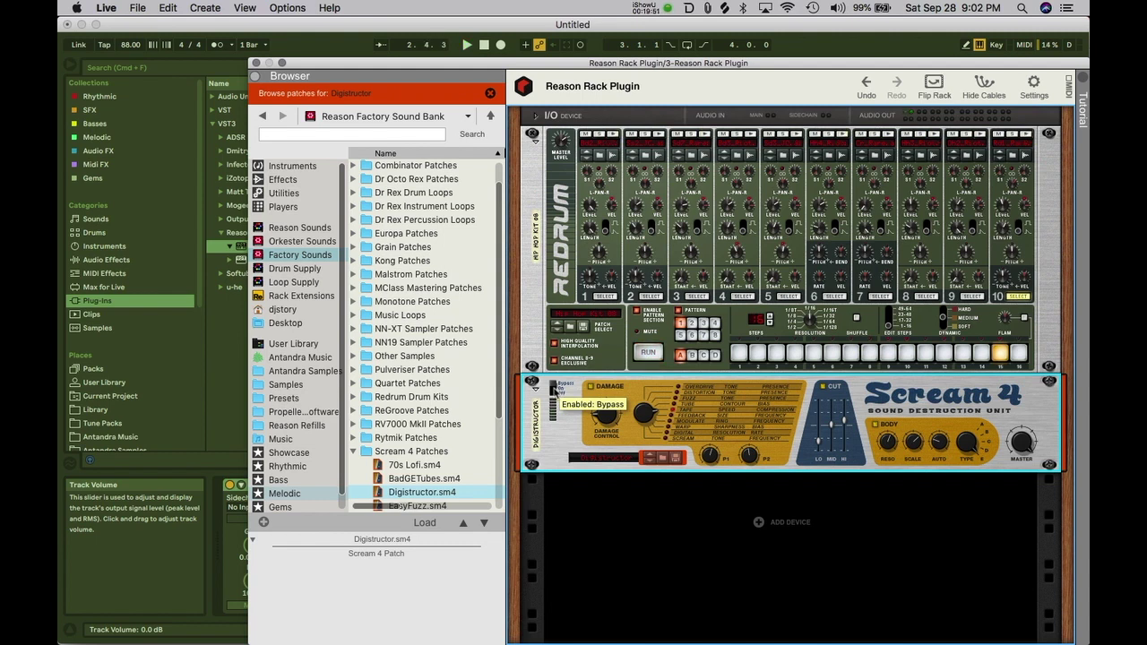
pyautogui.click(553, 393)
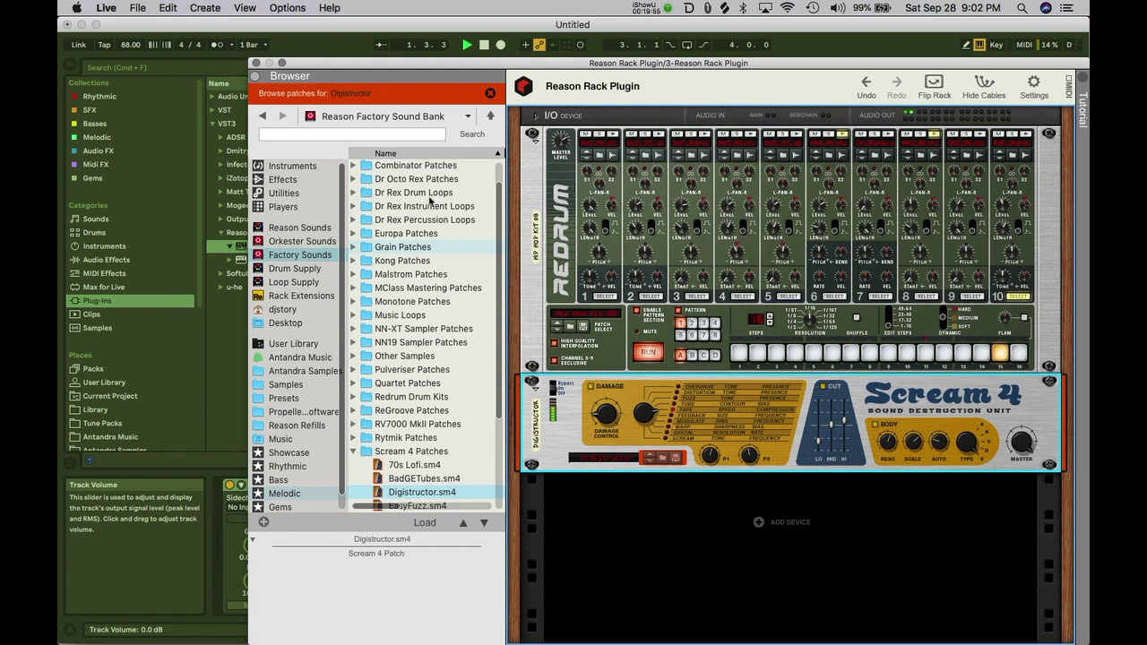
pyautogui.click(256, 63)
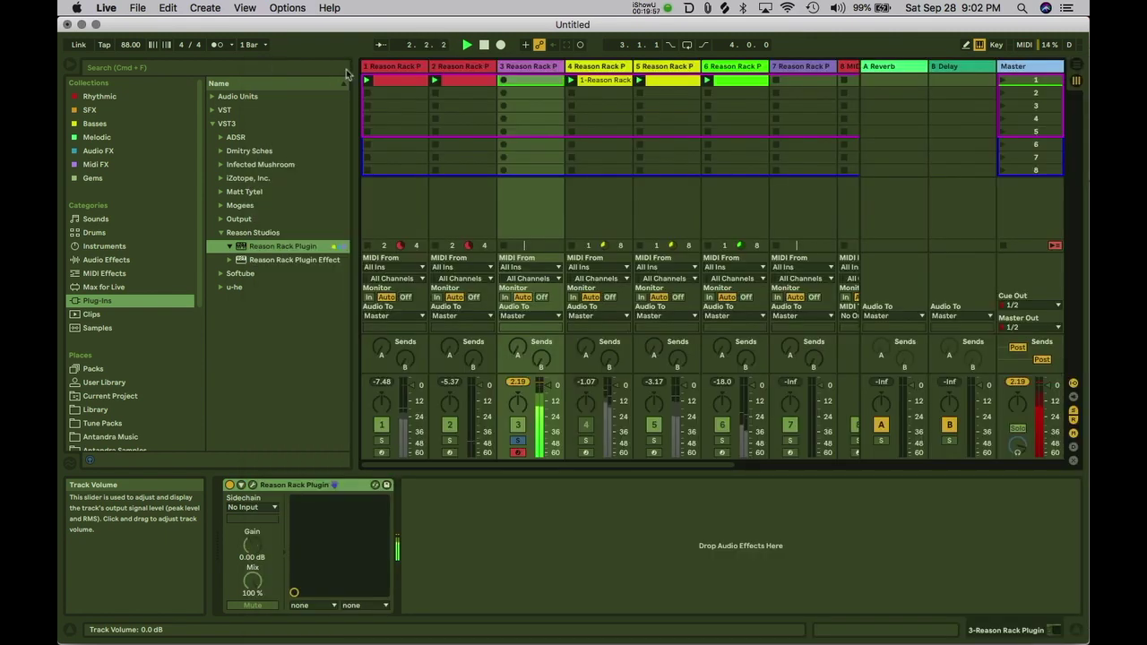
pyautogui.click(520, 441)
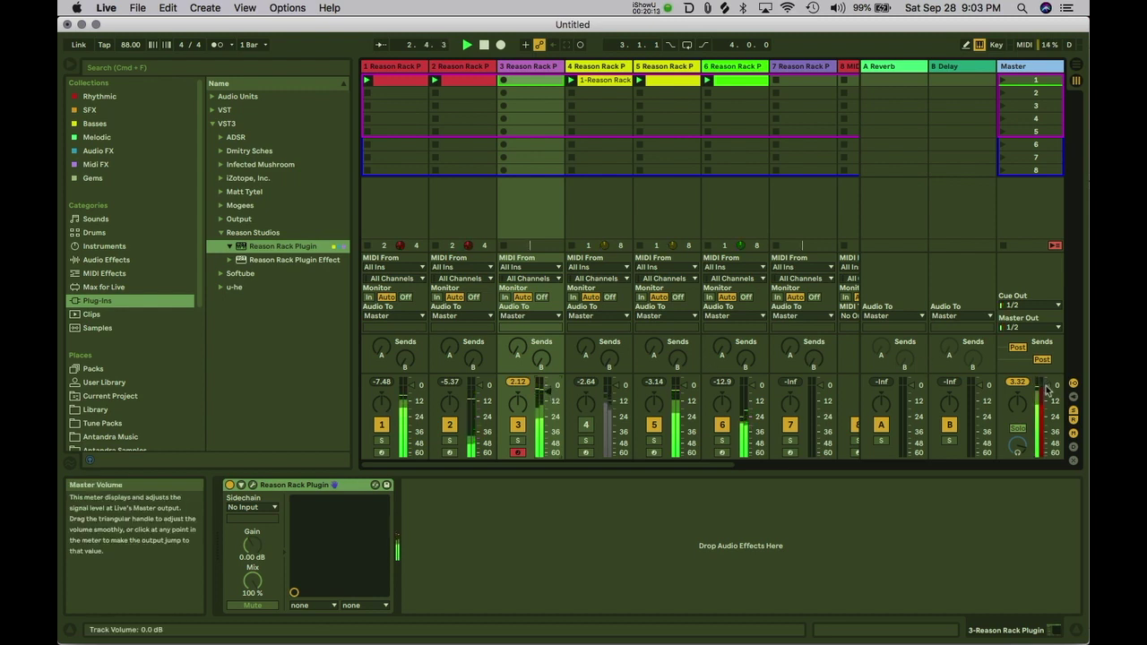
# Step: Select the Master track and show Live's audio effects in the browser
pyautogui.click(1020, 72)
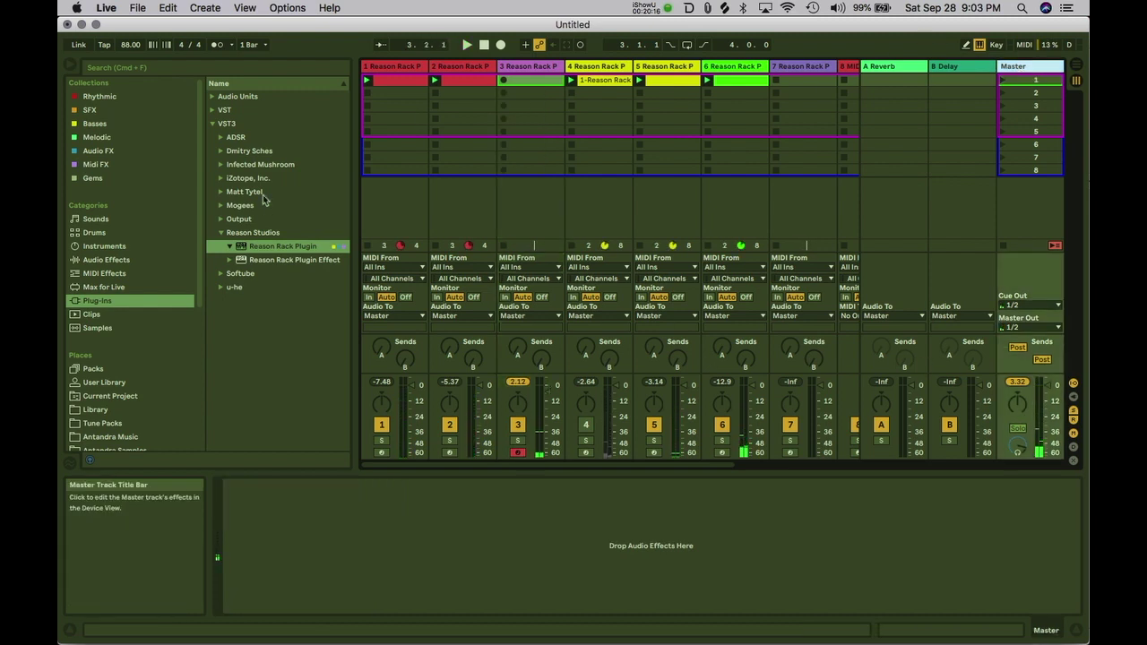
pyautogui.click(114, 260)
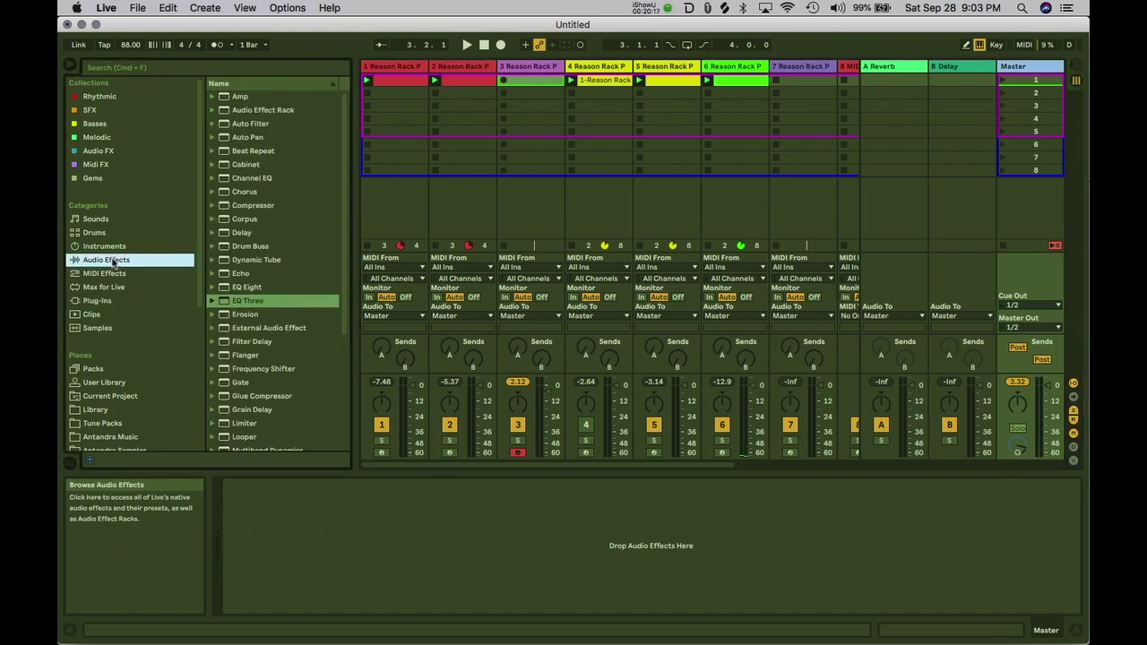
# Step: Add a Limiter audio effect to the Master track
pyautogui.scroll(-1, 252, 385)
pyautogui.click(240, 400)
pyautogui.moveTo(359, 549); pyautogui.dragTo(360, 548)
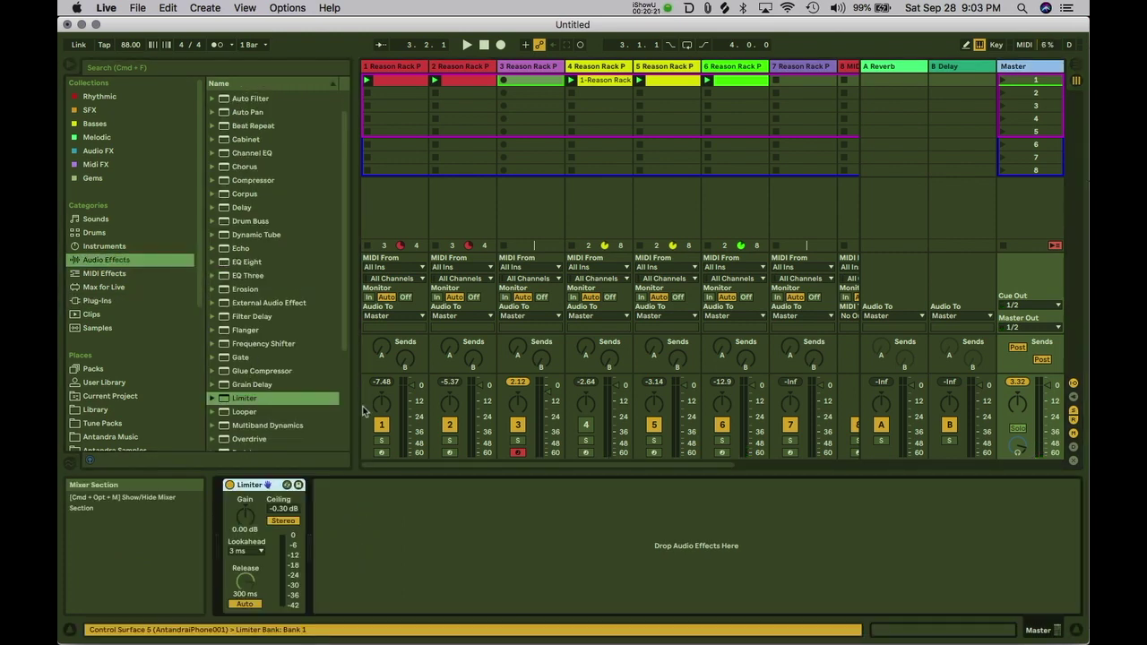
# Step: Play the set with track 4 activated and tracks 5 and 6 muted
pyautogui.press('space')
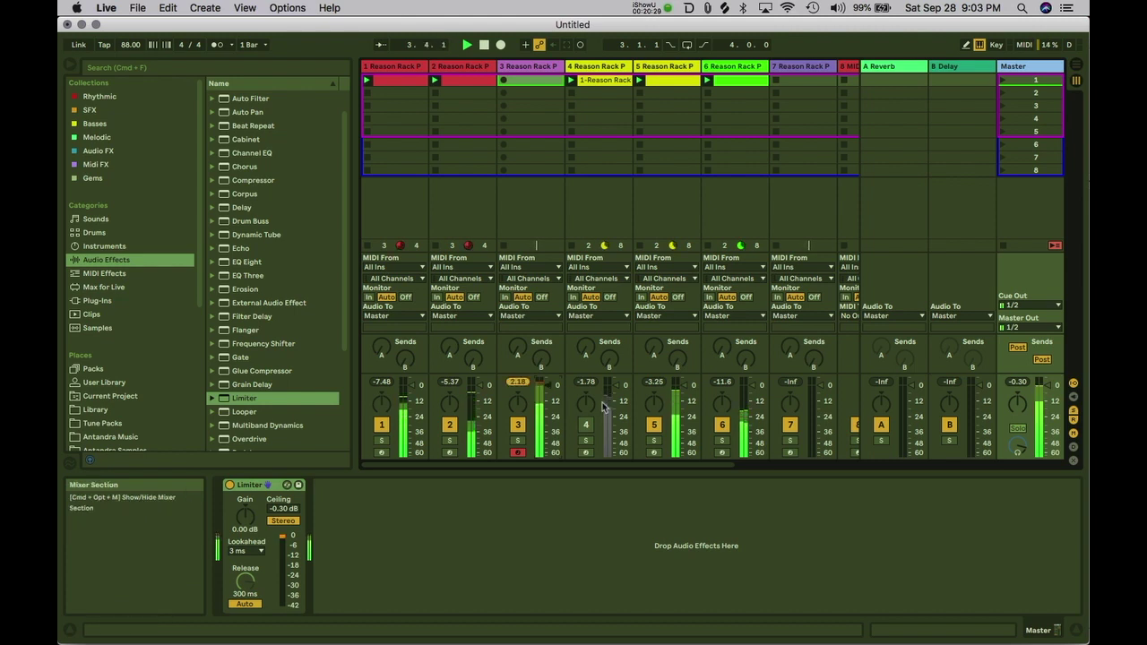
pyautogui.click(586, 424)
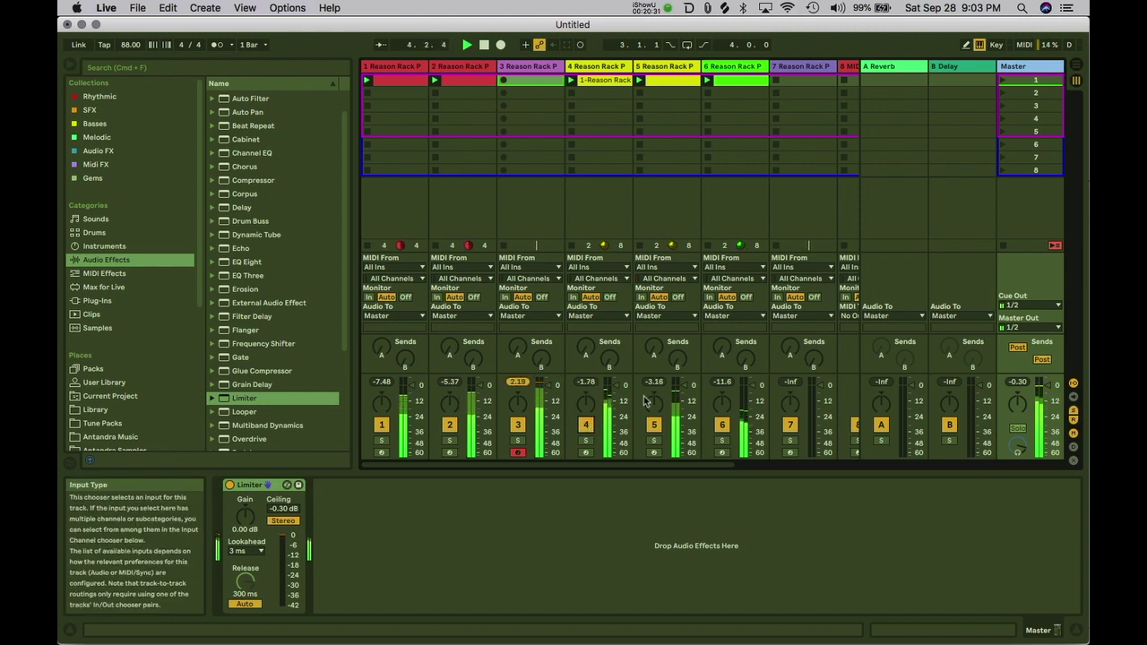
pyautogui.click(653, 424)
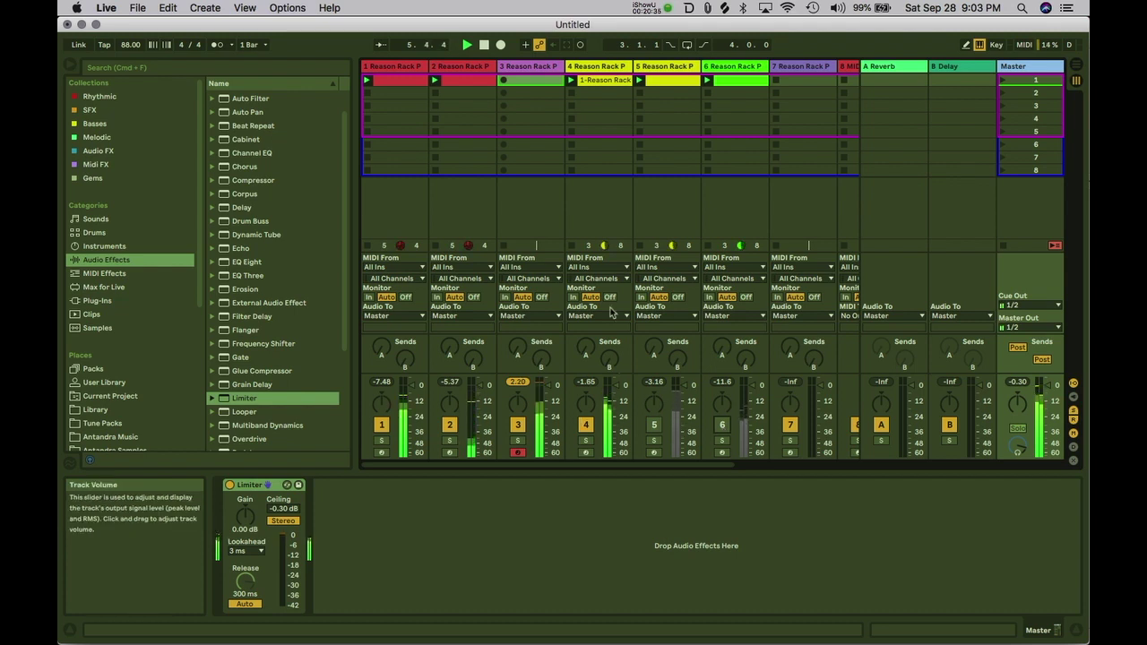
# Step: Select track 4 and open its Reason Rack Plugin window
pyautogui.click(613, 347)
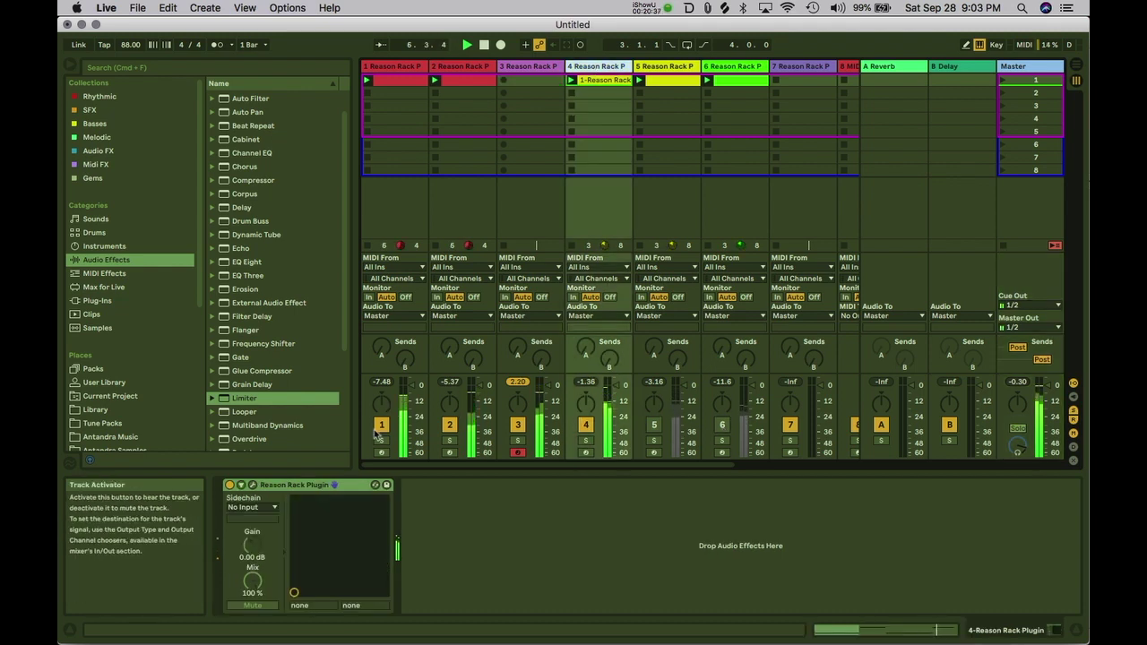
pyautogui.click(518, 66)
pyautogui.click(599, 66)
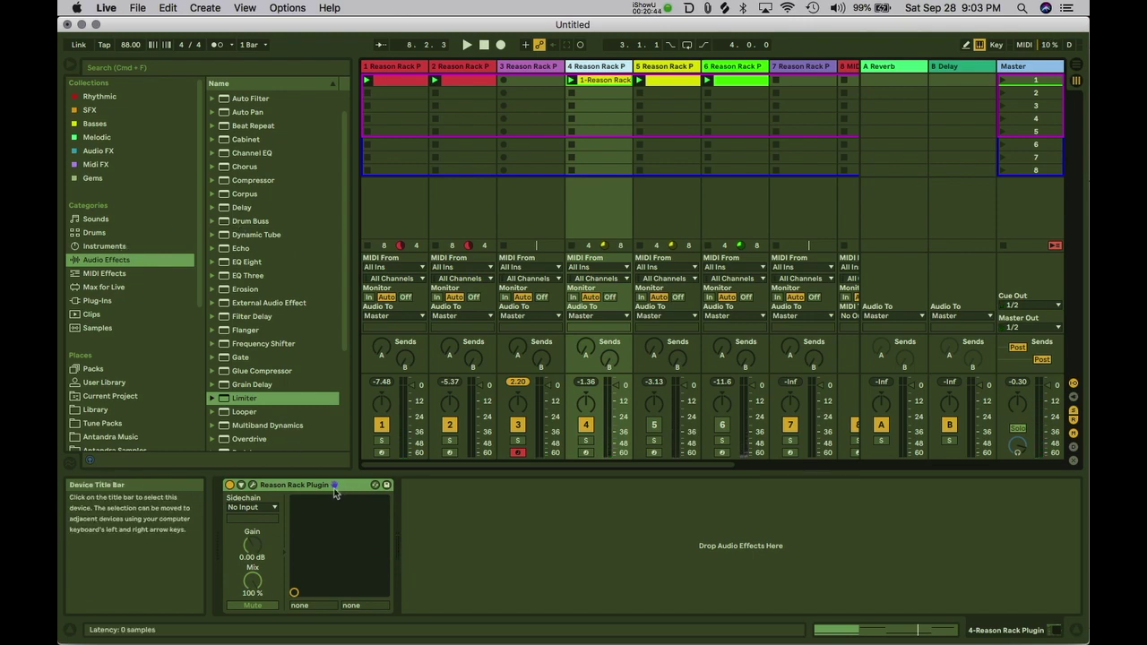
pyautogui.click(253, 486)
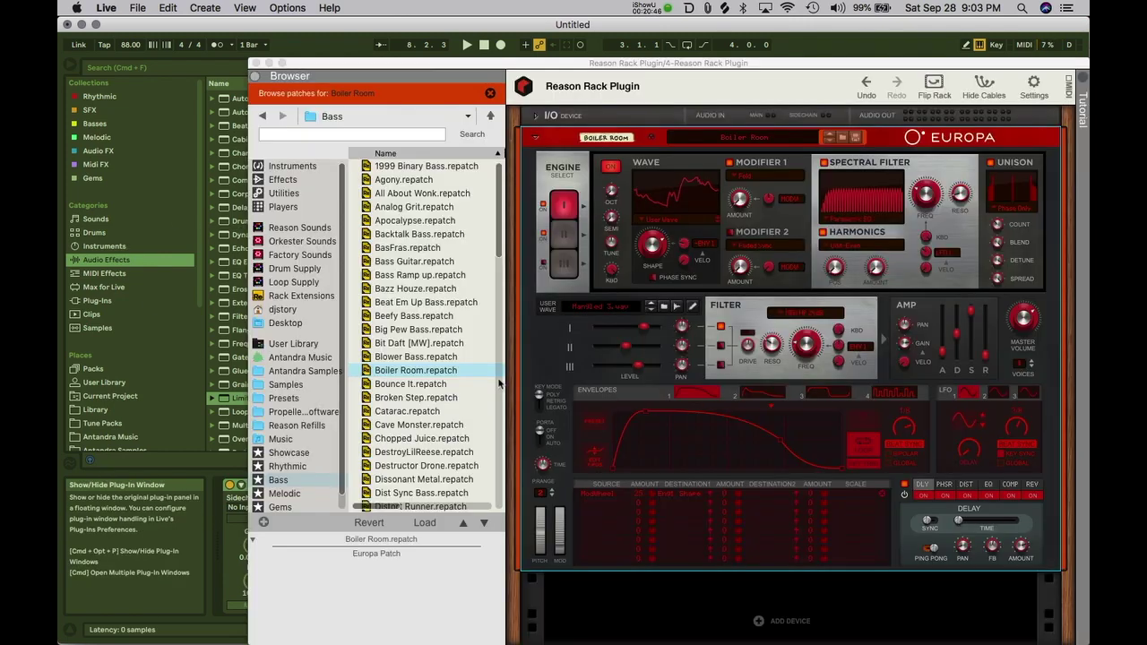
# Step: Add the built-in Synchronous Effect Modulator to the rack below the Europa synthesizer
pyautogui.scroll(-3, 611, 538)
pyautogui.rightClick(611, 541)
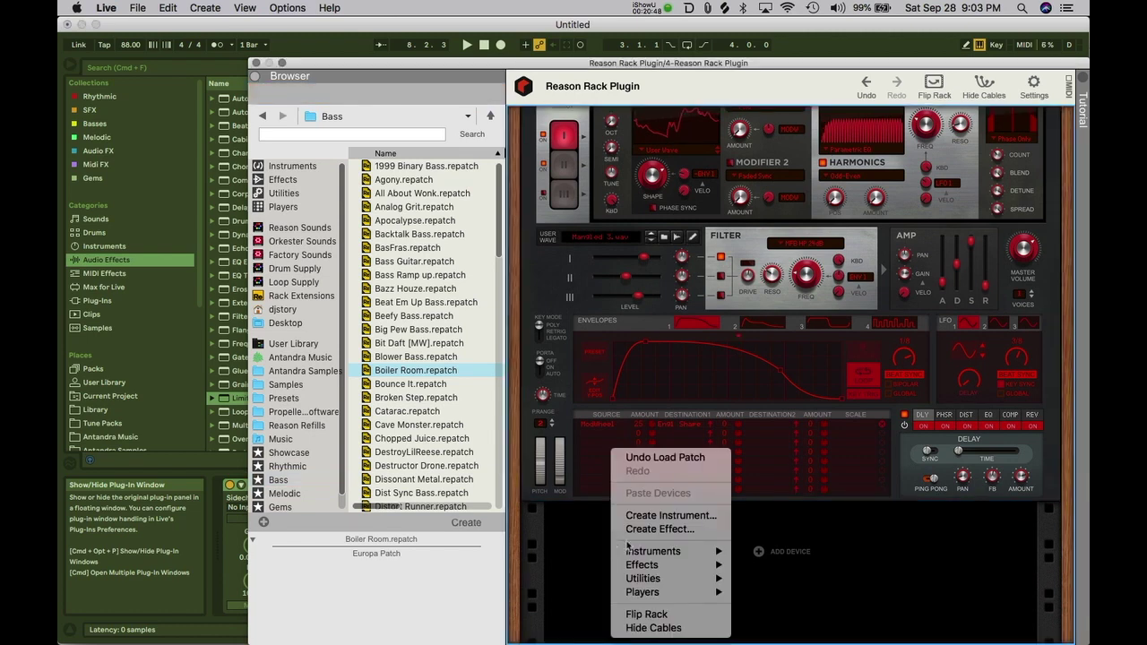
pyautogui.moveTo(642, 565)
pyautogui.moveTo(766, 573)
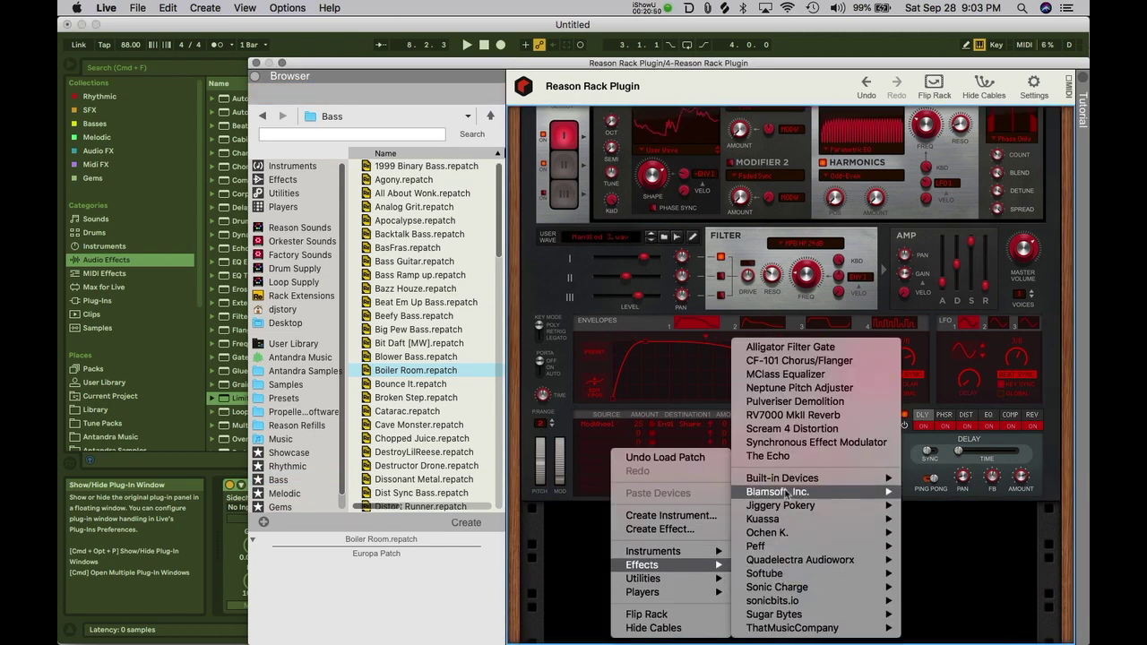
pyautogui.moveTo(773, 479)
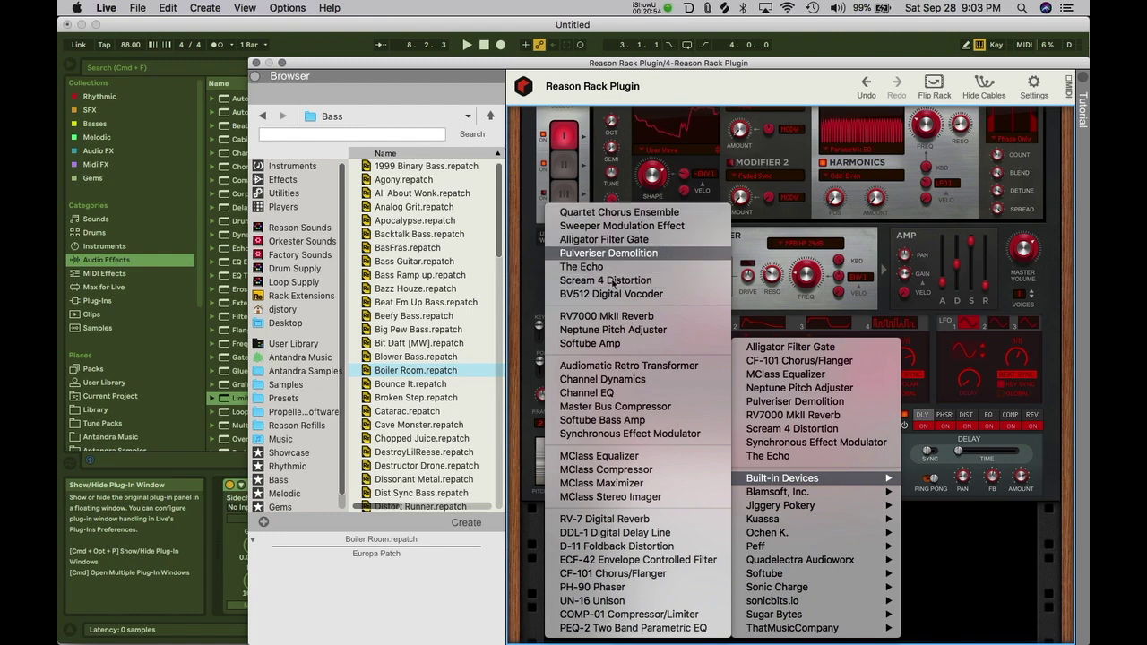
pyautogui.click(598, 437)
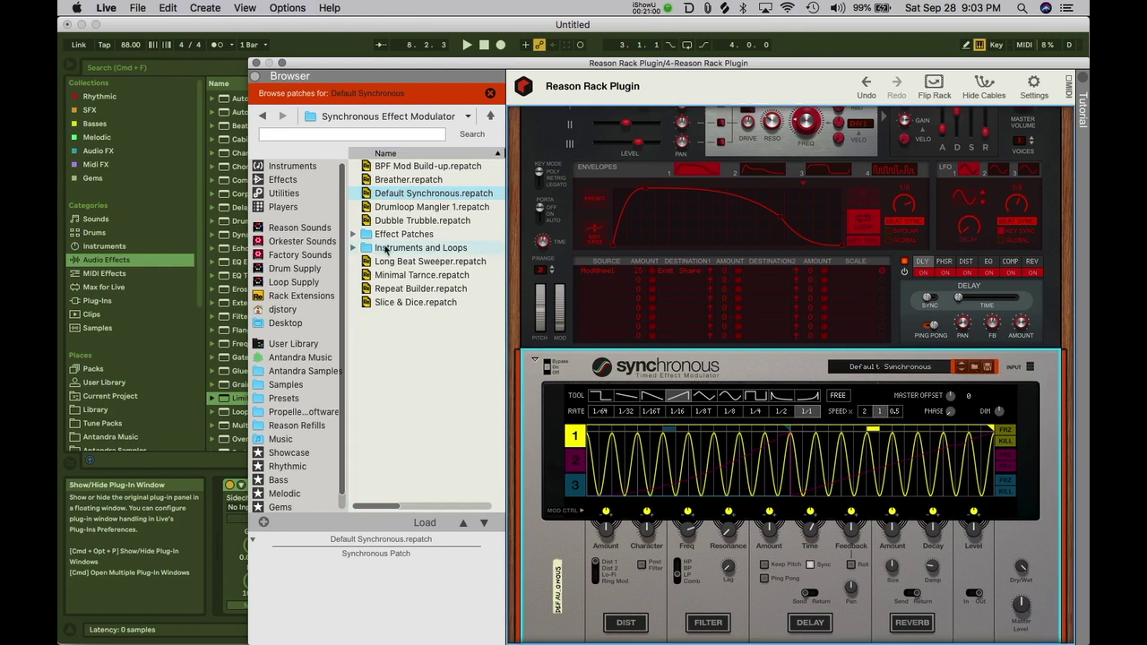
# Step: Load the Super-Long Sidechain patch from the Pumping folder of Effect Patches into Synchronous
pyautogui.doubleClick(395, 234)
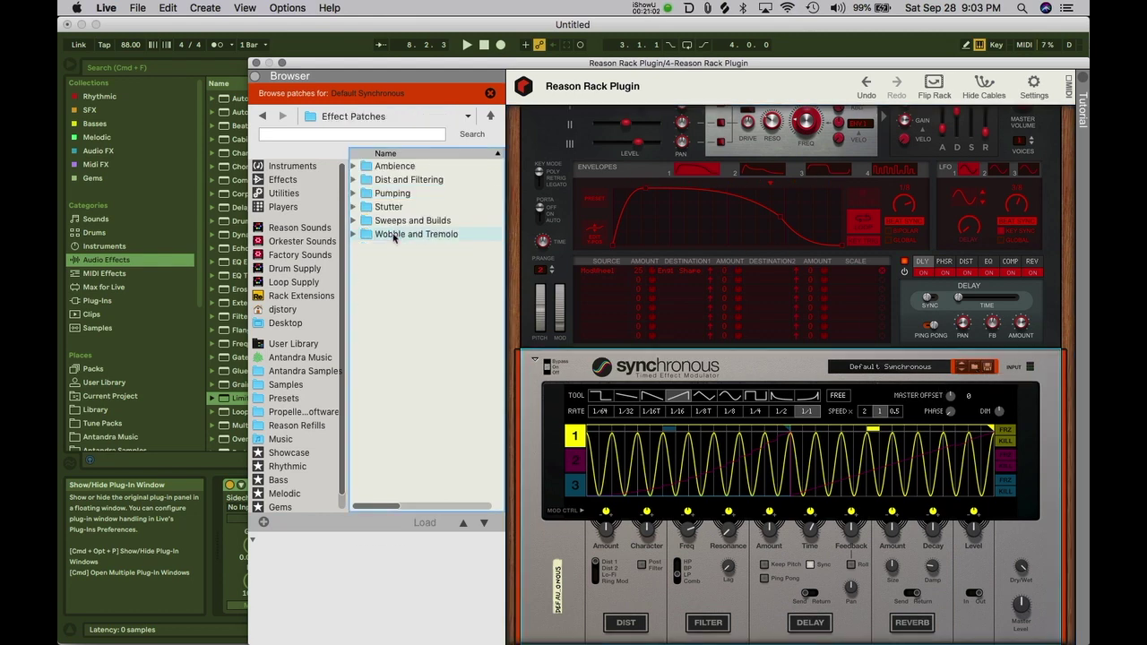
pyautogui.doubleClick(404, 194)
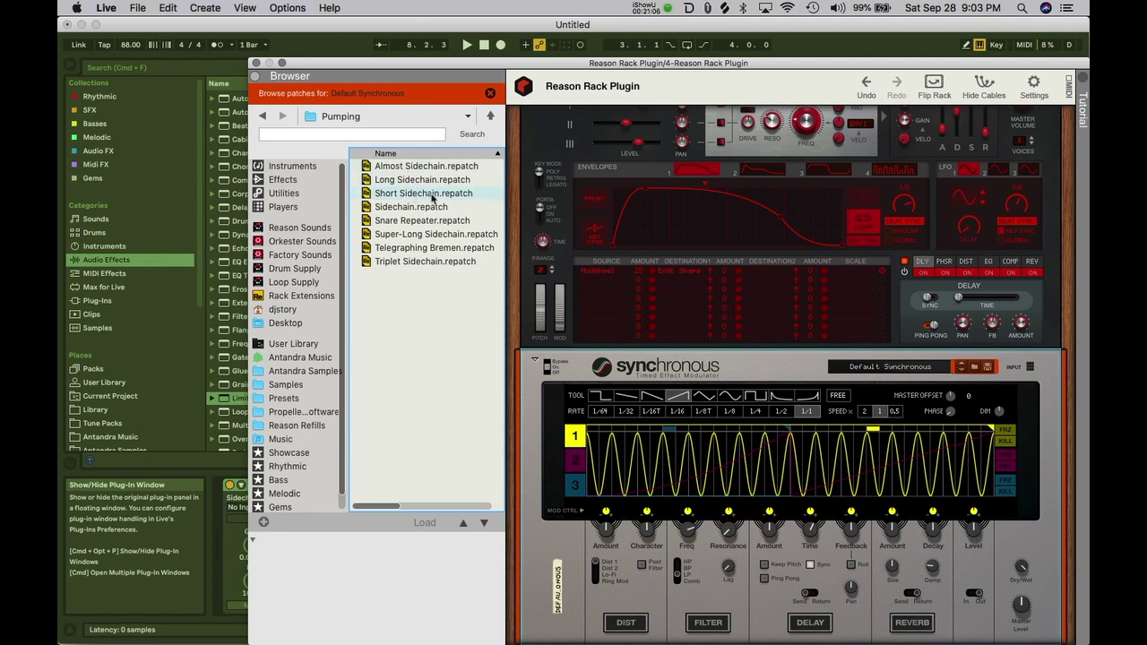
pyautogui.click(429, 235)
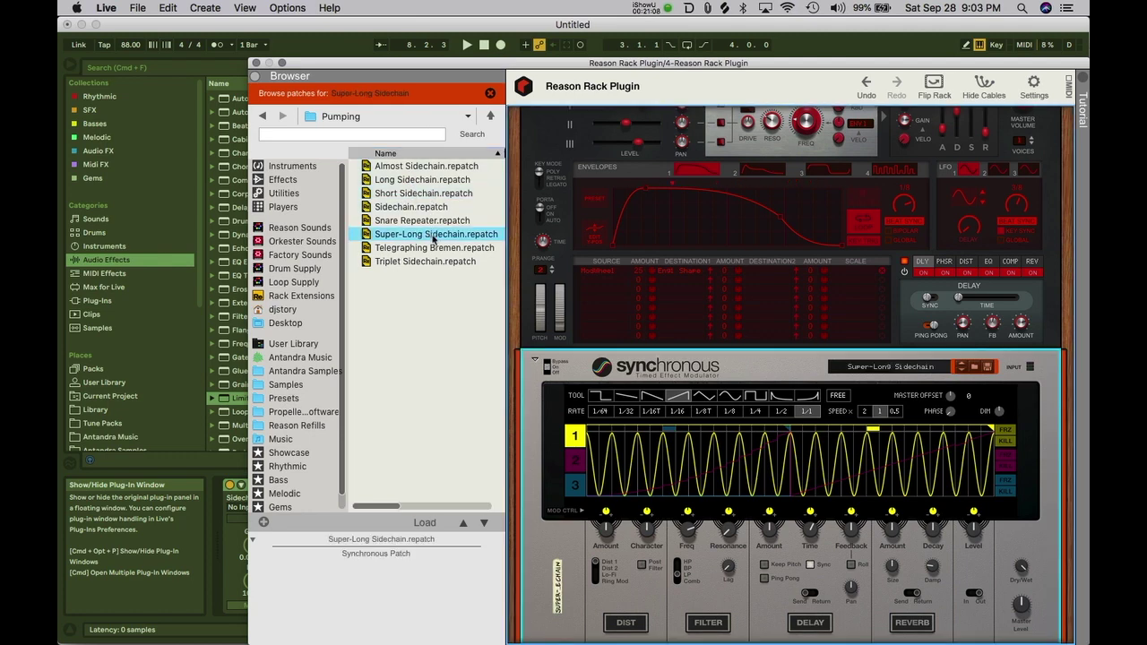
# Step: Audition the Short, Long, Almost, plain and Super-Long Sidechain, Snare Repeater, Telegraphing Bremen and Triplet Sidechain patches in Synchronous during playback
pyautogui.press('space')
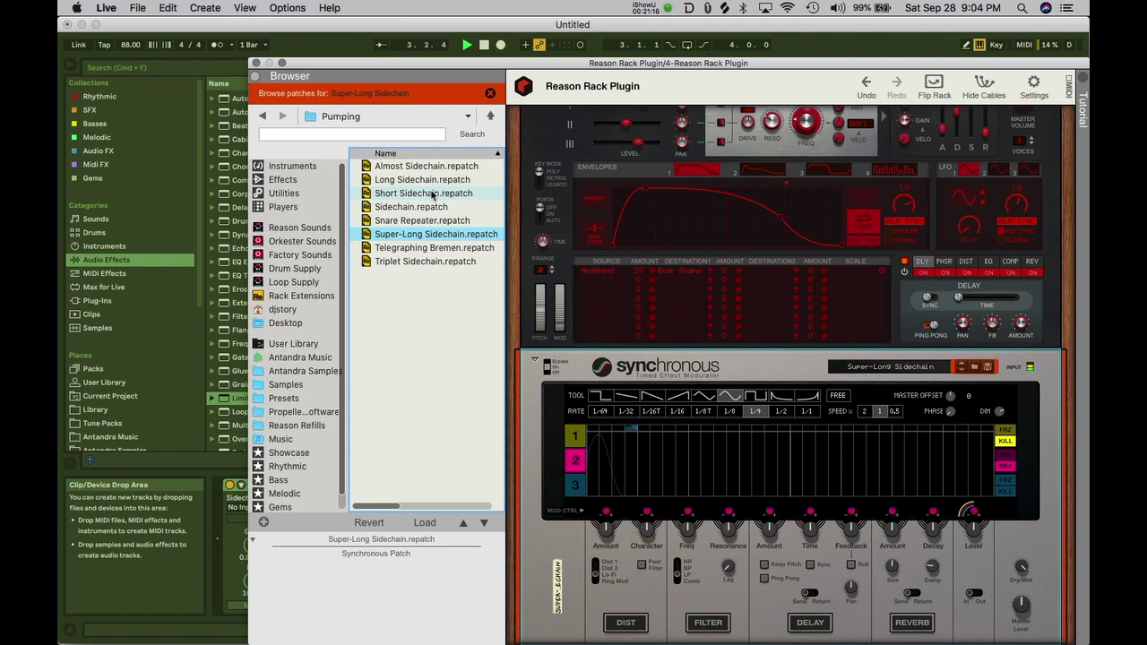
pyautogui.click(433, 194)
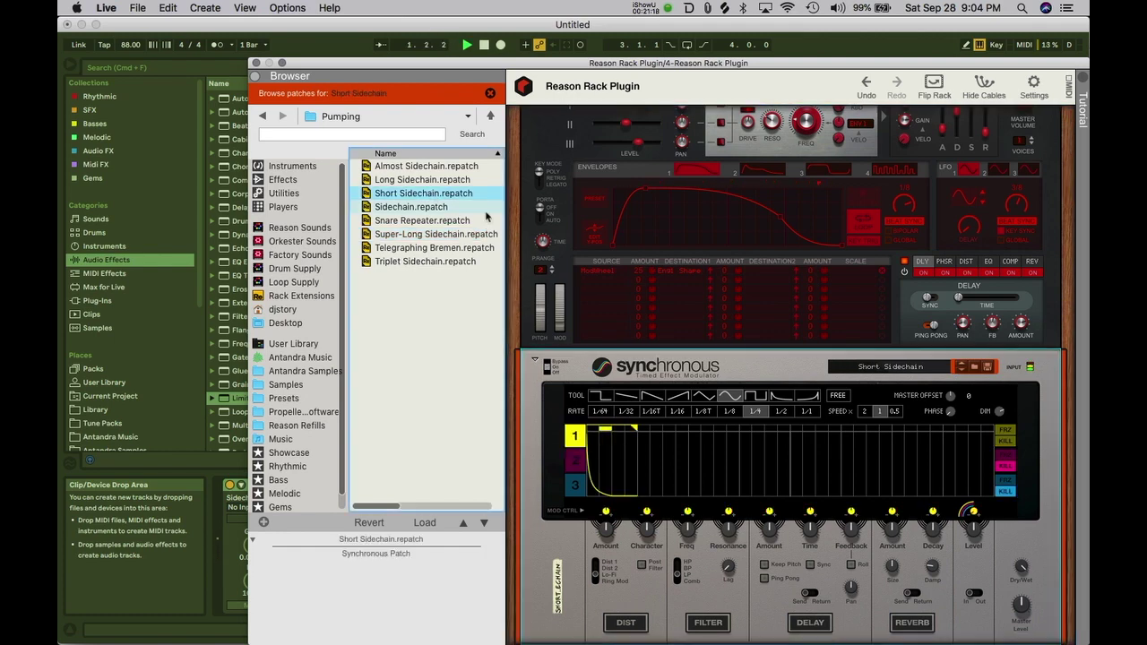
pyautogui.click(437, 182)
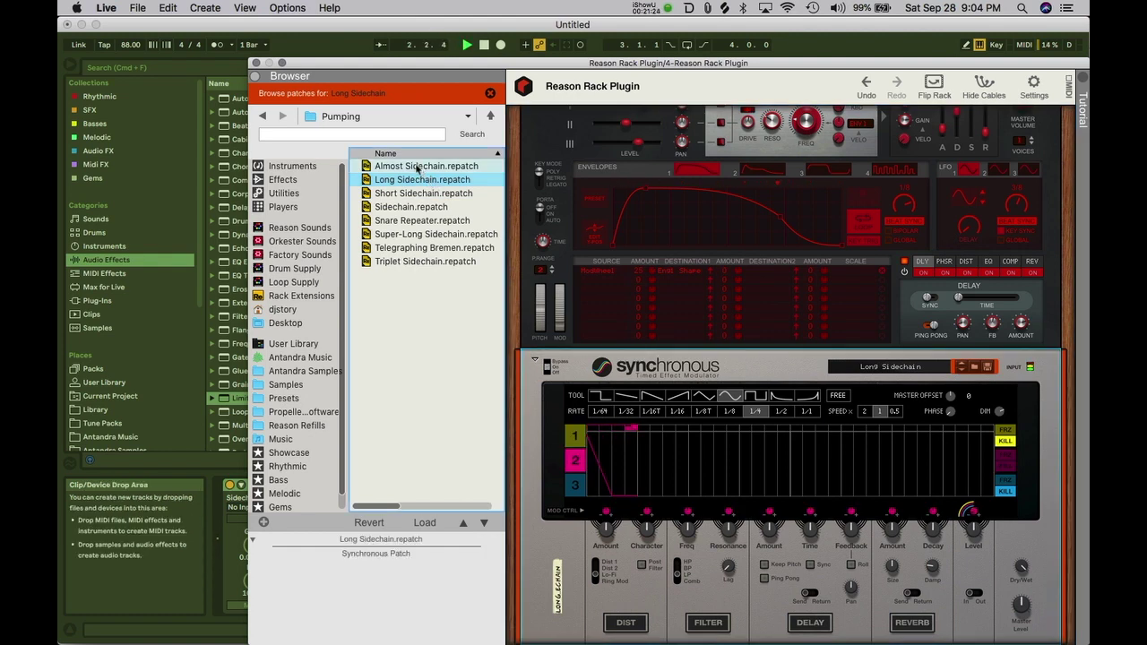
pyautogui.click(417, 167)
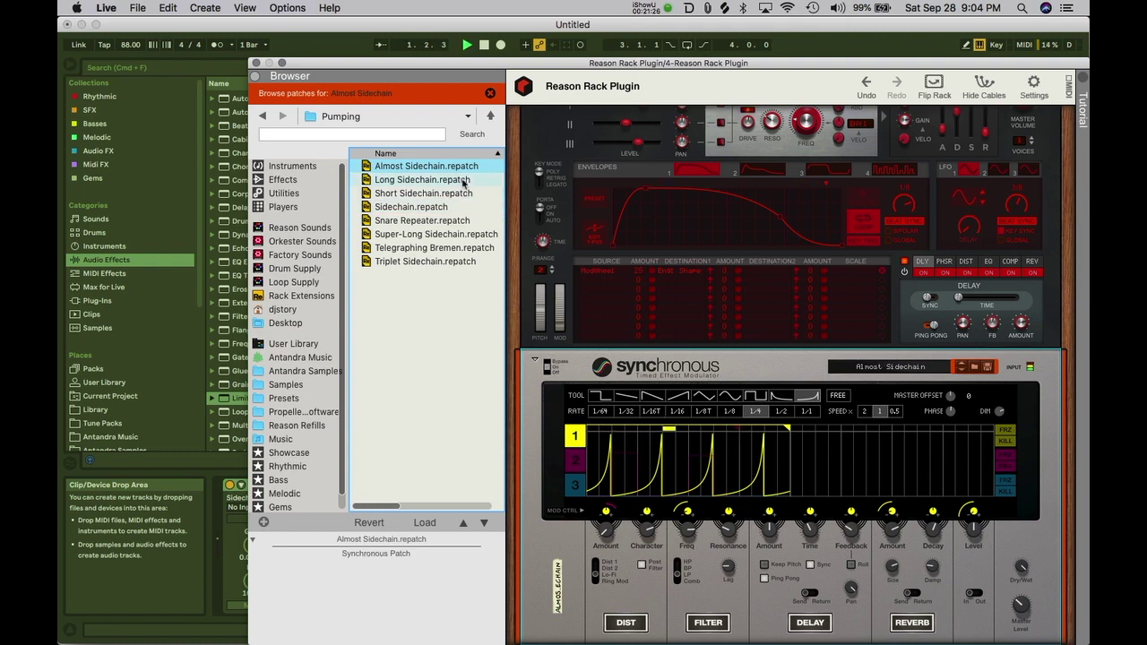
pyautogui.click(479, 205)
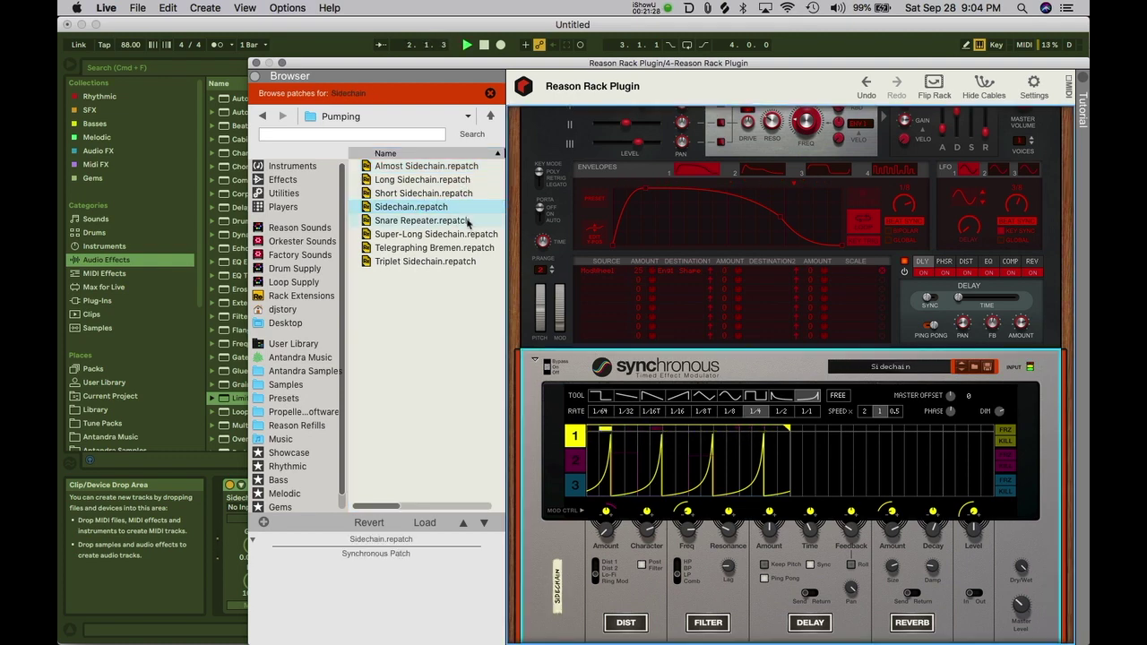
pyautogui.click(410, 220)
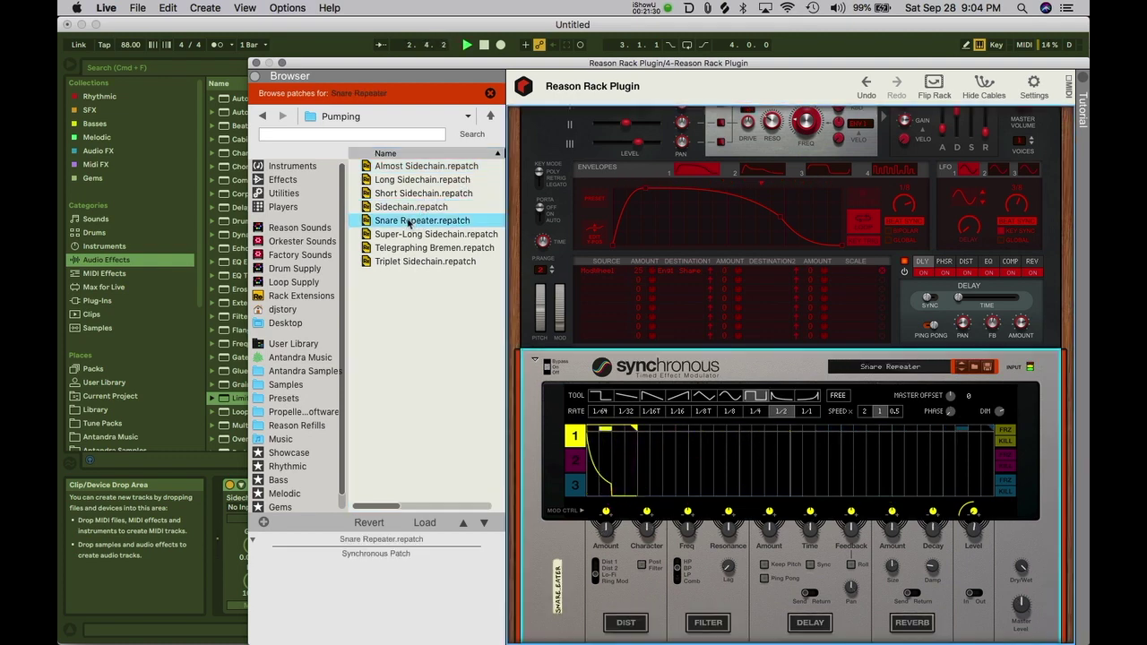
pyautogui.click(409, 234)
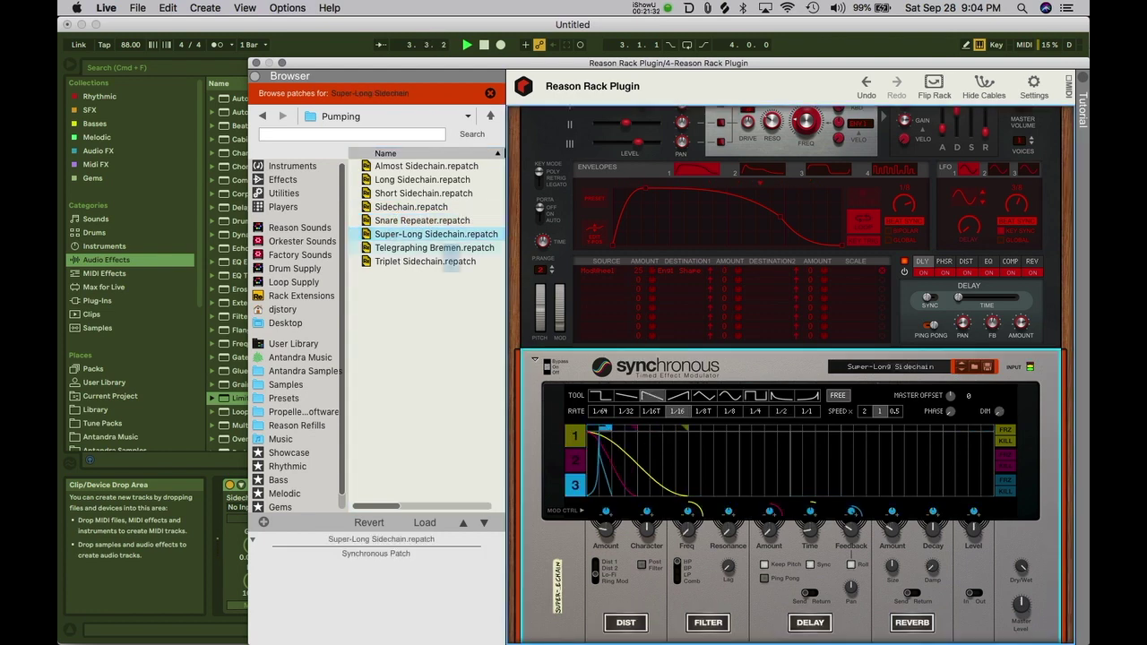
pyautogui.click(403, 250)
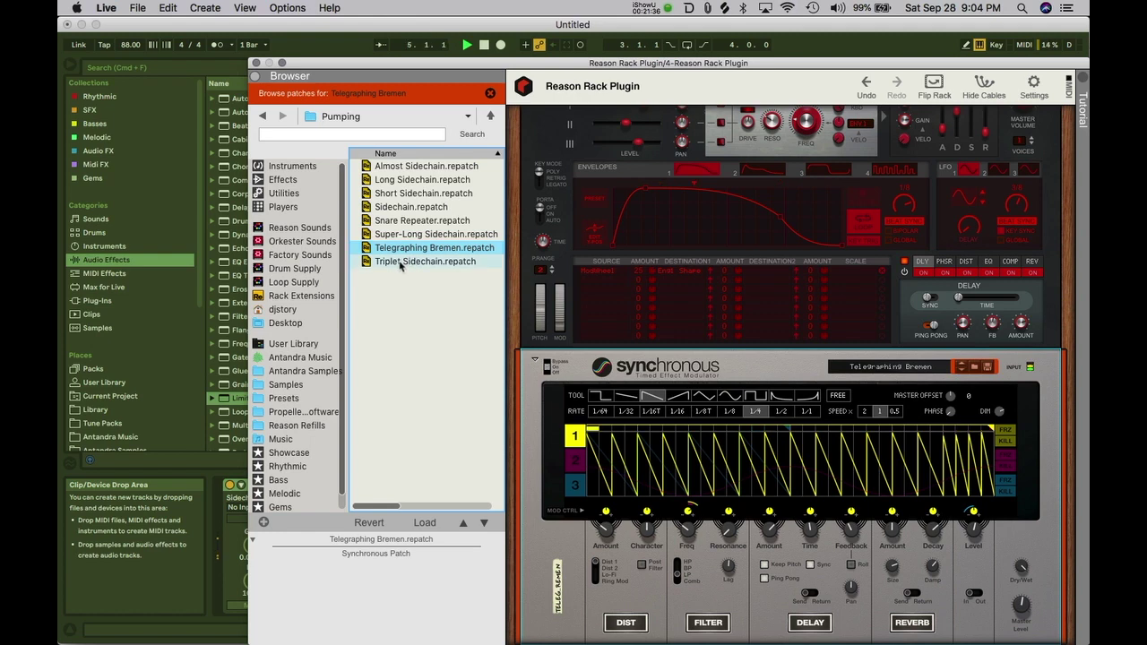
pyautogui.click(401, 262)
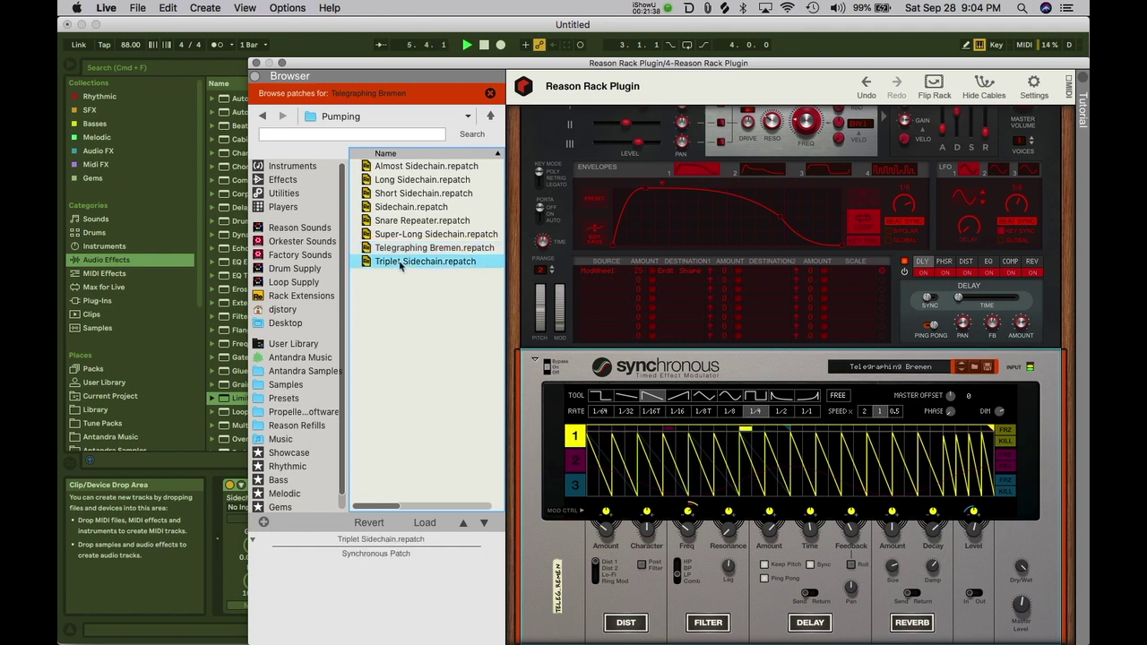
# Step: Compare the Long Sidechain and Short Sidechain patches in Synchronous and keep Long Sidechain loaded
pyautogui.click(400, 181)
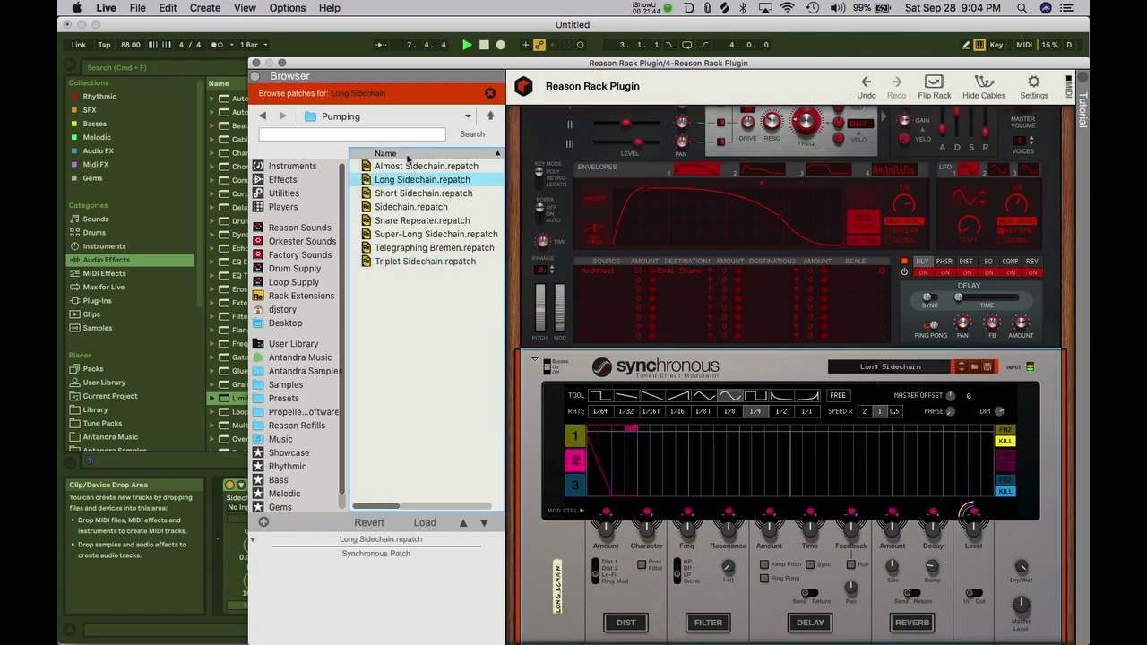
pyautogui.click(398, 194)
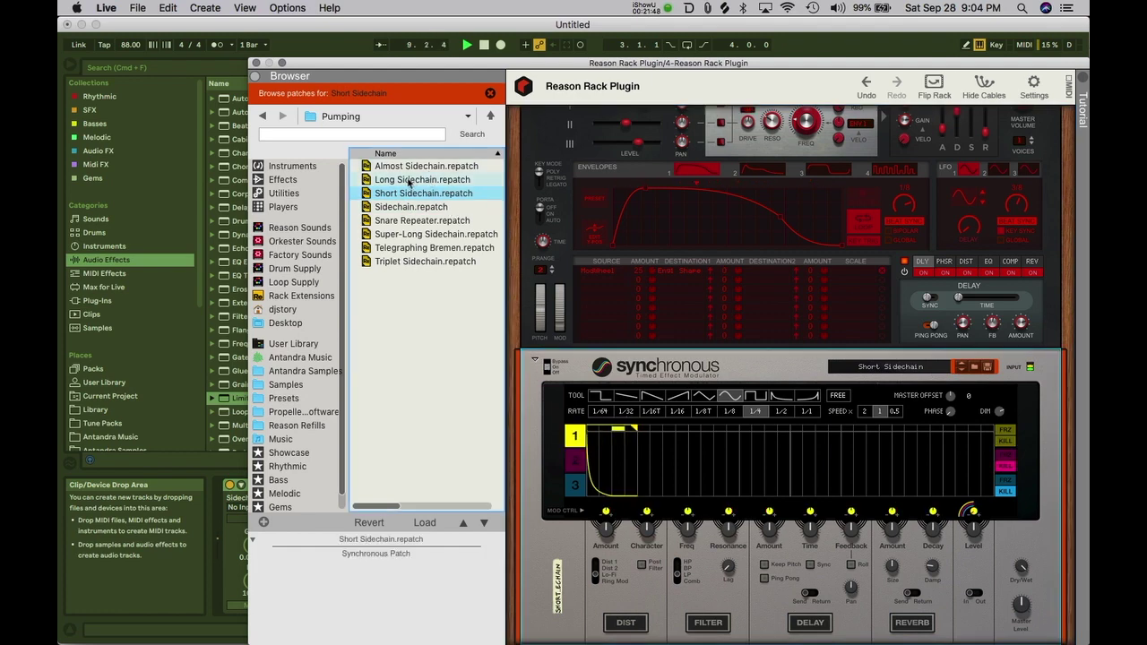
pyautogui.click(408, 181)
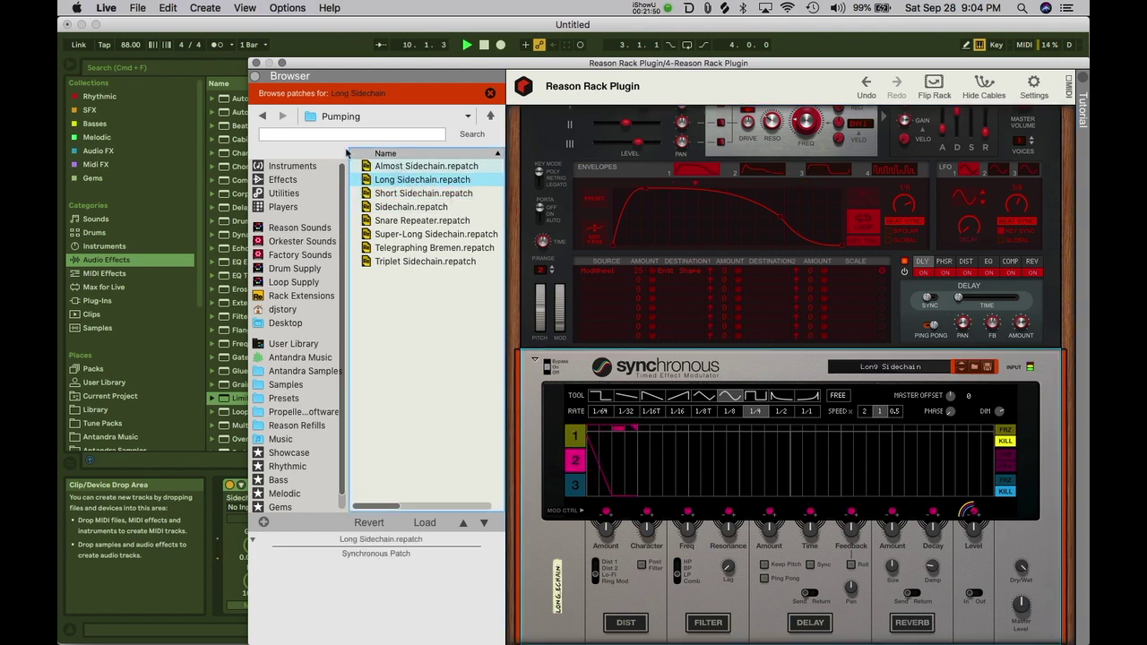
# Step: Close the track 4 rack window and reactivate tracks 5 and 6 in the mixer
pyautogui.click(256, 63)
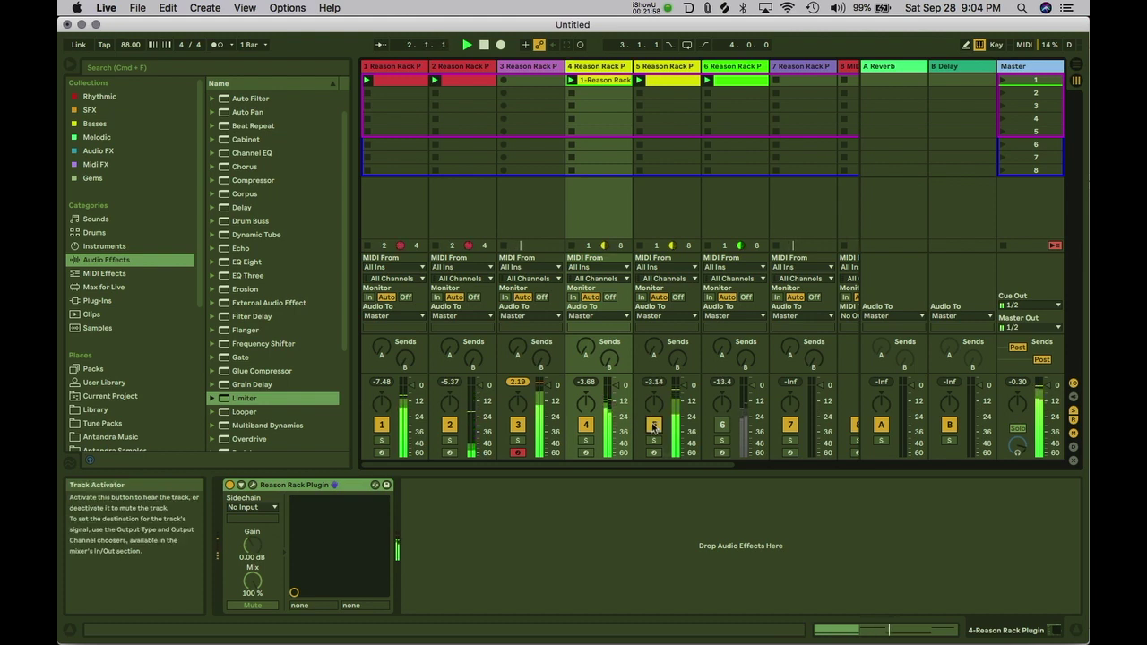
pyautogui.moveTo(684, 387); pyautogui.dragTo(685, 392)
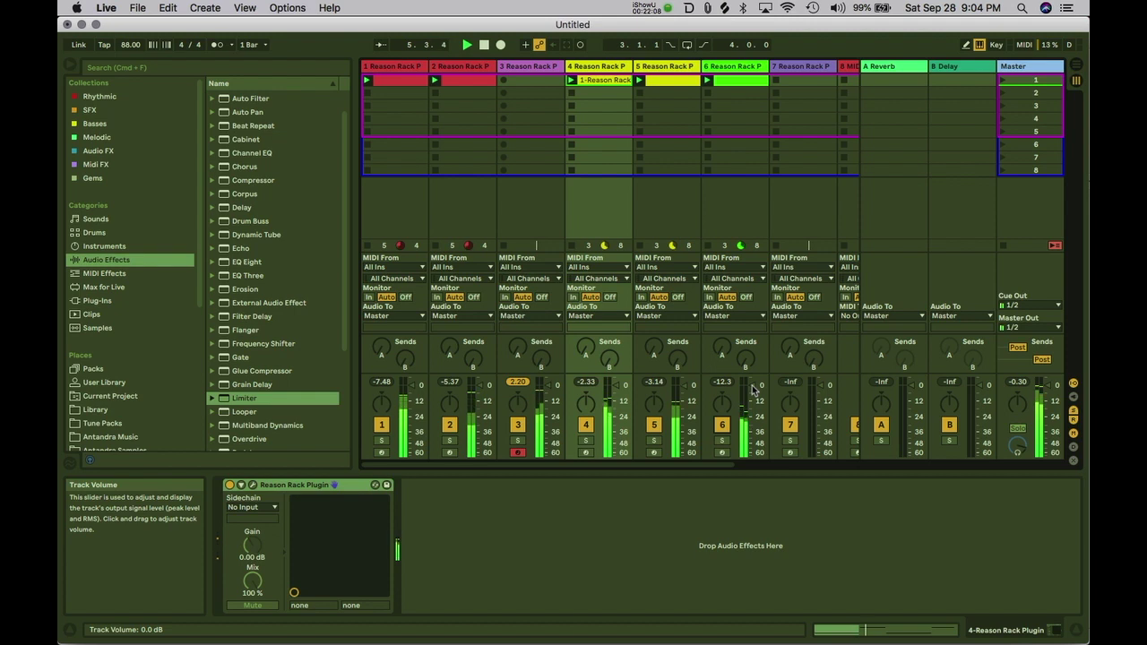
# Step: Insert a new MIDI track after track 6 and load the VST3 Reason Rack Plugin onto it
pyautogui.click(730, 67)
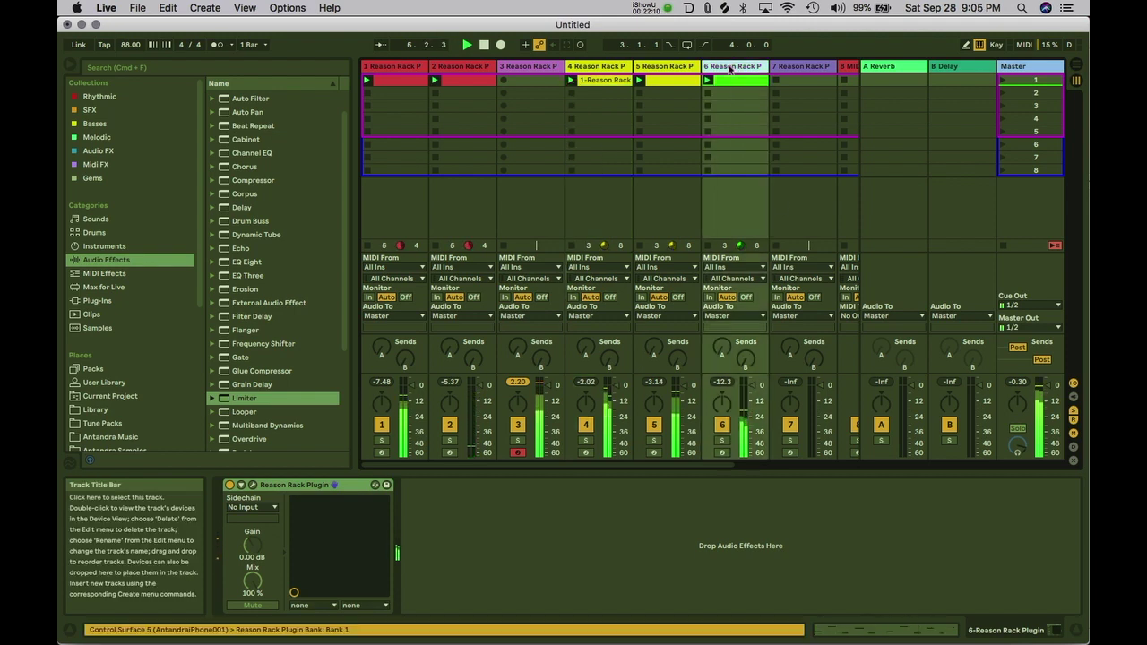
pyautogui.press('super+shift+t')
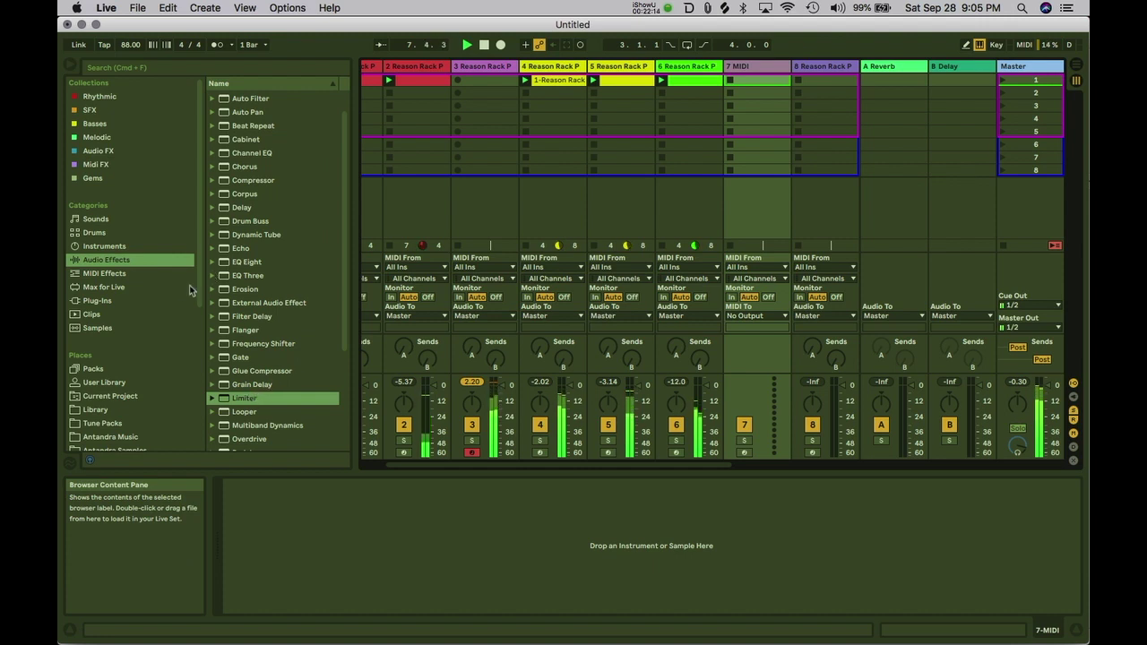
pyautogui.click(119, 302)
pyautogui.click(282, 246)
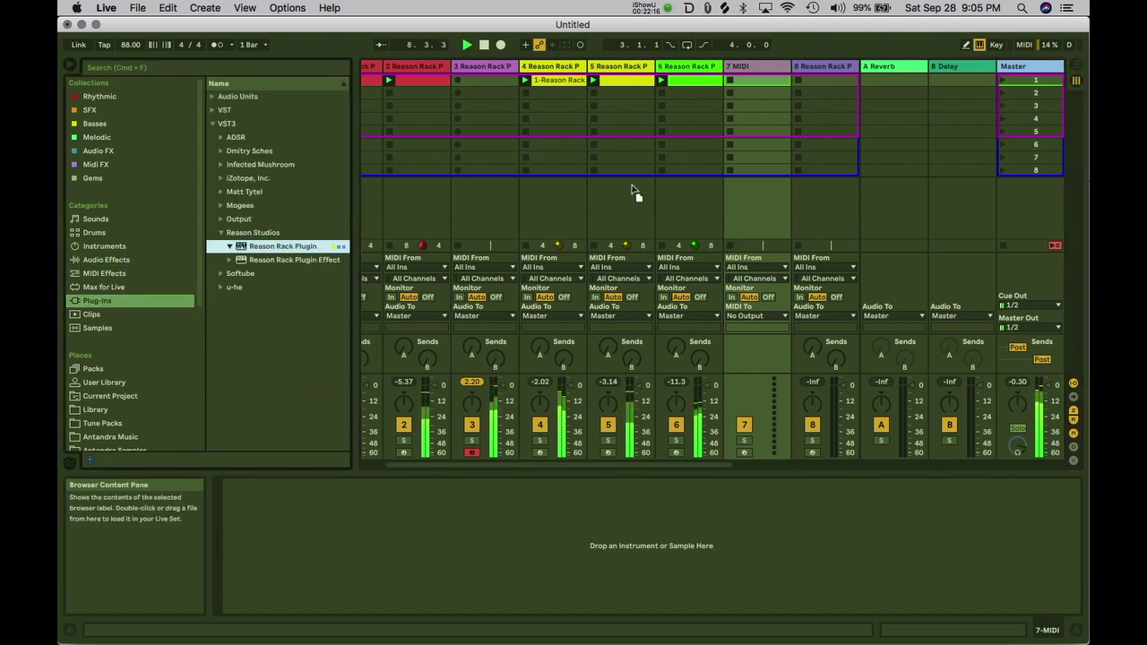
pyautogui.moveTo(765, 123); pyautogui.dragTo(764, 123)
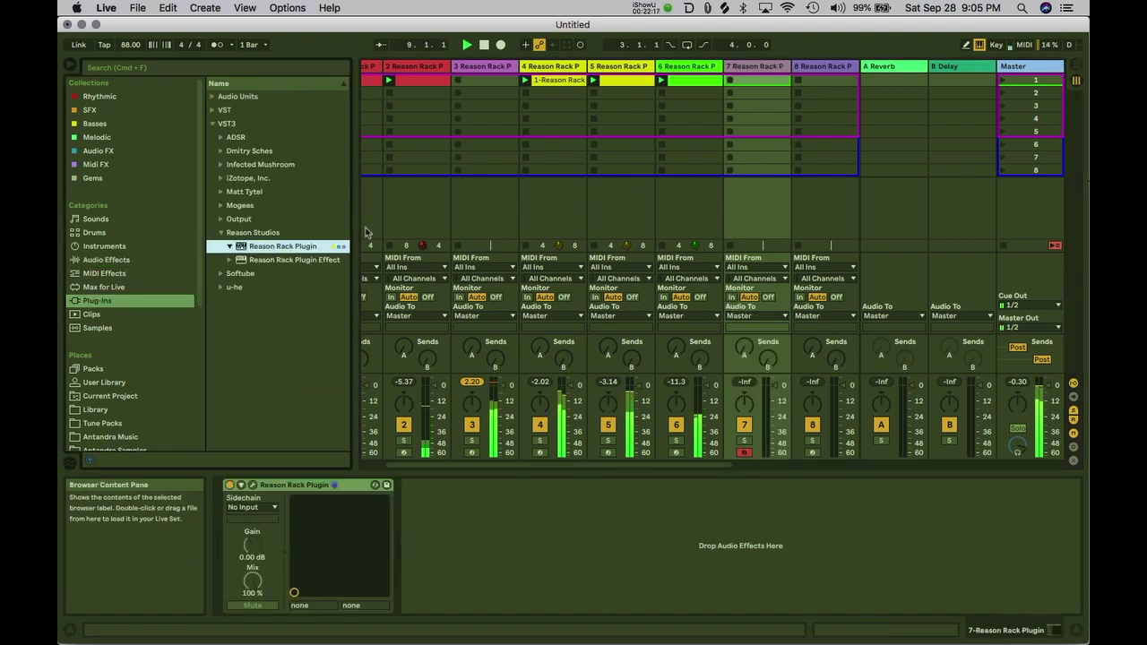
# Step: Open the rack window on track 7 and add Rob Papen's SubBoomBassRE Instrument to the empty rack
pyautogui.click(252, 486)
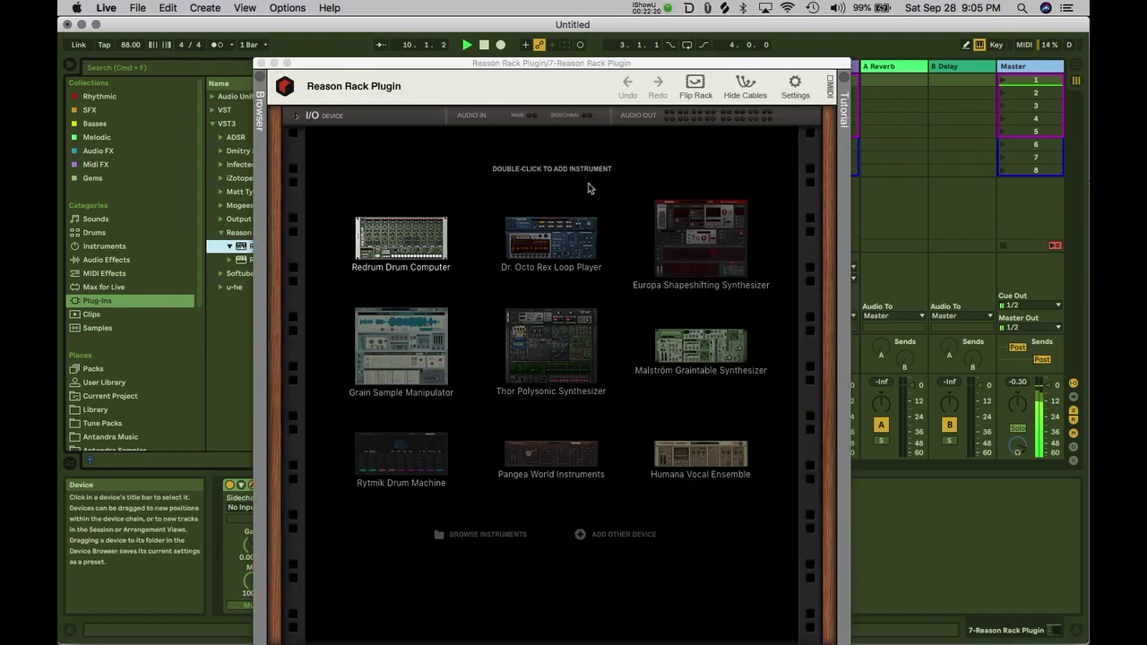
pyautogui.moveTo(585, 67); pyautogui.dragTo(576, 5)
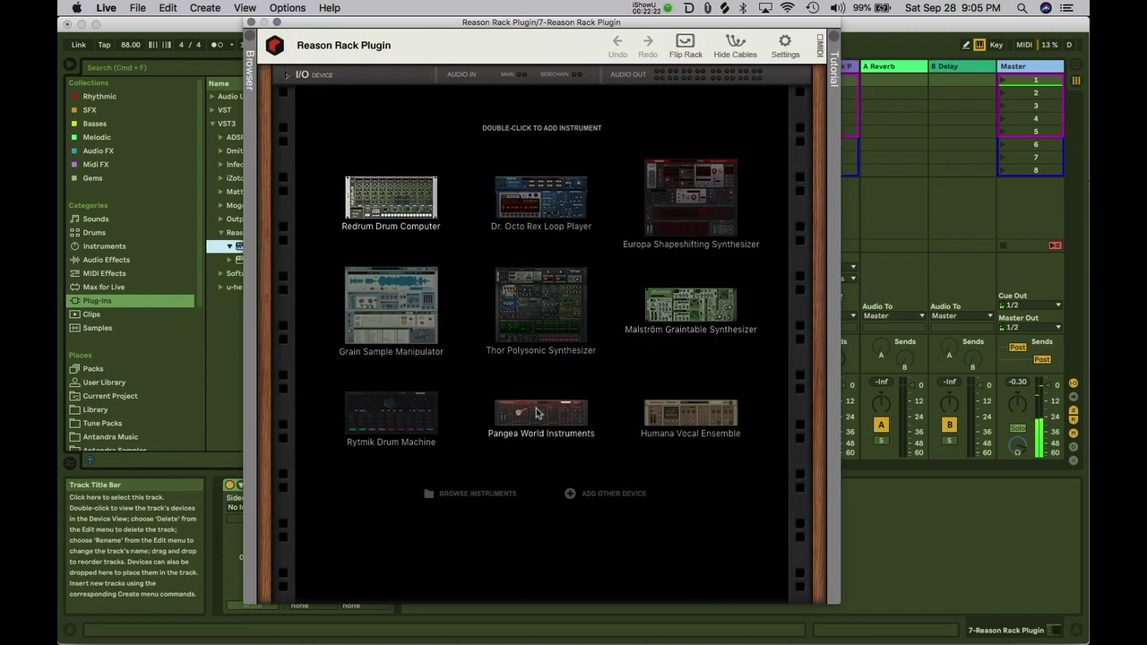
pyautogui.click(592, 492)
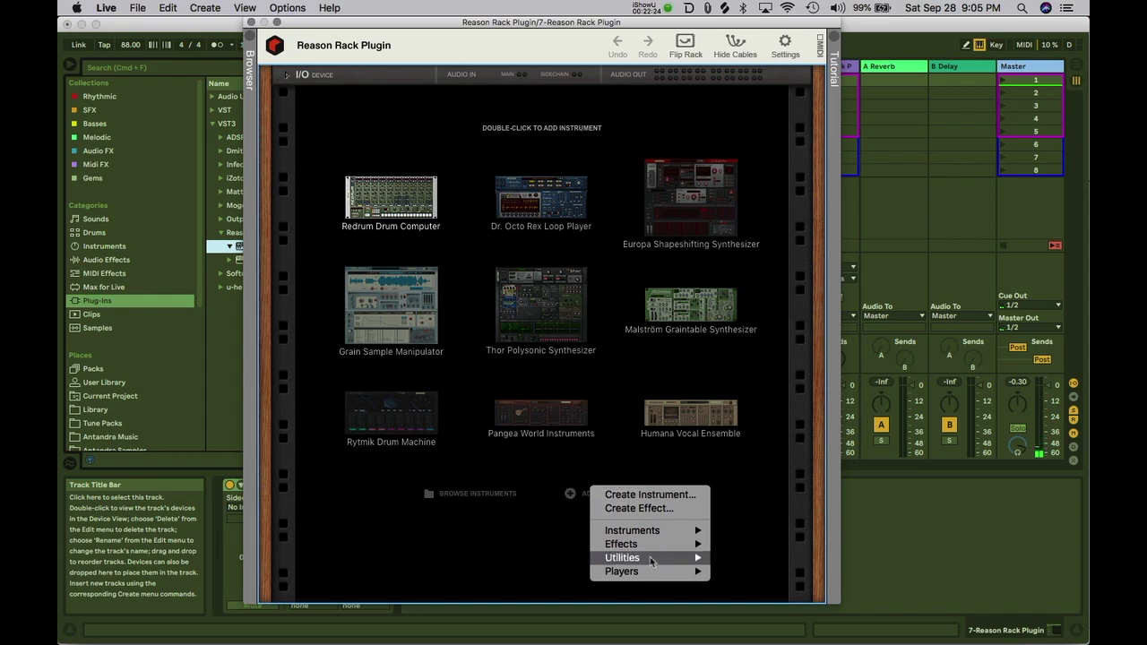
pyautogui.moveTo(645, 531)
pyautogui.moveTo(783, 617)
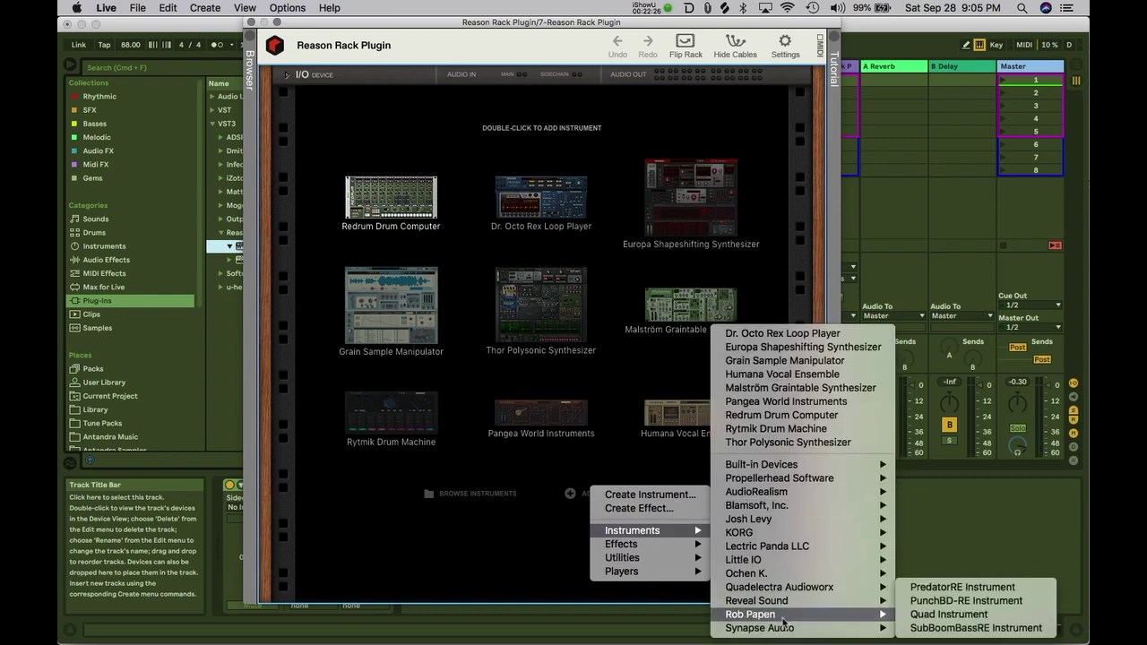
pyautogui.click(937, 630)
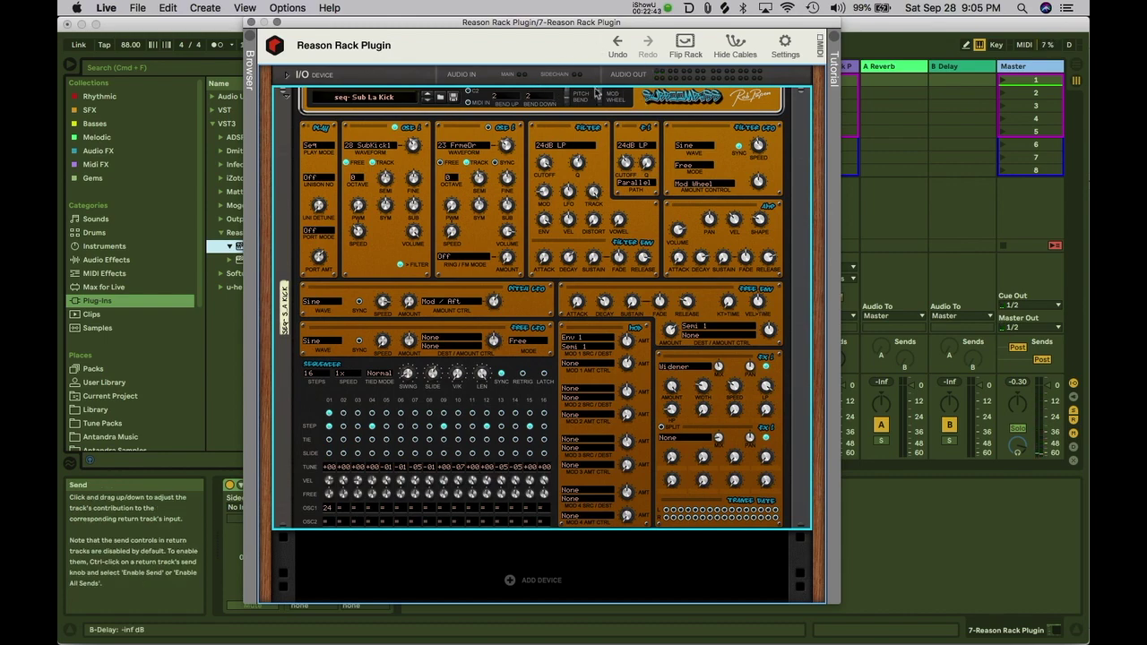
# Step: Audition SubBoomBass patches seq- Muchos FX, seq- SBB Groove 1b, sub- RnB DeepBass 1, sub- Moved by You, sub- MelloPunch and sub- Into DjembeBoost
pyautogui.click(440, 96)
pyautogui.click(422, 246)
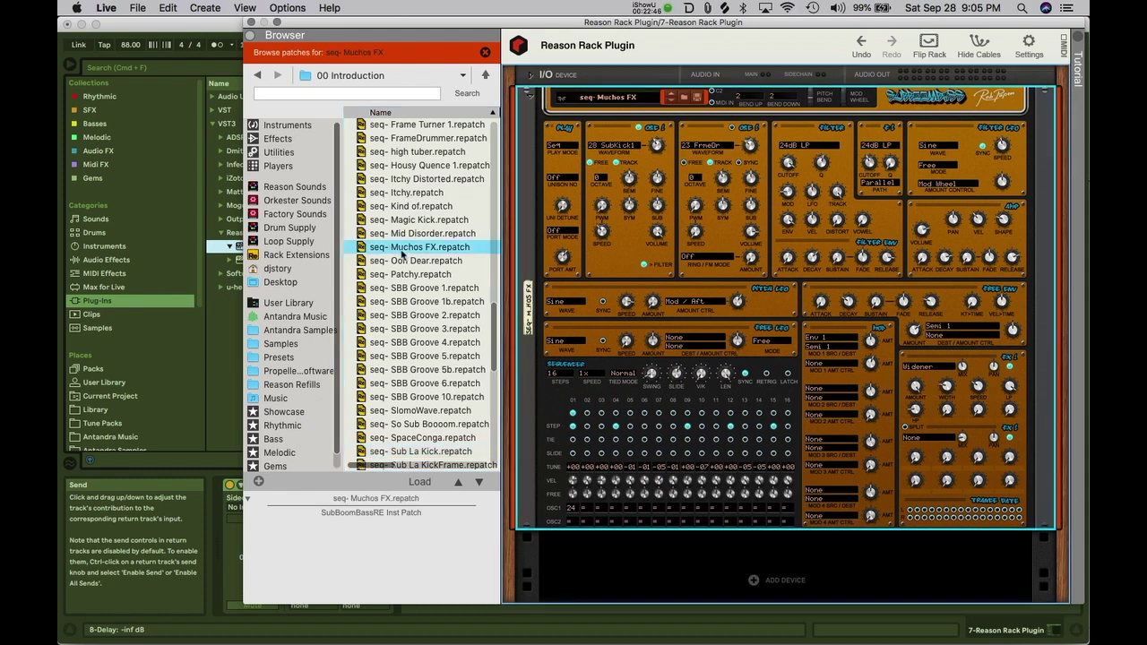
pyautogui.click(399, 302)
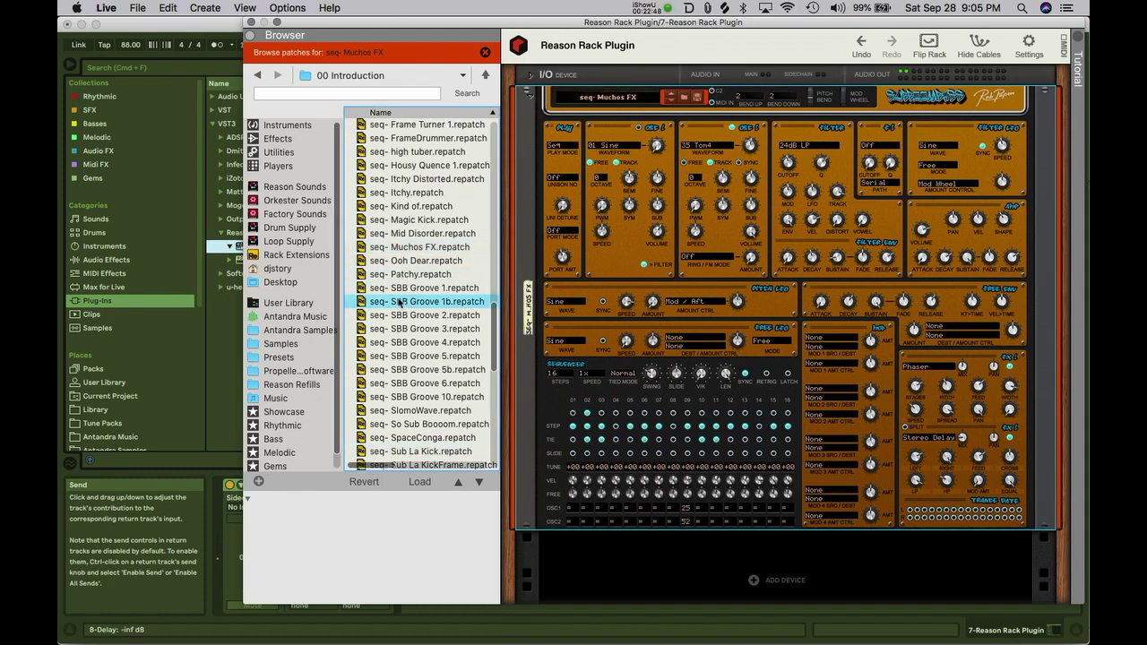
pyautogui.scroll(-10, 408, 359)
pyautogui.click(408, 359)
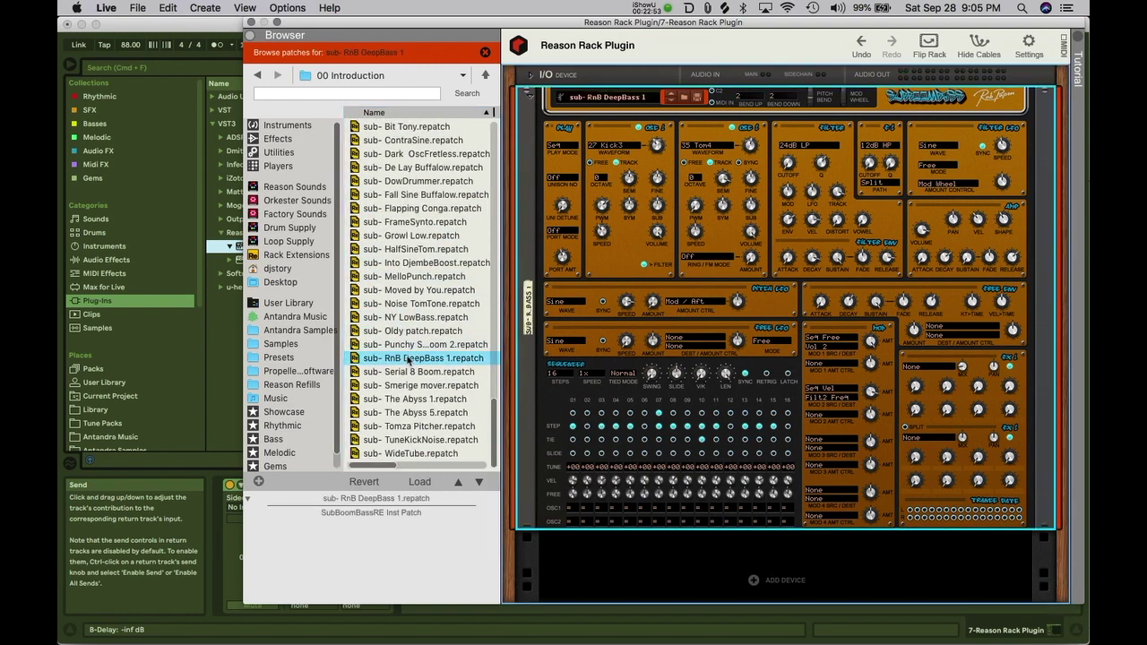
pyautogui.click(402, 296)
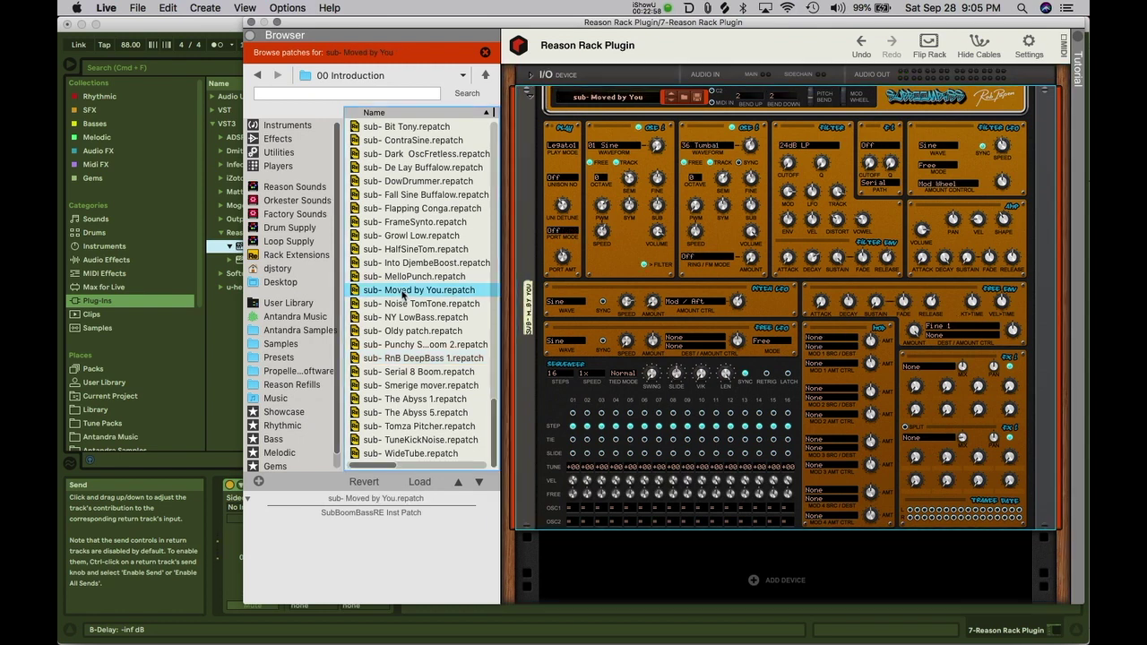
pyautogui.click(403, 278)
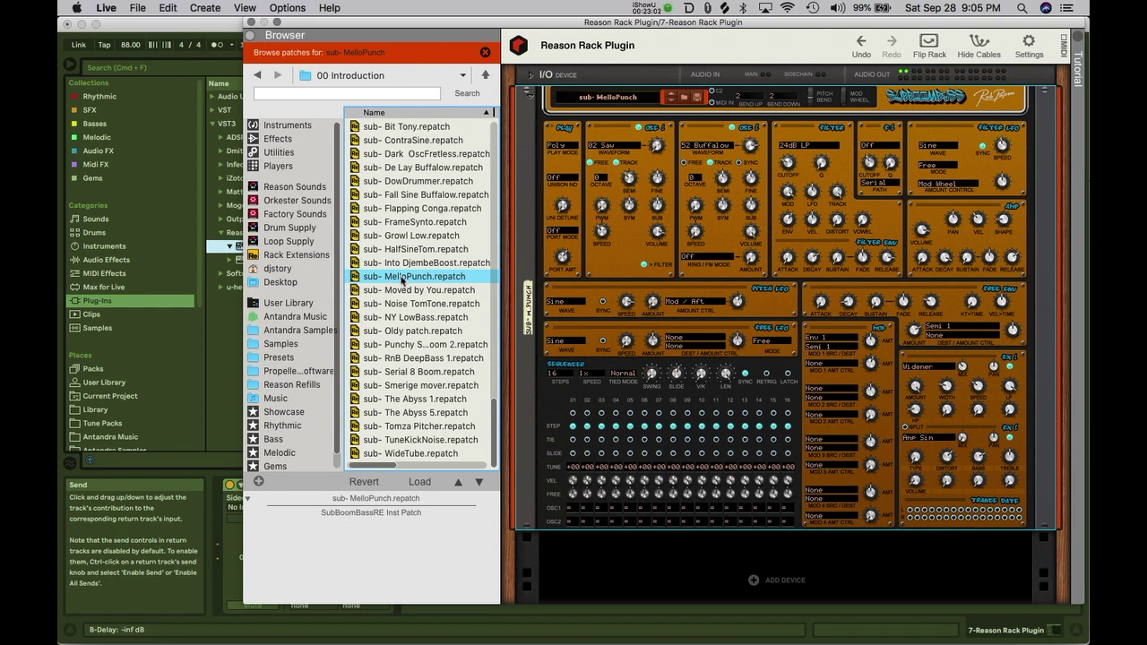
pyautogui.click(403, 261)
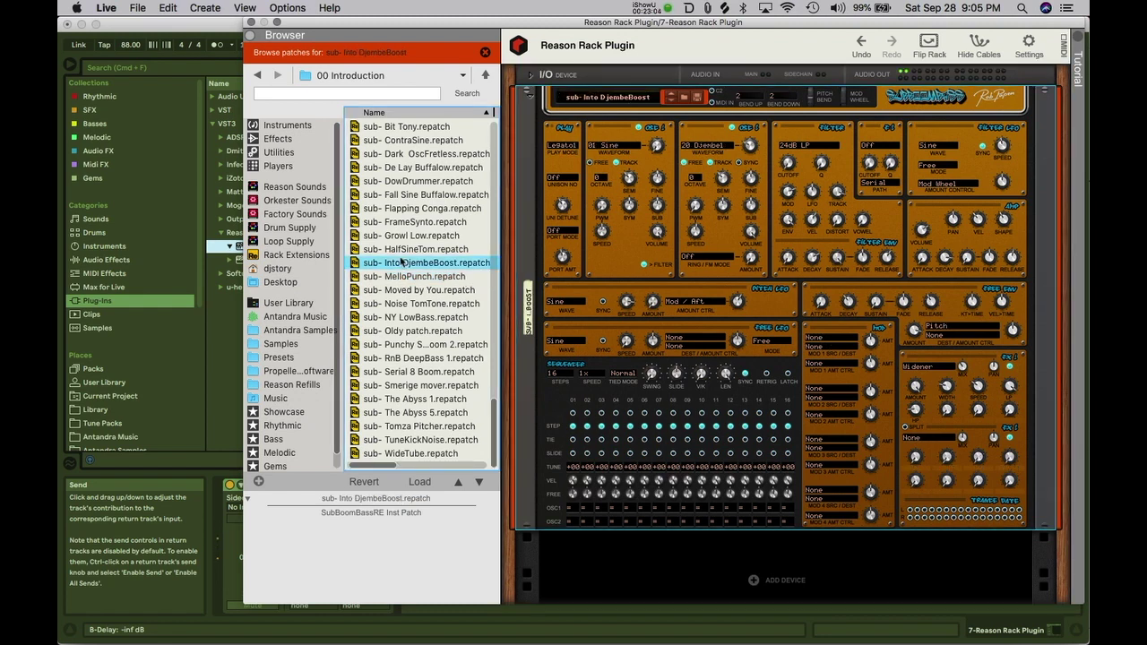
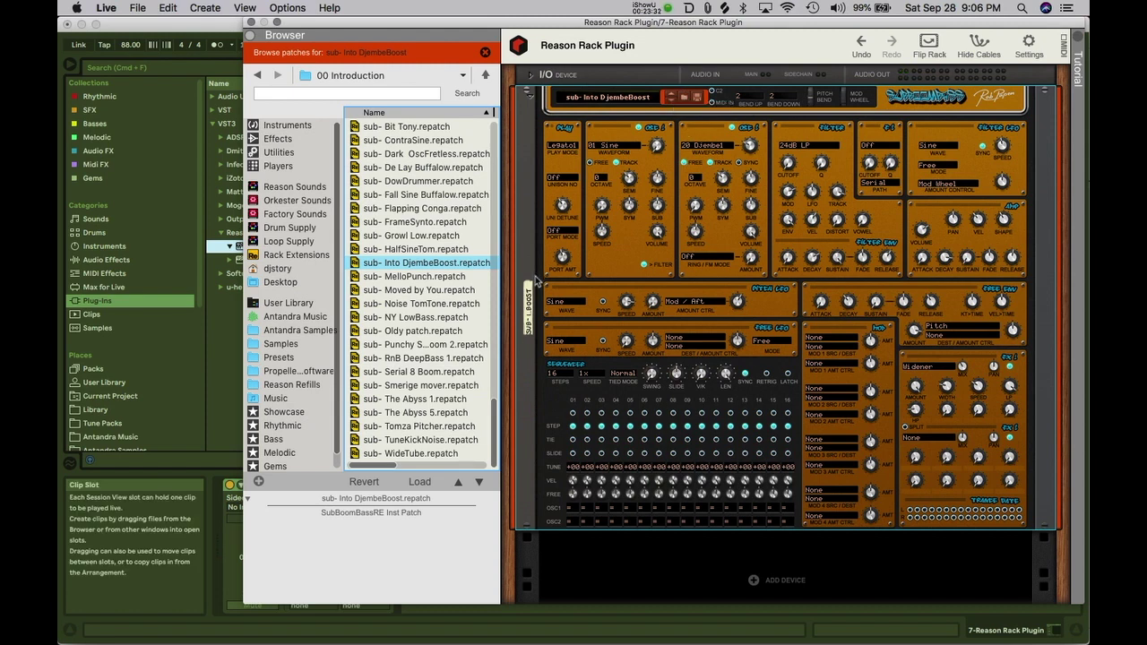
# Step: Audition the sub- RnB DeepBass 1, sub- The Abyss 1 and sub- Tomza Pitcher patches in SubBoomBass
pyautogui.click(427, 362)
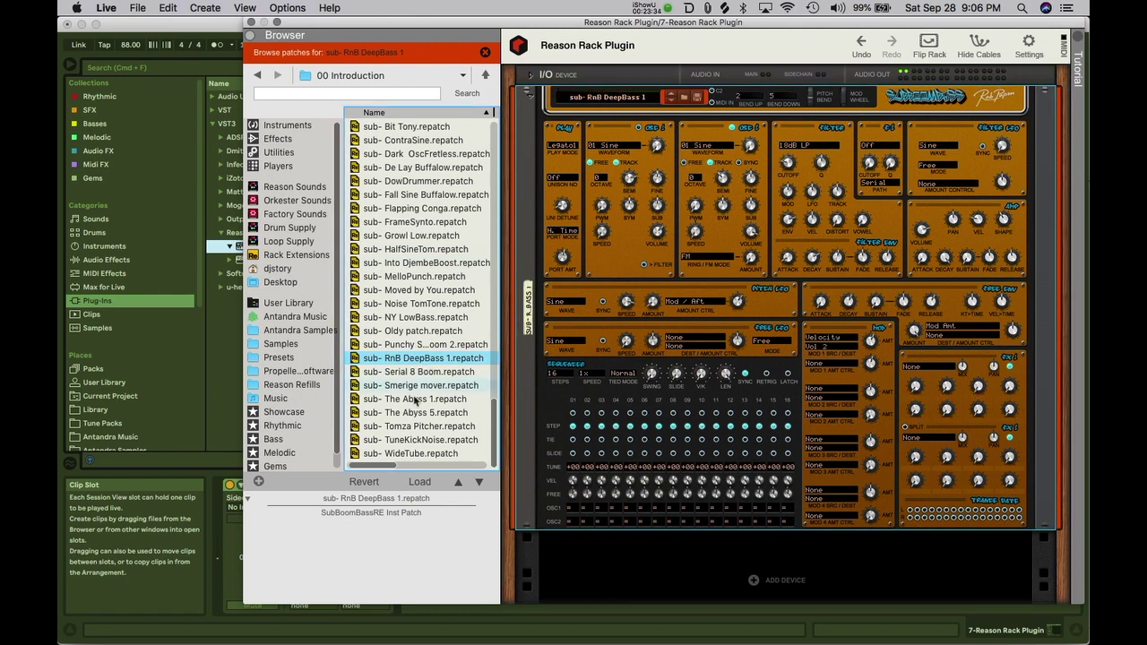
pyautogui.click(415, 400)
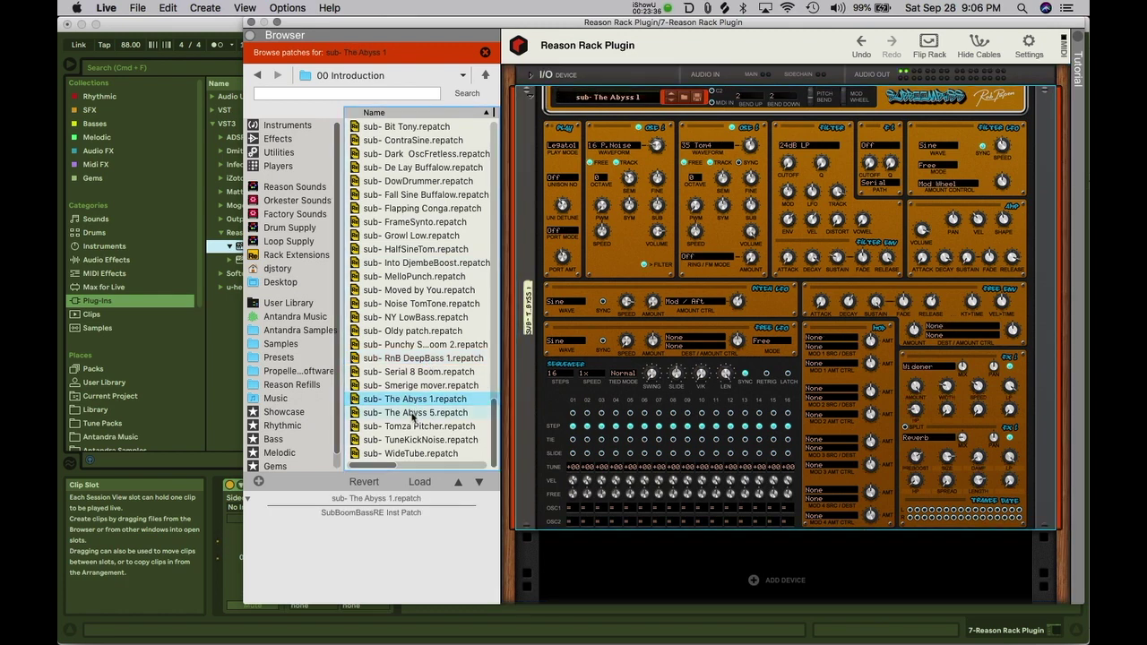
pyautogui.click(413, 427)
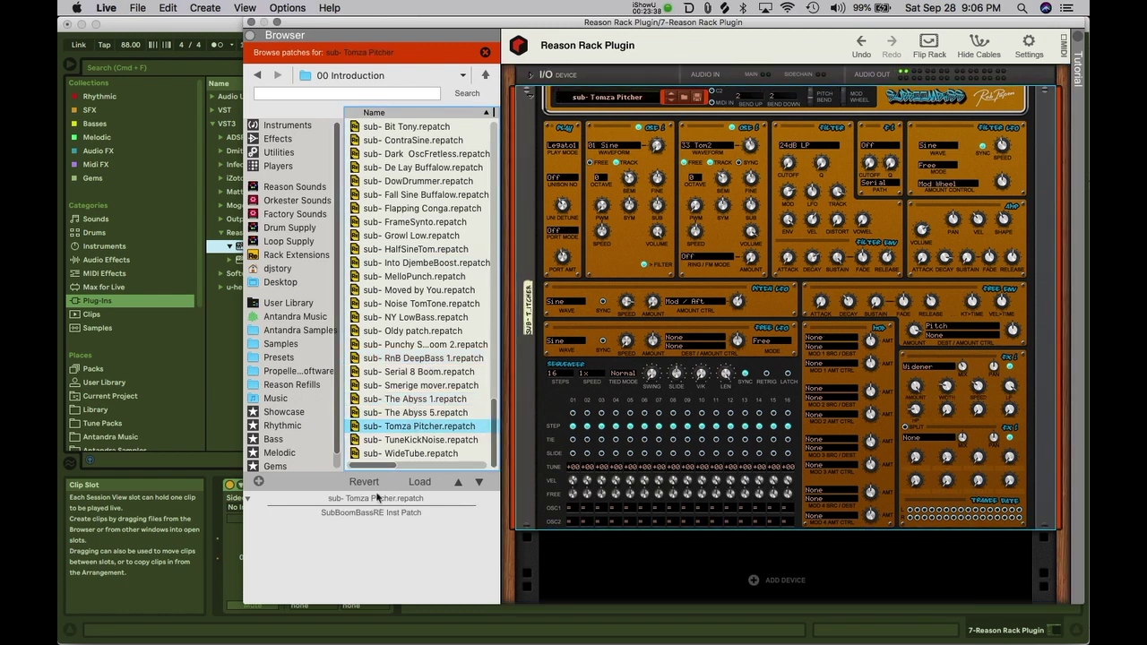
pyautogui.hscroll(1, 391, 465)
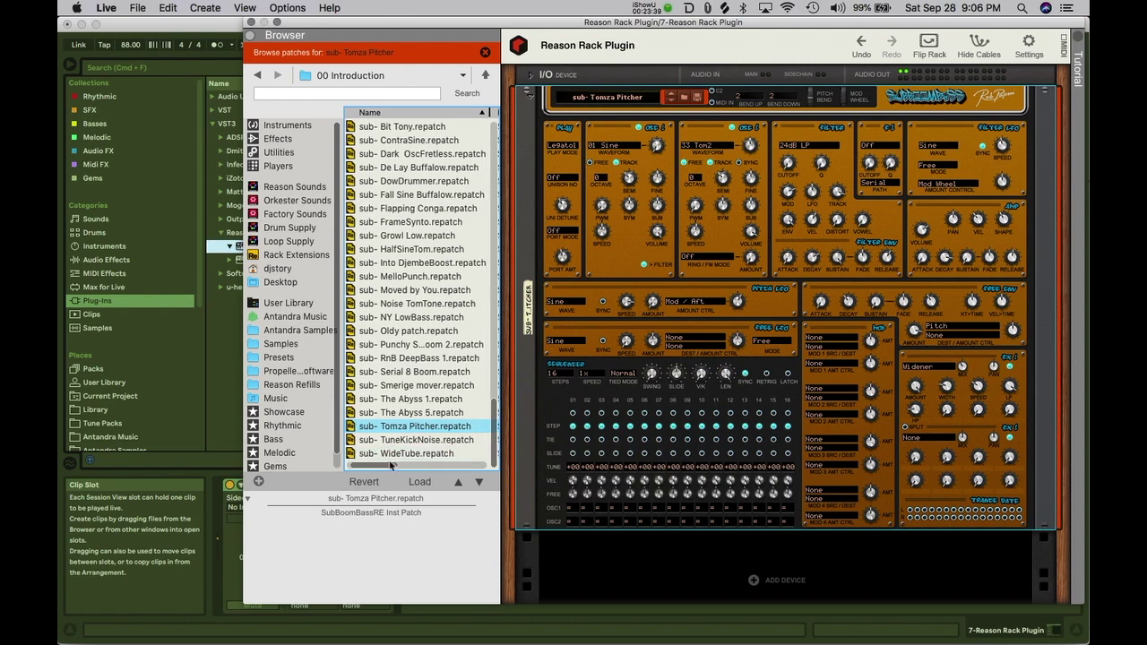
# Step: Load the seq- Patchy patch, then close the rack window and start playback with tracks 4 and 5 muted
pyautogui.scroll(5, 411, 401)
pyautogui.click(410, 395)
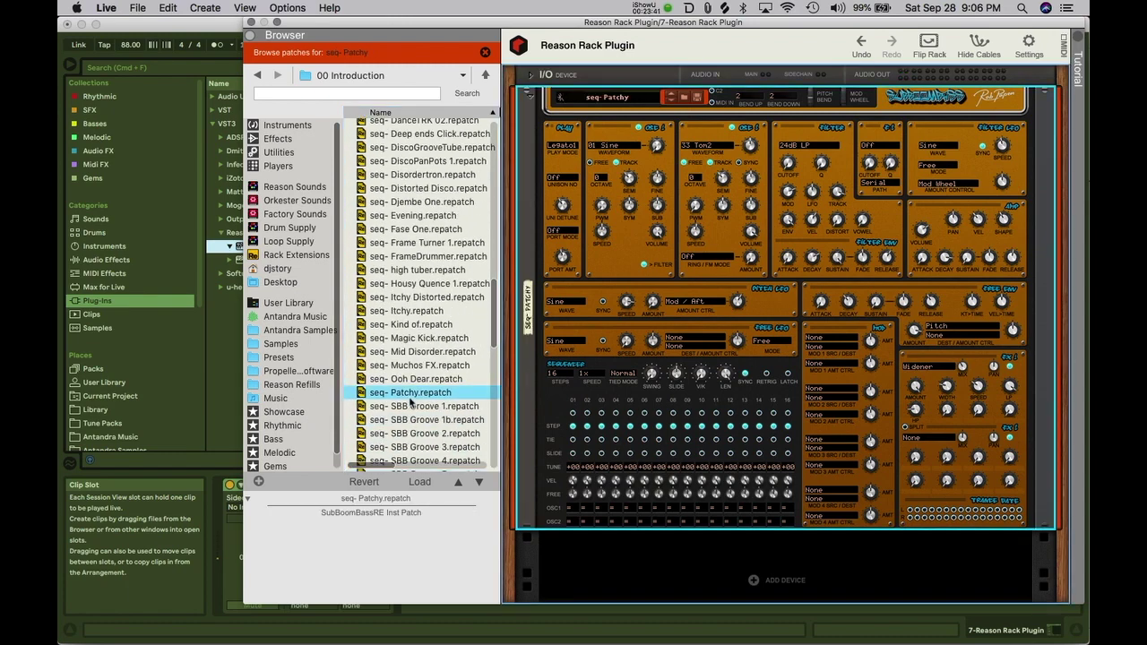
pyautogui.click(252, 21)
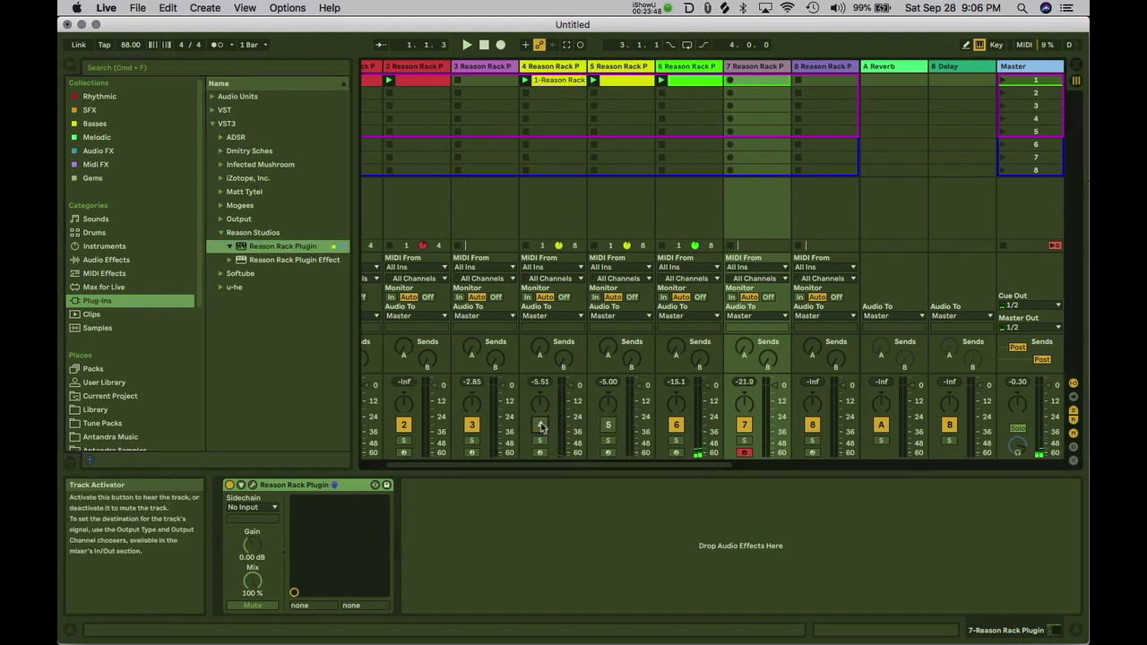
pyautogui.press('space')
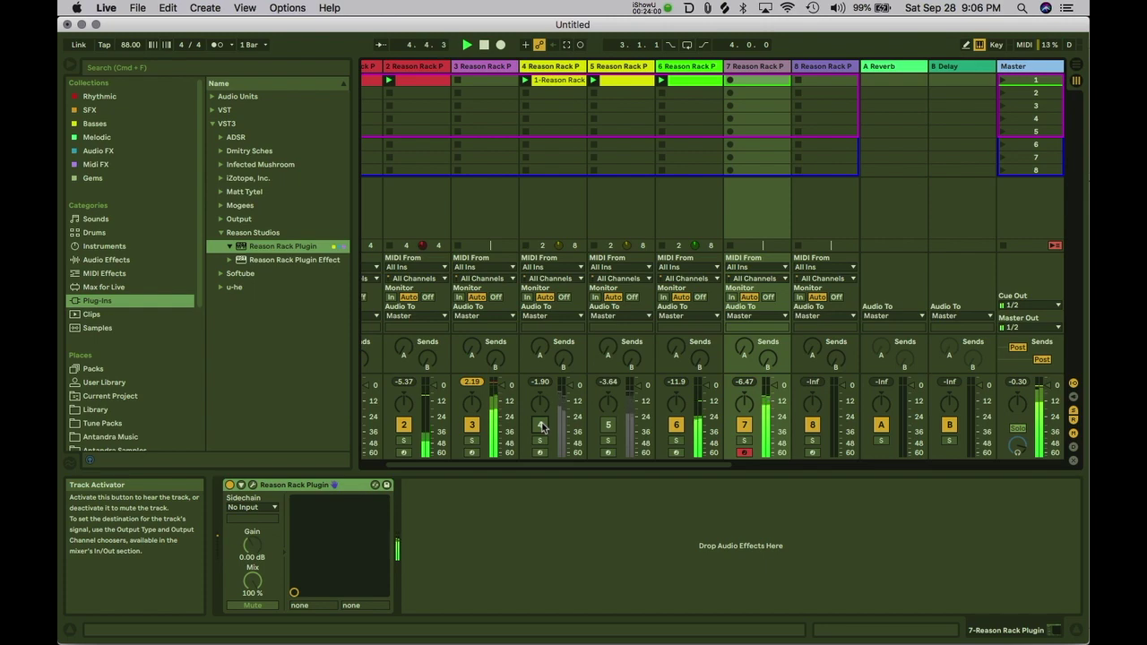
# Step: Reopen track 7's rack and audition the seq- Housy Quence 1 and seq- Kind of patches during playback
pyautogui.click(255, 486)
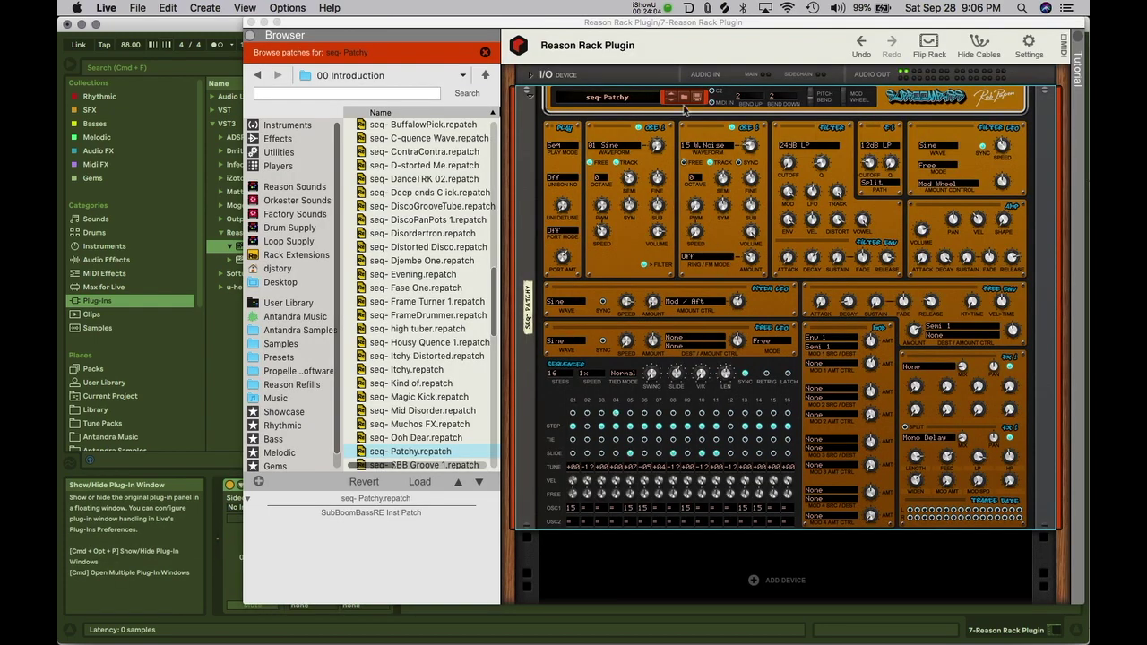
pyautogui.click(398, 341)
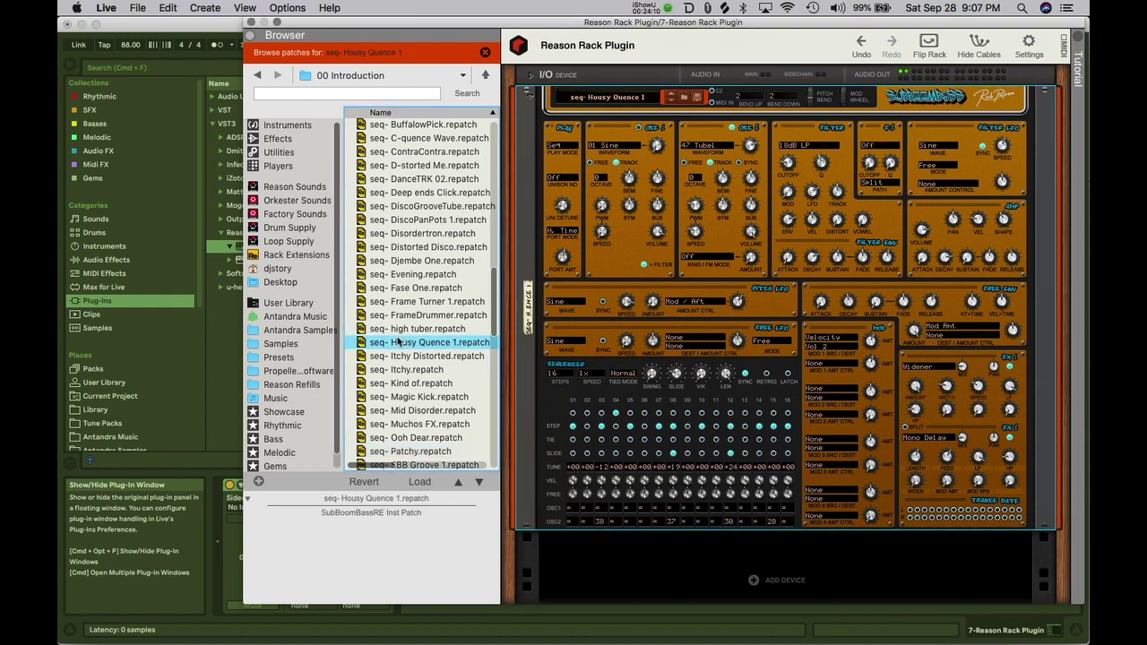
pyautogui.click(391, 385)
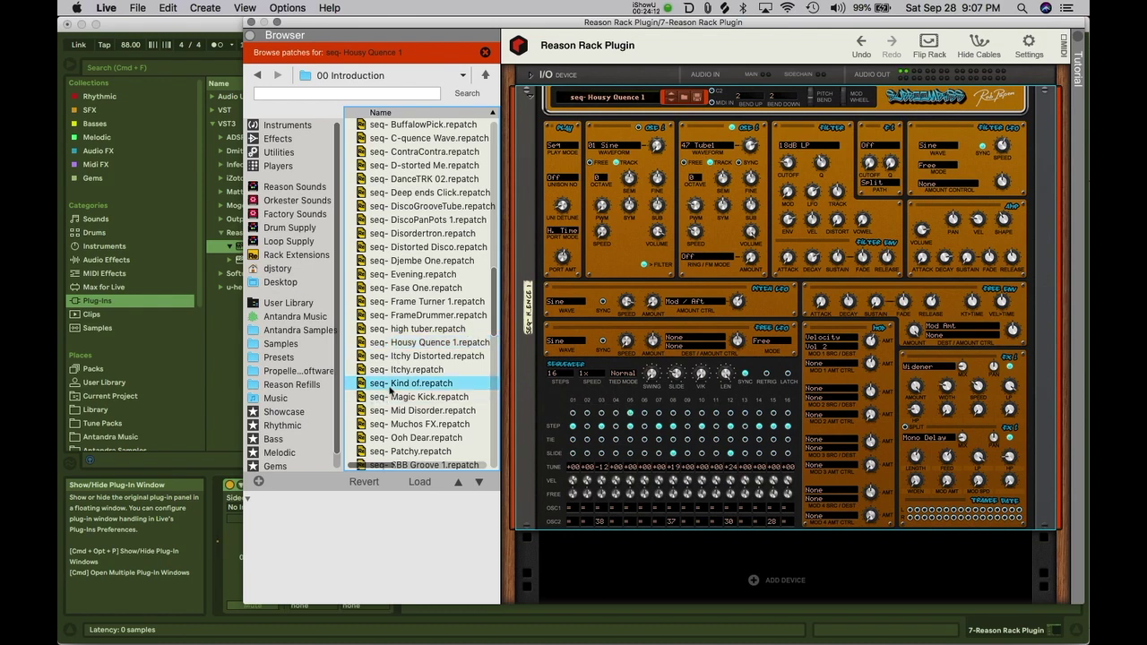
pyautogui.scroll(-12, 390, 389)
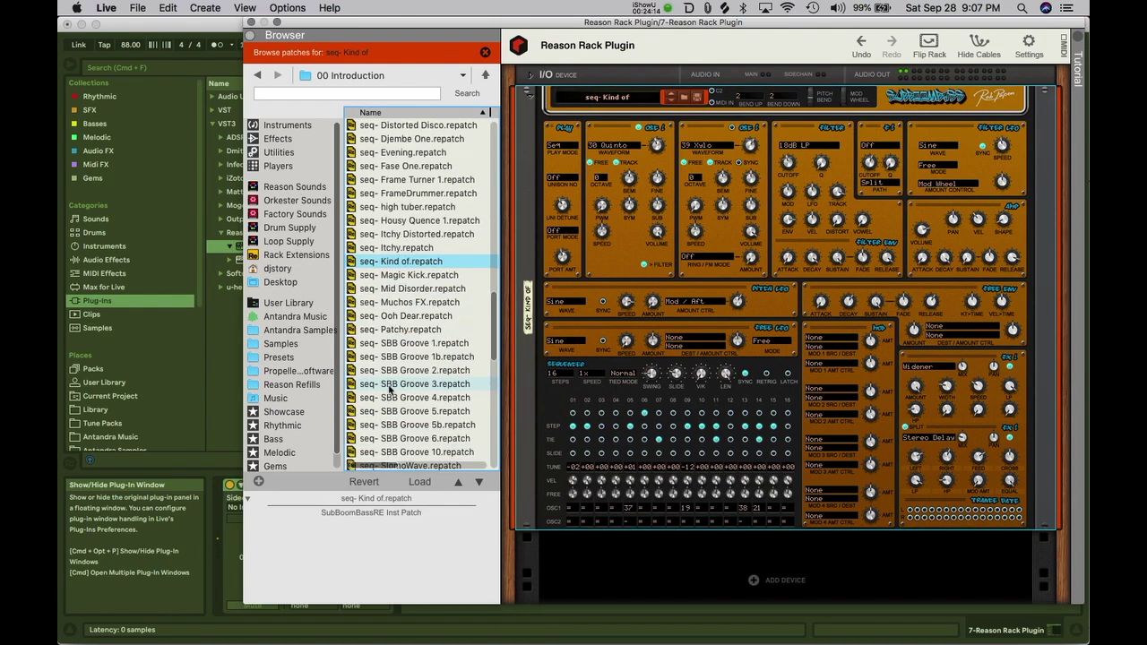
pyautogui.scroll(18, 390, 387)
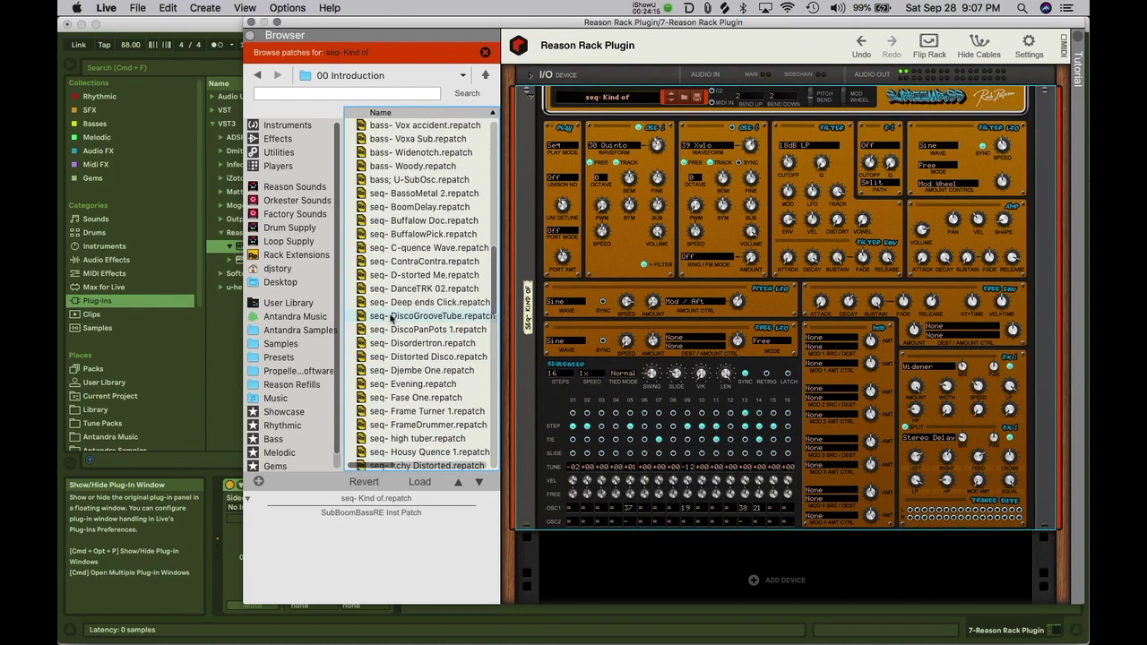
# Step: From the 01 Sequence Presets 03 folder, audition seq- Boem 2 and load seq- Dip 2 into SubBoomBass
pyautogui.click(352, 79)
pyautogui.click(355, 94)
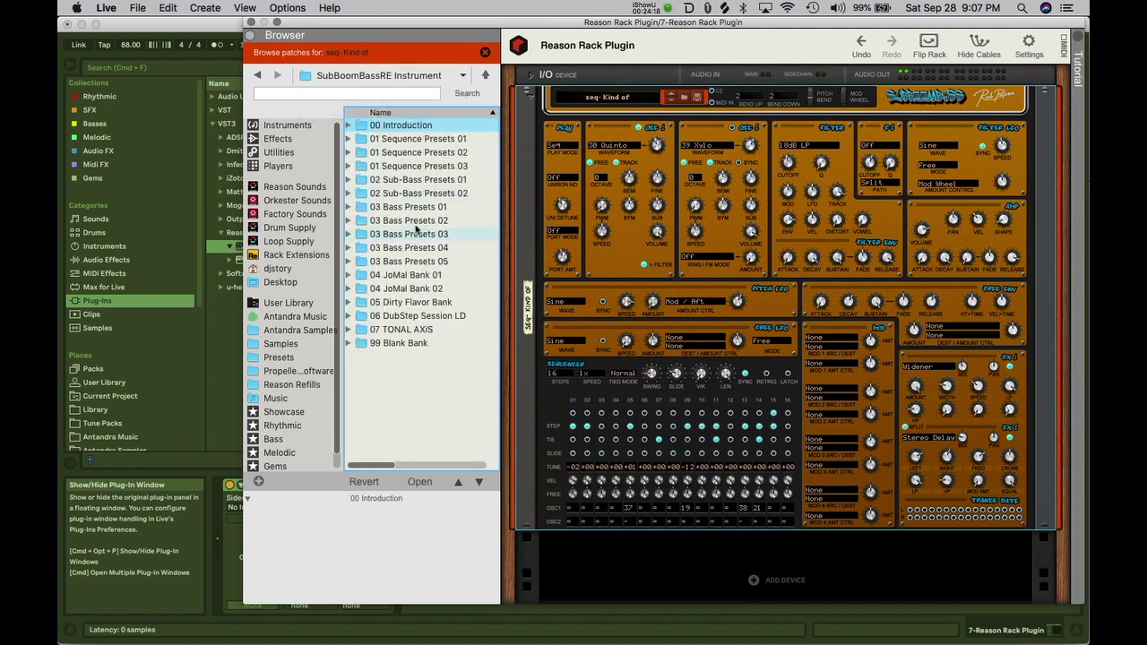
pyautogui.doubleClick(402, 170)
pyautogui.click(397, 220)
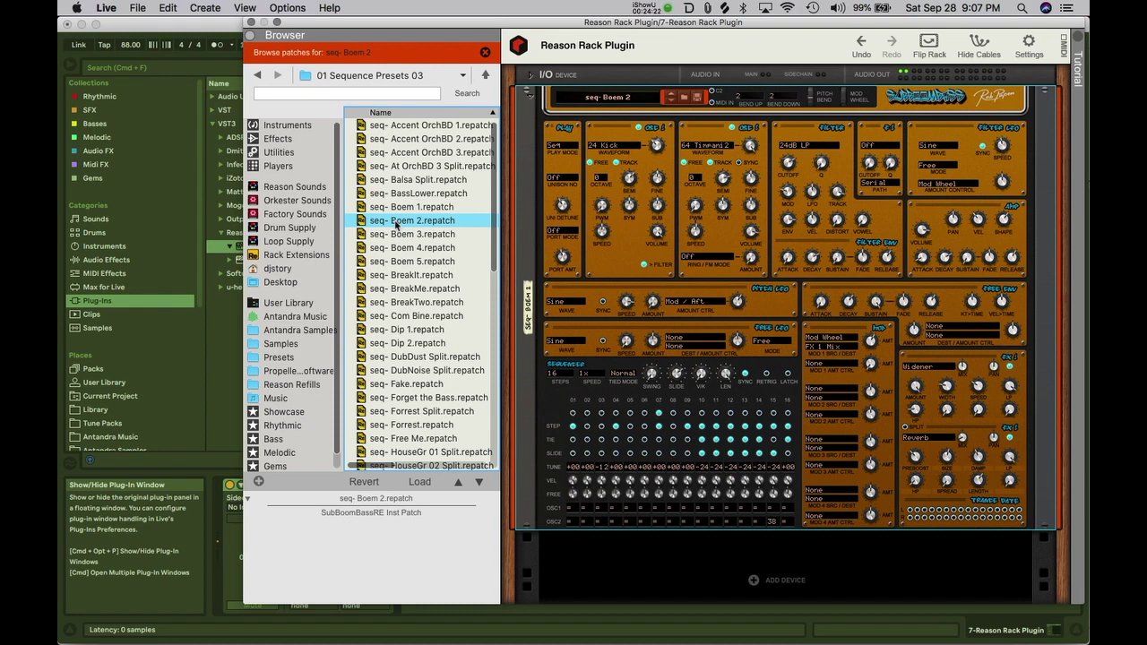
pyautogui.click(408, 345)
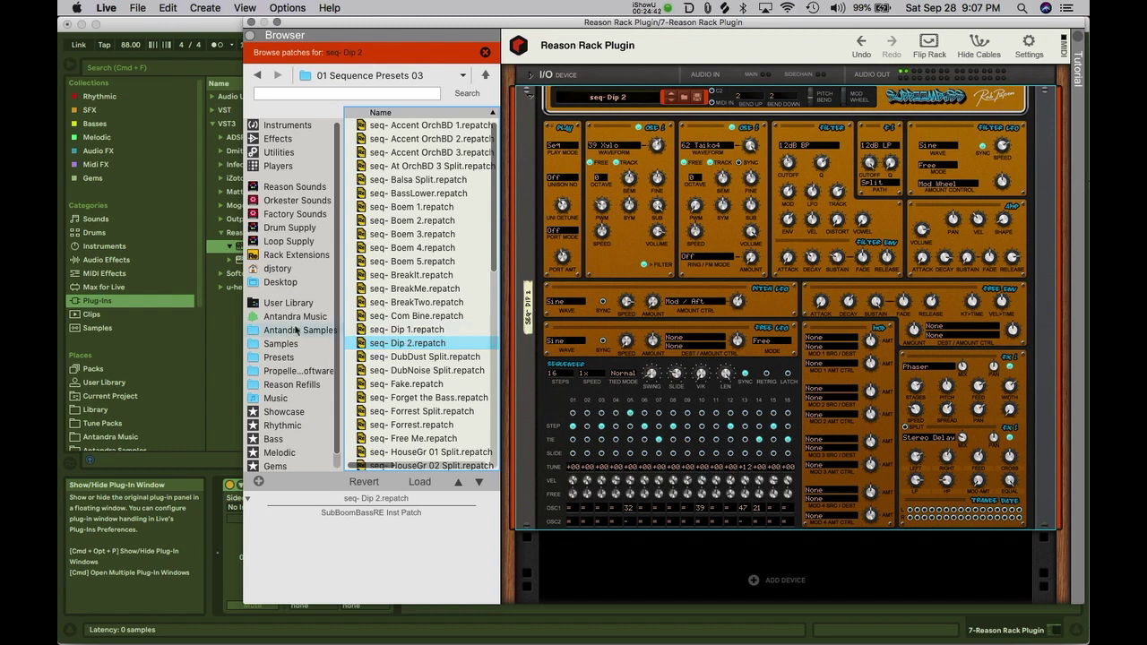
# Step: Capture the played MIDI as a clip on track 7 and extend its loop to four bars starting at 17.1.1
pyautogui.click(251, 21)
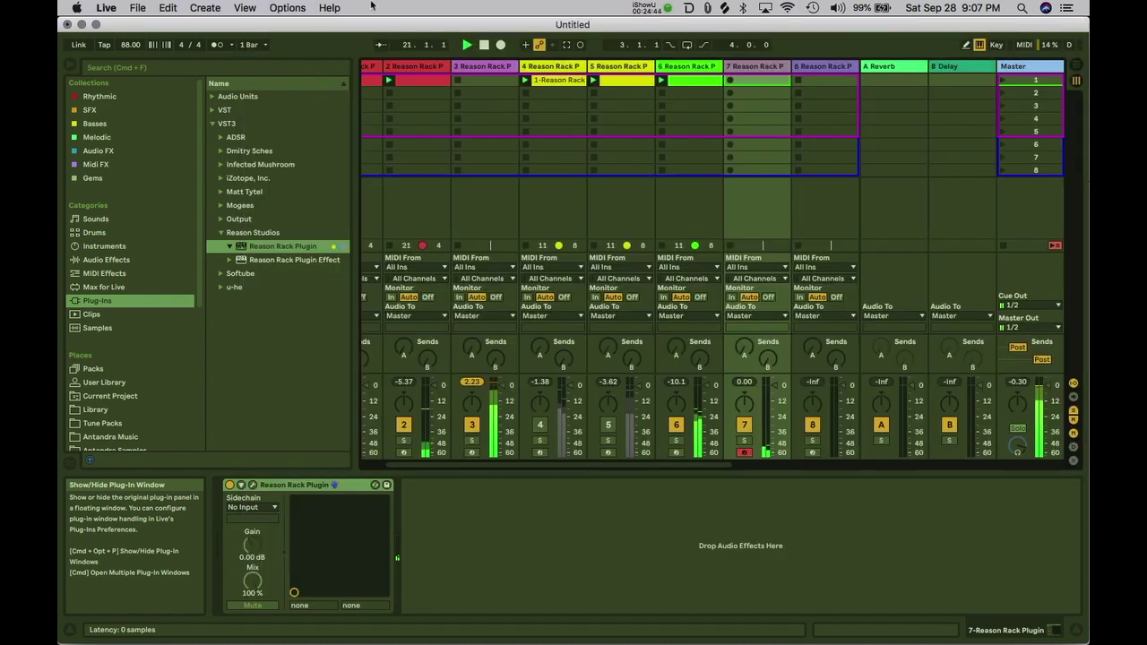
pyautogui.click(564, 45)
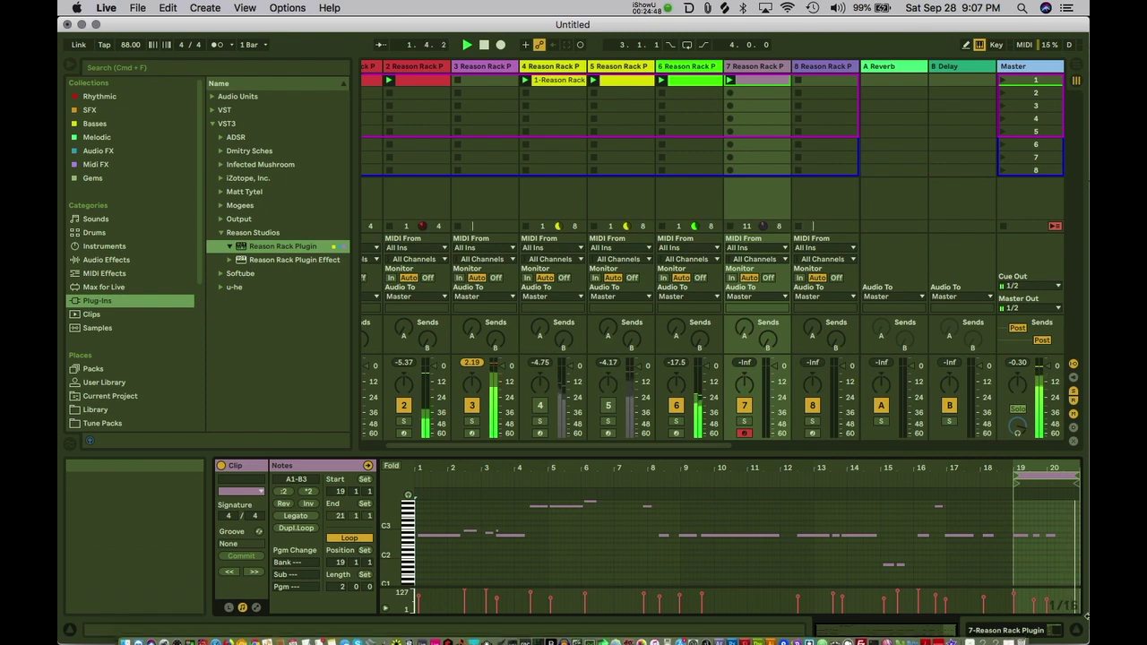
pyautogui.moveTo(1009, 475); pyautogui.dragTo(841, 469)
# Step: Quantize all notes in the captured track 7 clip and restart playback
pyautogui.click(860, 557)
pyautogui.press('super+a')
pyautogui.press('super+u')
pyautogui.press('space')
# Step: Align the A2 notes near bars 18 and 20 of the track 7 clip to start at 18.1.1 and 20.1.1
pyautogui.moveTo(810, 465); pyautogui.dragTo(739, 392)
pyautogui.moveTo(833, 514)
pyautogui.mouseDown()
pyautogui.moveTo(828, 543)
pyautogui.moveTo(825, 530)
pyautogui.mouseUp()
pyautogui.moveTo(814, 466); pyautogui.dragTo(796, 514)
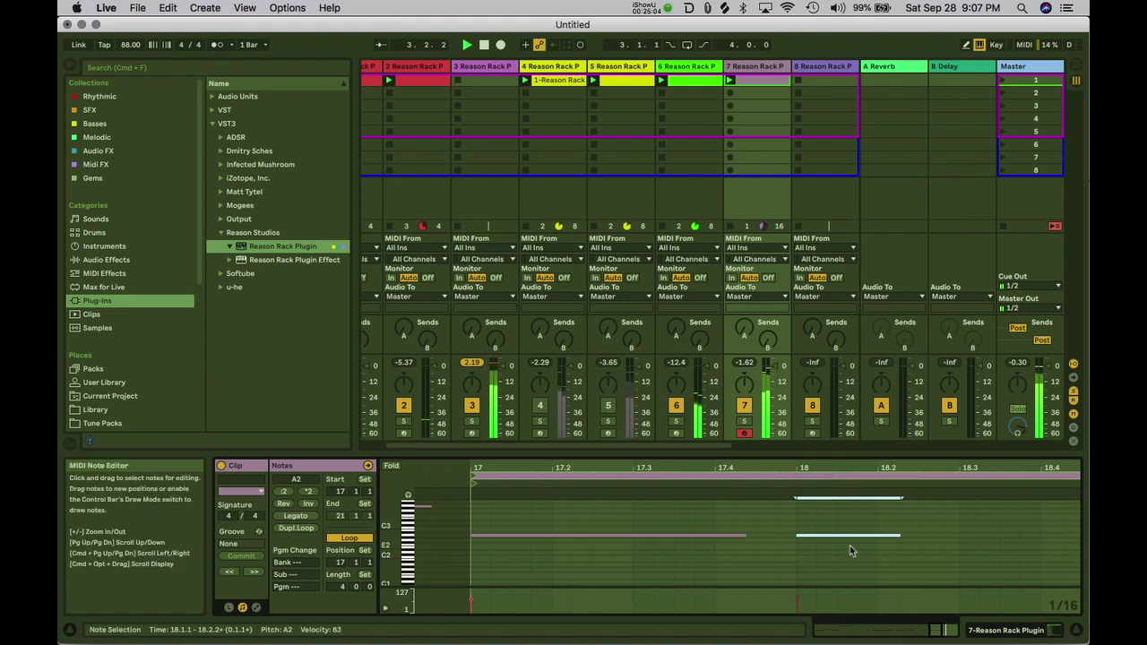
pyautogui.hscroll(10, 850, 546)
pyautogui.hscroll(-3, 848, 547)
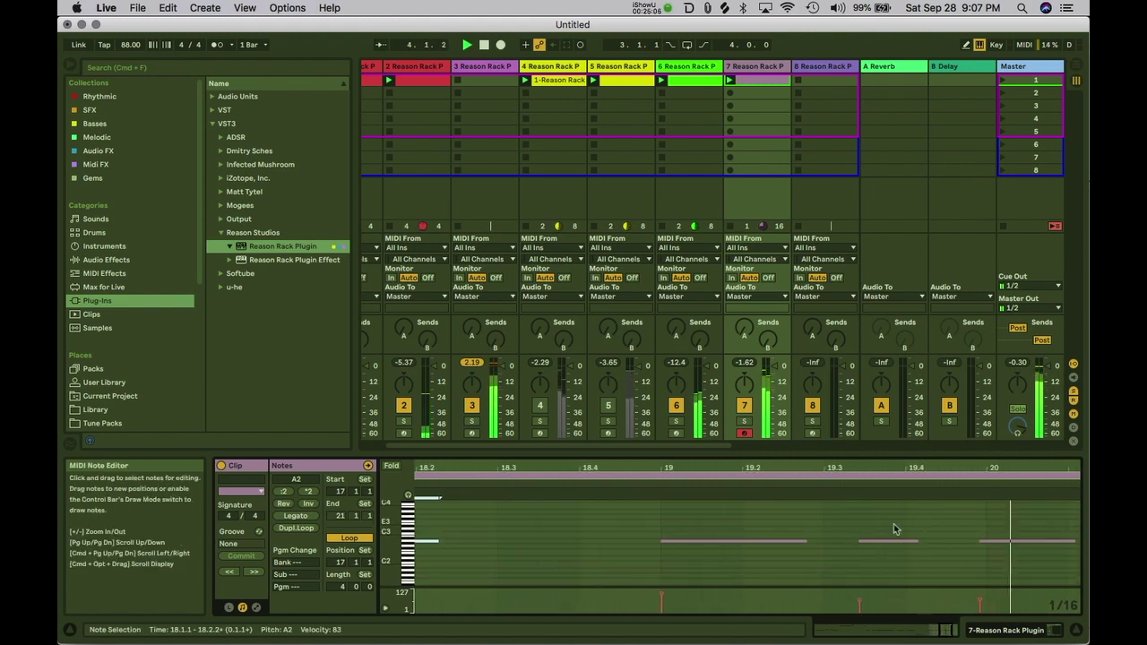
pyautogui.click(1004, 540)
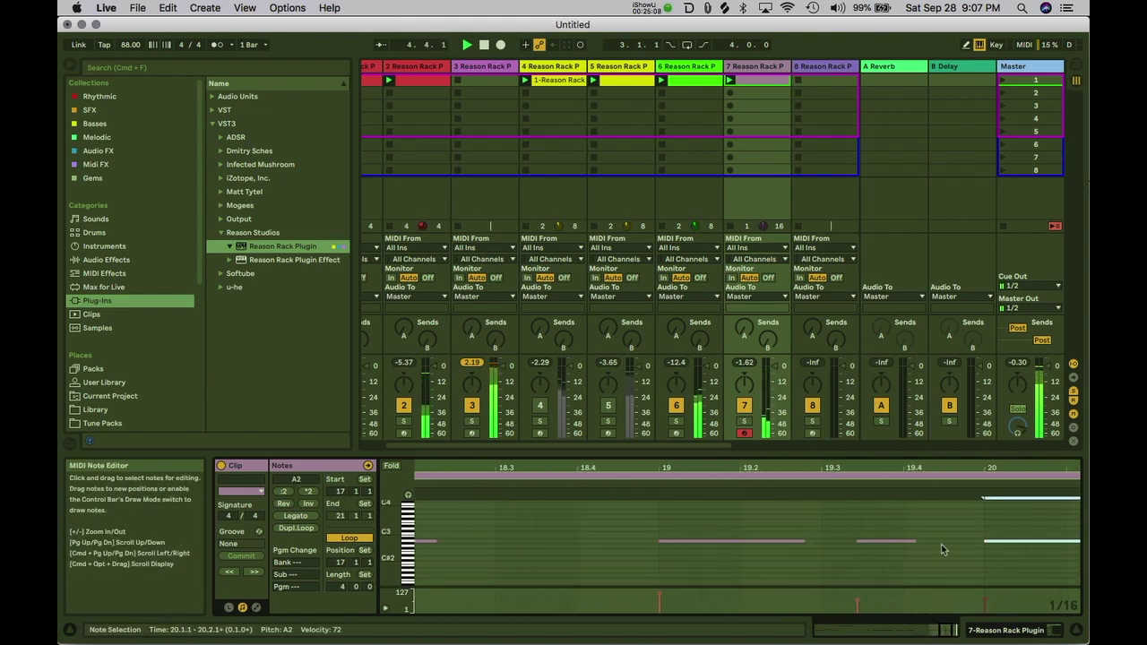
# Step: Lower the velocities of the A2 notes at bars 19 and 18 to match the neighbouring notes
pyautogui.press('-')
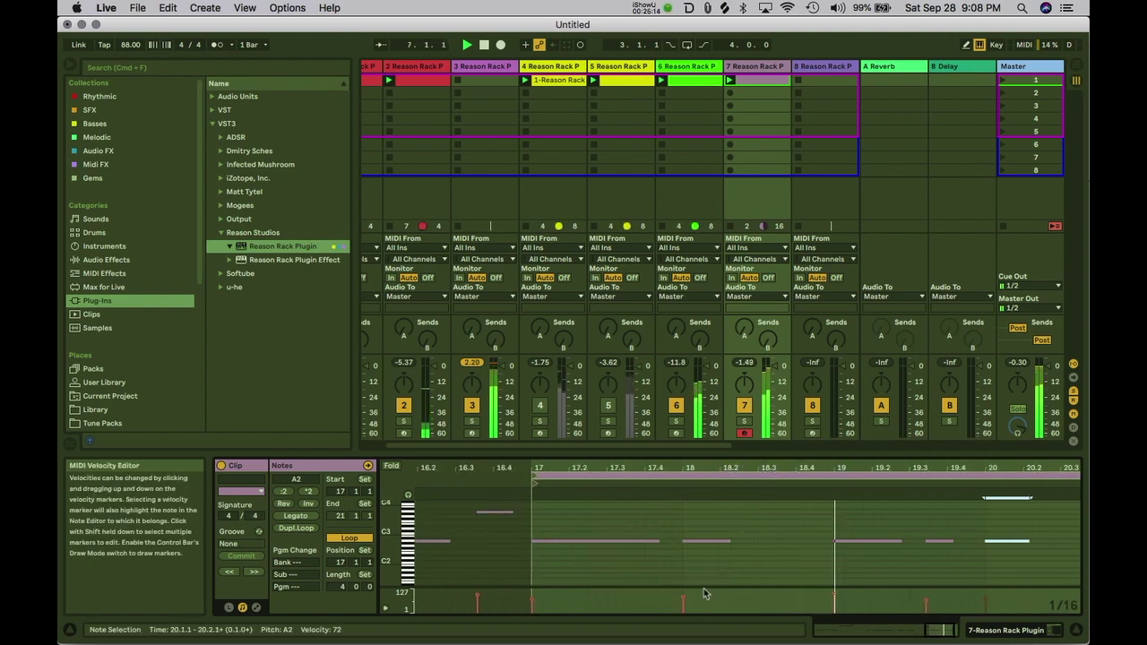
pyautogui.click(845, 598)
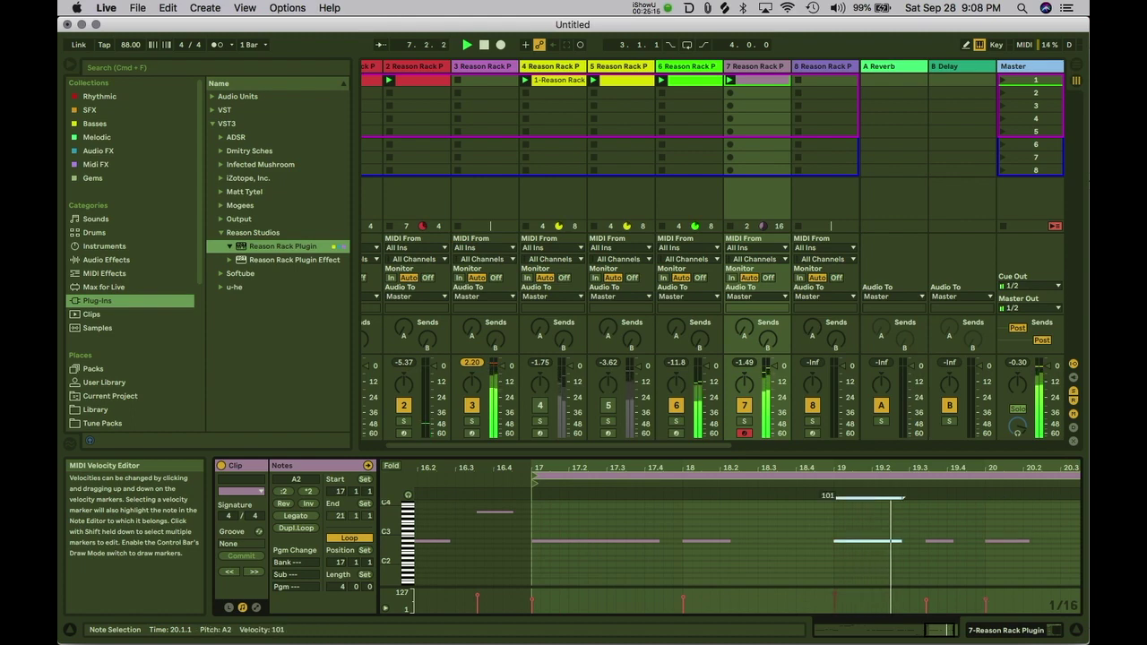
pyautogui.click(682, 599)
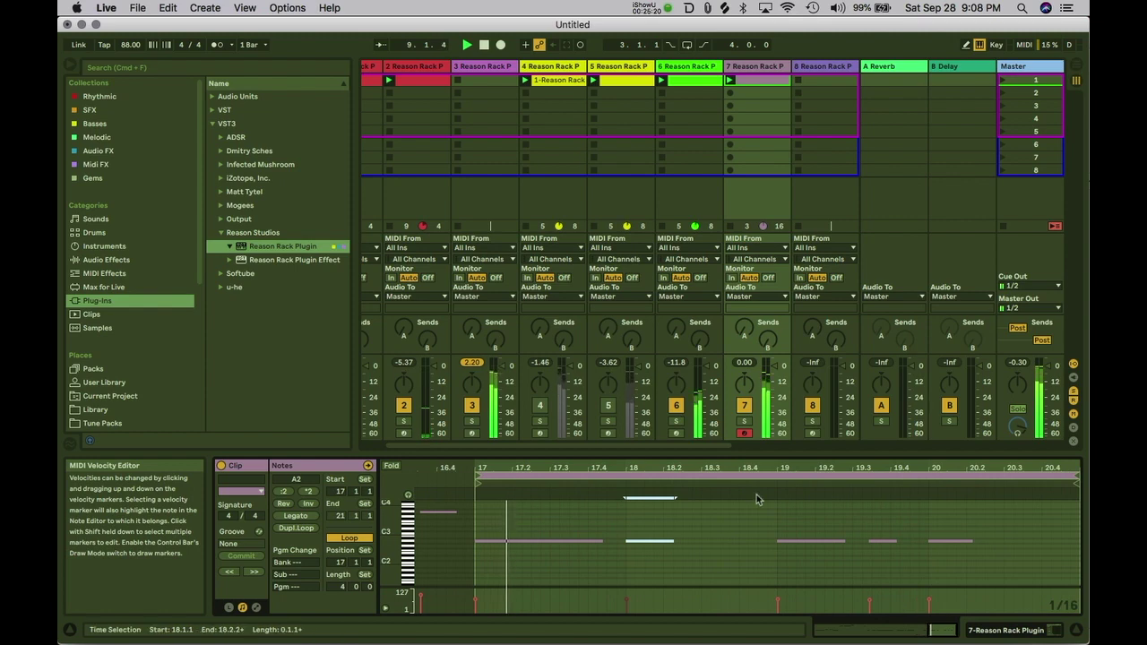
# Step: Reactivate muted track 4 and move track 7 with the SubBoomBass part between tracks 4 and 5
pyautogui.click(768, 367)
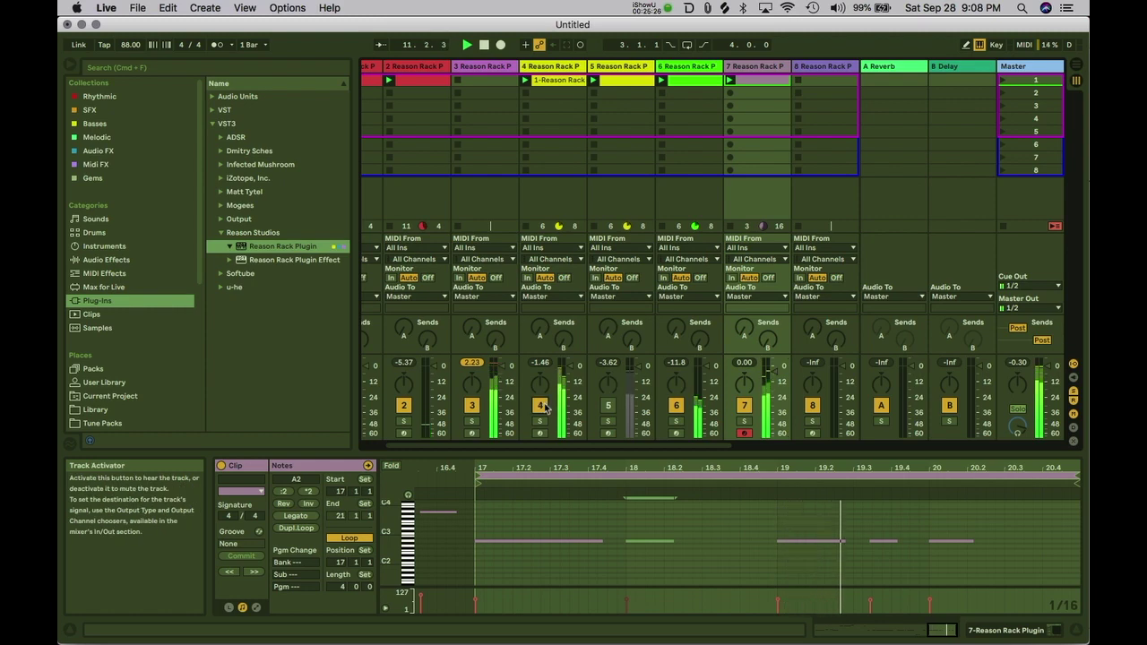
pyautogui.click(603, 72)
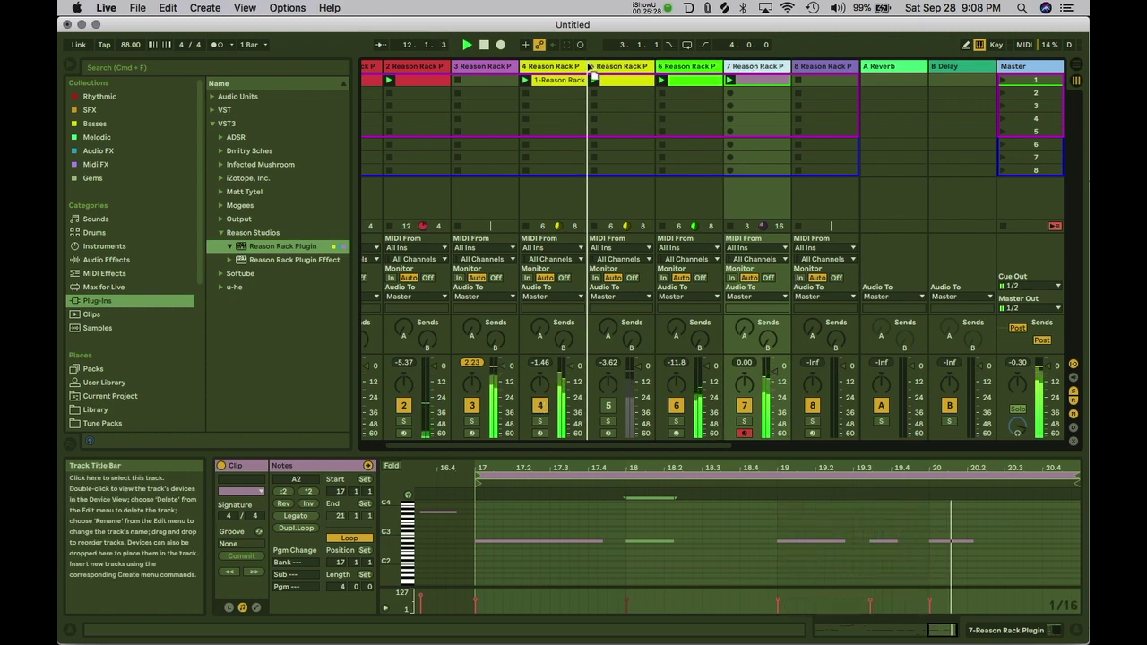
# Step: Recolor the moved bass clip and its track 5 header yellow to match the neighbouring bass tracks
pyautogui.rightClick(607, 80)
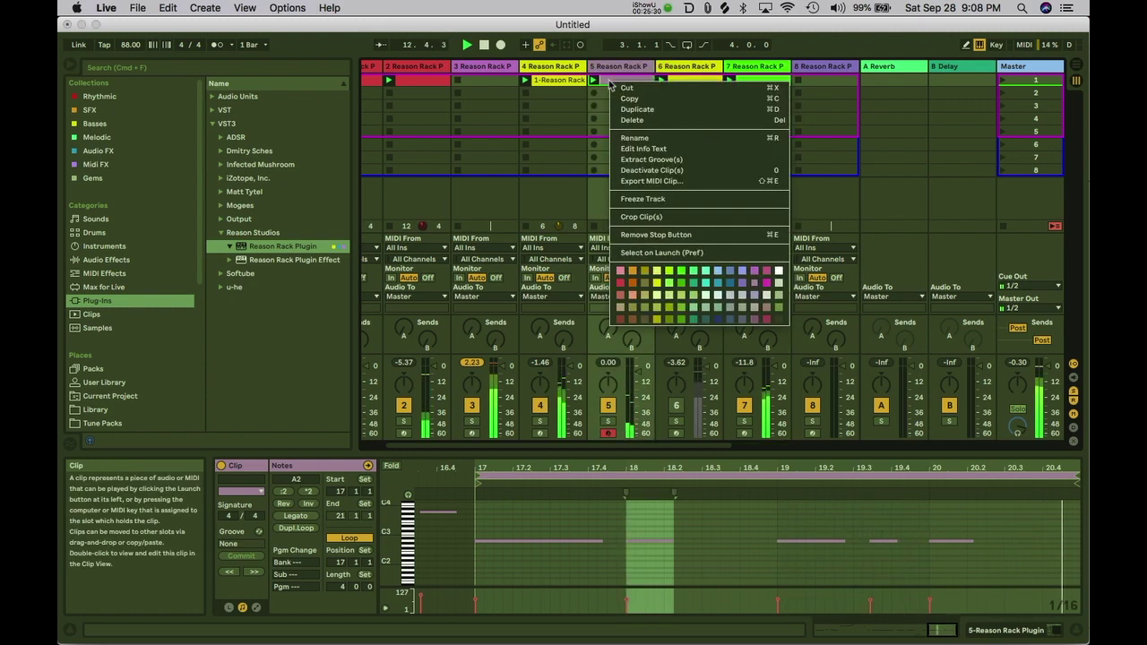
pyautogui.click(657, 270)
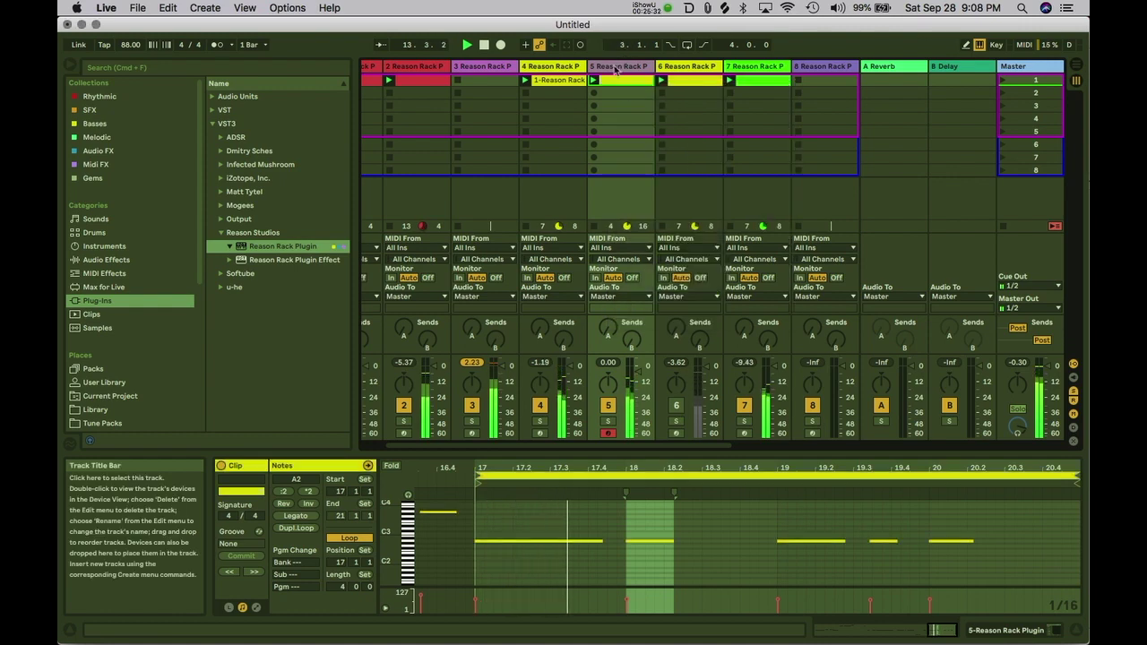
pyautogui.rightClick(616, 71)
pyautogui.click(661, 250)
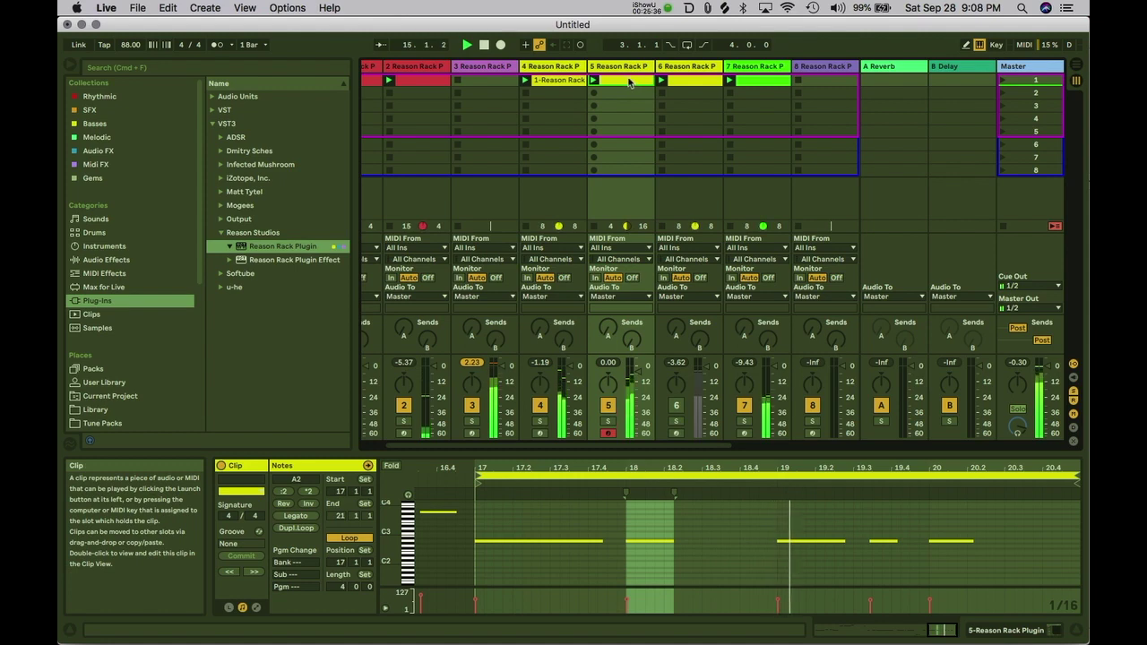
# Step: Capture the playing clips into a new scene below scene 1 and move its track 6 clip down to scene 2
pyautogui.click(548, 81)
pyautogui.press('super+shift+i')
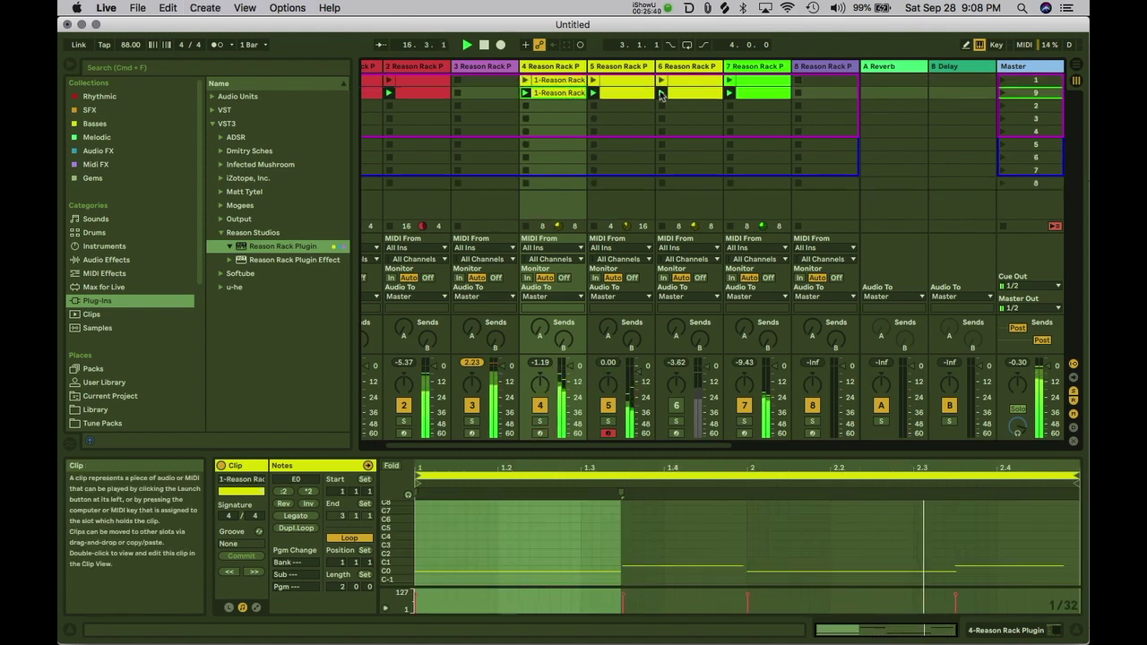
pyautogui.click(686, 93)
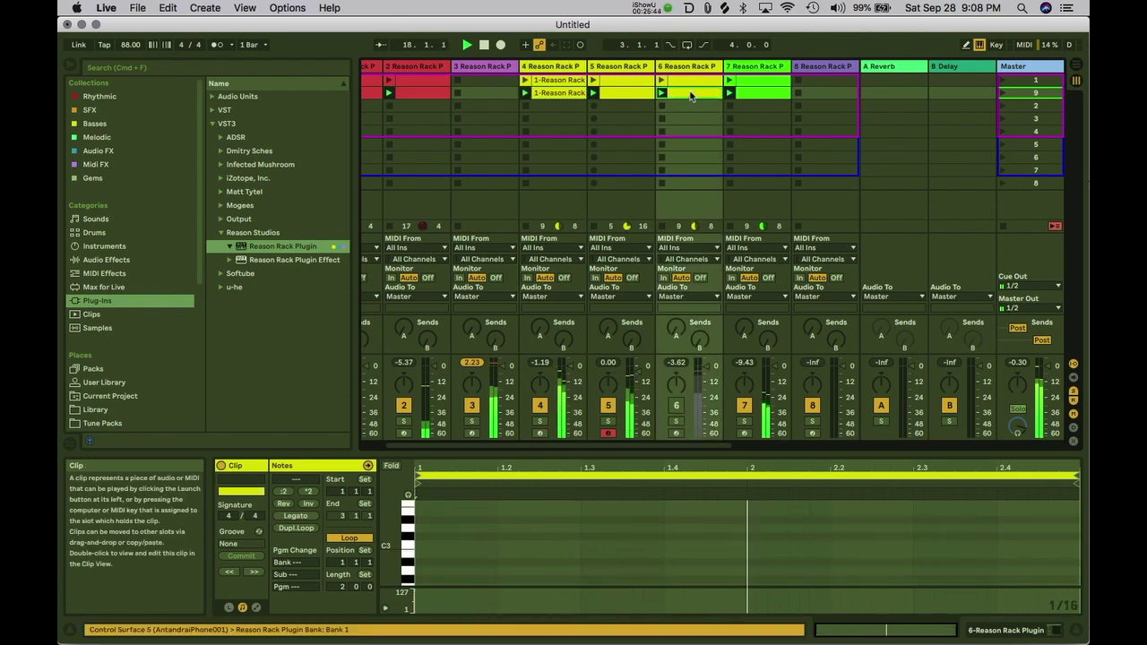
pyautogui.moveTo(689, 100); pyautogui.dragTo(689, 110)
# Step: Delete the scene 1 clips on tracks 4, 5 and 6
pyautogui.click(688, 80)
pyautogui.press('Delete')
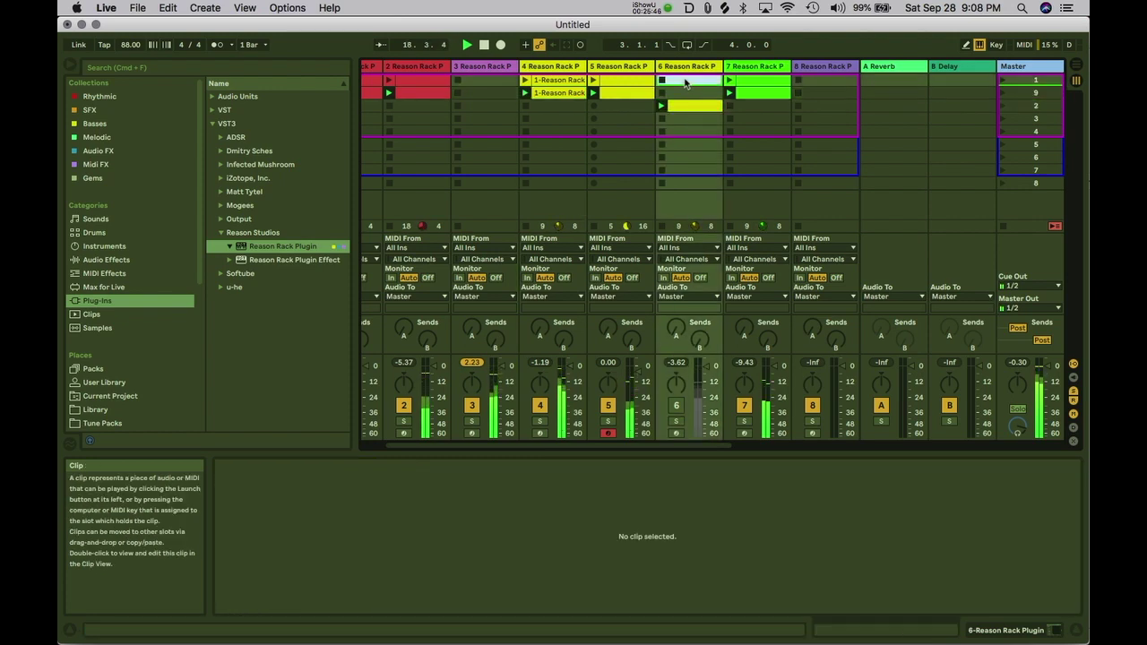
pyautogui.click(629, 80)
pyautogui.keyDown('shift'); pyautogui.click(551, 80); pyautogui.keyUp('shift')
pyautogui.press('Delete')
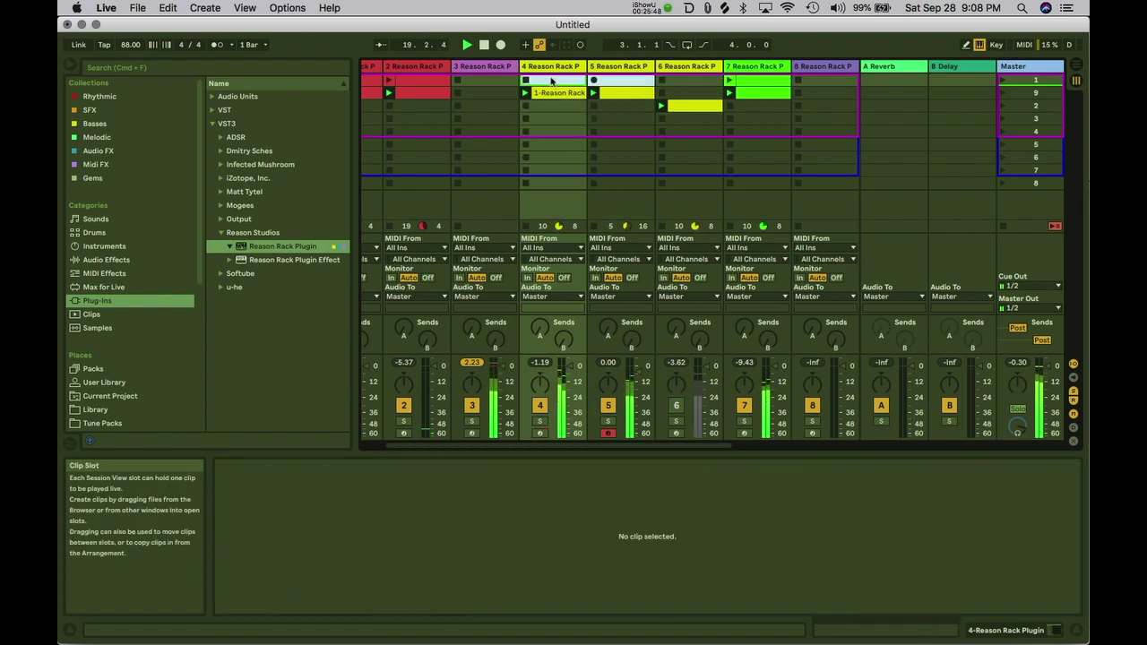
pyautogui.click(731, 97)
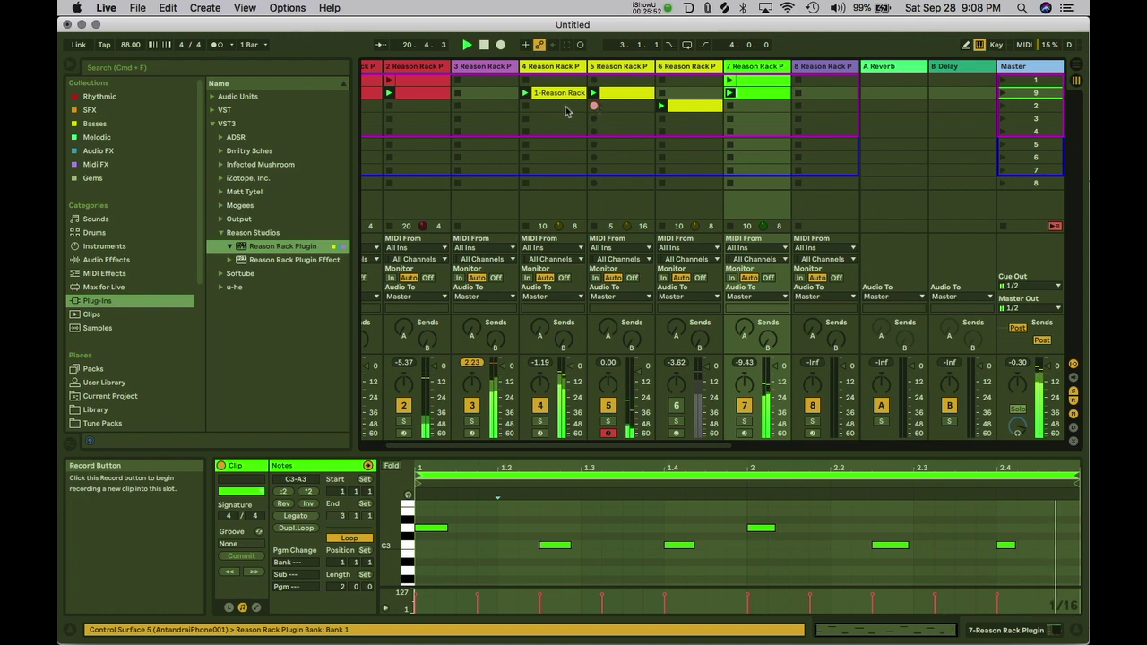
pyautogui.moveTo(628, 93); pyautogui.dragTo(602, 107)
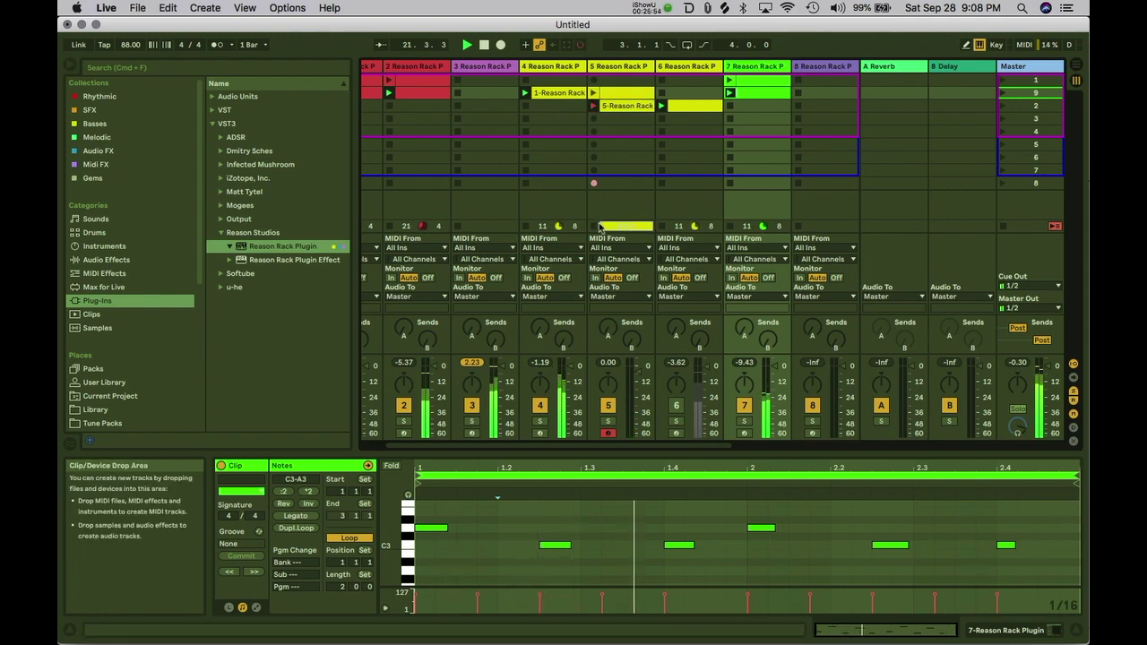
pyautogui.click(614, 107)
pyautogui.press('Delete')
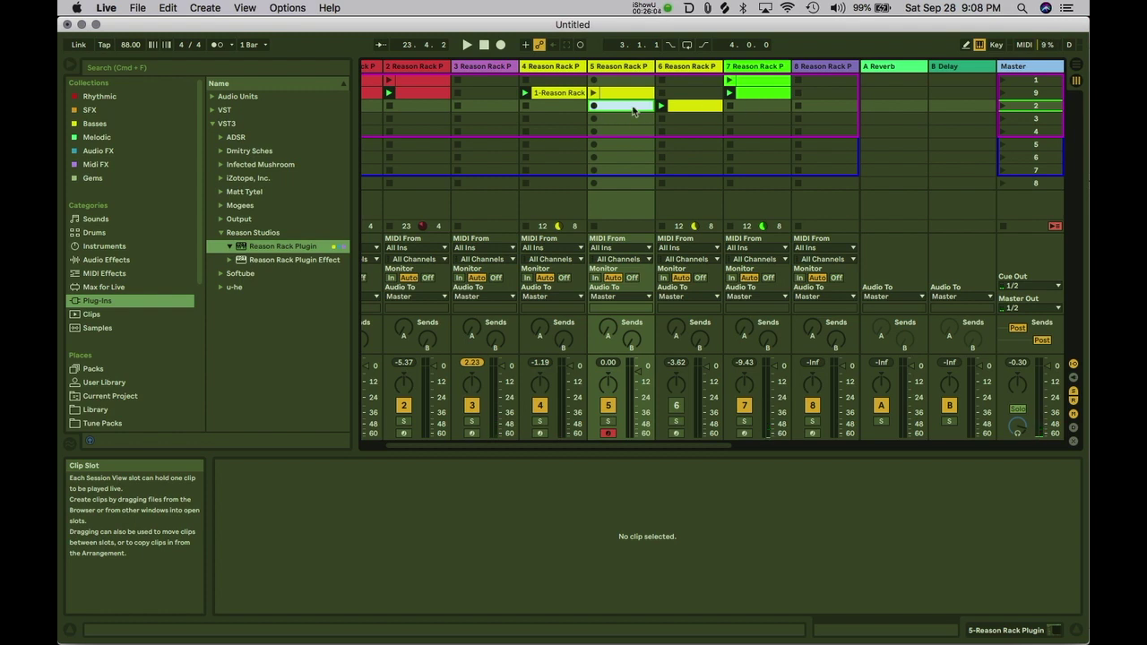
# Step: Stop the track 4 clip and capture the remaining active clips into a new scene below scene 9
pyautogui.click(757, 92)
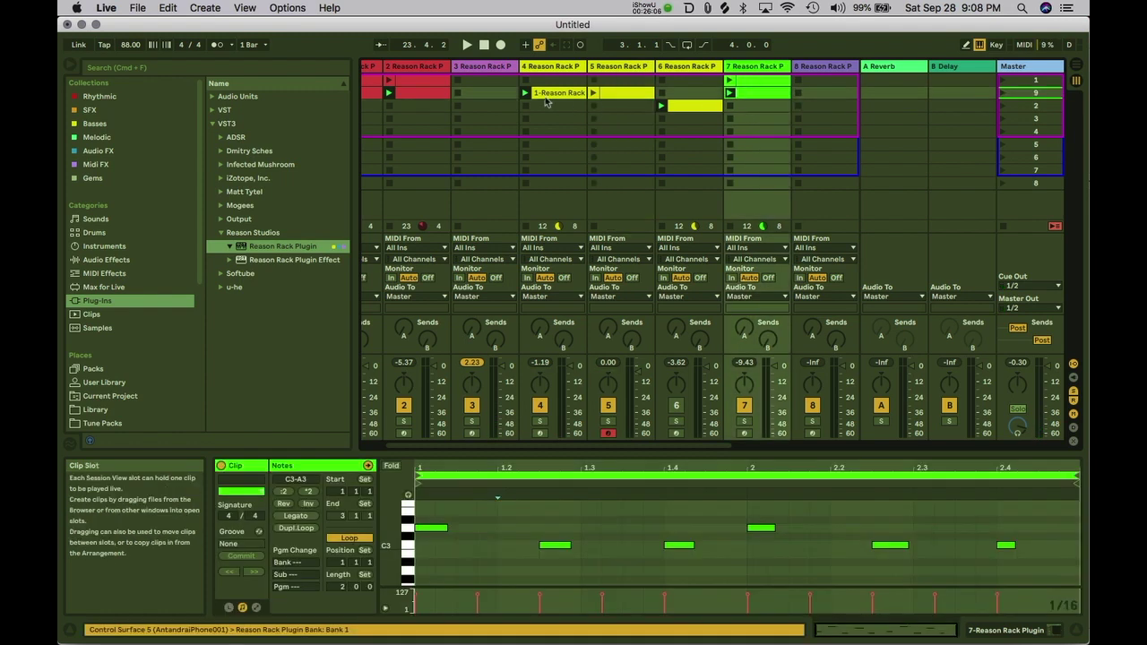
pyautogui.click(526, 227)
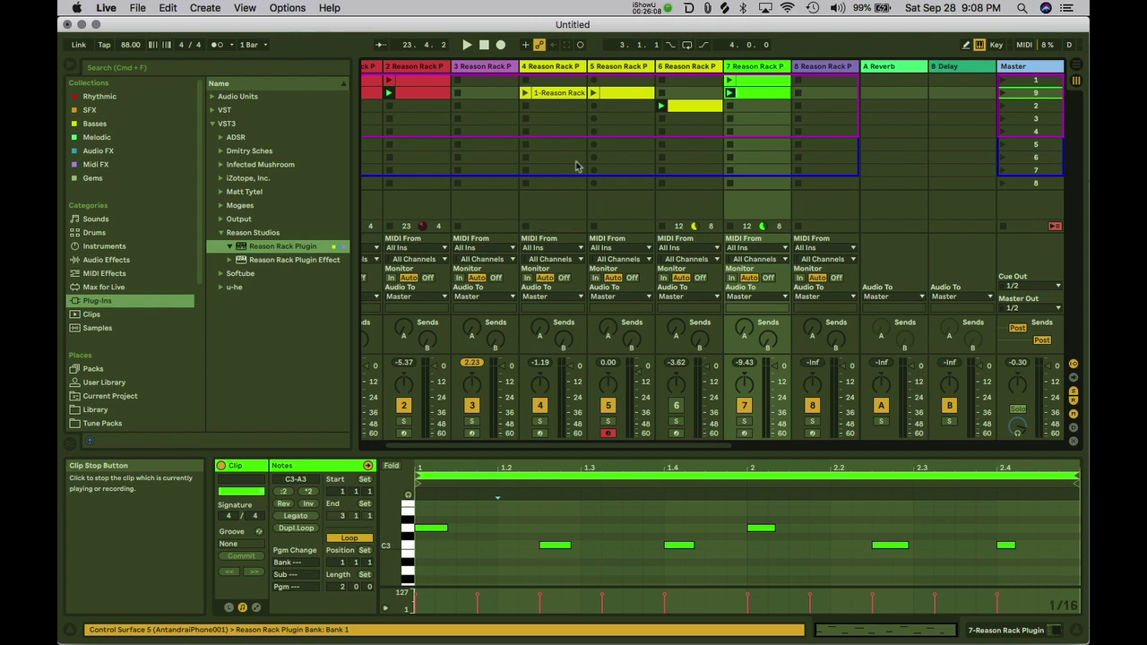
pyautogui.press('super+shift+d')
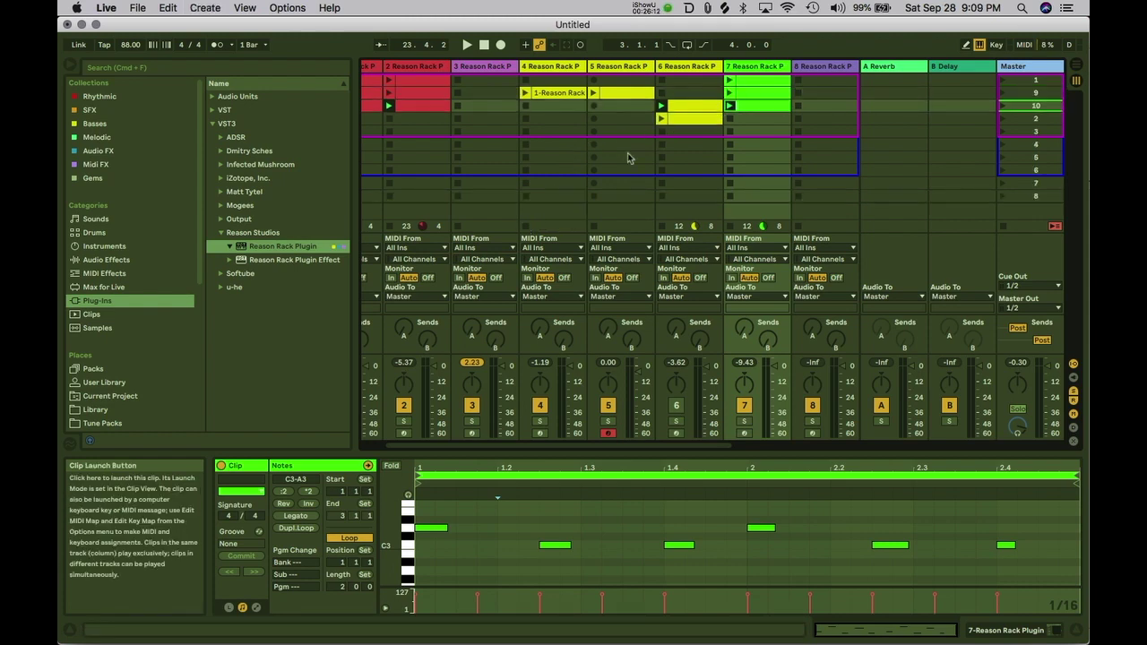
# Step: Launch scene 1, delete the clip being recorded on track 5 and disarm that track
pyautogui.click(1004, 81)
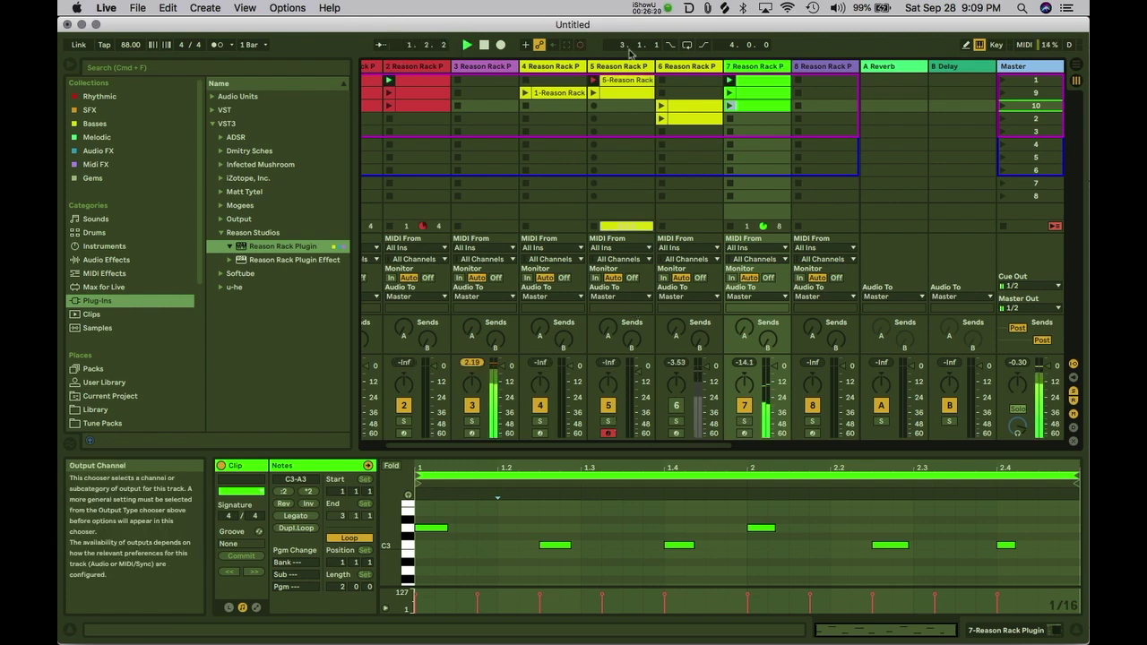
pyautogui.click(619, 83)
pyautogui.press('Delete')
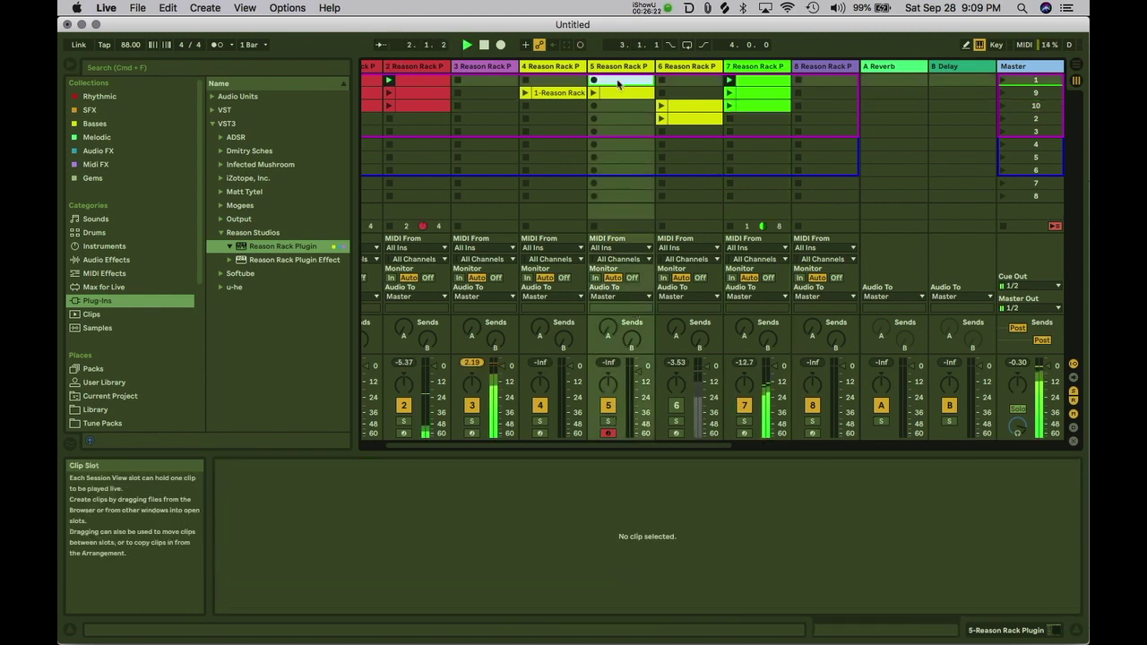
pyautogui.click(607, 433)
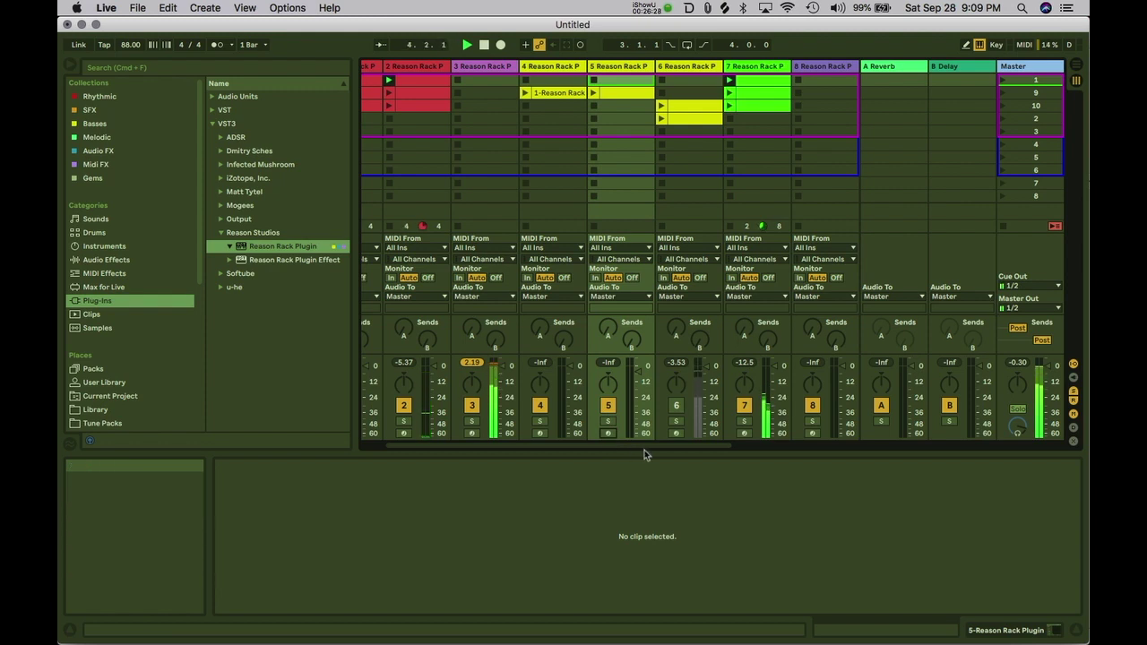
# Step: Audition scenes 9 and 10, reactivating track 6 so that its bassline plays in scene 10
pyautogui.click(1003, 93)
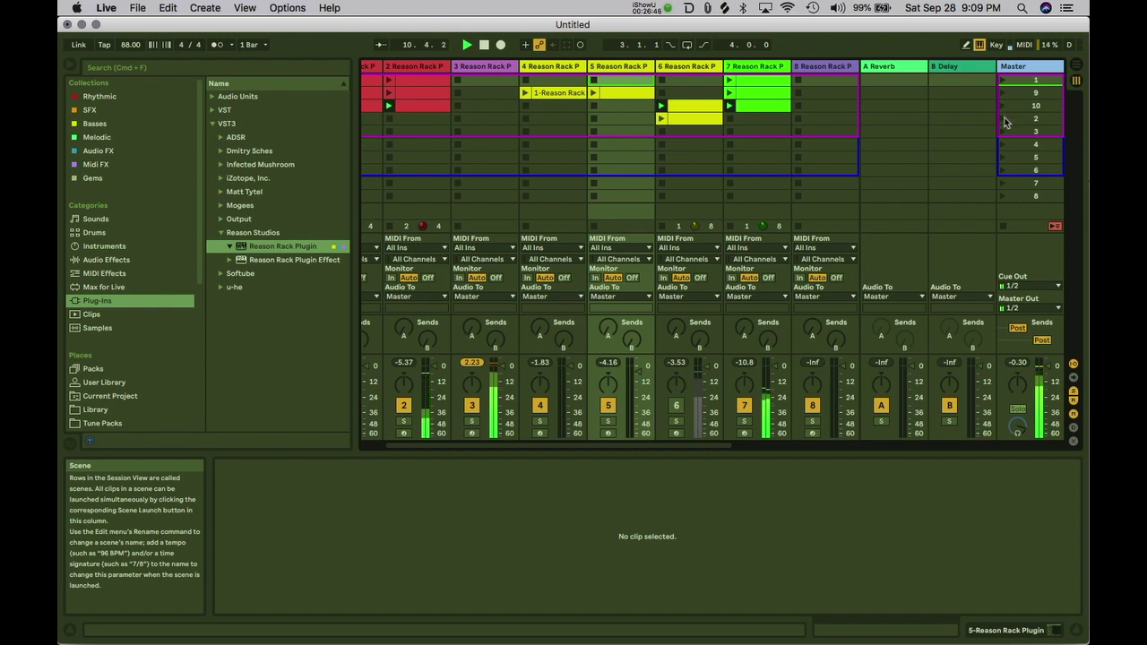
pyautogui.click(676, 405)
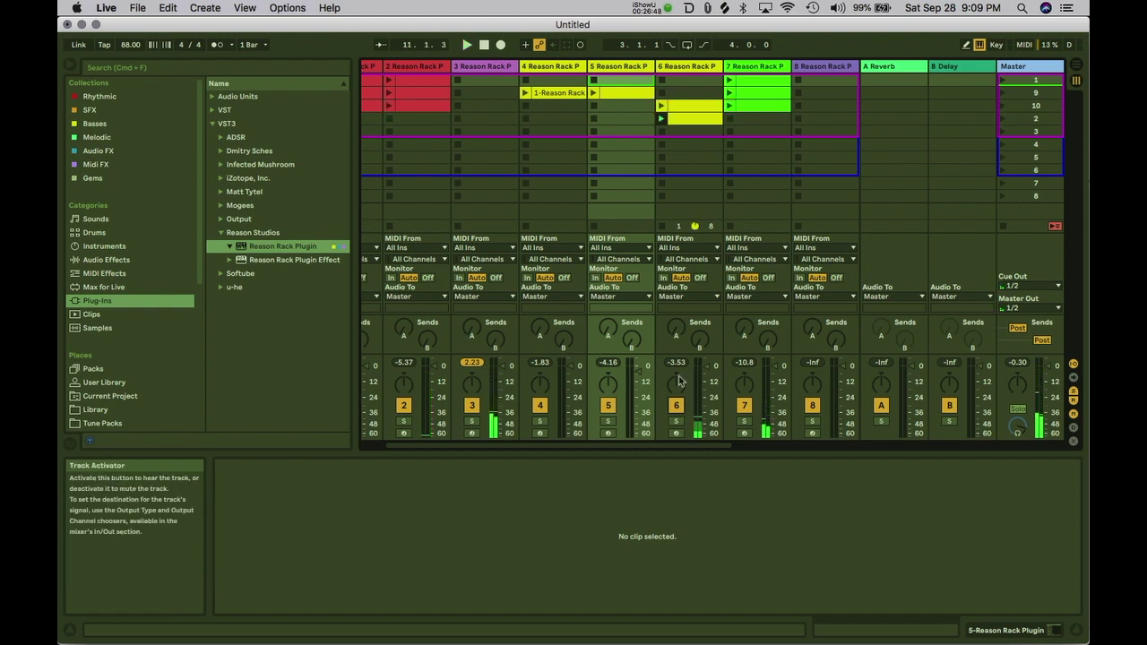
pyautogui.click(1004, 107)
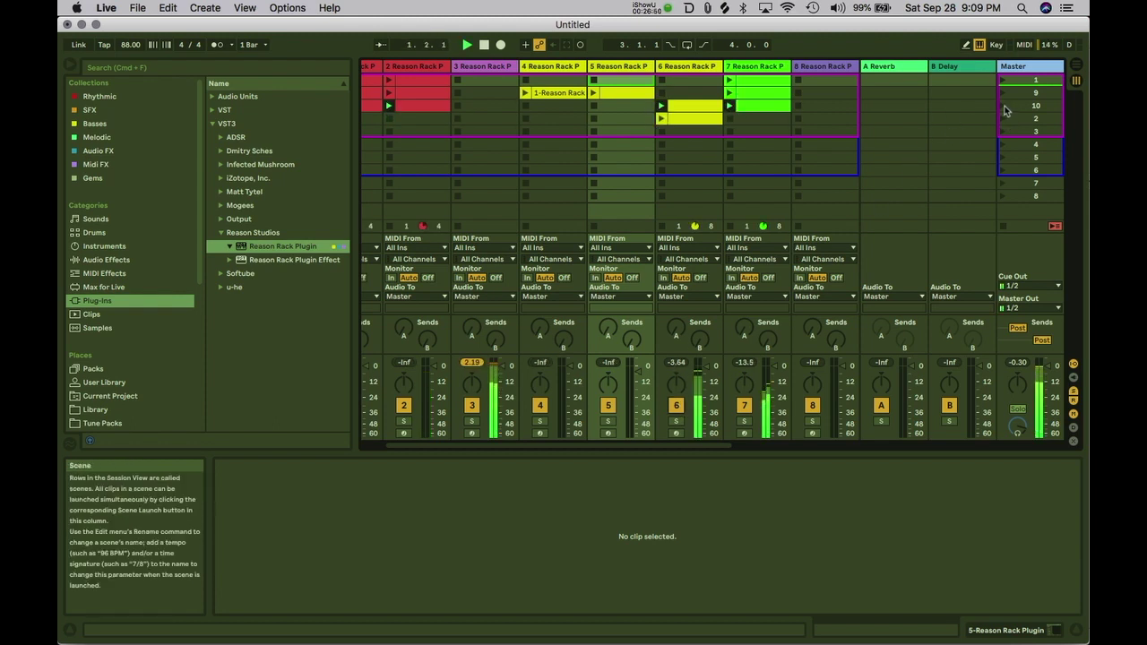
# Step: Examine the Bass Line 3 pattern steps in track 6's Reason Rack Plugin and close its window
pyautogui.click(691, 106)
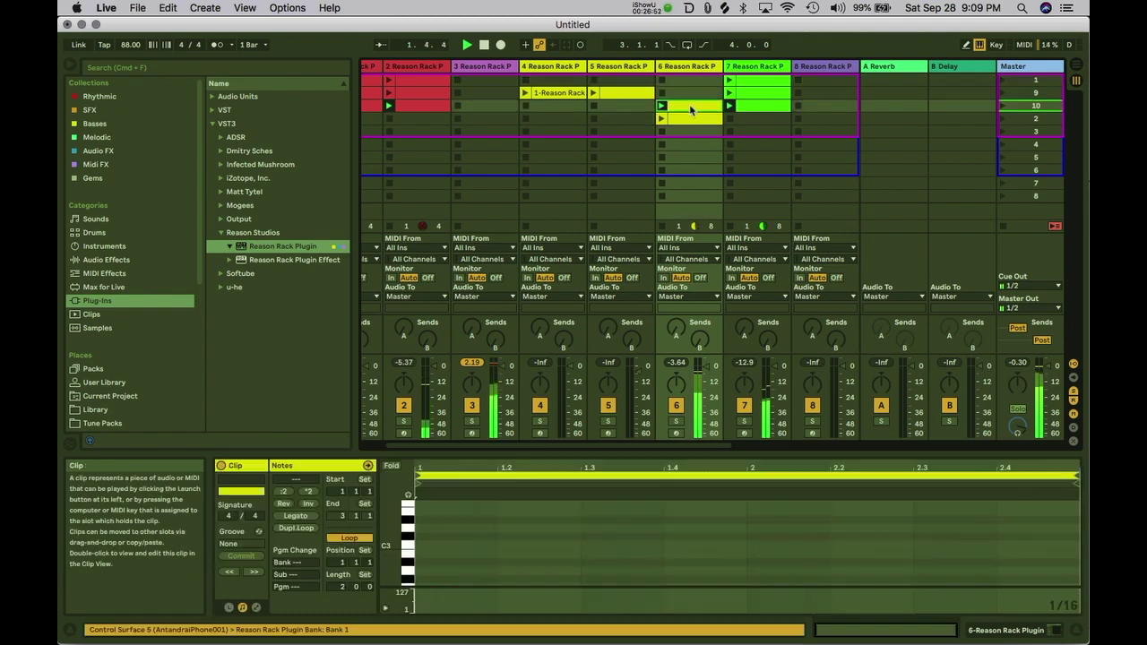
pyautogui.hotkey('shift', 'Tab')
pyautogui.click(335, 485)
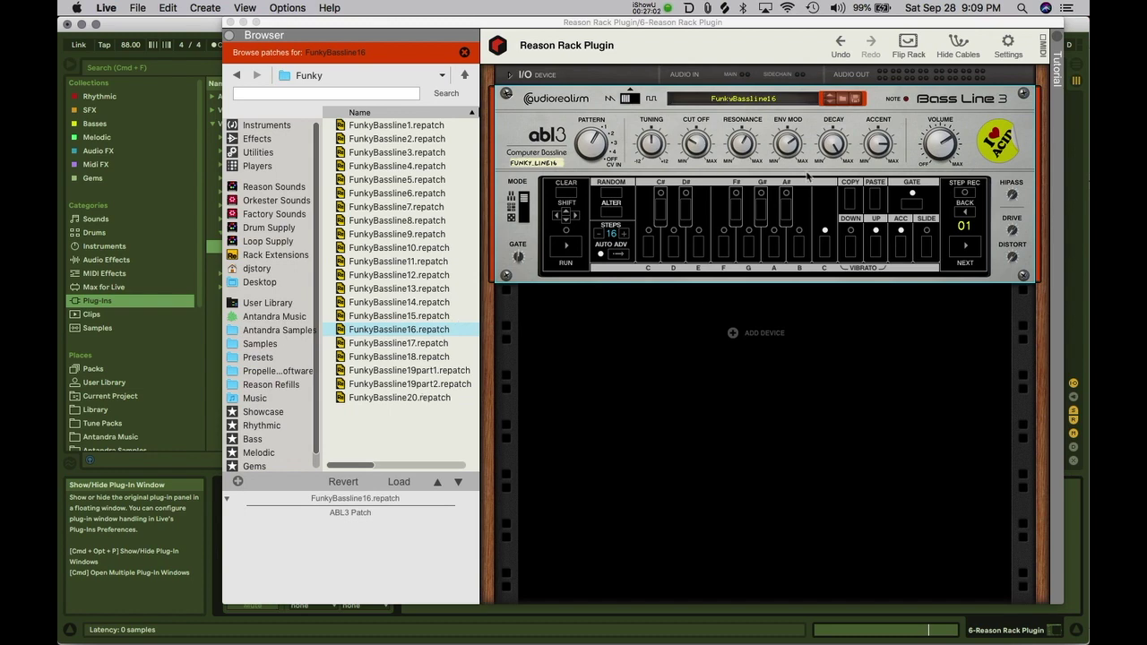
pyautogui.click(231, 22)
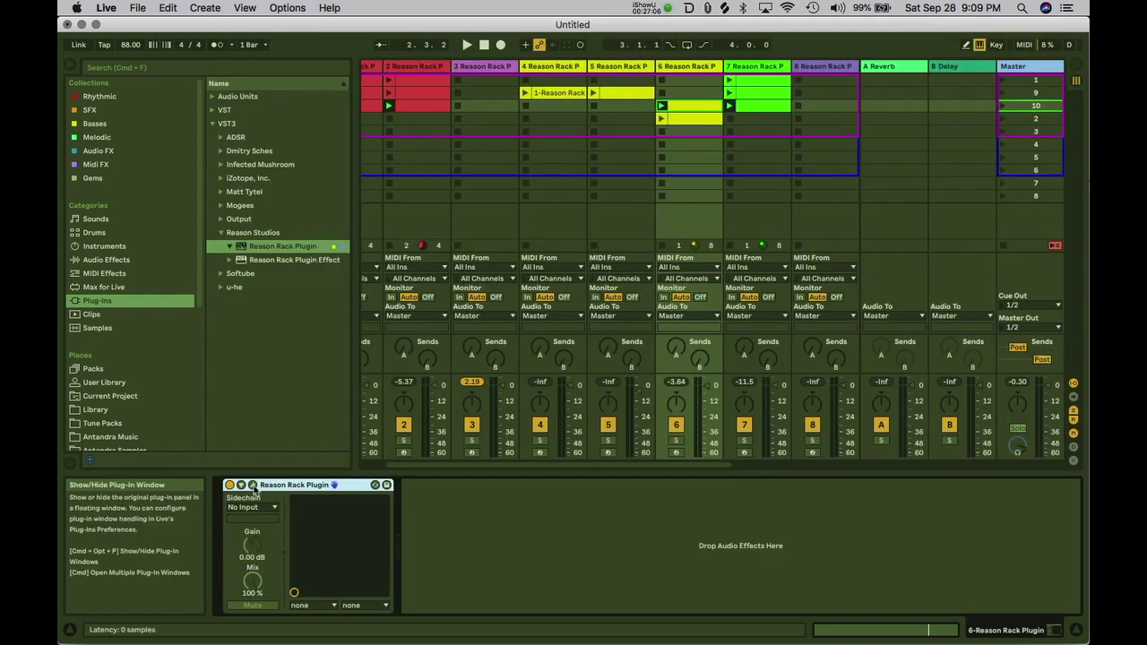
pyautogui.click(253, 485)
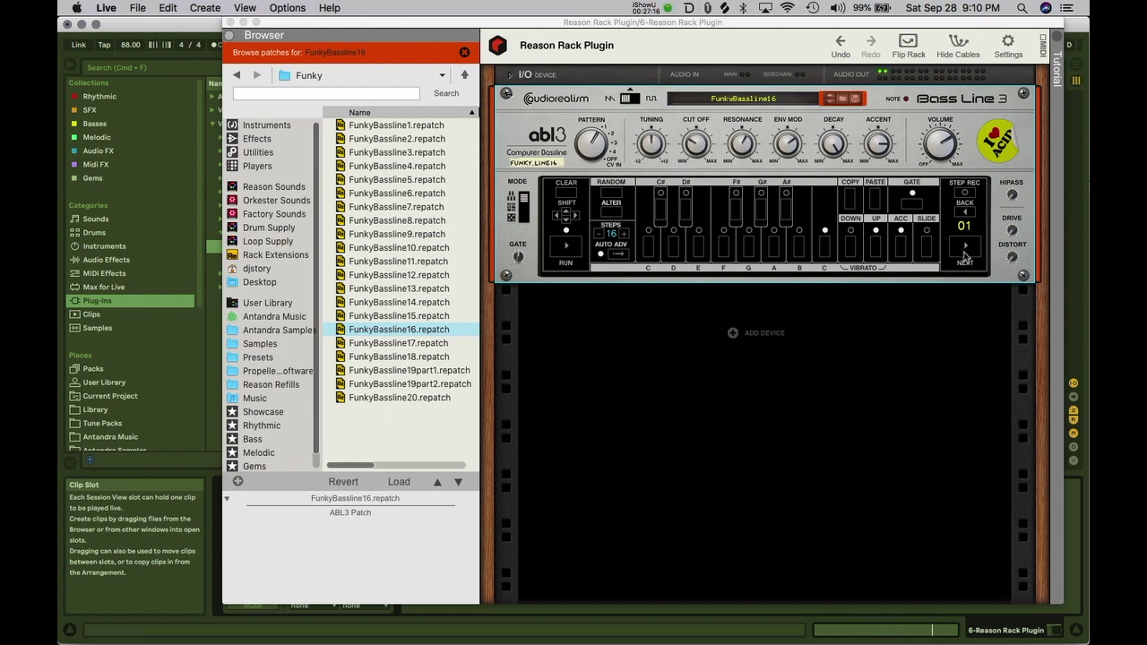
pyautogui.click(965, 250)
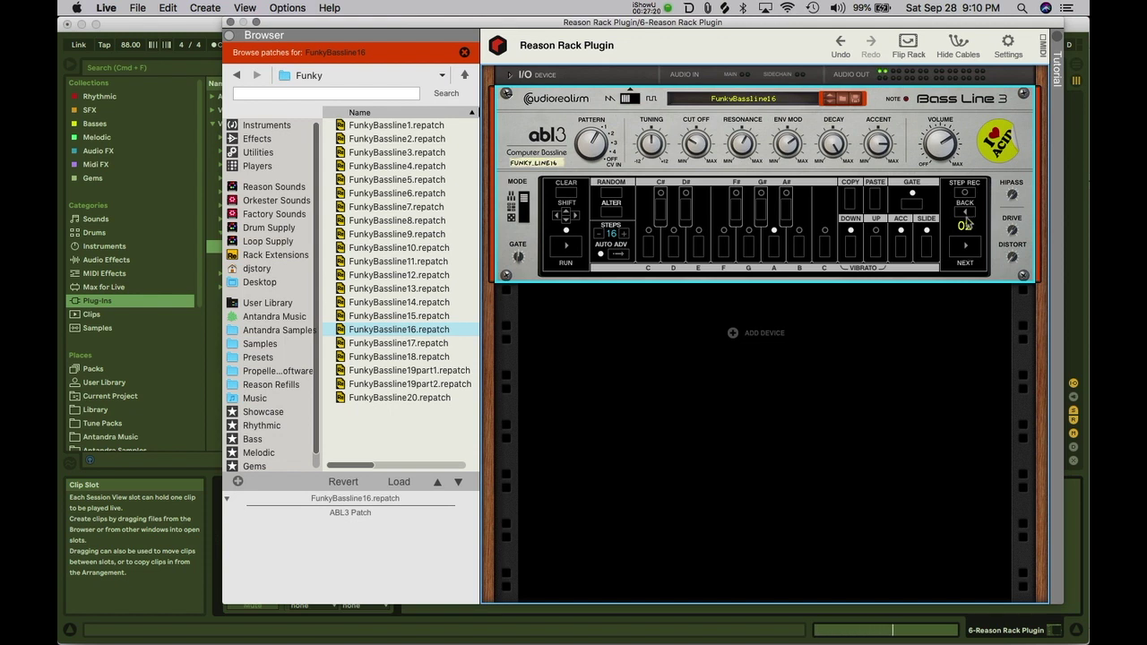
pyautogui.click(965, 212)
pyautogui.click(229, 22)
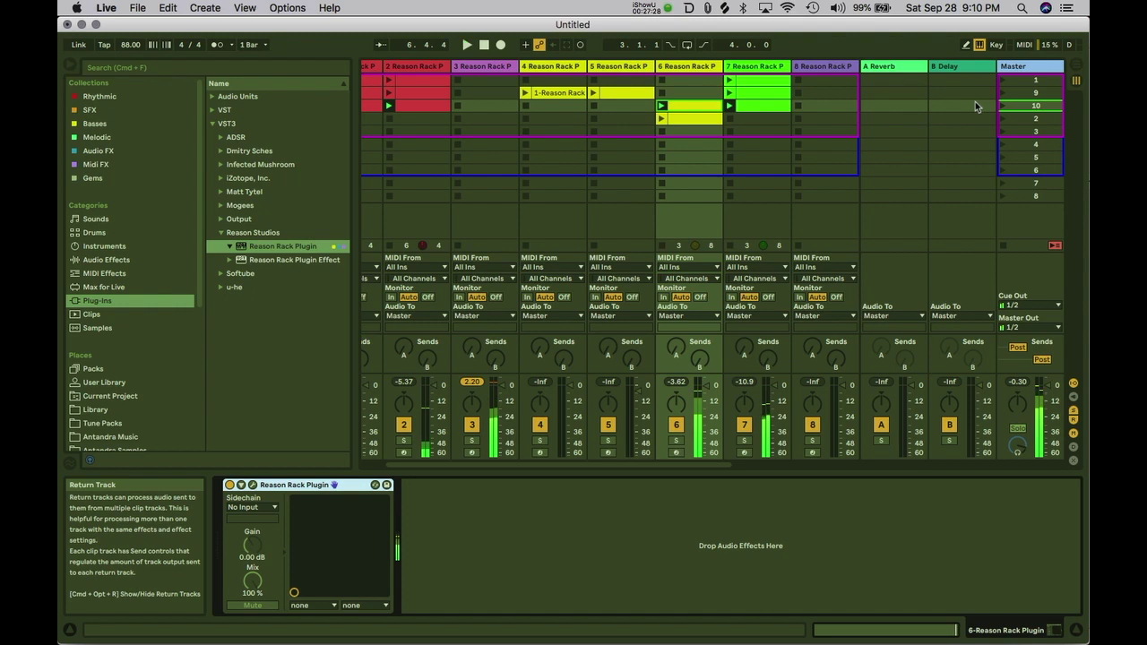
# Step: Copy the scene 10 clips of tracks 1 and 2 into scene 2 and launch that scene
pyautogui.click(1004, 119)
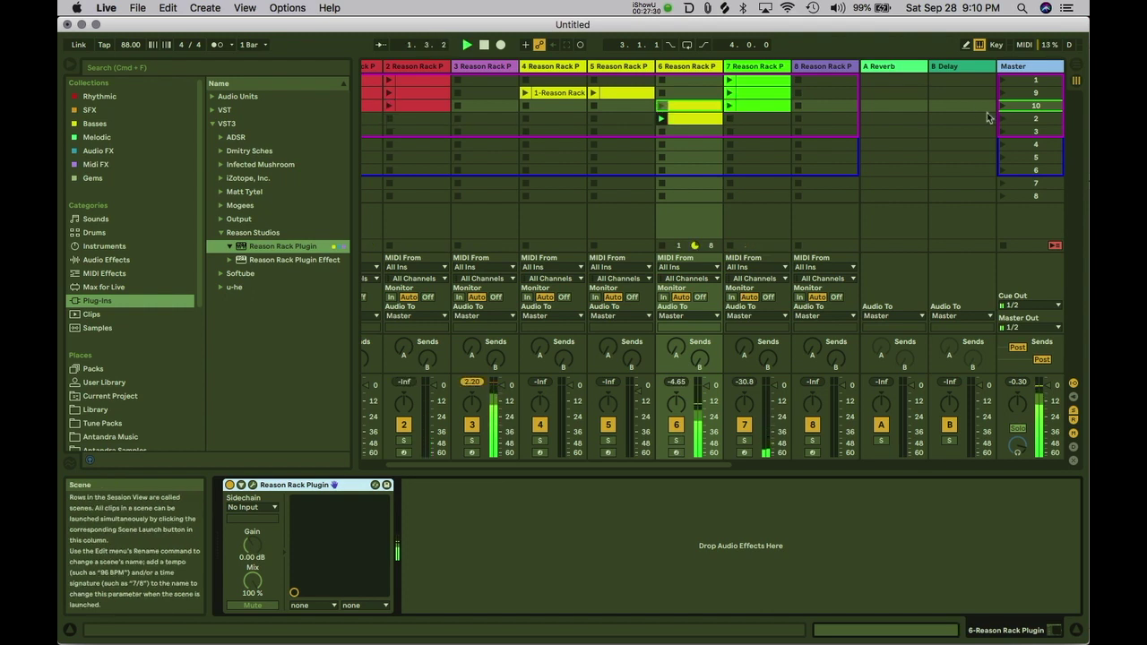
pyautogui.hscroll(-2, 714, 130)
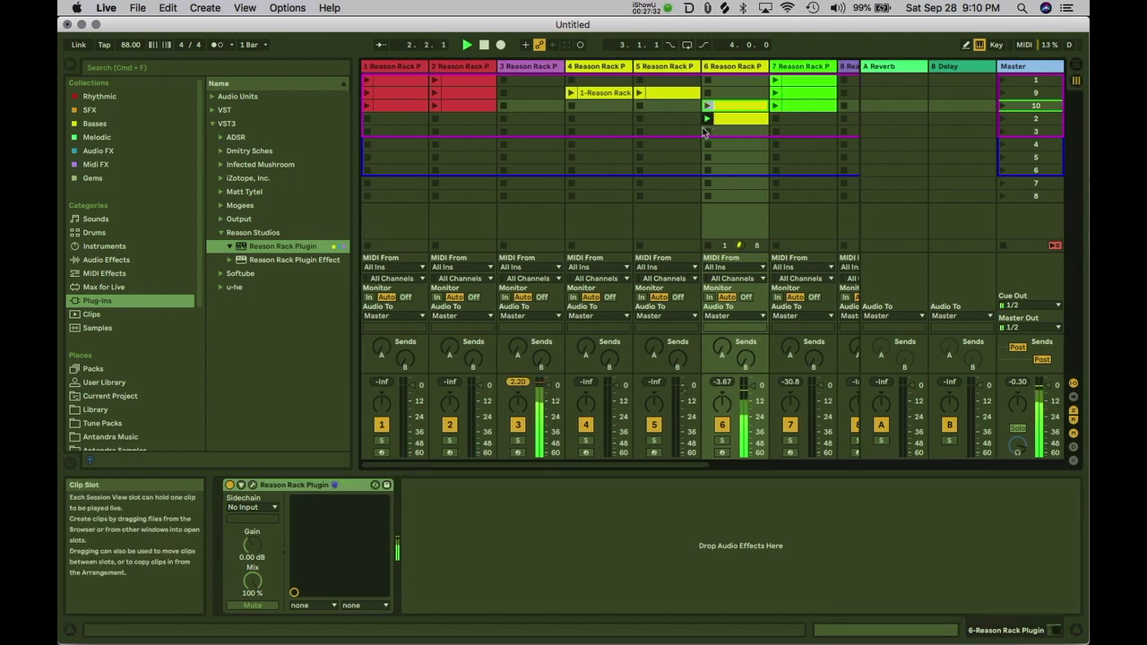
pyautogui.click(482, 110)
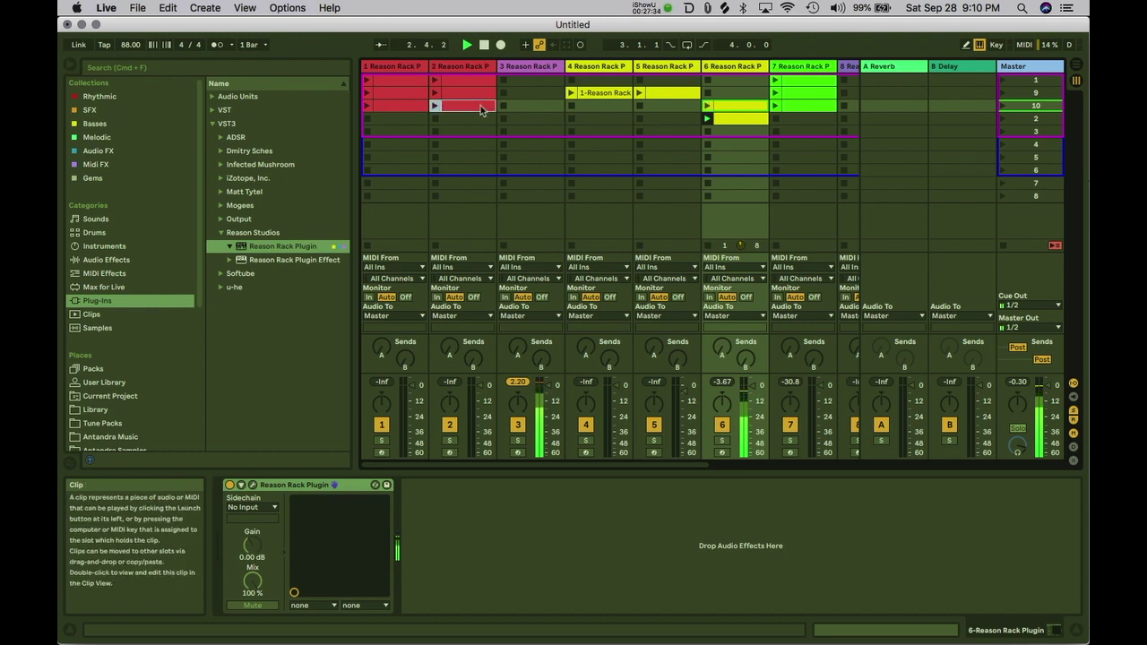
pyautogui.click(408, 106)
pyautogui.moveTo(409, 120); pyautogui.dragTo(411, 120)
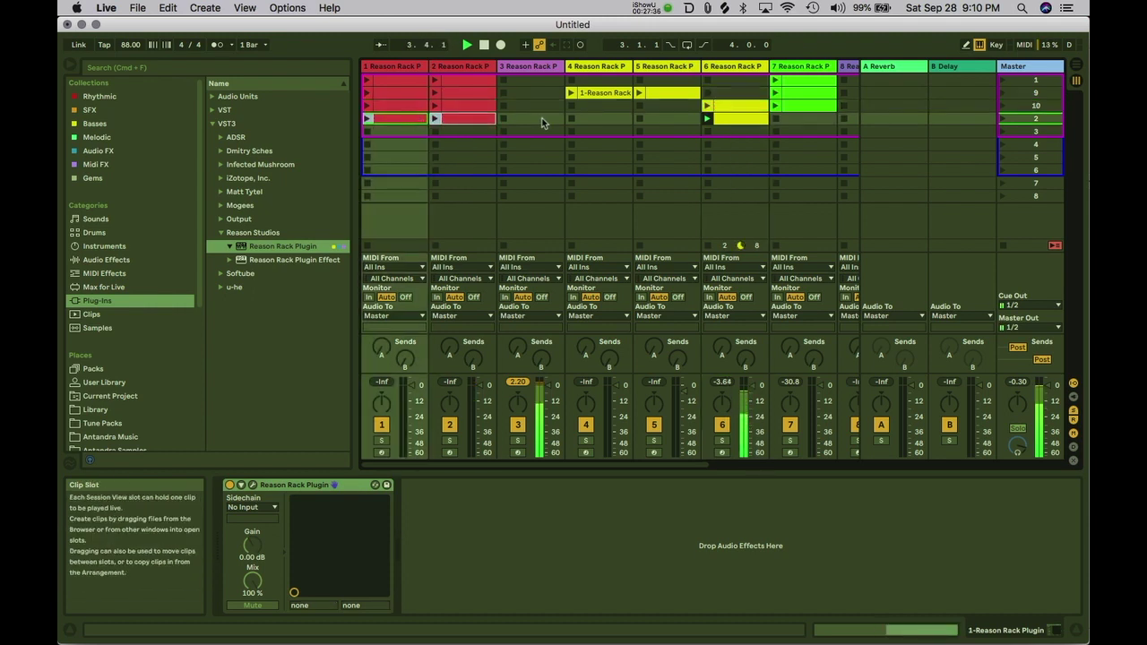
pyautogui.click(1001, 119)
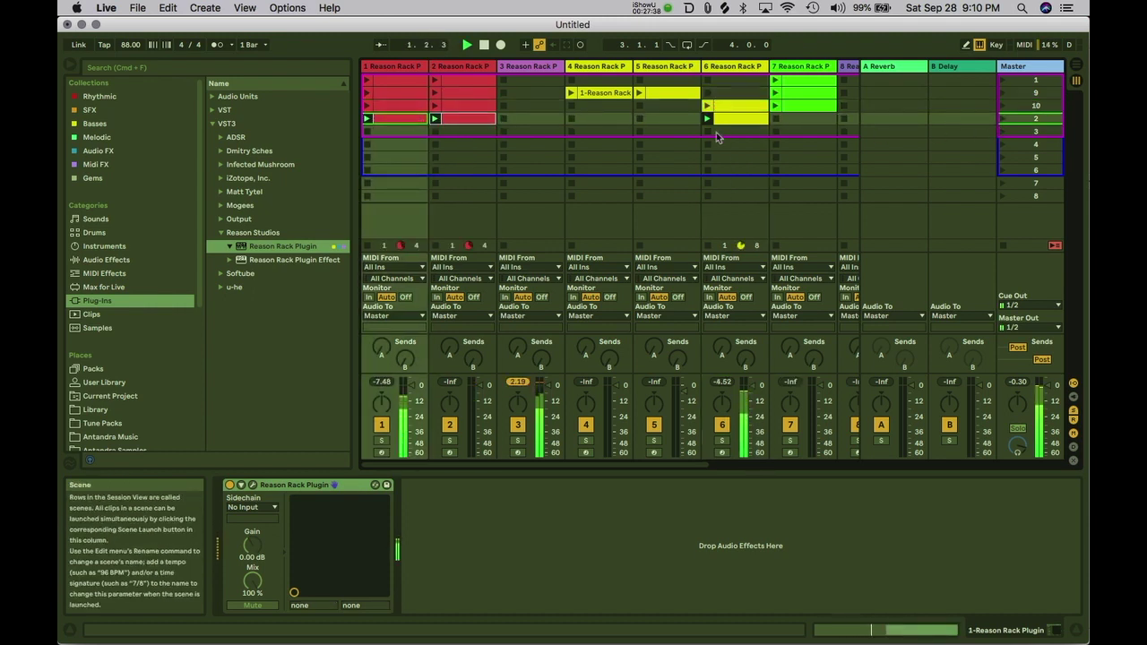
# Step: Create an empty one-bar MIDI clip in track 3's scene 1 slot and freeze that track
pyautogui.click(408, 156)
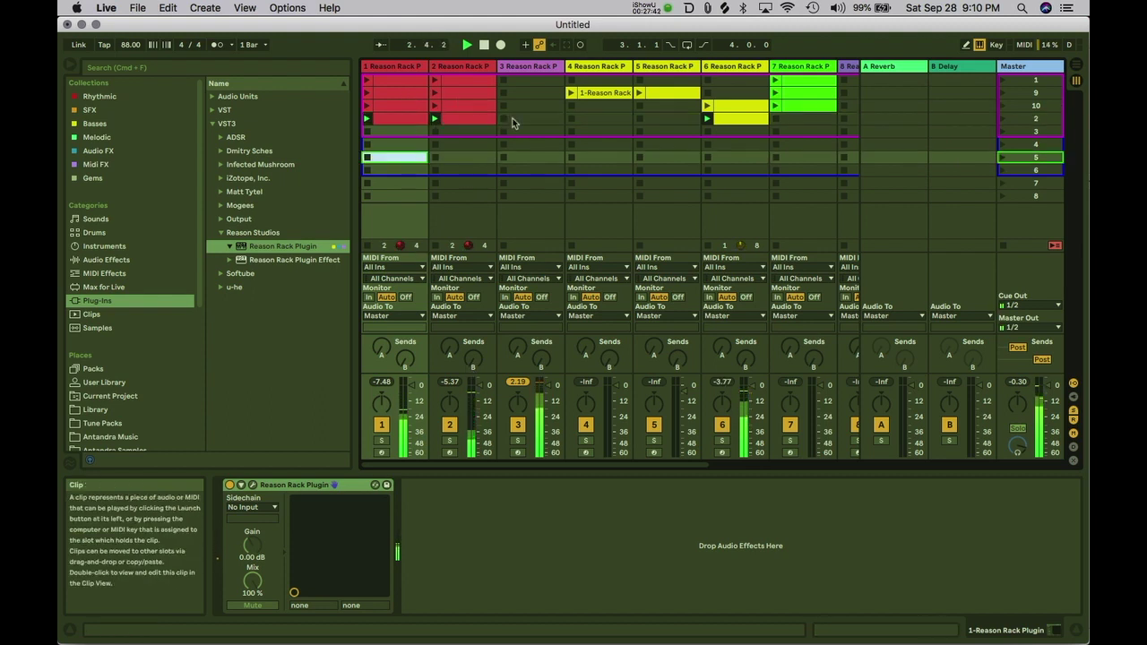
pyautogui.click(529, 157)
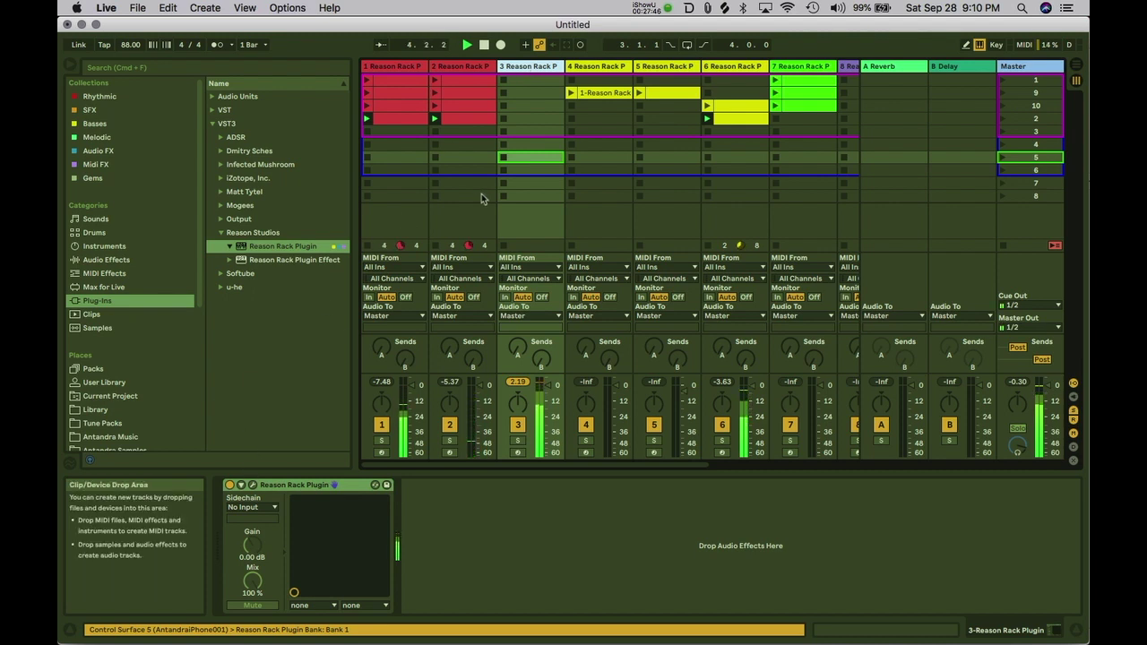
pyautogui.click(522, 83)
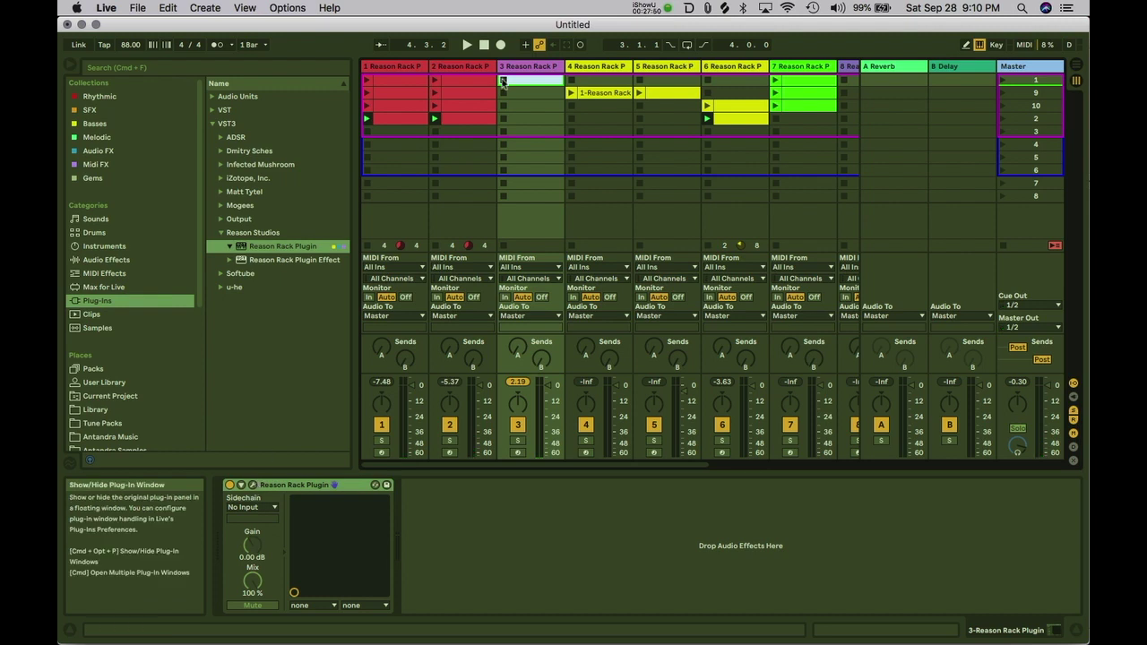
pyautogui.doubleClick(520, 84)
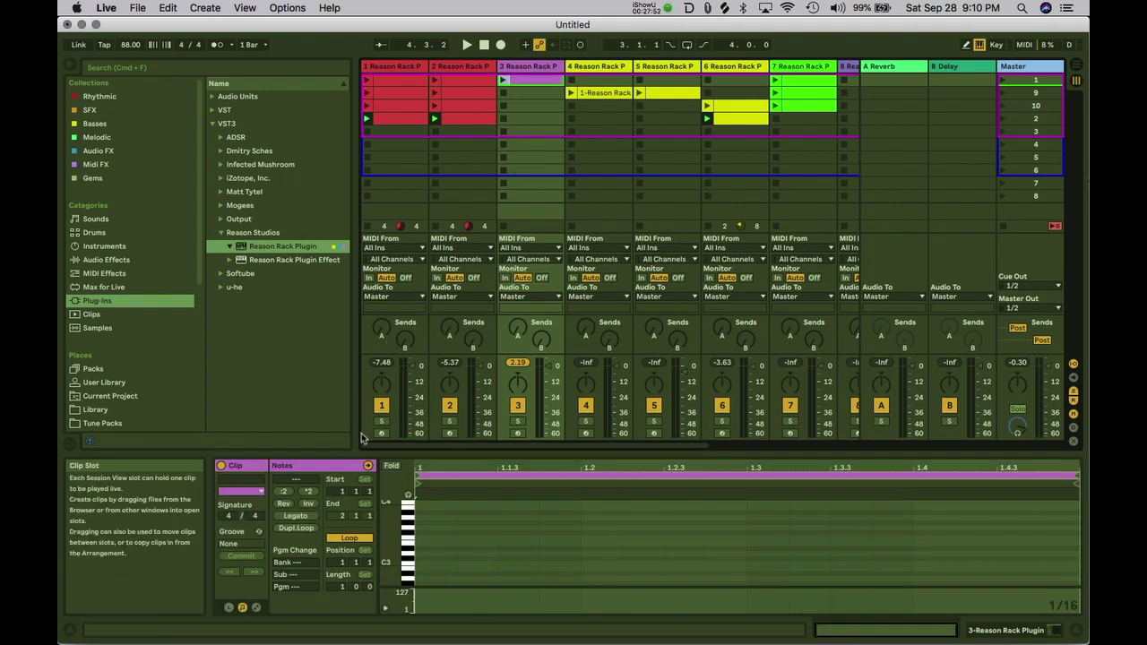
pyautogui.hotkey('shift', 'Tab')
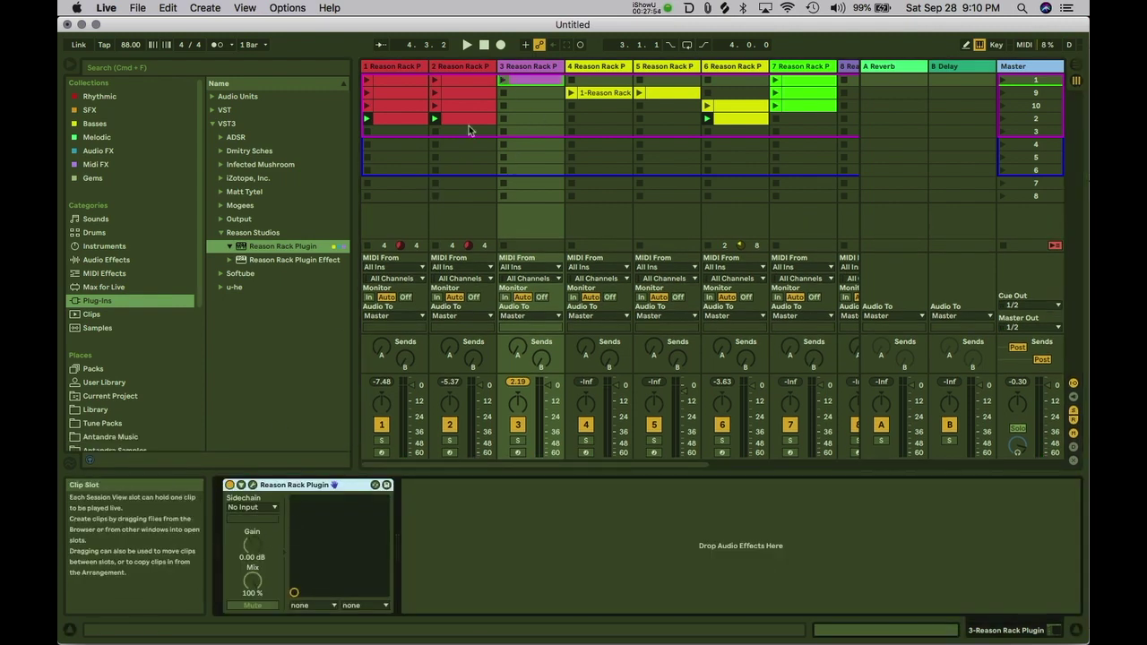
pyautogui.rightClick(520, 81)
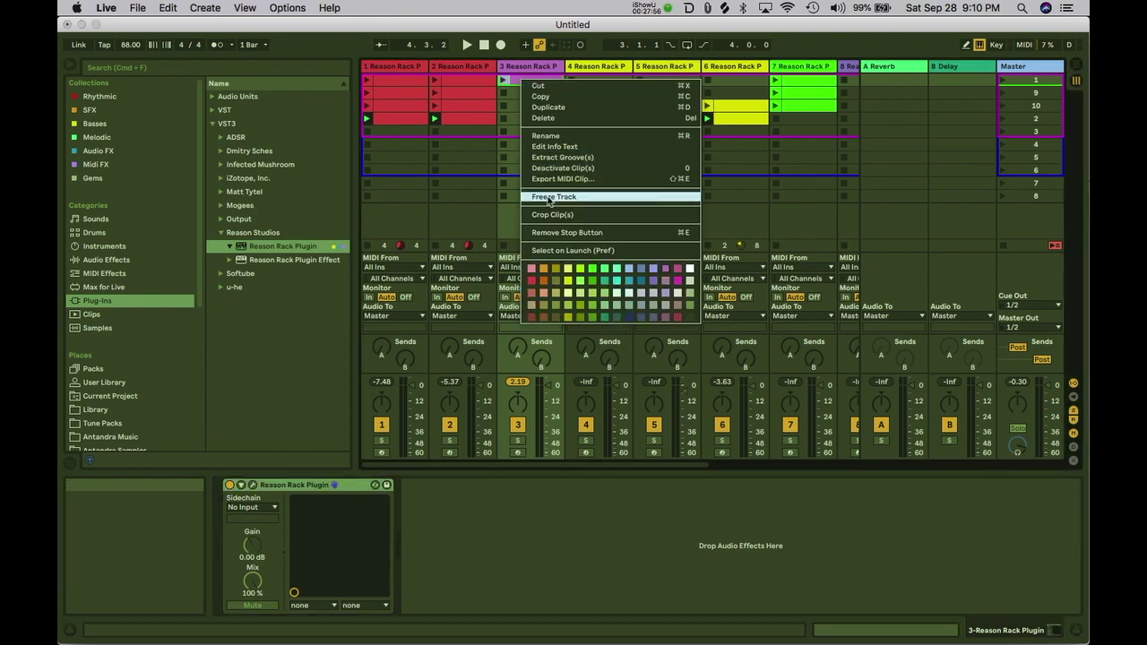
pyautogui.click(550, 196)
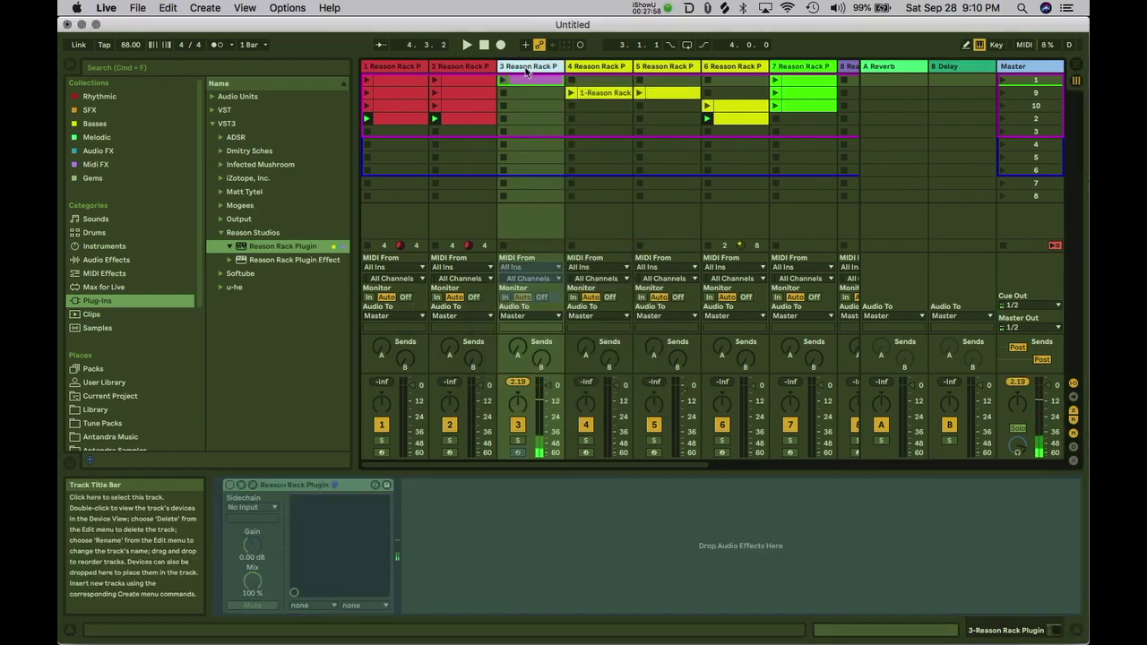
# Step: Insert an audio track after track 3 and copy the frozen clip into its scene 1 slot
pyautogui.press('super+t')
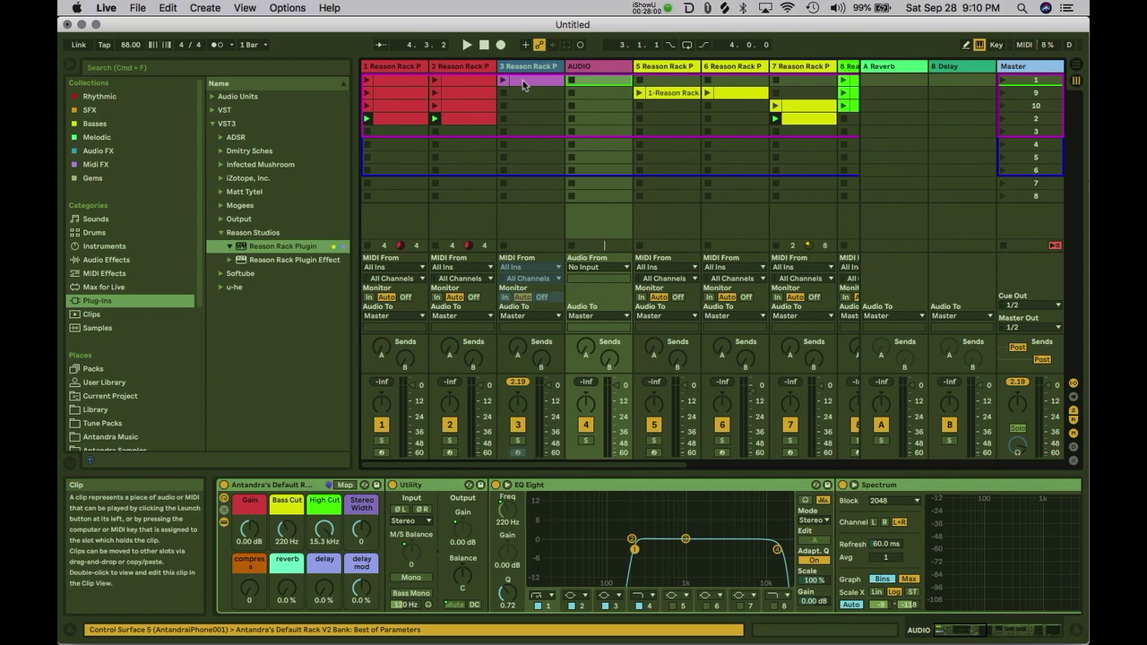
pyautogui.moveTo(524, 85); pyautogui.dragTo(592, 75)
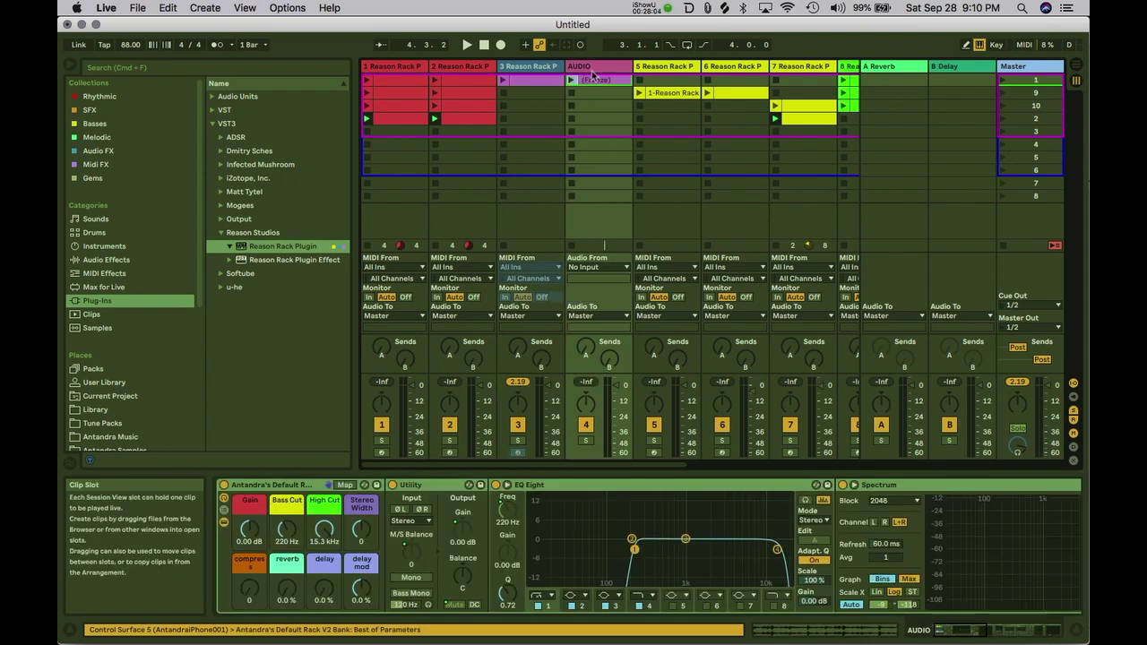
pyautogui.click(588, 69)
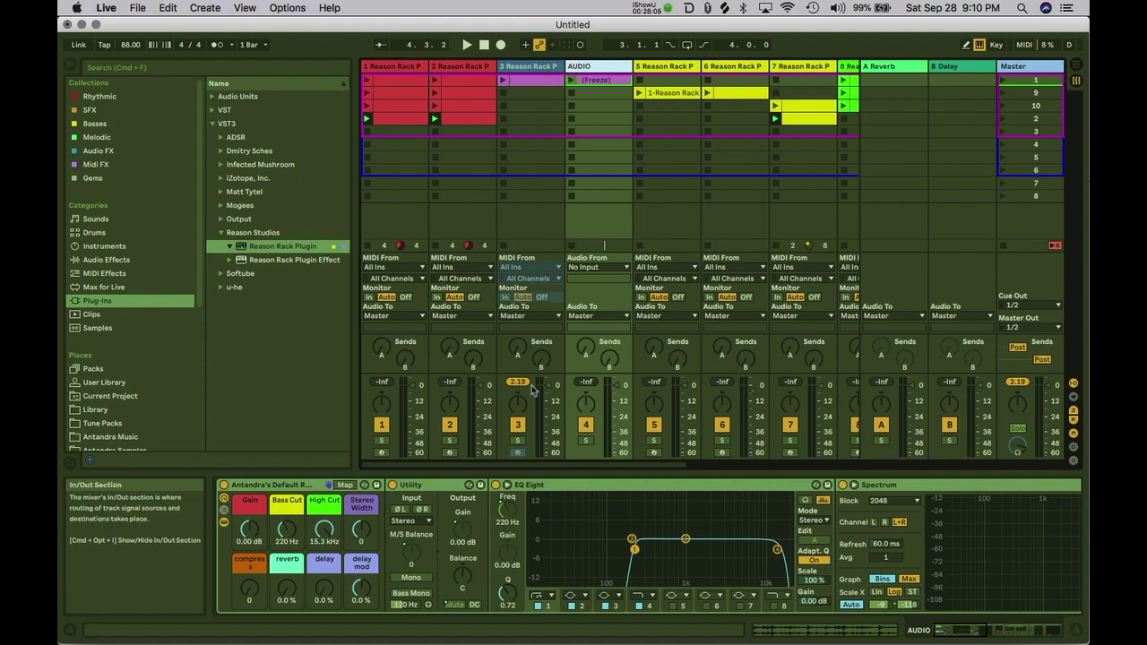
# Step: Deactivate frozen track 3 and delete its scene 1 clip
pyautogui.click(517, 425)
pyautogui.click(535, 82)
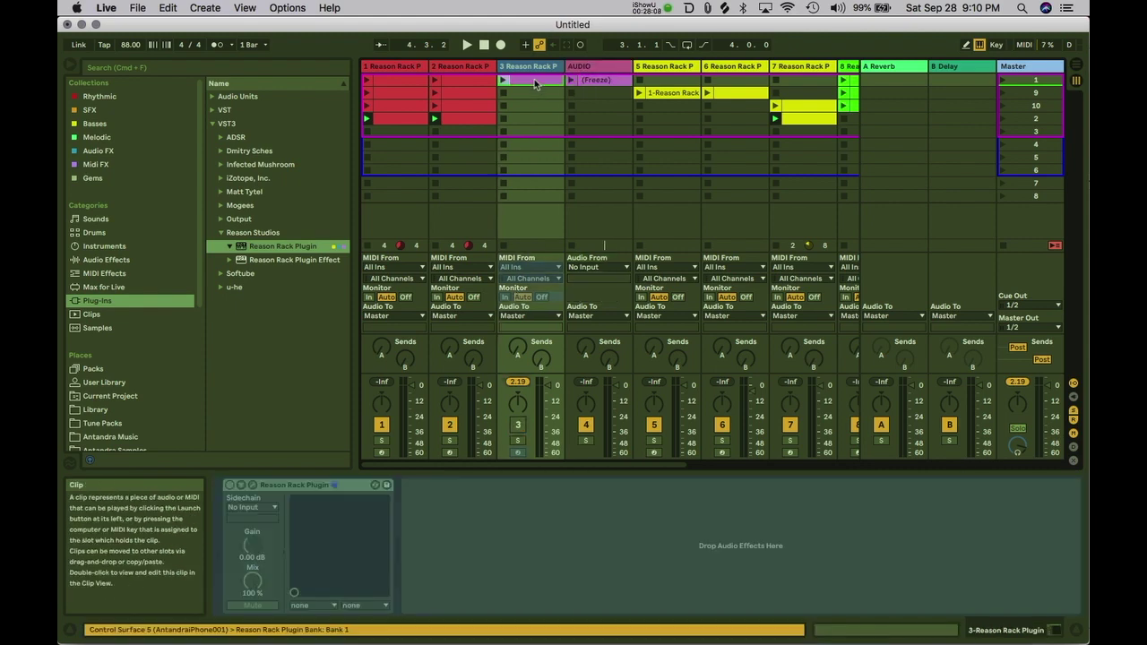
pyautogui.click(596, 83)
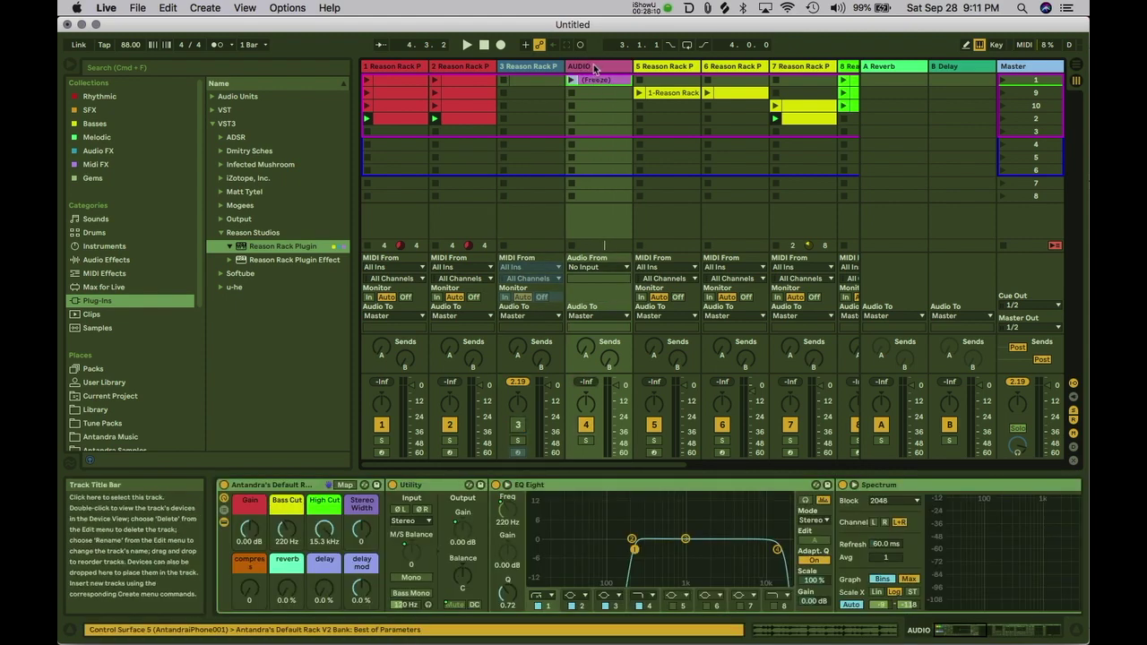
# Step: Move the frozen Reason Rack track to the first position, folded narrow, and place the AUDIO track directly after it
pyautogui.click(571, 67)
pyautogui.moveTo(527, 71); pyautogui.dragTo(364, 66)
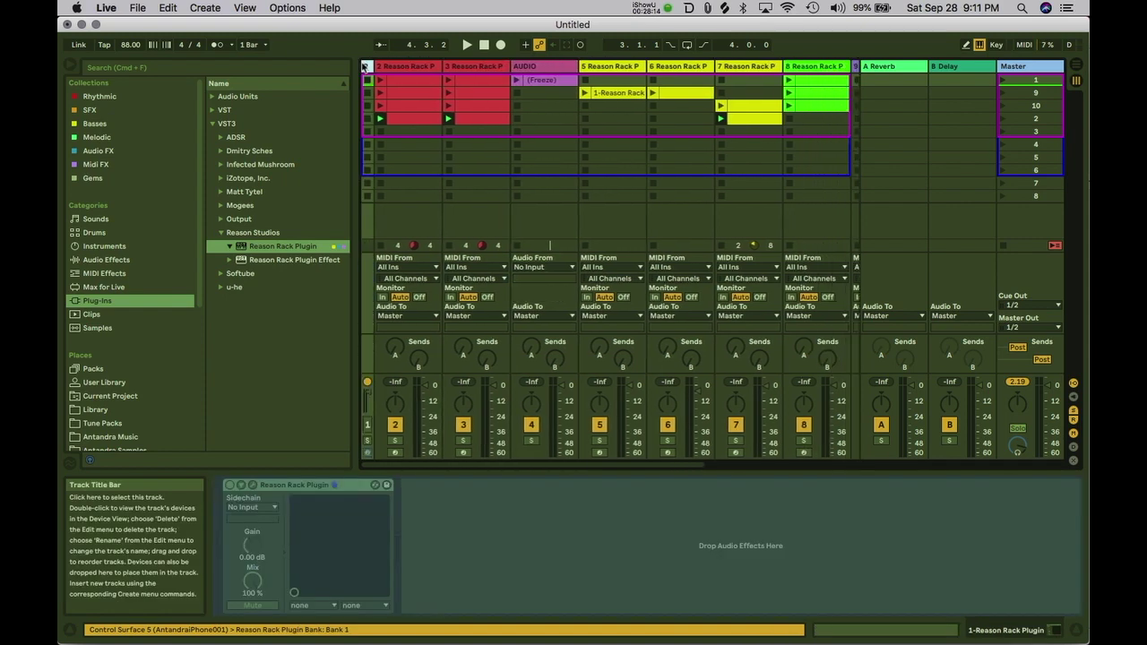
pyautogui.moveTo(519, 68); pyautogui.dragTo(368, 67)
pyautogui.click(368, 67)
# Step: Assign a dark colour to the folded frozen track in the first position
pyautogui.rightClick(368, 68)
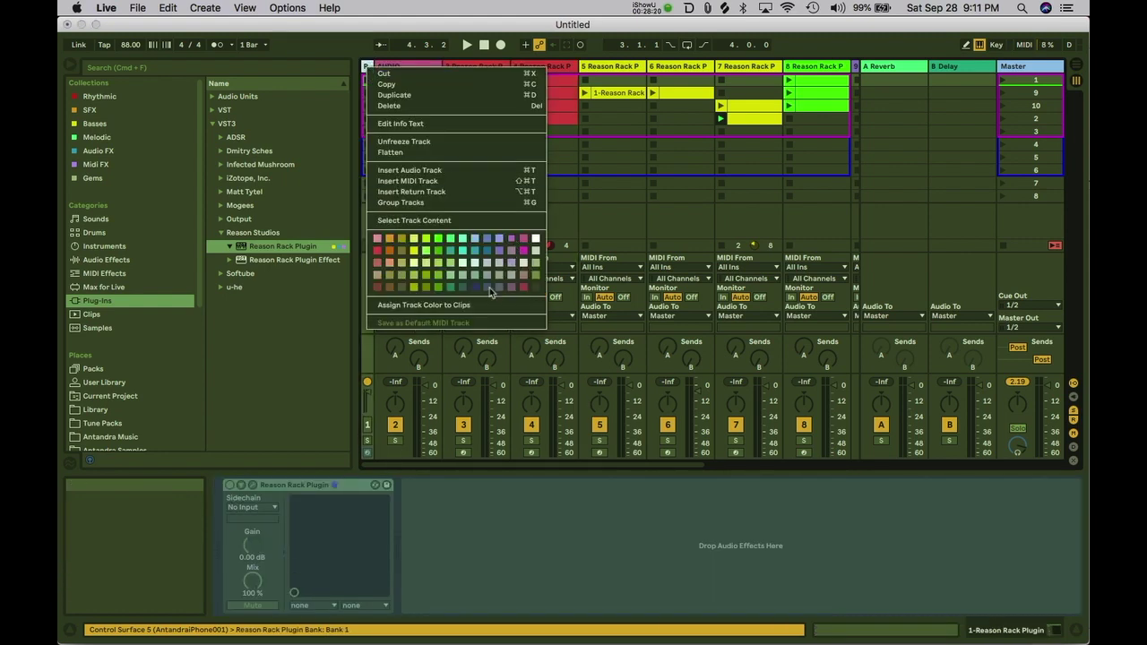
pyautogui.click(534, 288)
pyautogui.rightClick(369, 69)
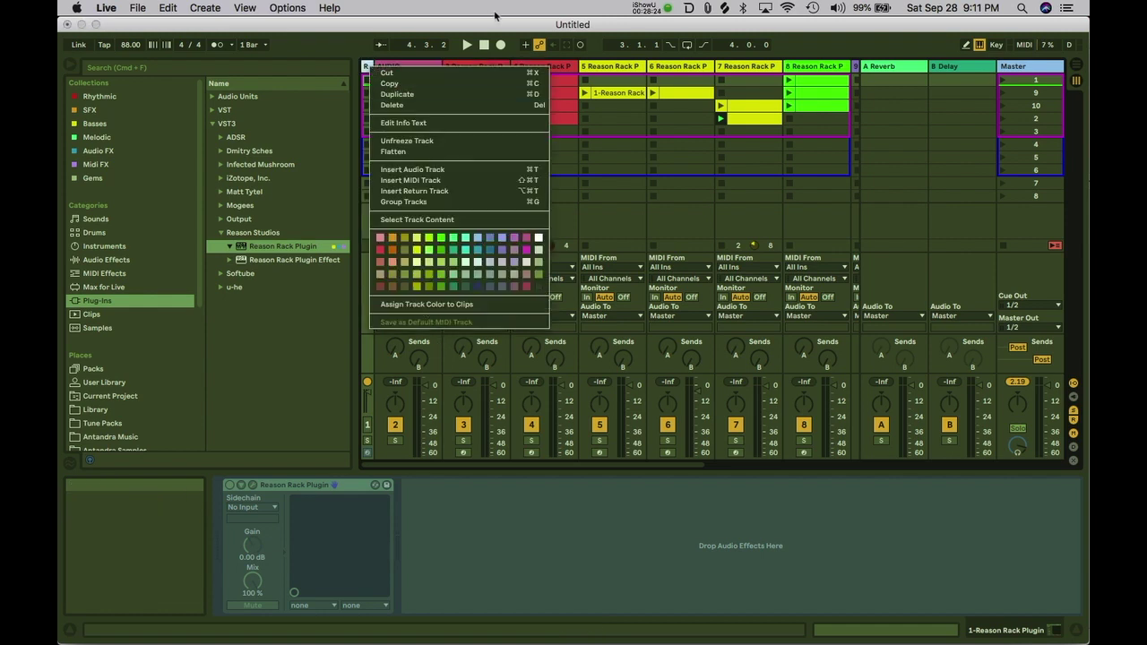
pyautogui.click(620, 96)
# Step: Open and launch the (Freeze) clip, audition the AUDIO track soloed with its effect devices bypassed, and unsolo it
pyautogui.click(408, 81)
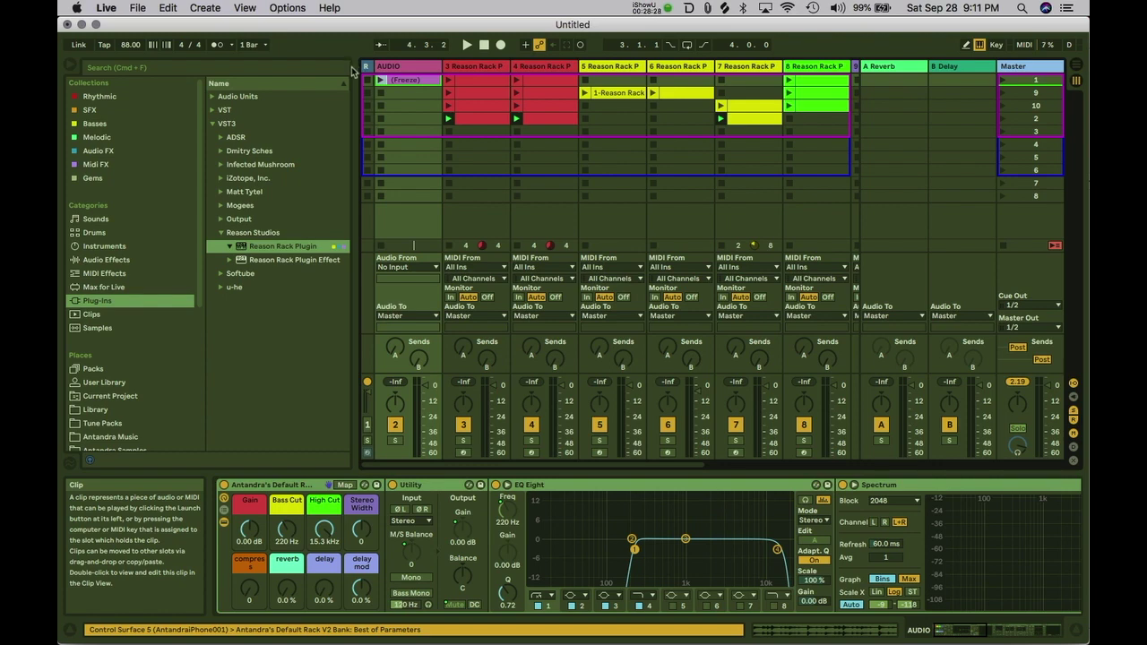
pyautogui.doubleClick(406, 82)
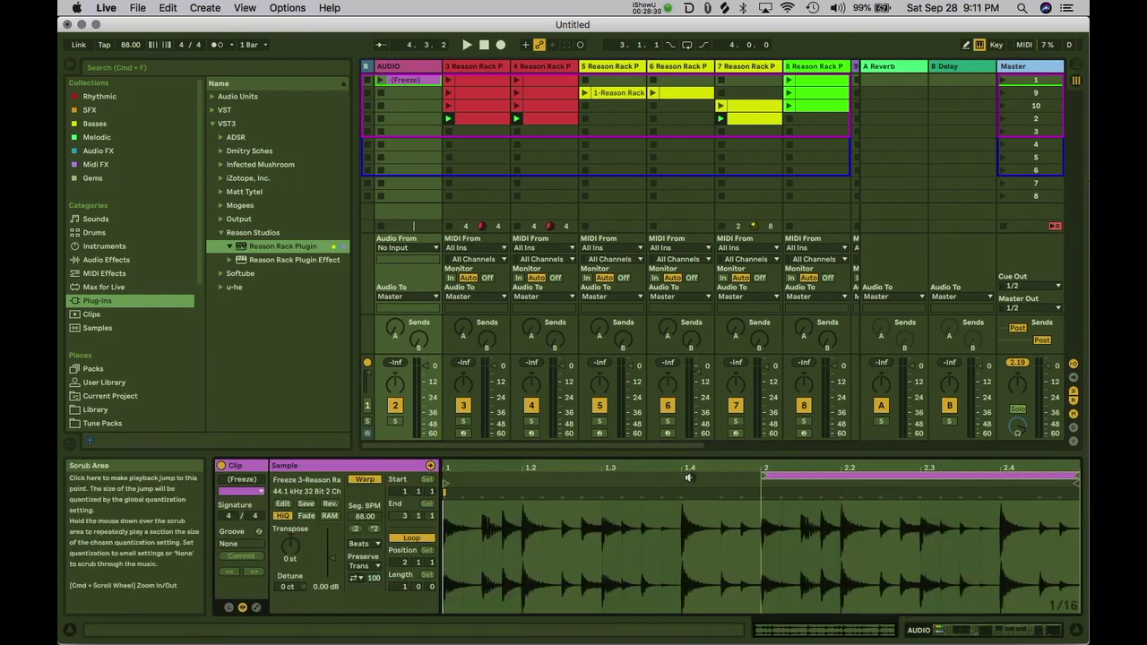
pyautogui.click(380, 80)
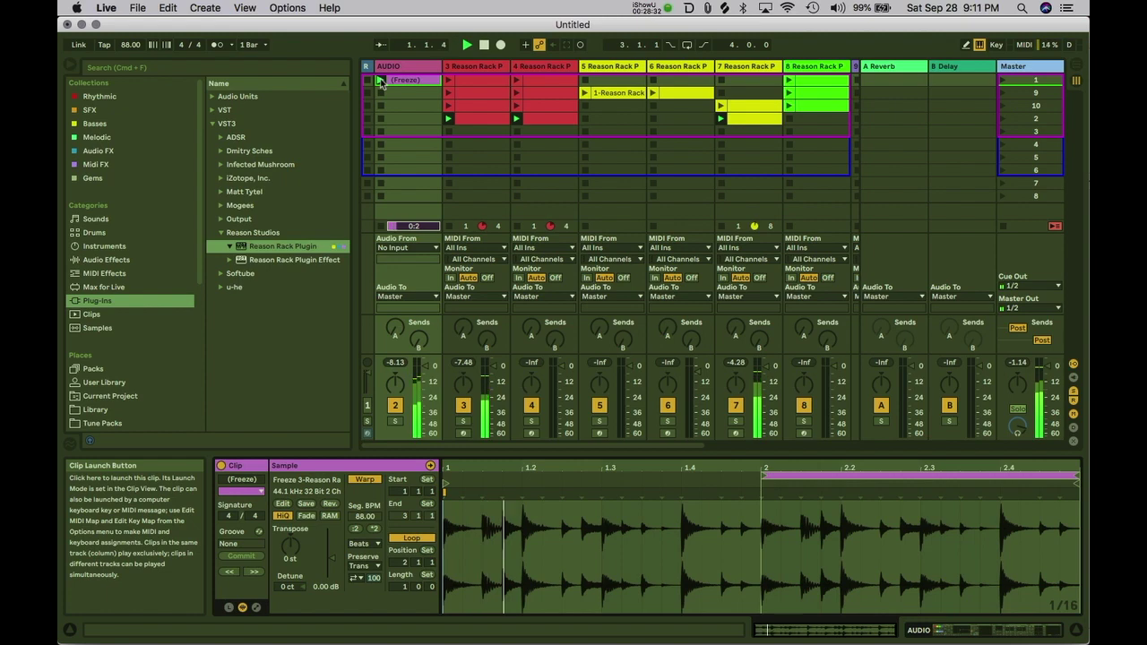
pyautogui.click(396, 421)
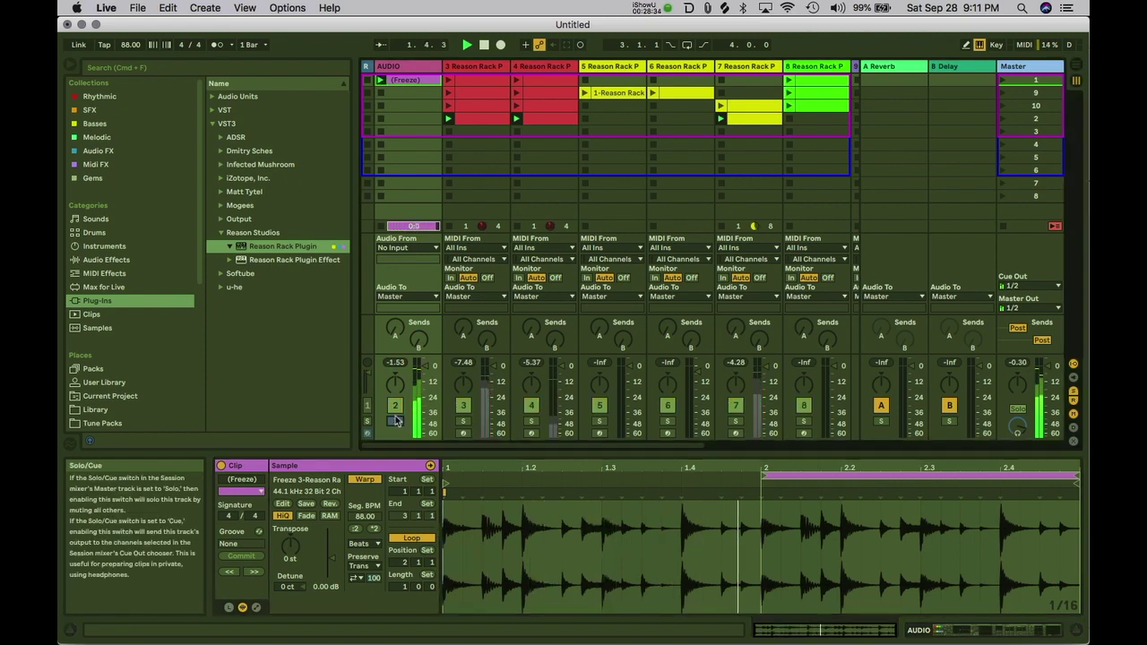
pyautogui.hotkey('shift', 'Tab')
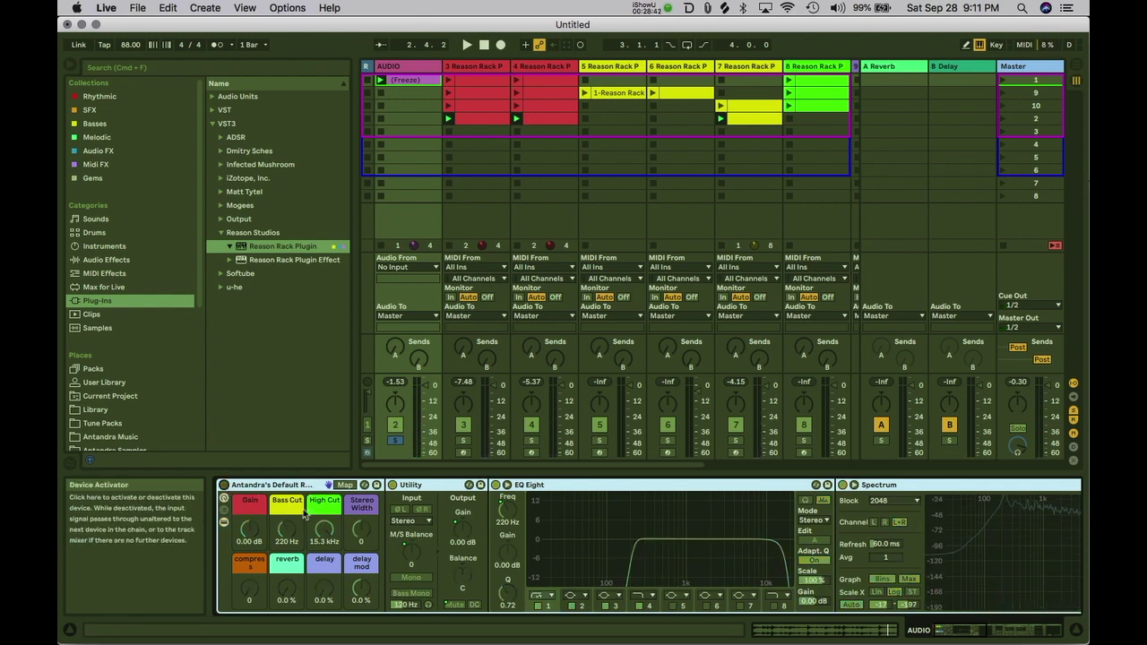
pyautogui.press('space')
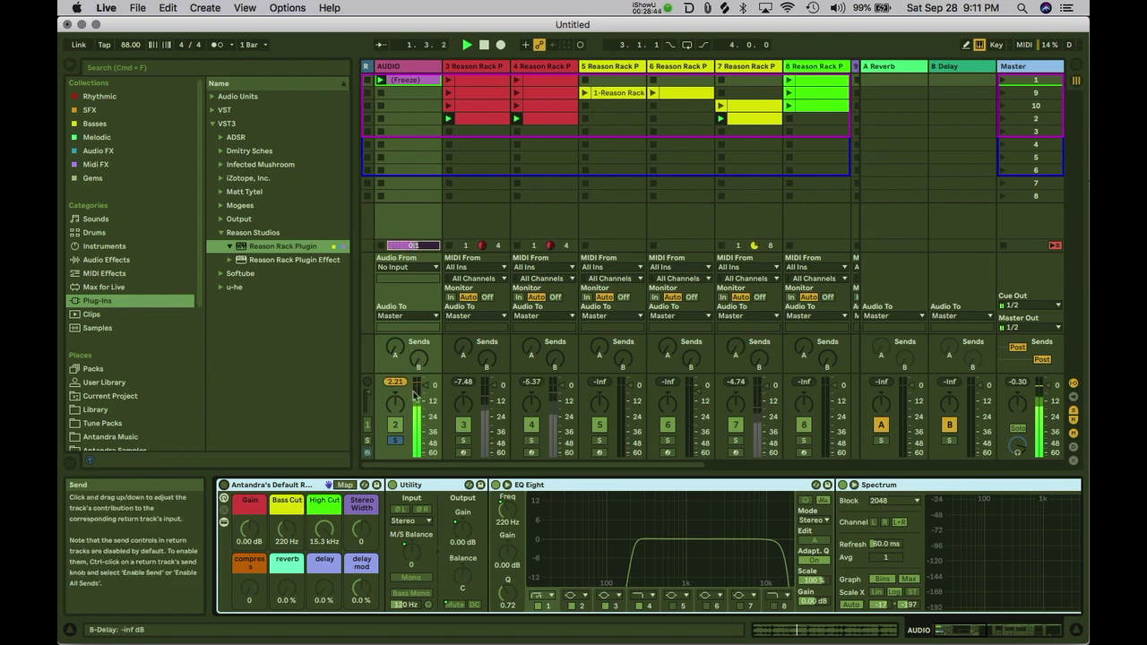
pyautogui.click(396, 441)
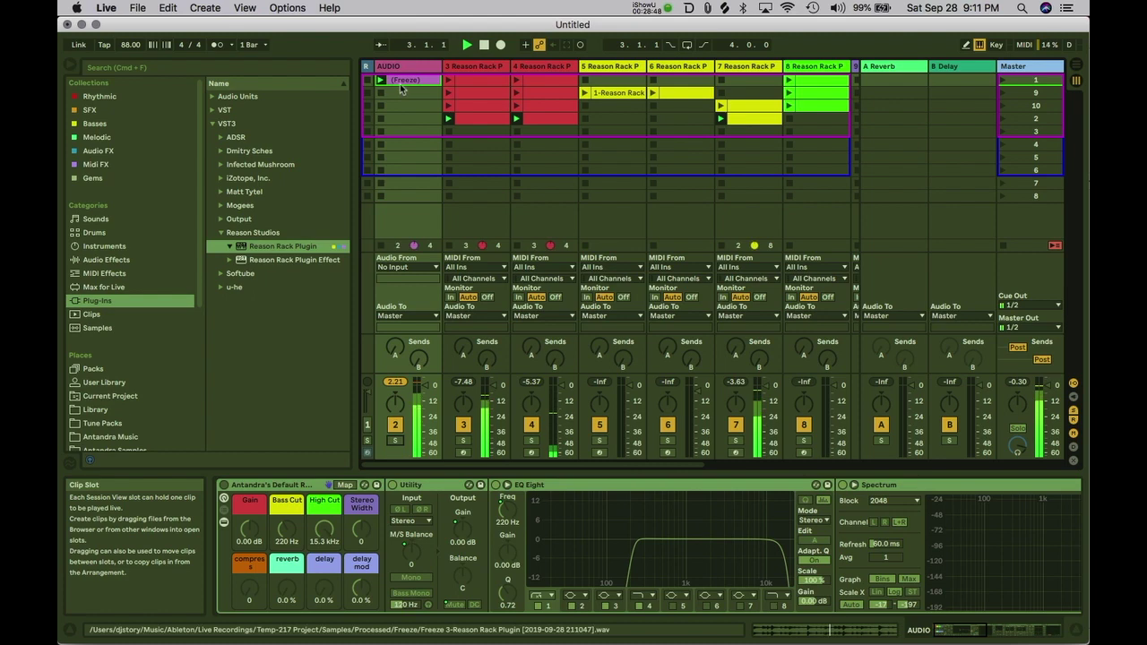
# Step: Reactivate the AUDIO track's effect rack, setting its Bass Cut macro to 22.0 Hz and its compressor macro to 14
pyautogui.click(224, 485)
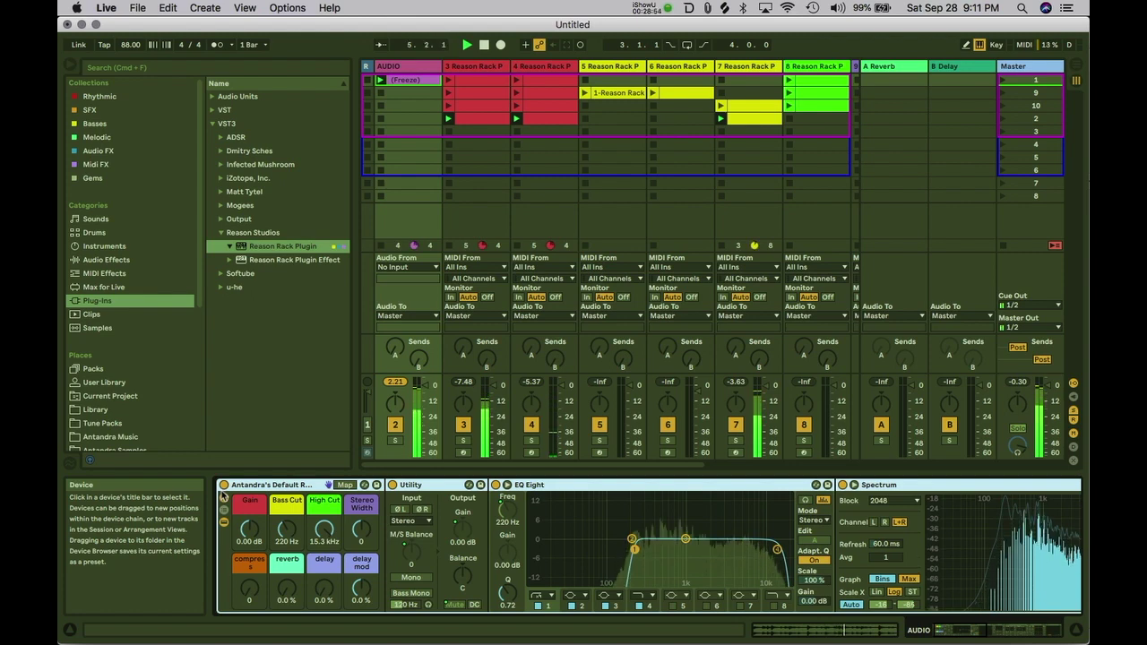
pyautogui.moveTo(287, 530); pyautogui.dragTo(287, 572)
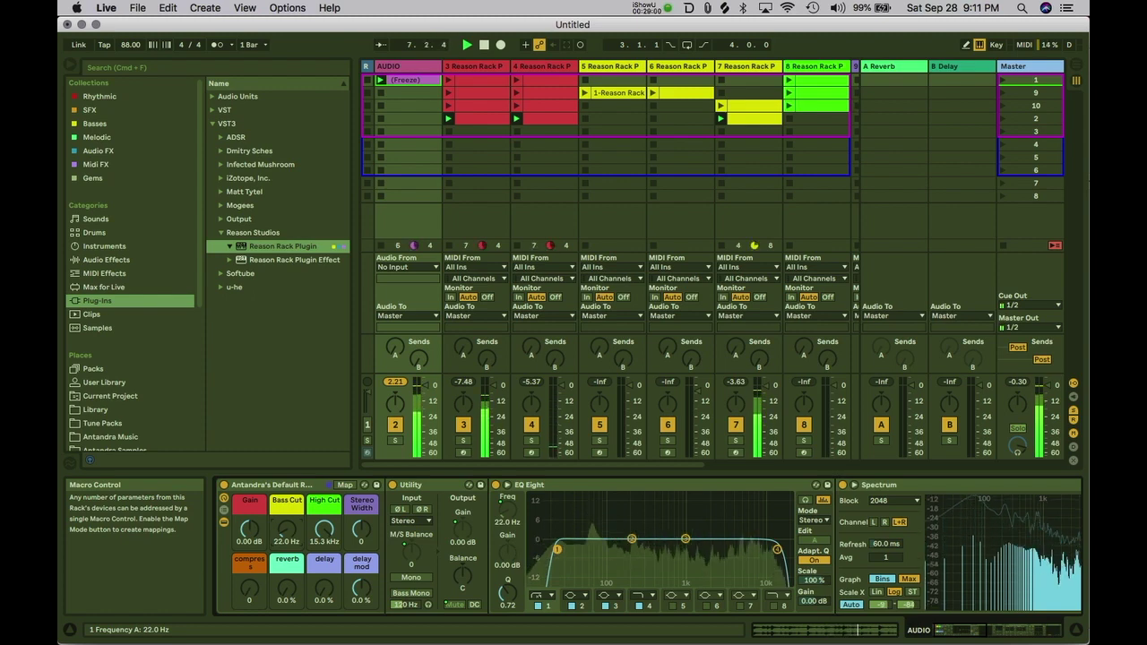
pyautogui.moveTo(249, 593); pyautogui.dragTo(252, 608)
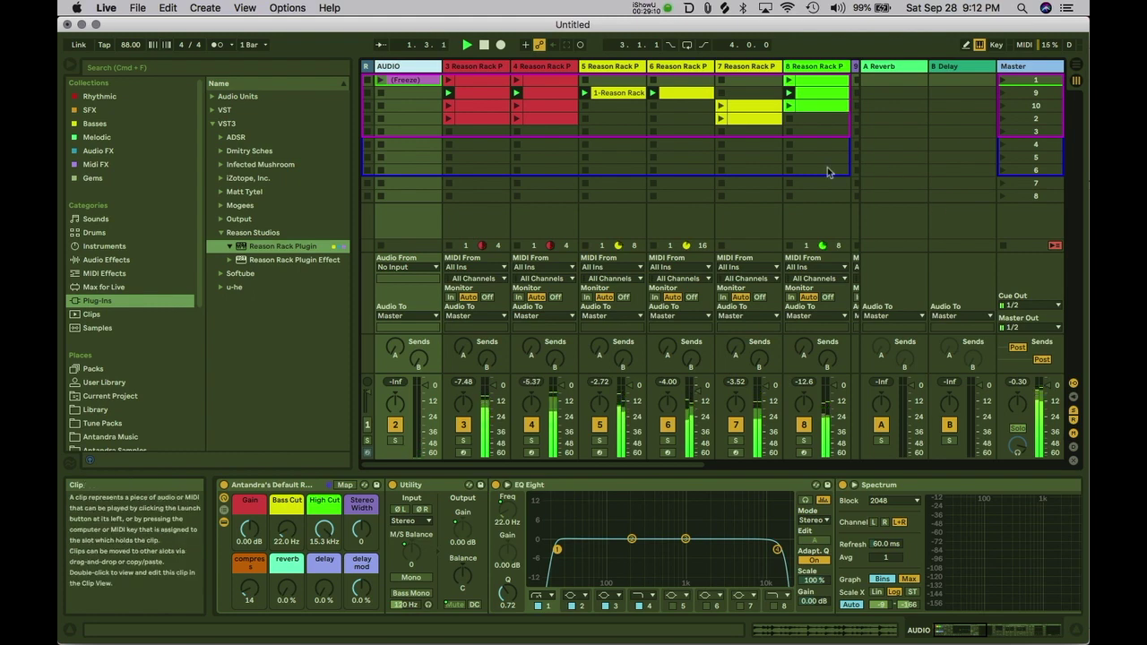
# Step: Insert a new MIDI track after track 8
pyautogui.click(787, 65)
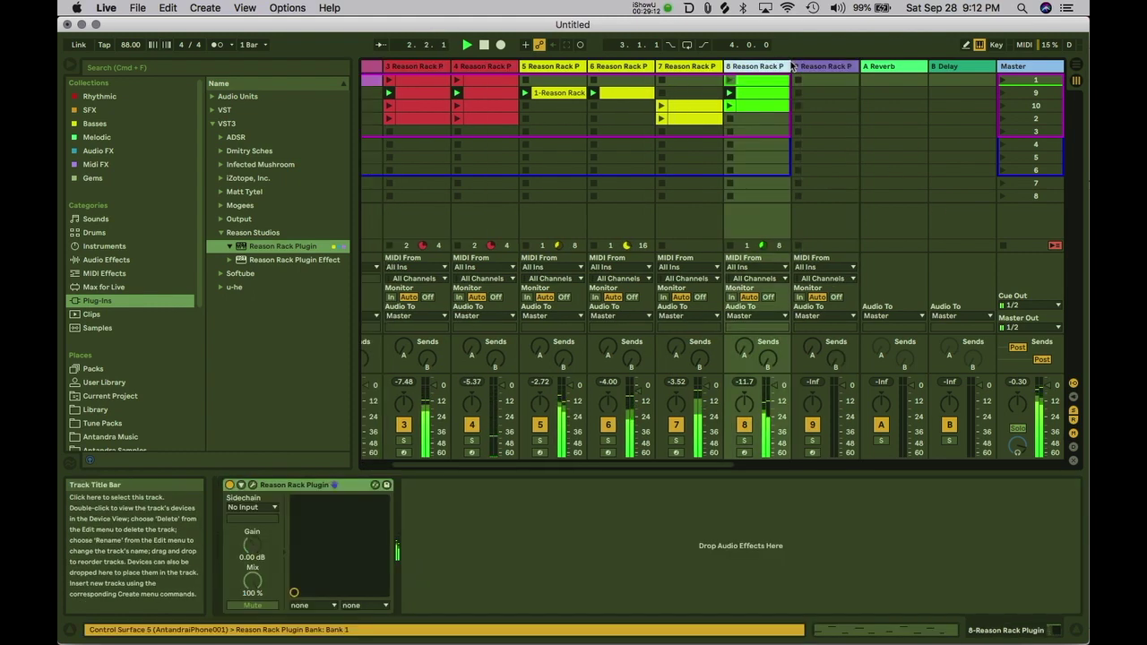
pyautogui.press('super+shift+t')
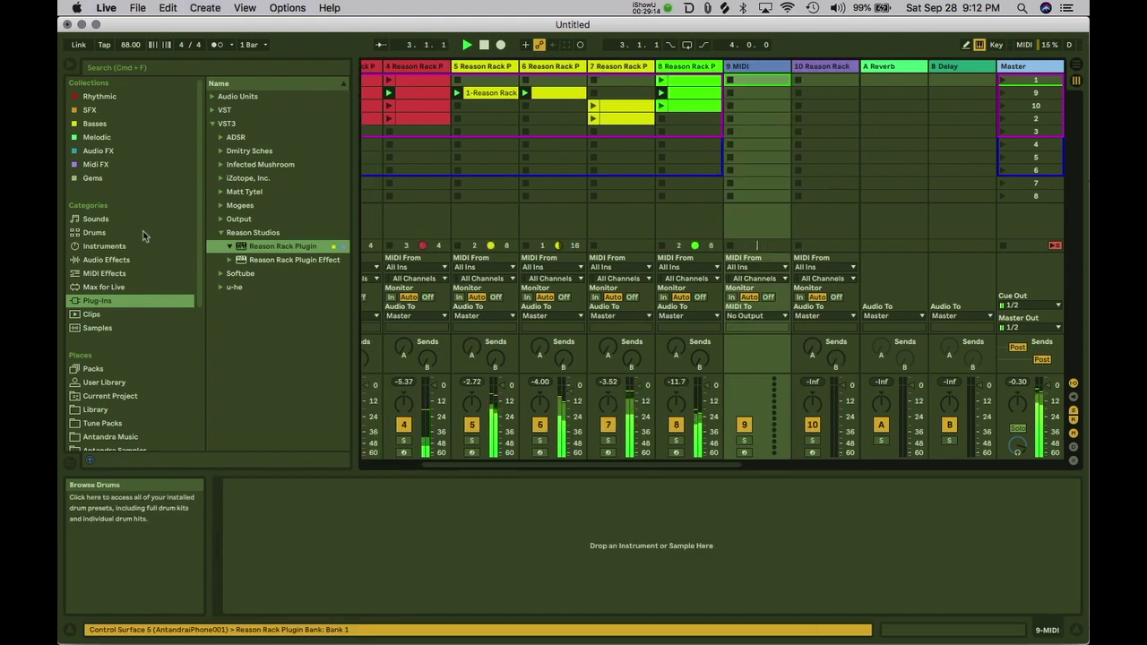
pyautogui.click(282, 245)
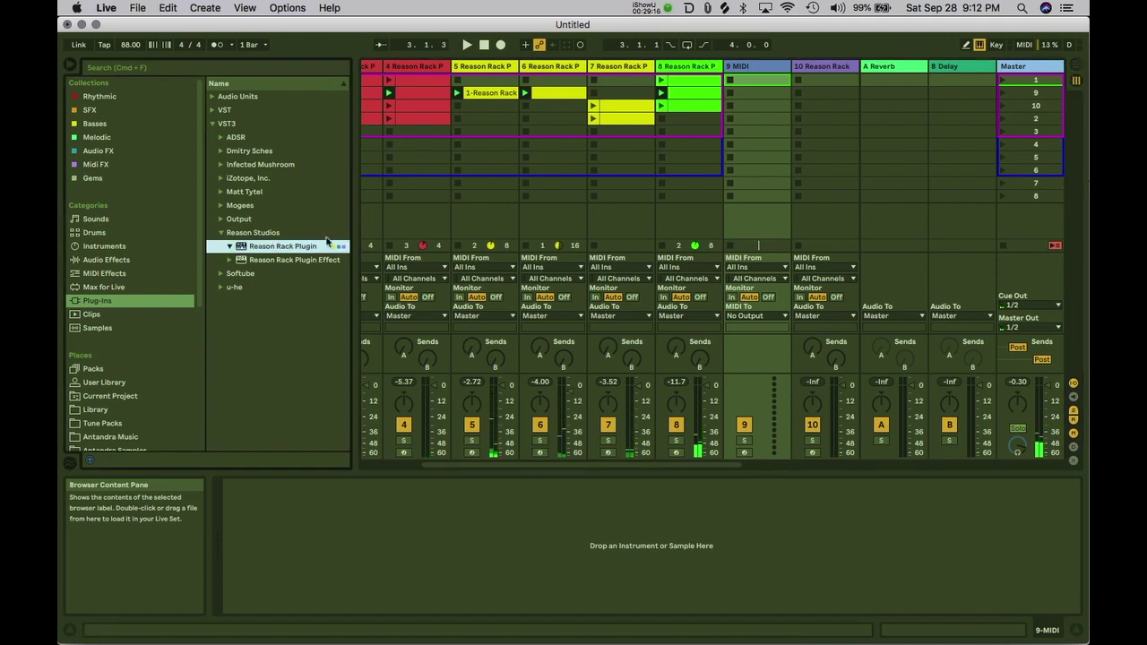
# Step: Save the Live Set as "Reason 11 Initial Test 4" in the Reason 11 Initial Test project folder
pyautogui.press('super+s')
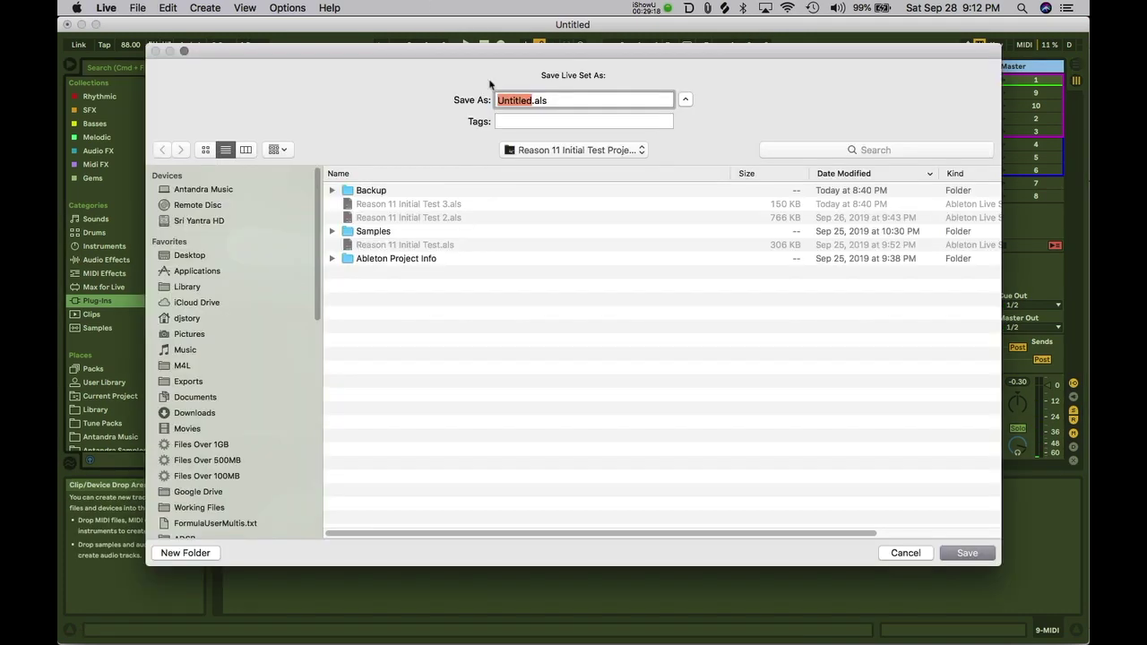
pyautogui.click(550, 150)
pyautogui.click(466, 292)
pyautogui.click(458, 206)
pyautogui.click(594, 100)
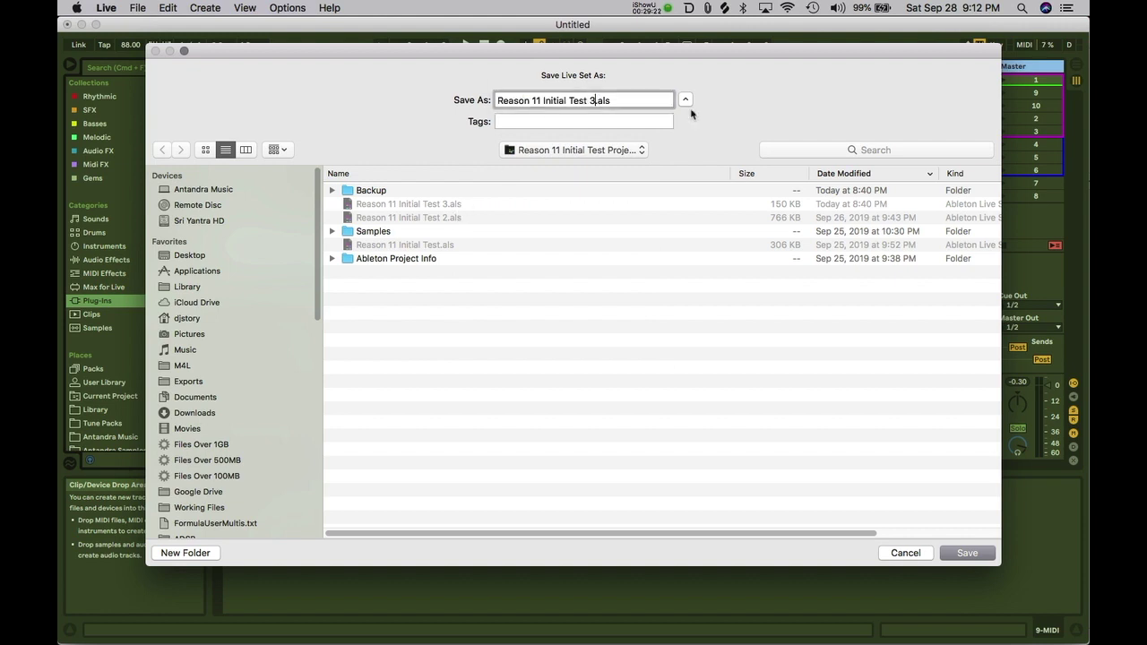
pyautogui.write('4')
pyautogui.press('Return')
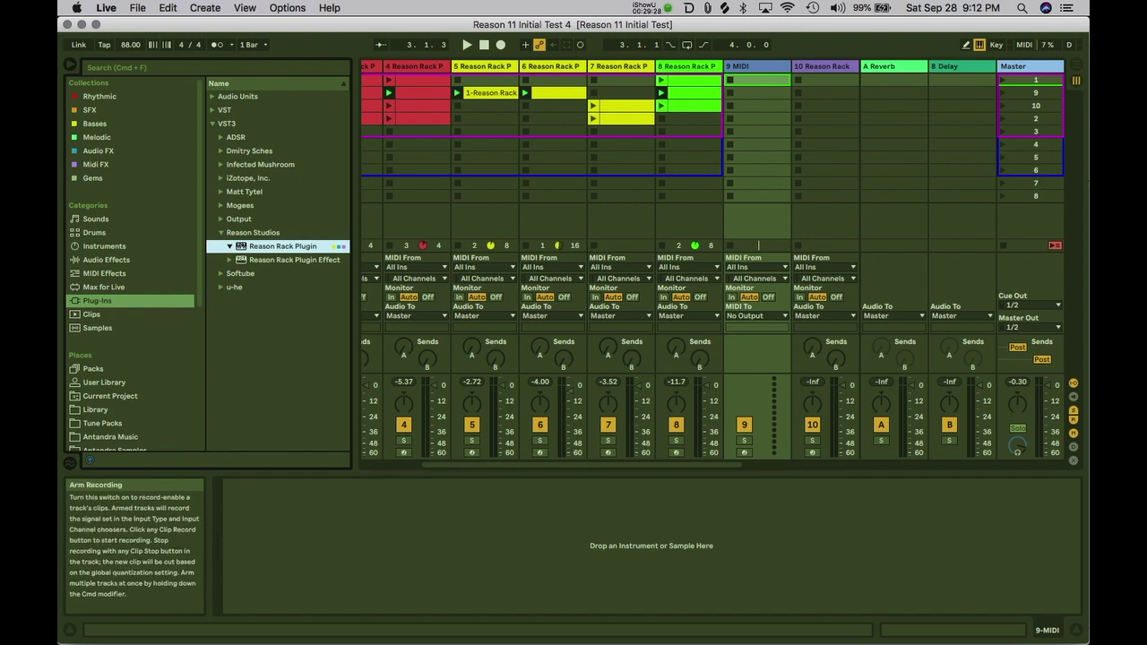
# Step: Arm MIDI track 9, select its scene 3 slot and load the Reason Rack Plugin onto the track
pyautogui.click(745, 452)
pyautogui.click(757, 132)
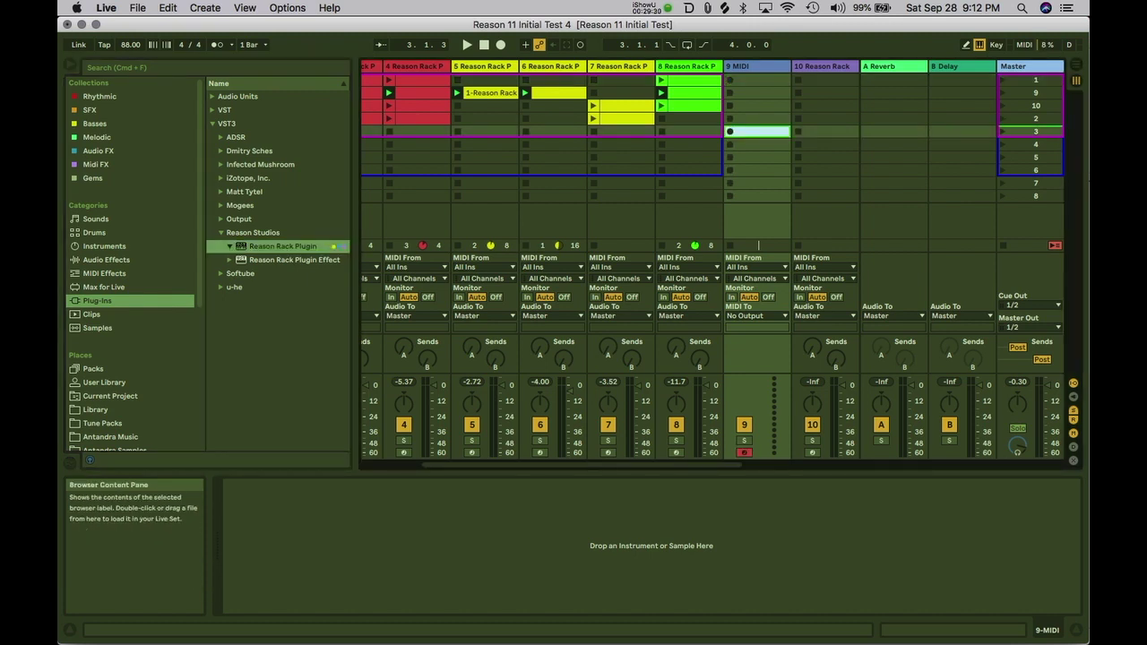
pyautogui.doubleClick(283, 247)
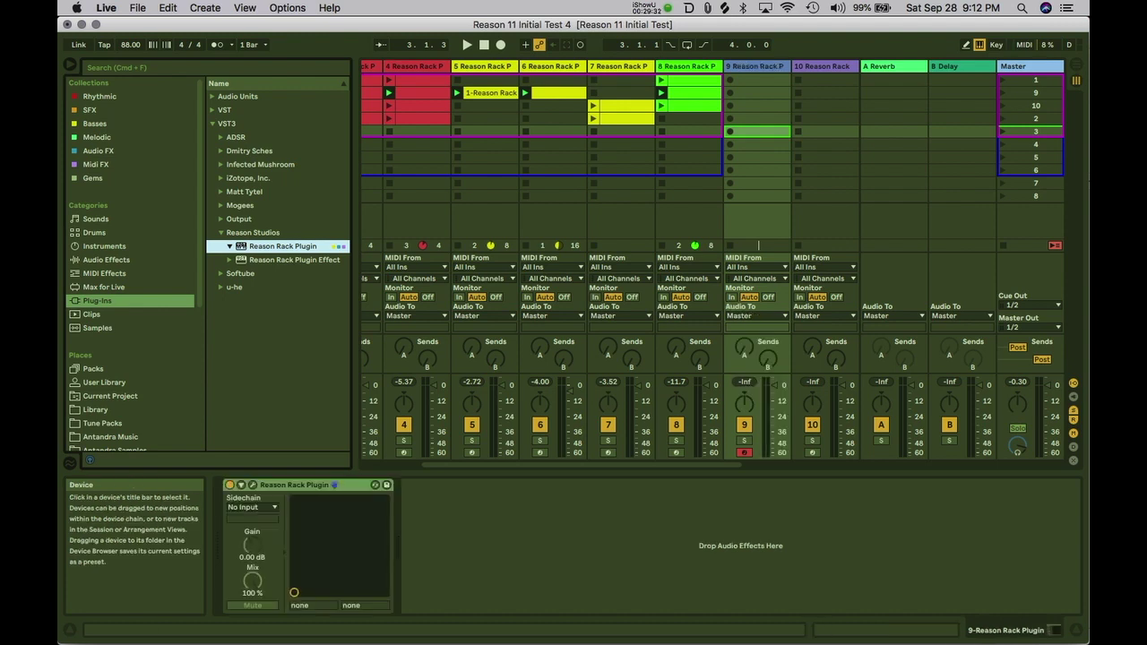
# Step: Open track 9's Reason Rack Plugin and add the Synapse Audio Antidote synthesizer to the empty rack
pyautogui.click(254, 485)
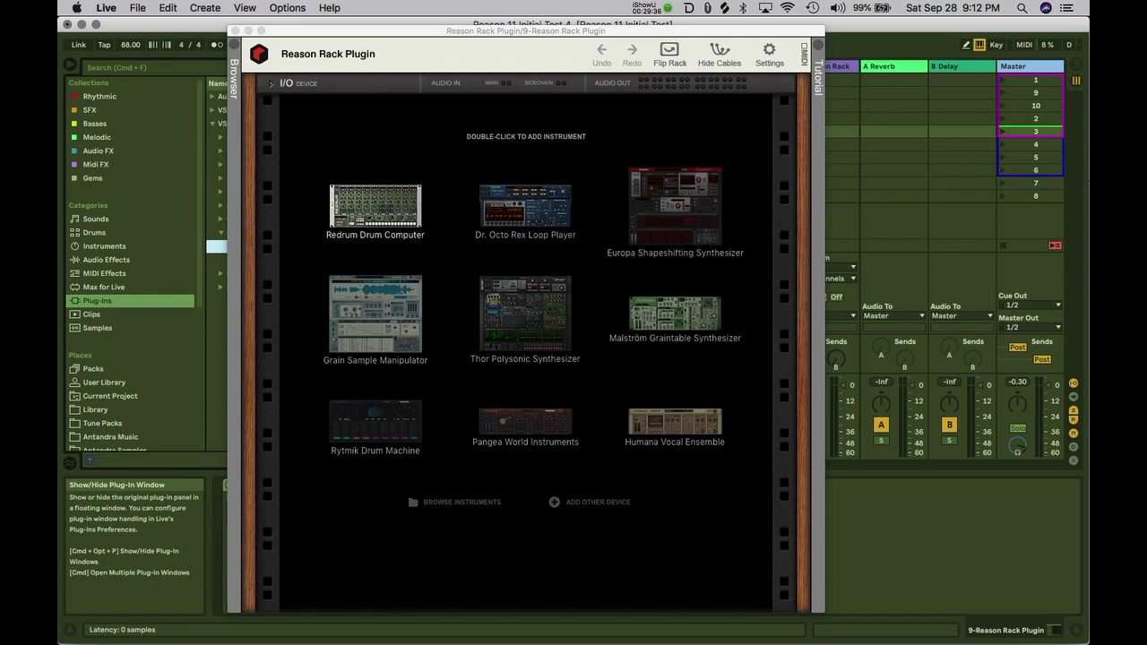
pyautogui.click(582, 504)
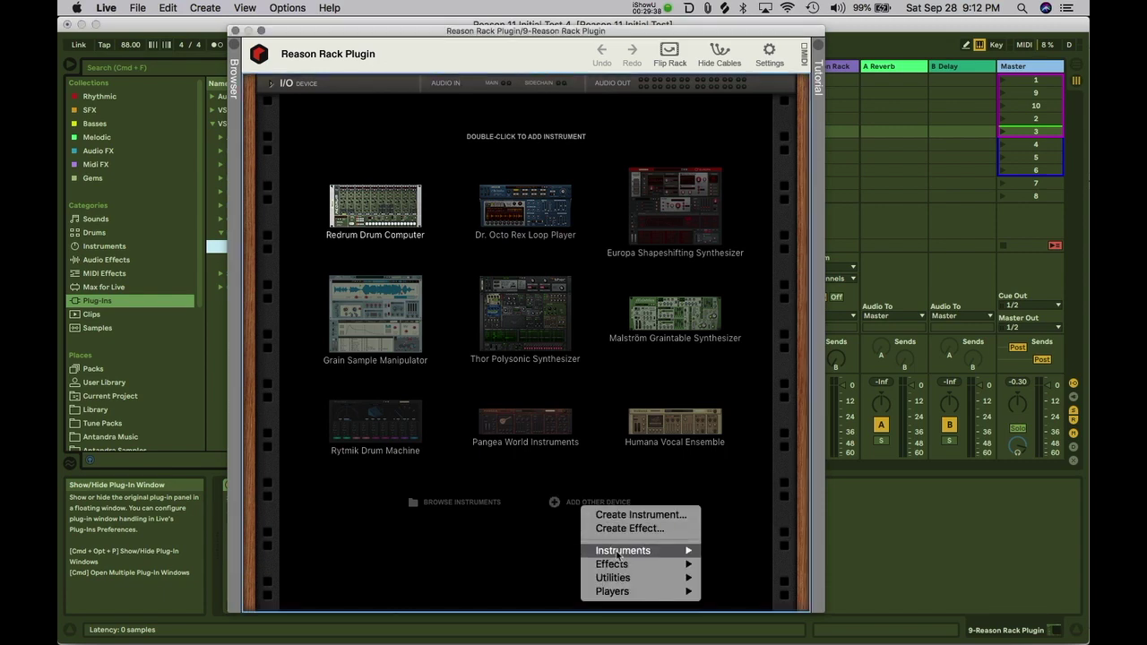
pyautogui.moveTo(618, 553)
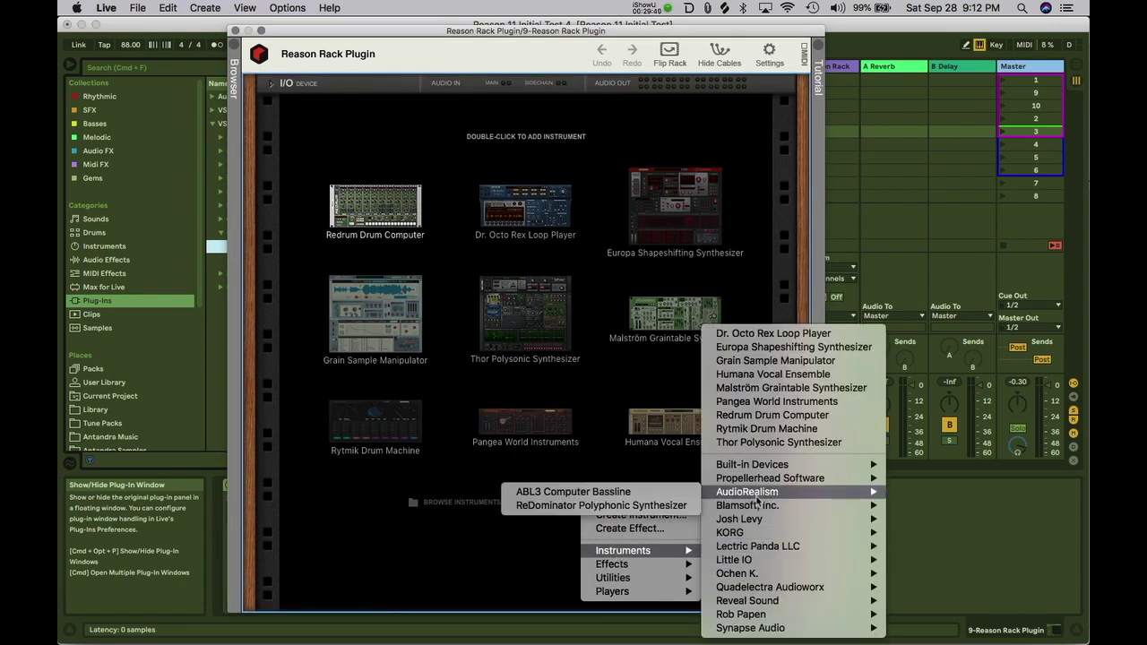
pyautogui.moveTo(752, 633)
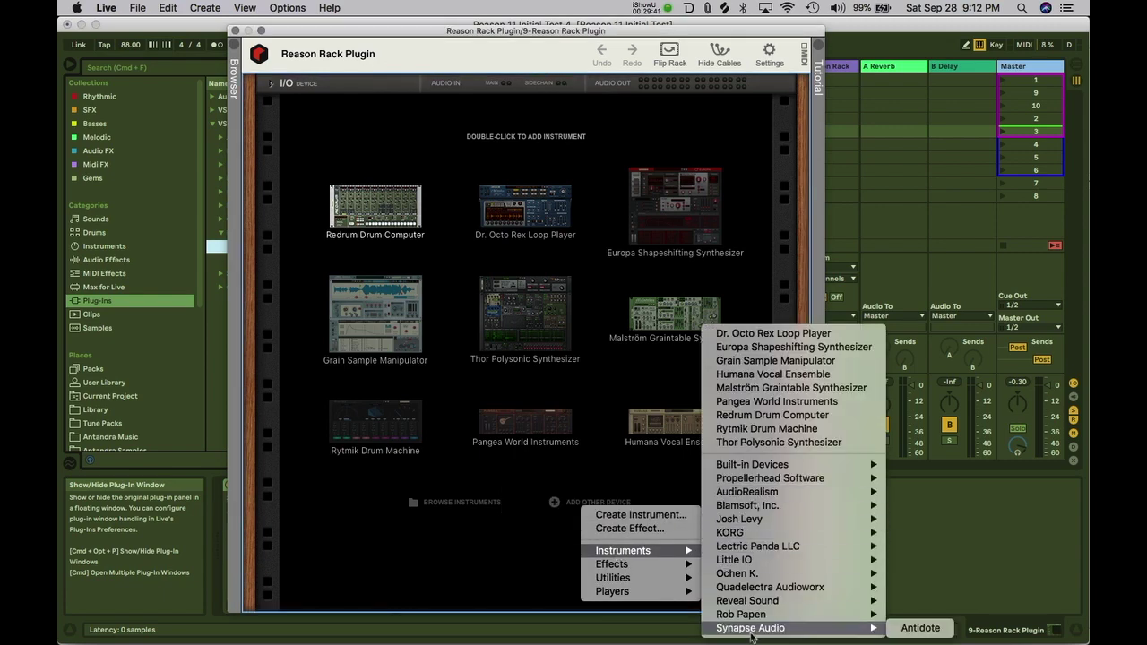
pyautogui.click(920, 629)
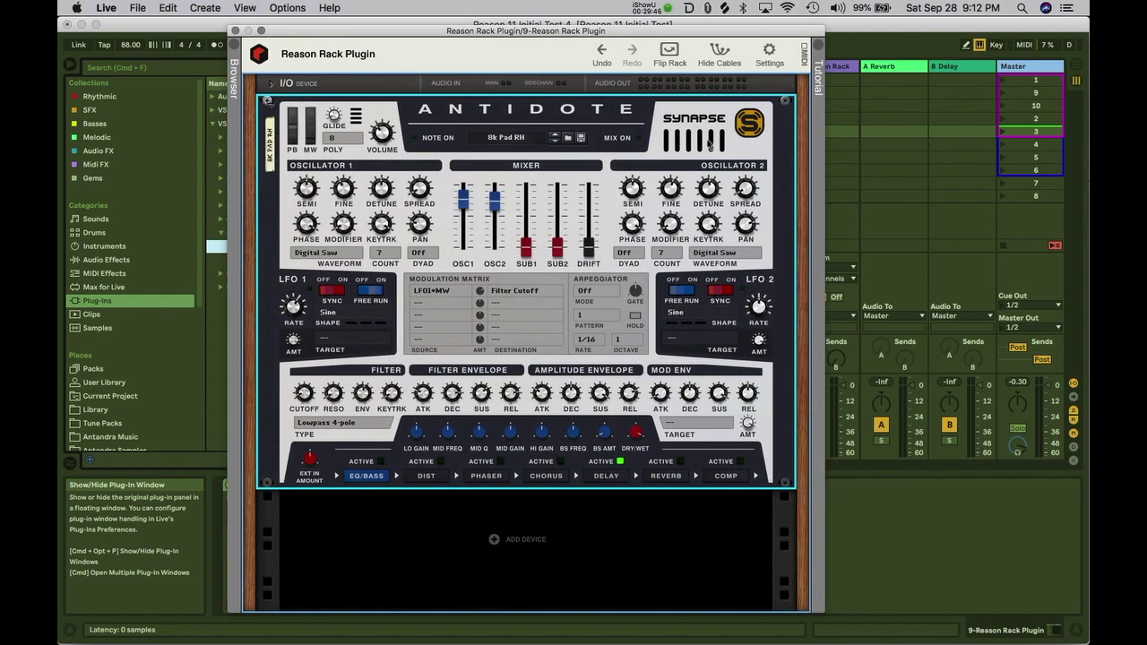
# Step: Audition the Chariots (Split) RH and Fantastic Voyage EX patches for Antidote, load House Stab RH.cmb and close the plugin window
pyautogui.click(569, 138)
pyautogui.click(390, 242)
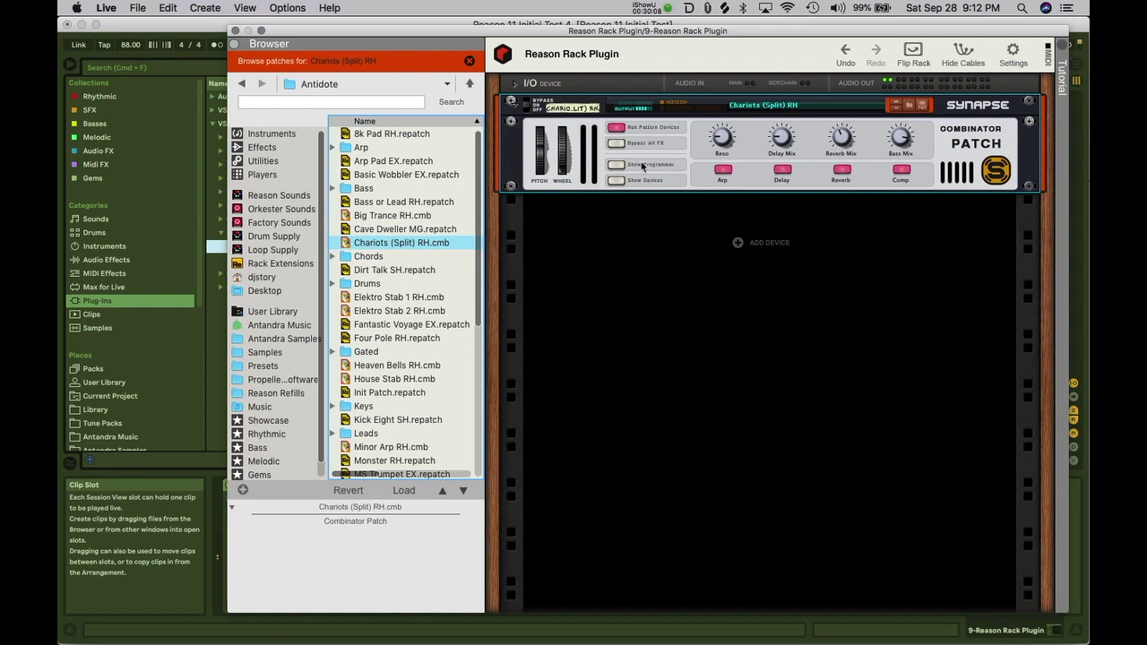
pyautogui.click(398, 325)
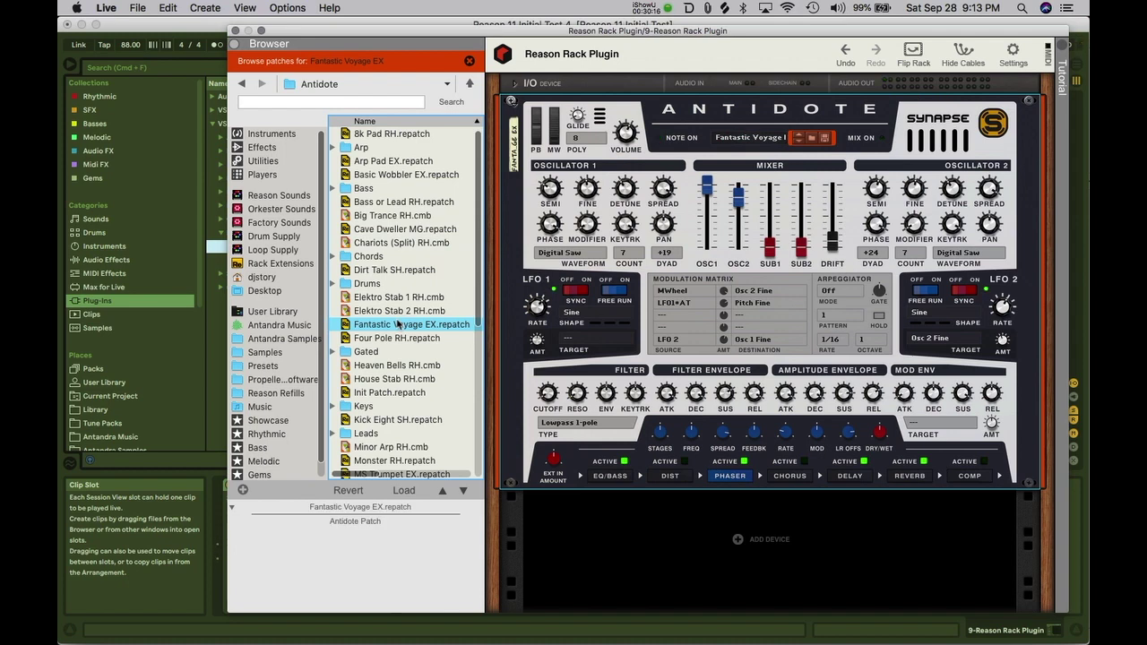
pyautogui.click(379, 380)
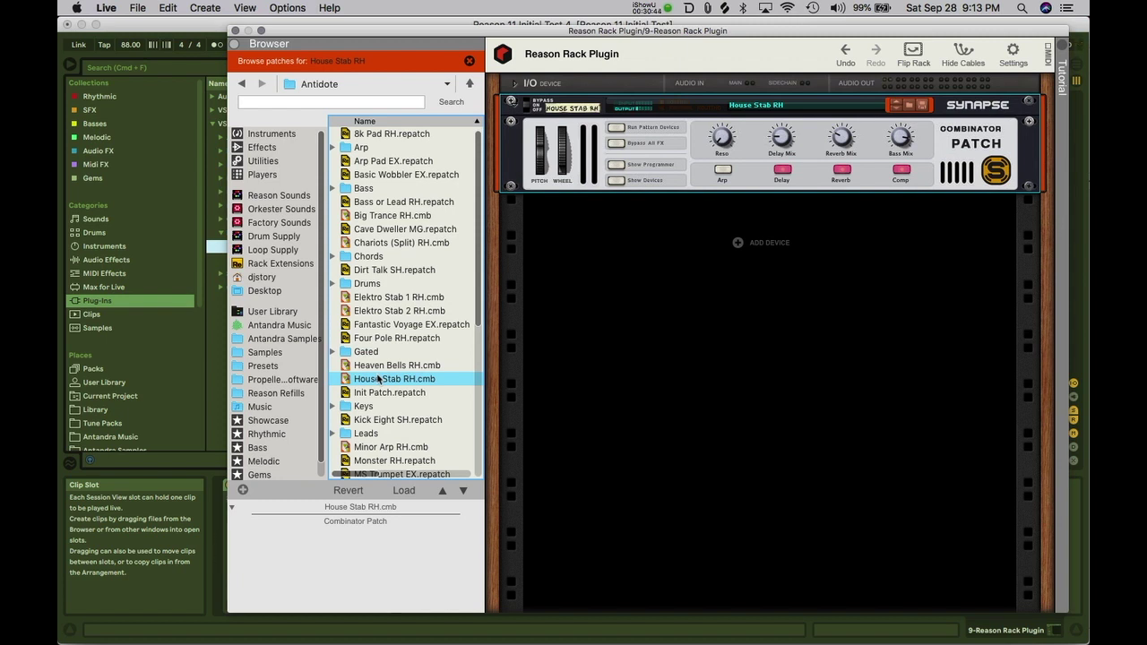
pyautogui.click(235, 31)
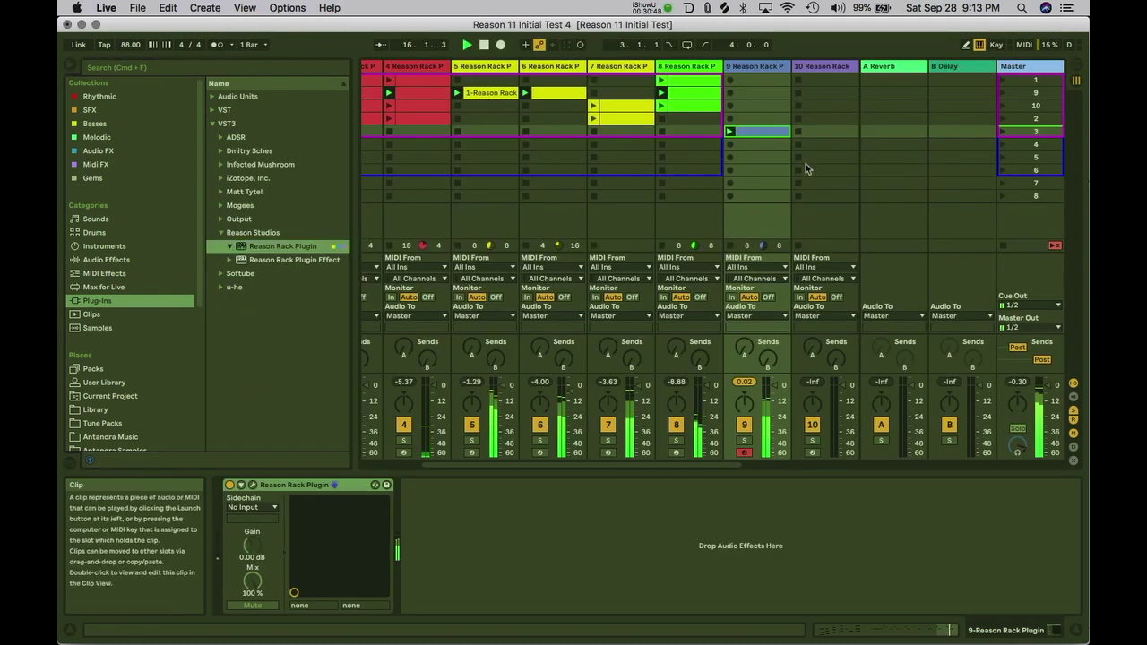
# Step: Open track 9's recorded scene 3 clip and extend its loop back to start at 11.1.1 with a length of four bars
pyautogui.doubleClick(756, 133)
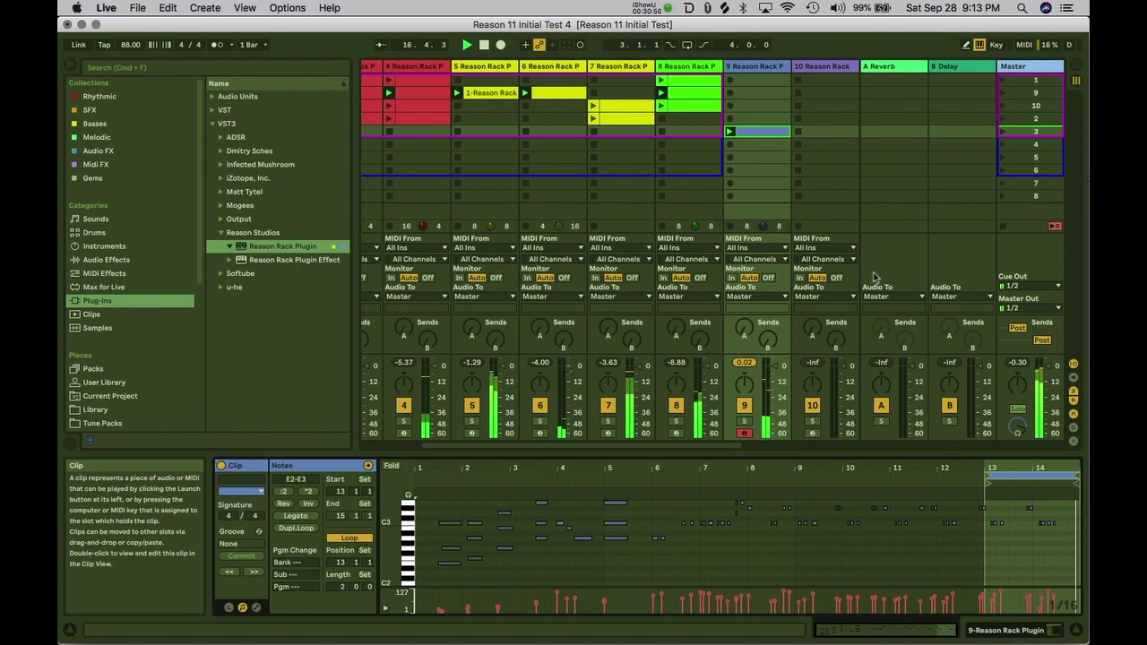
pyautogui.moveTo(1030, 467); pyautogui.dragTo(984, 500)
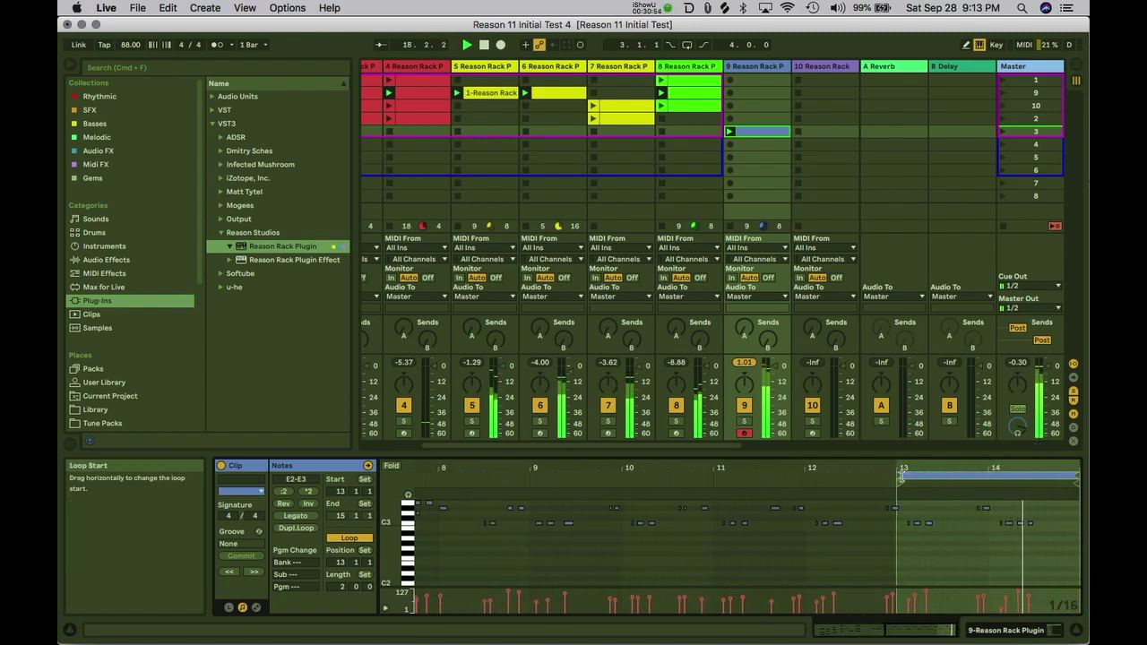
pyautogui.moveTo(901, 477)
pyautogui.mouseDown()
pyautogui.moveTo(717, 478)
pyautogui.moveTo(743, 476)
pyautogui.moveTo(732, 542)
pyautogui.mouseUp()
pyautogui.press('space')
pyautogui.press('super+a')
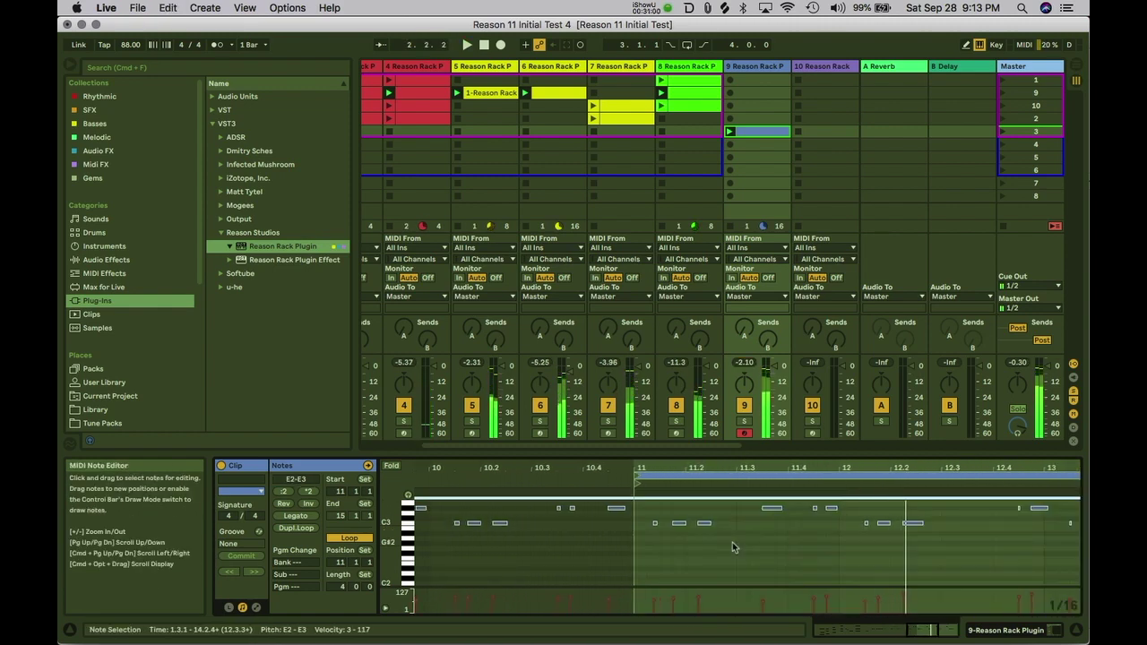
# Step: Nudge the first short C3 note of bar 11 slightly later, check the remaining notes and enlarge the note editor
pyautogui.click(648, 545)
pyautogui.click(654, 523)
pyautogui.moveTo(654, 522); pyautogui.dragTo(661, 523)
pyautogui.click(815, 508)
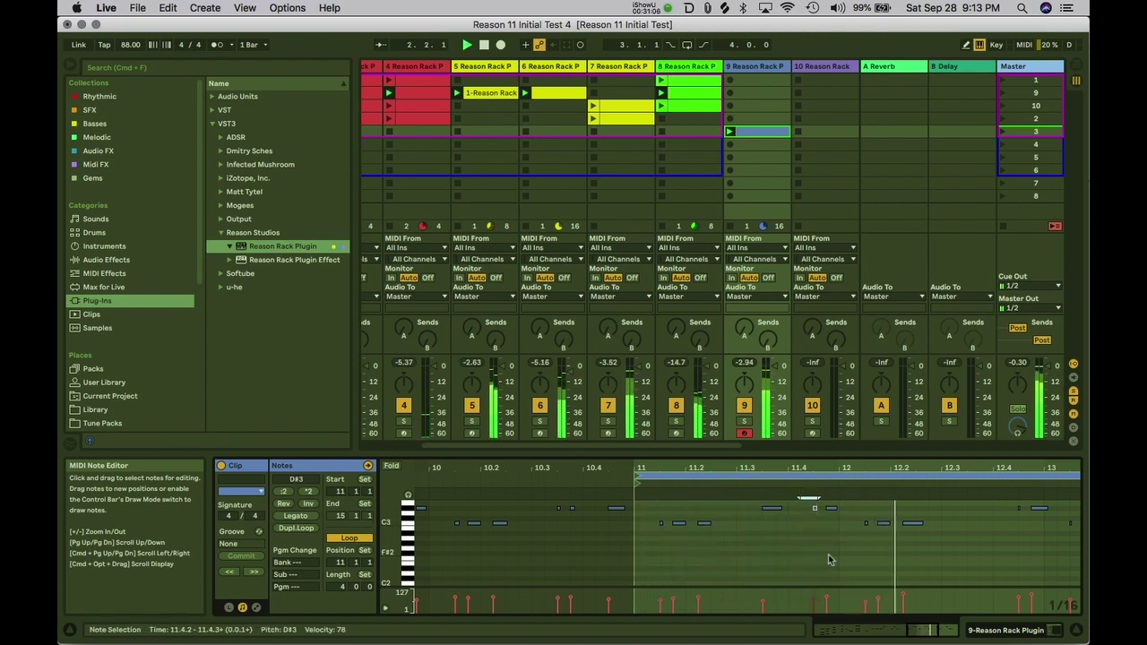
pyautogui.hscroll(8, 828, 559)
pyautogui.scroll(2, 829, 559)
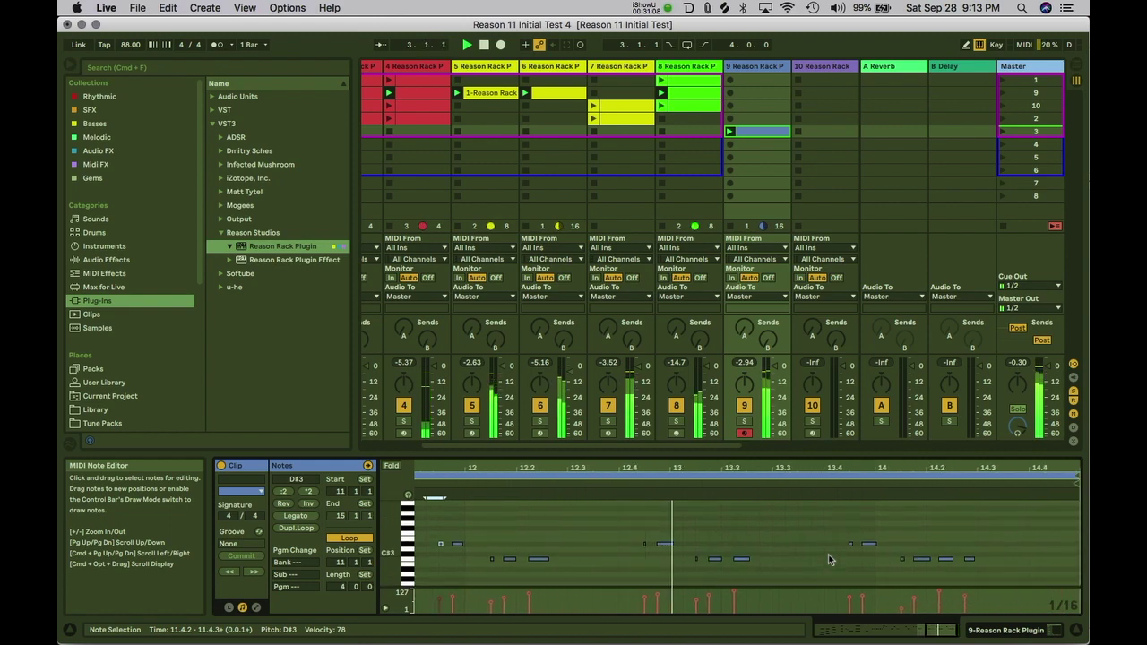
pyautogui.scroll(-2, 828, 554)
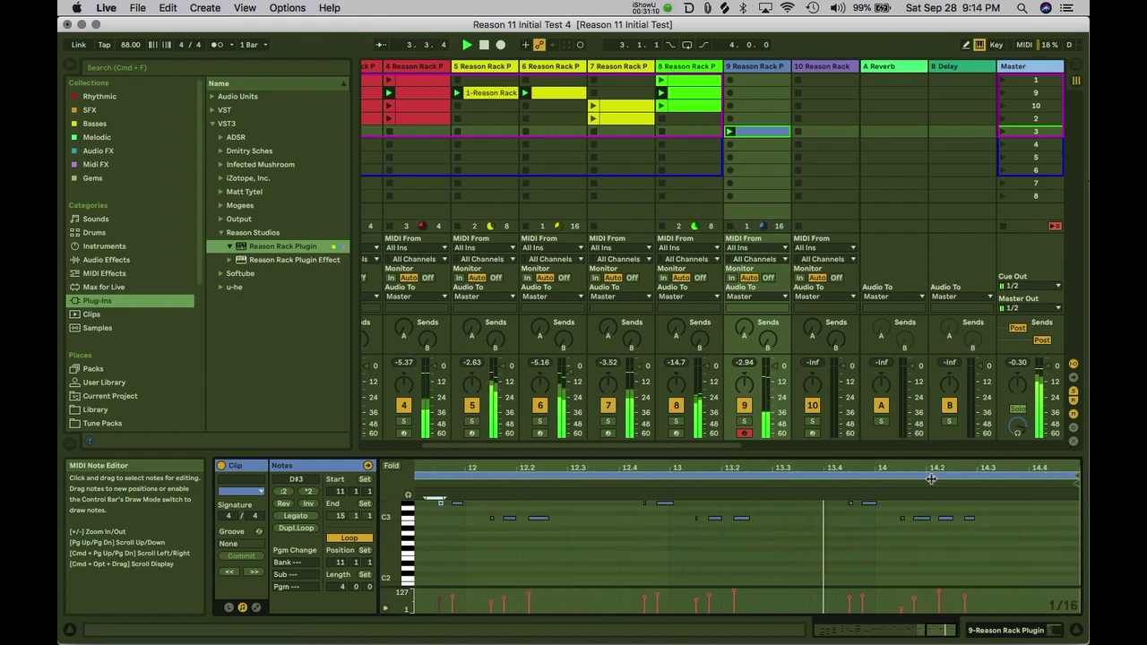
pyautogui.moveTo(918, 453); pyautogui.dragTo(917, 394)
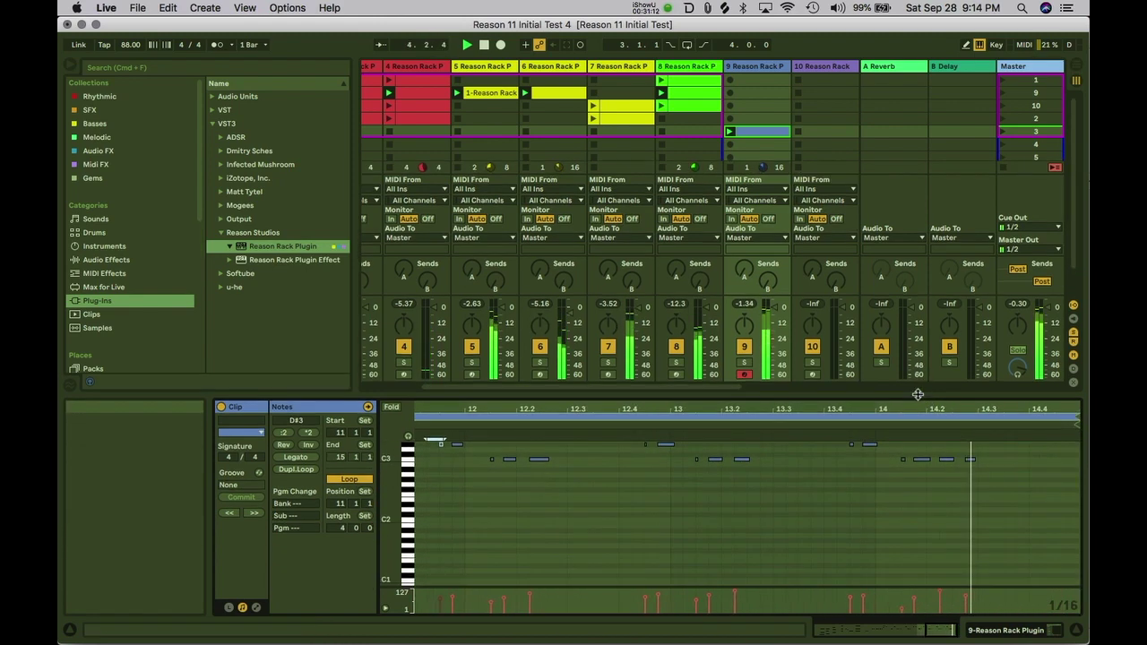
pyautogui.scroll(2, 895, 488)
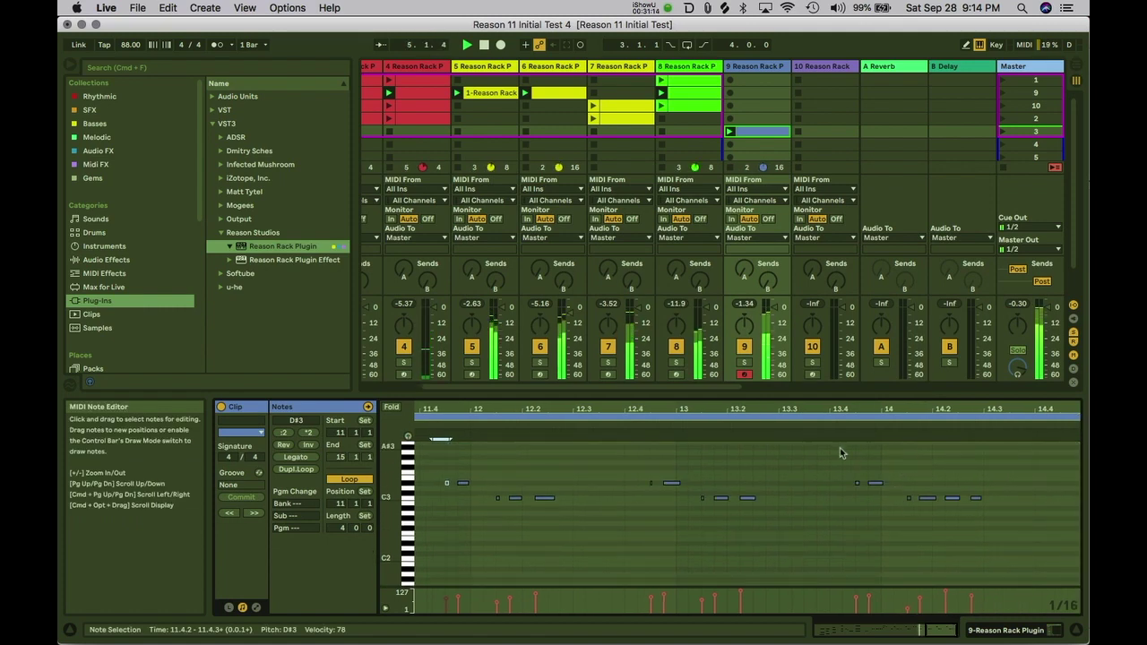
# Step: Move track 9's clip up from scene 3 to the scene 1 slot and colour it bright green
pyautogui.click(748, 137)
pyautogui.moveTo(748, 135); pyautogui.dragTo(746, 79)
pyautogui.rightClick(745, 79)
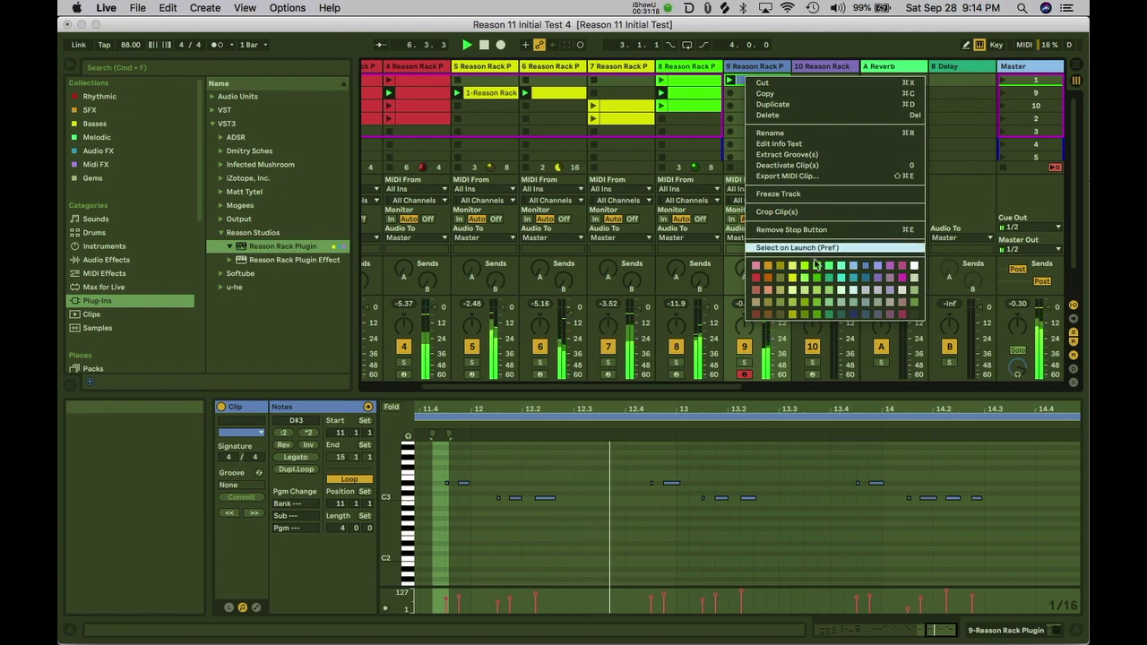
pyautogui.click(816, 264)
# Step: Colour track 9 bright green and assign the track colour to its clips
pyautogui.rightClick(748, 68)
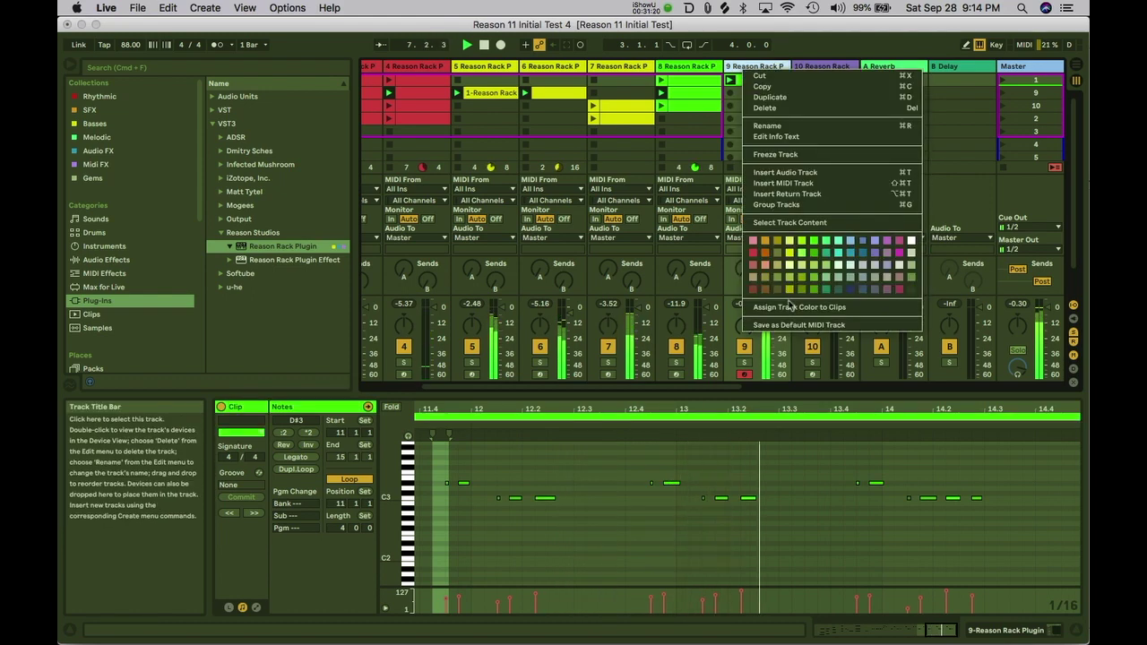
pyautogui.click(789, 306)
pyautogui.rightClick(741, 66)
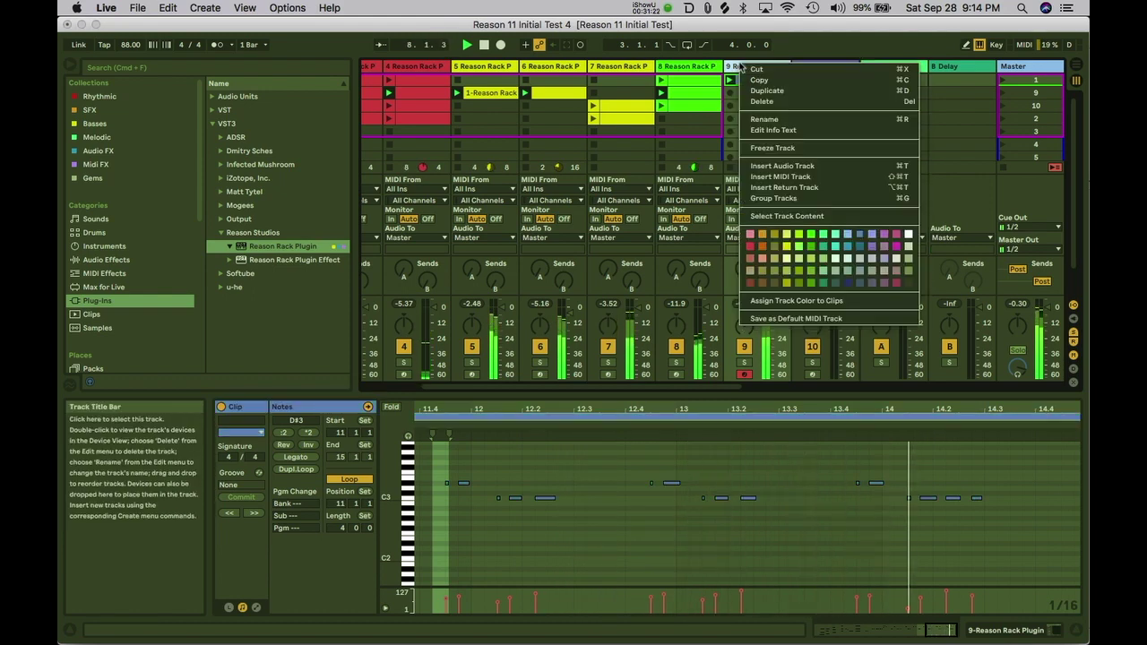
pyautogui.click(811, 235)
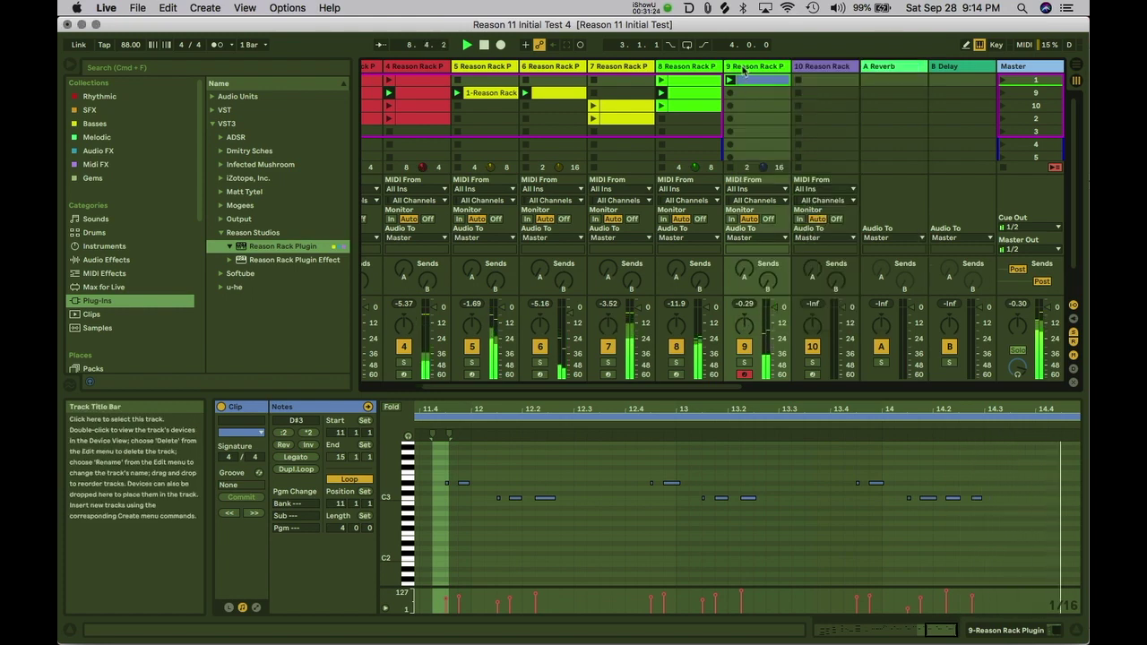
pyautogui.rightClick(743, 70)
pyautogui.click(788, 307)
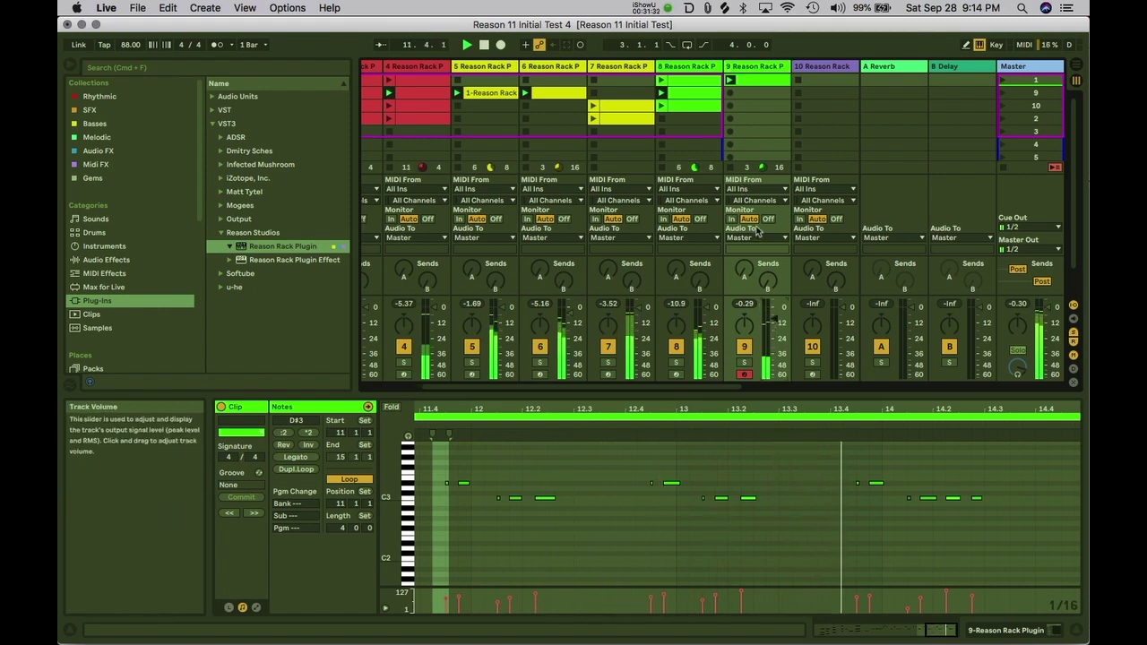
# Step: Add the Reason Rack Plugin Effect after the instrument on track 9 and open its rack window
pyautogui.click(1006, 631)
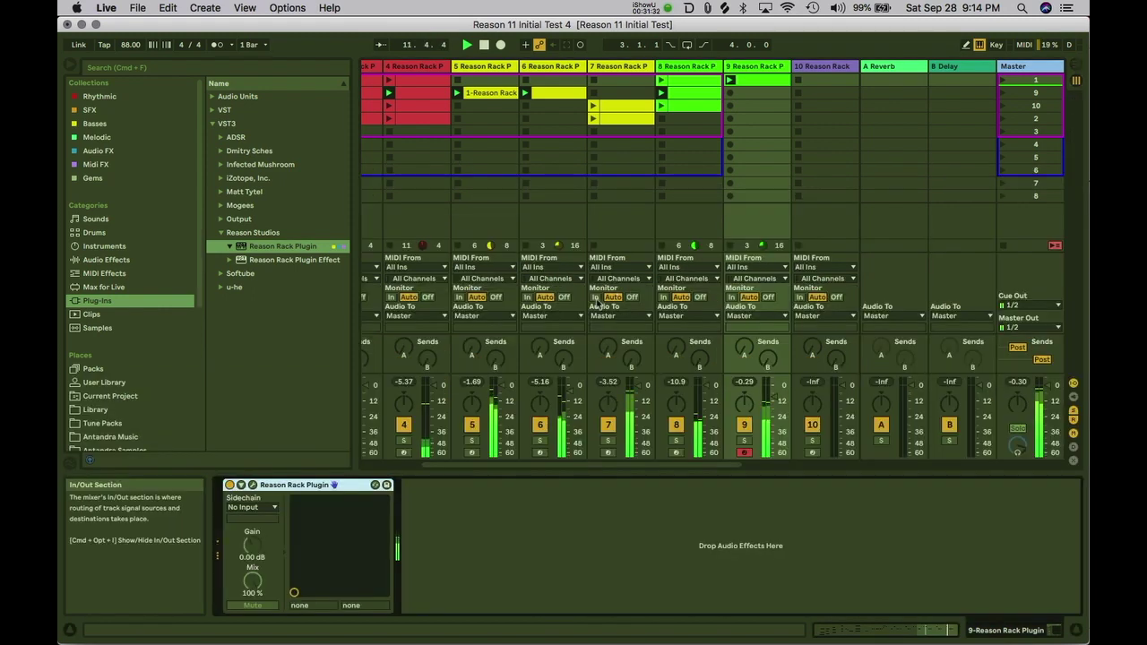
pyautogui.doubleClick(294, 259)
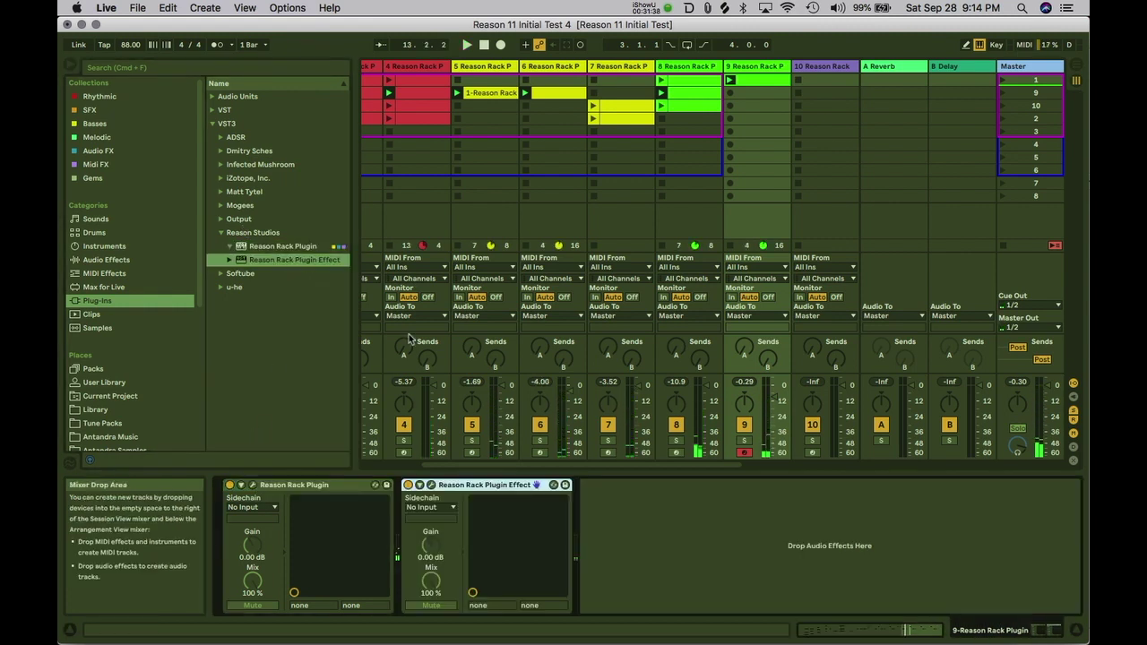
pyautogui.click(433, 488)
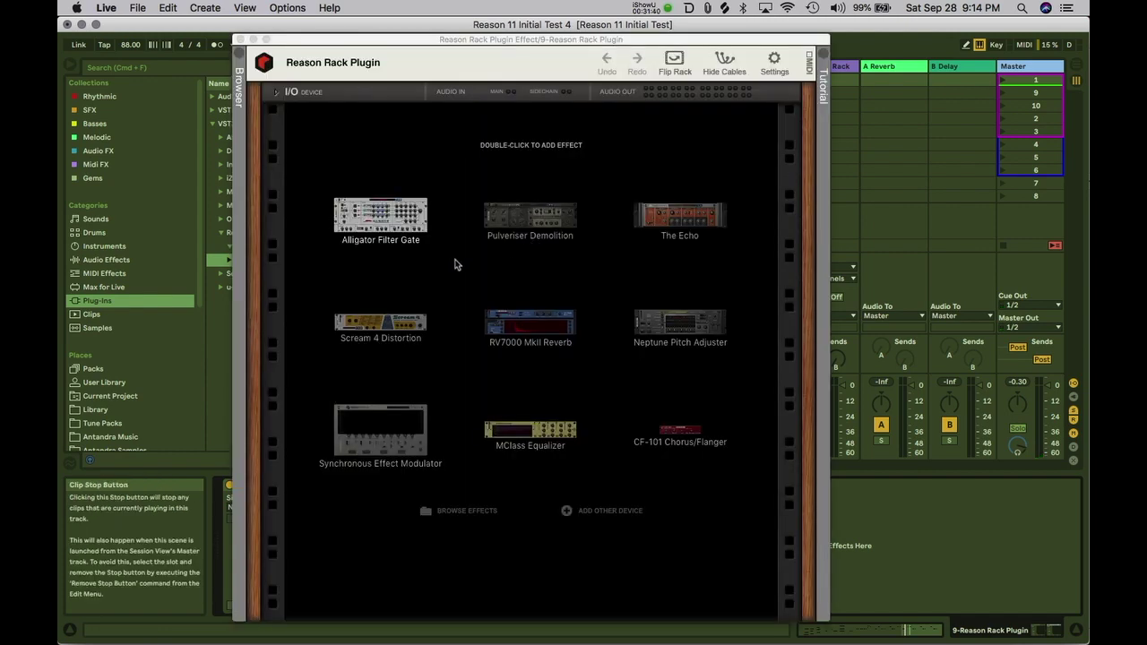
# Step: Add the built-in Malström Graintable Synthesizer to the effect plugin's empty rack
pyautogui.click(588, 505)
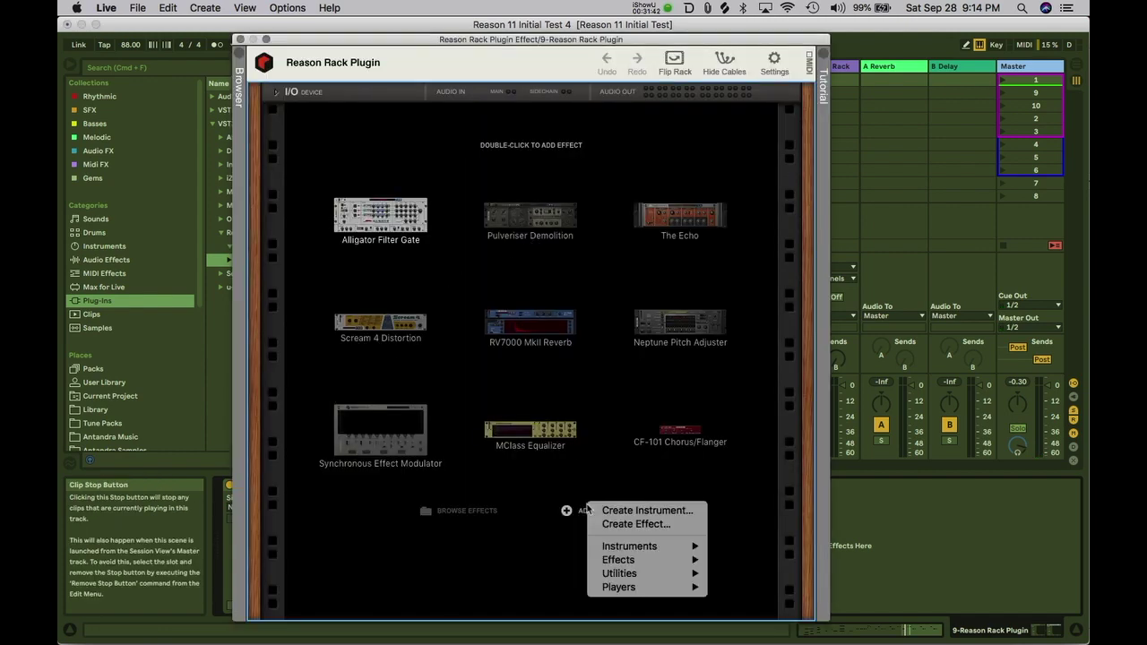
pyautogui.moveTo(632, 546)
pyautogui.moveTo(786, 527)
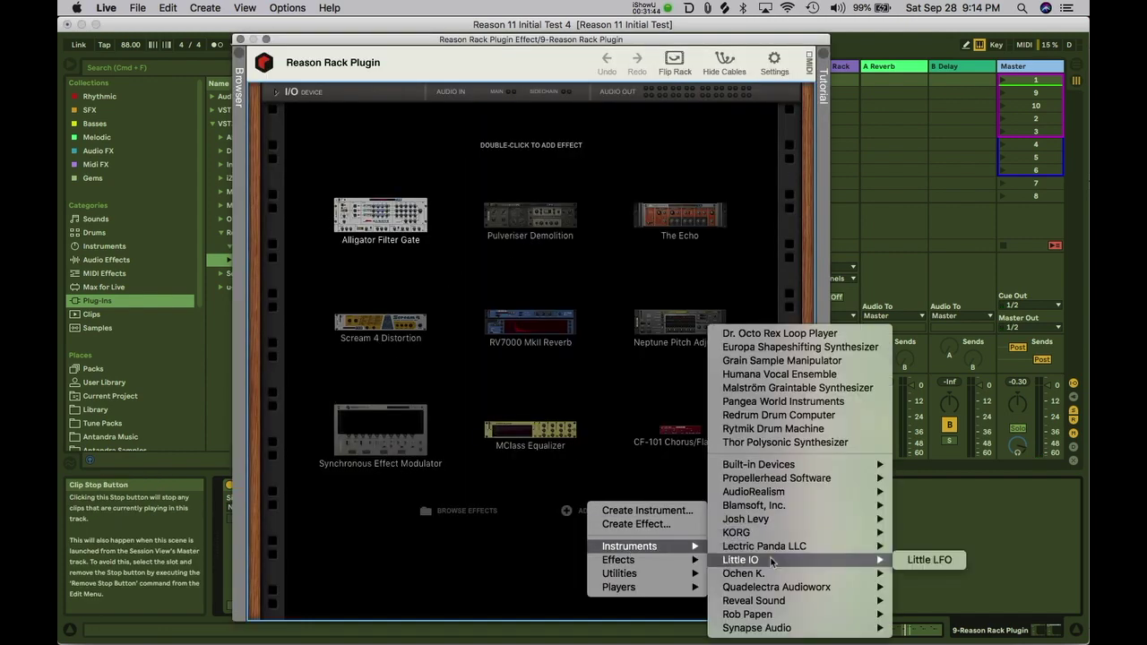
pyautogui.moveTo(801, 613)
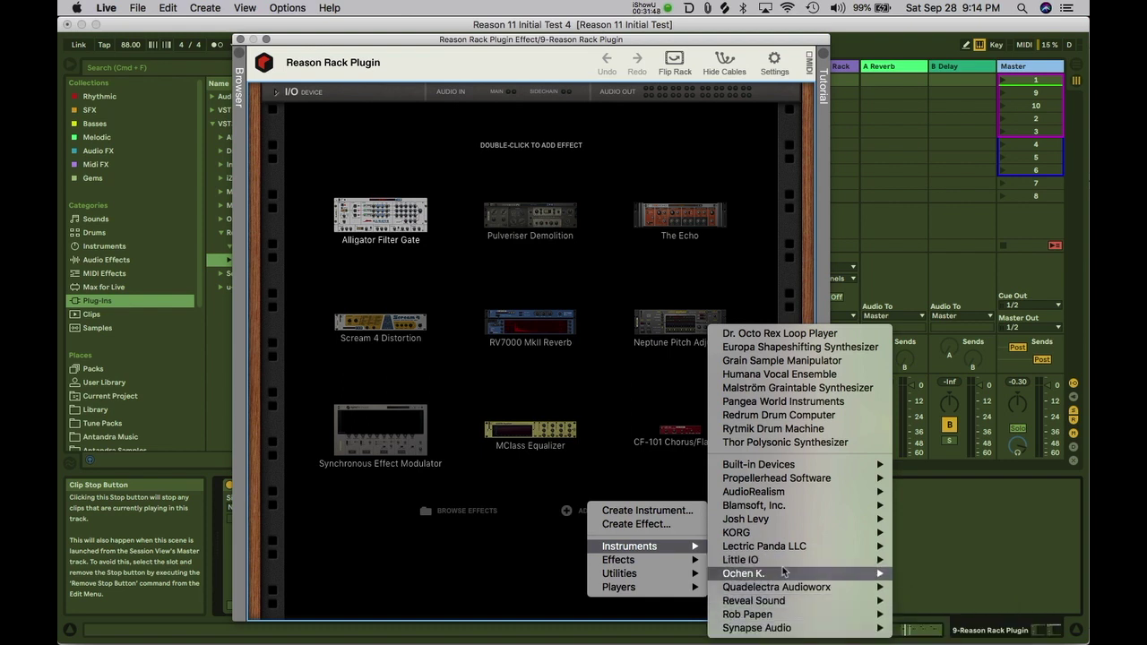
pyautogui.moveTo(765, 468)
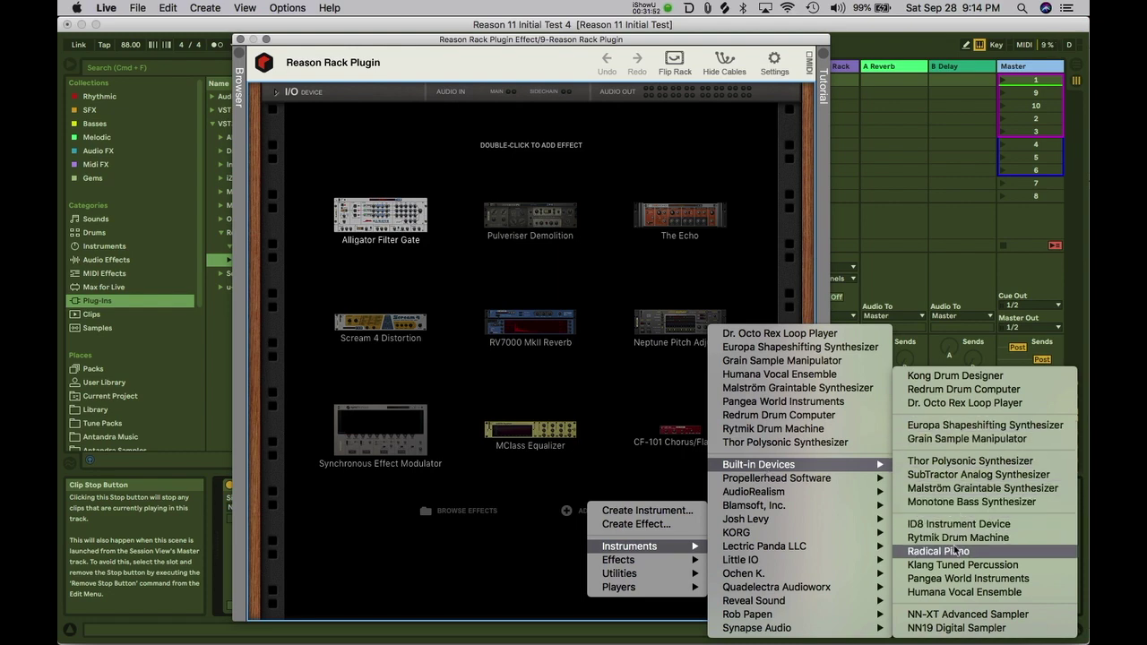
pyautogui.click(977, 488)
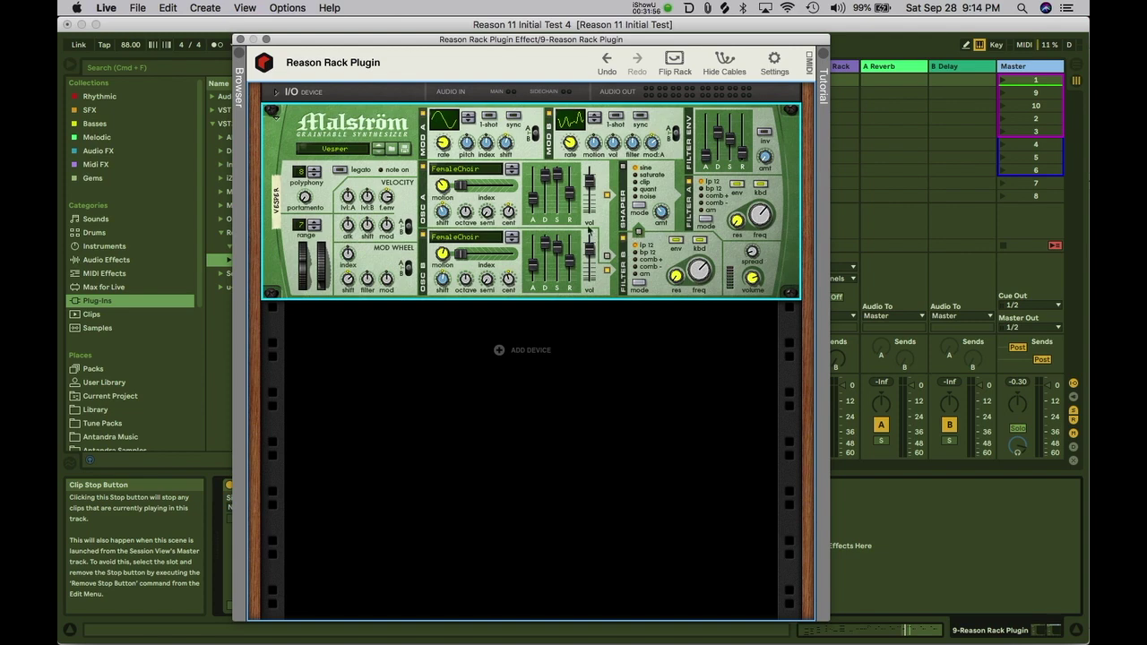
# Step: Cable the host's main audio input 1 to Malström's shaper/filter A input and set filter B's mode to comb +
pyautogui.click(676, 63)
pyautogui.click(676, 63)
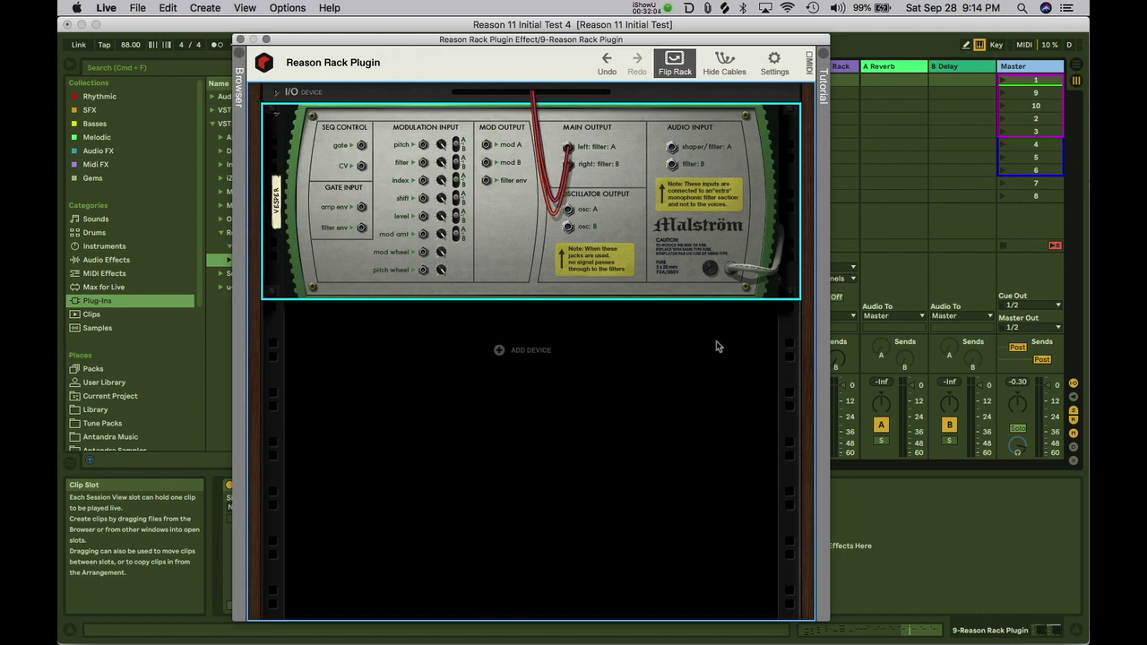
pyautogui.click(277, 93)
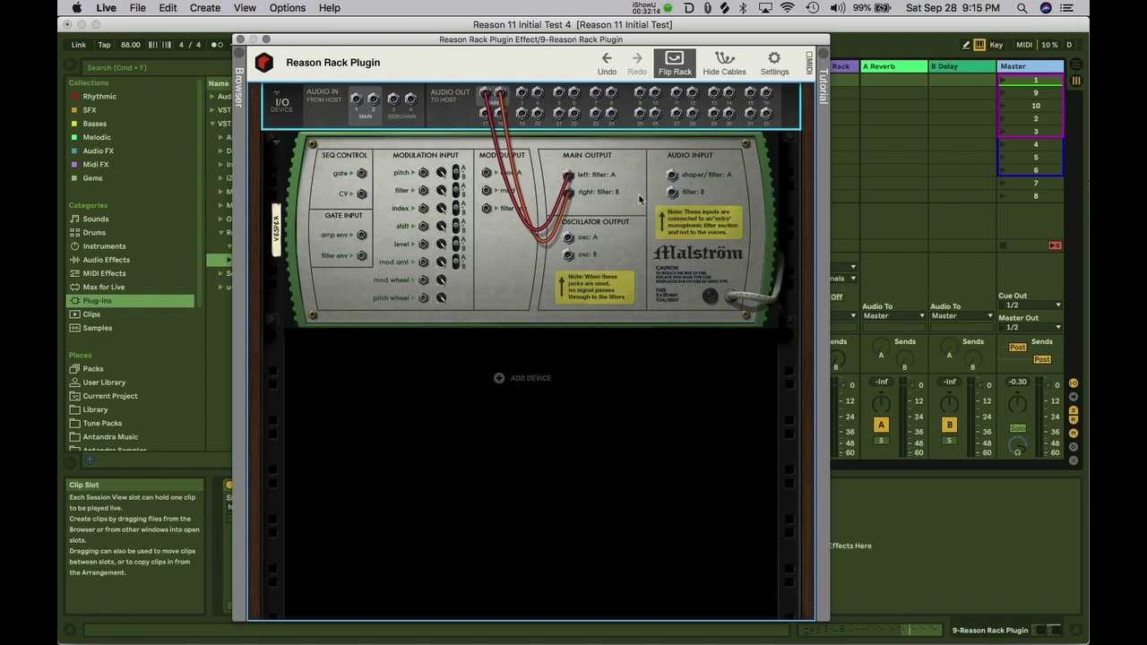
pyautogui.moveTo(674, 178); pyautogui.dragTo(357, 100)
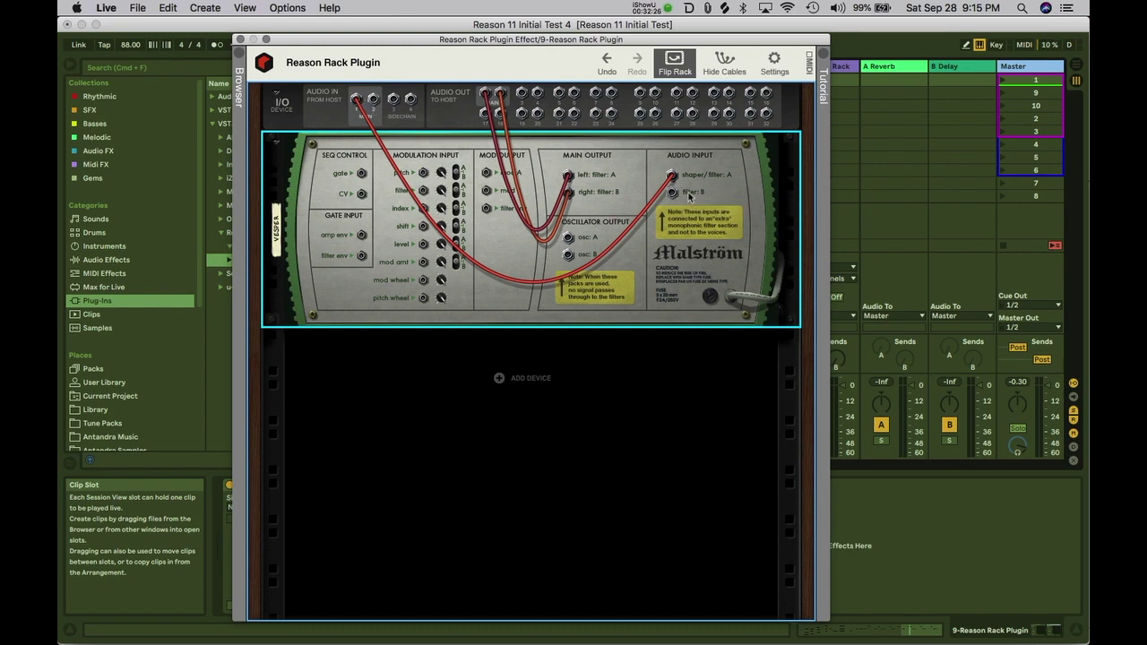
pyautogui.click(685, 64)
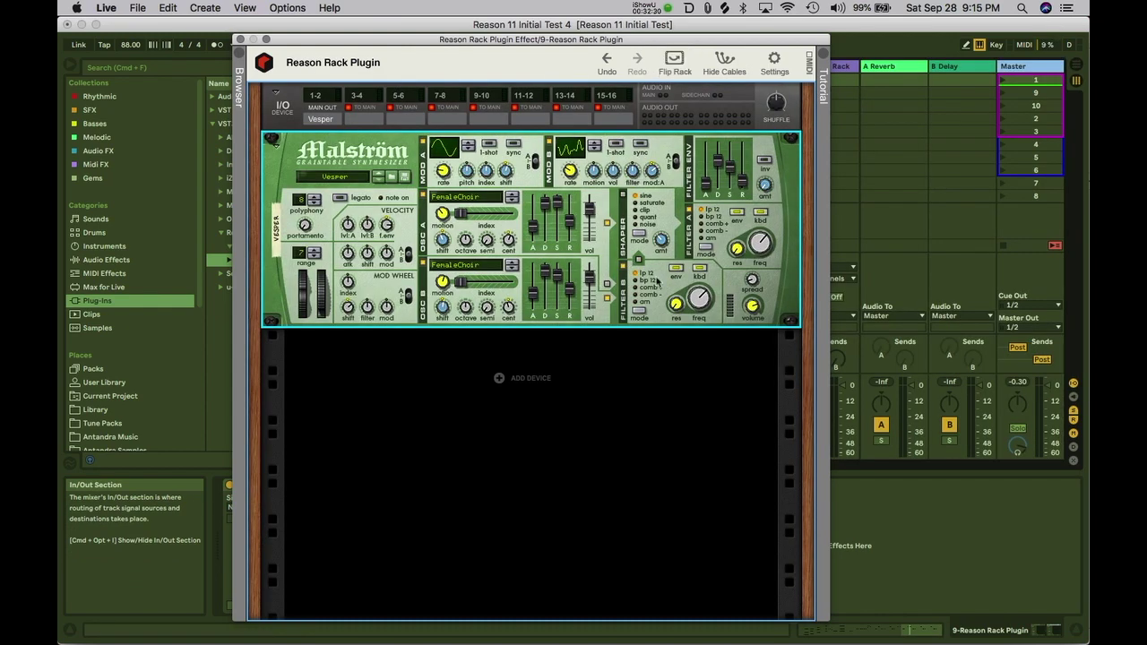
pyautogui.click(654, 288)
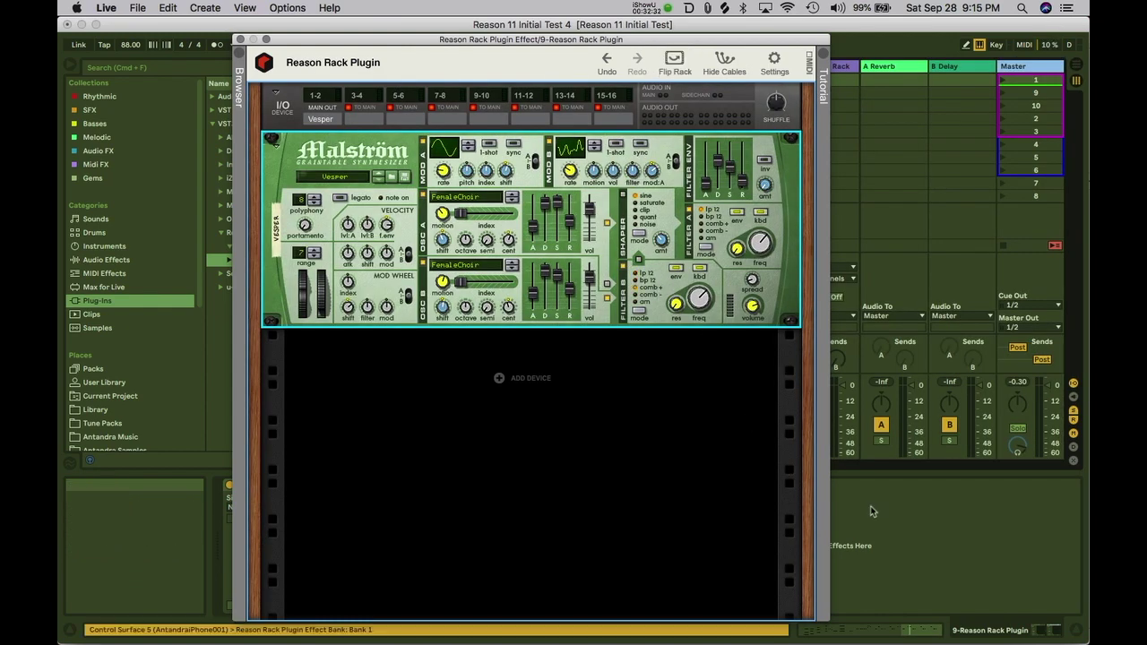
# Step: Solo track 9, start playback and bring back the rack window of its Reason Rack Plugin Effect
pyautogui.click(239, 39)
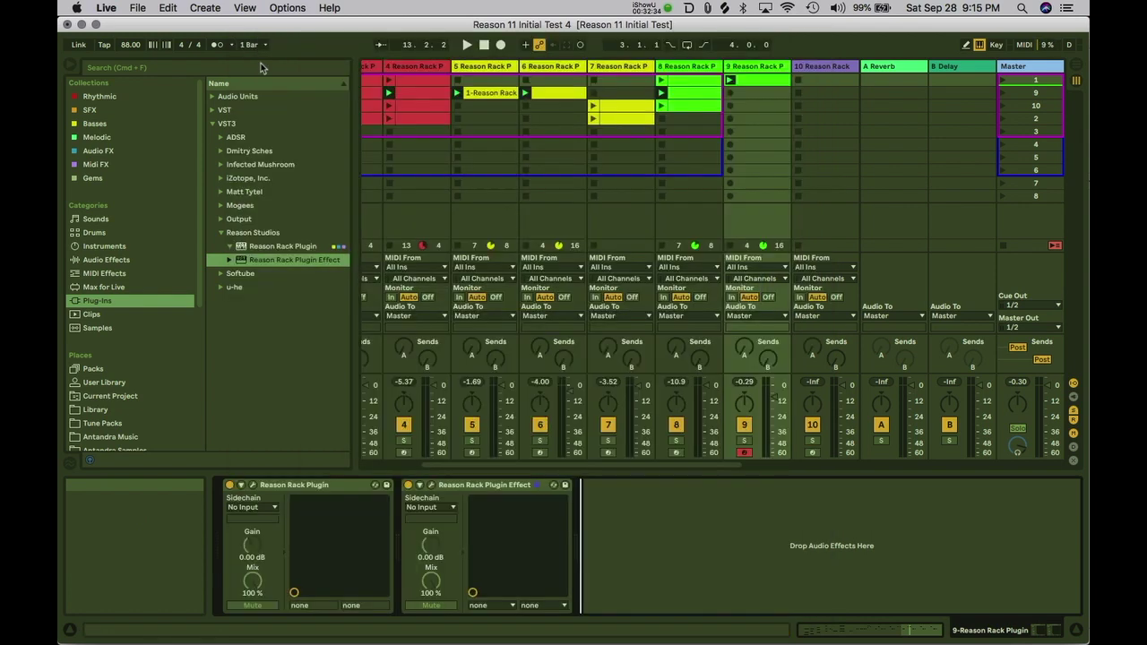
pyautogui.click(744, 441)
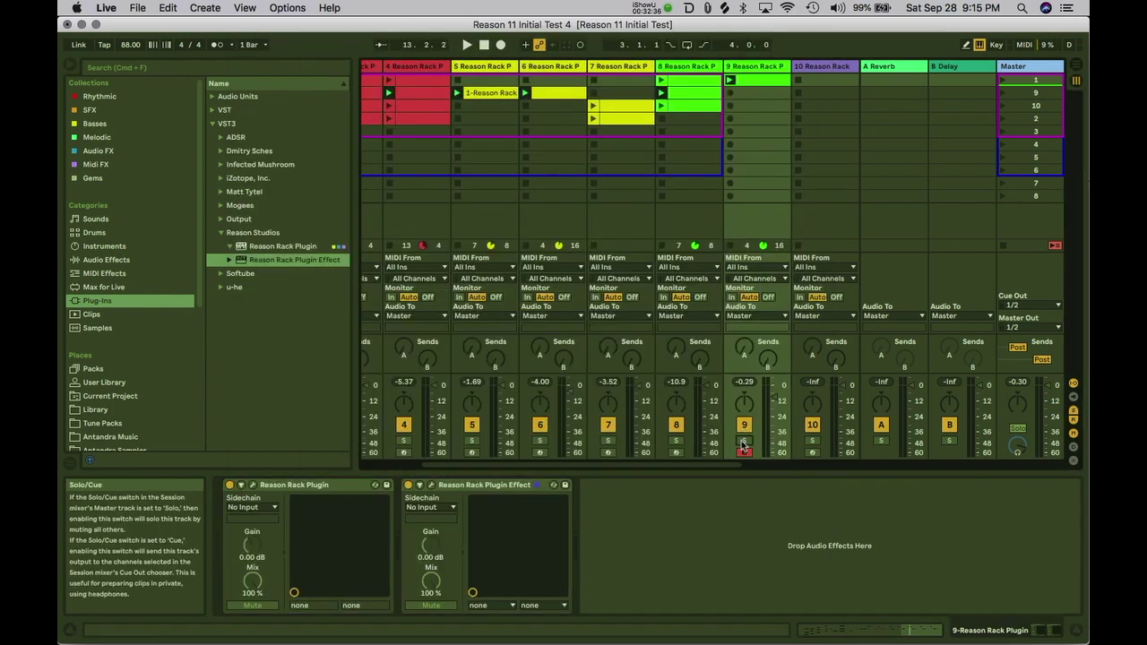
pyautogui.press('space')
pyautogui.click(431, 485)
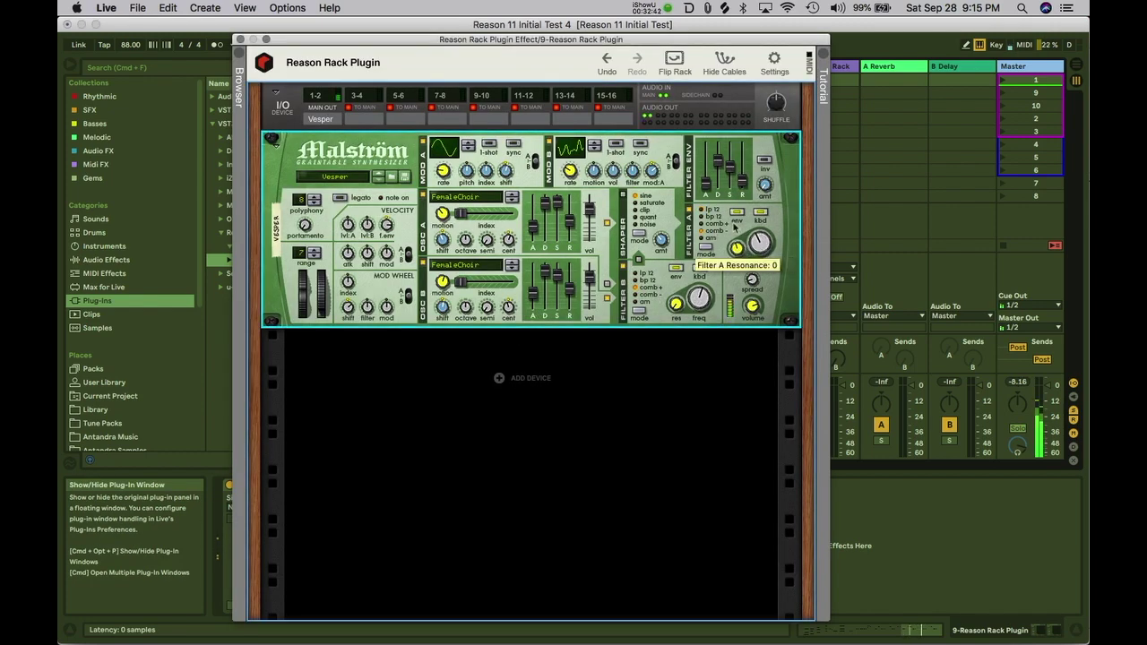
# Step: Sweep Malström's filter A frequency in the comb - and AM modes while track 9 plays
pyautogui.moveTo(767, 240); pyautogui.dragTo(735, 266)
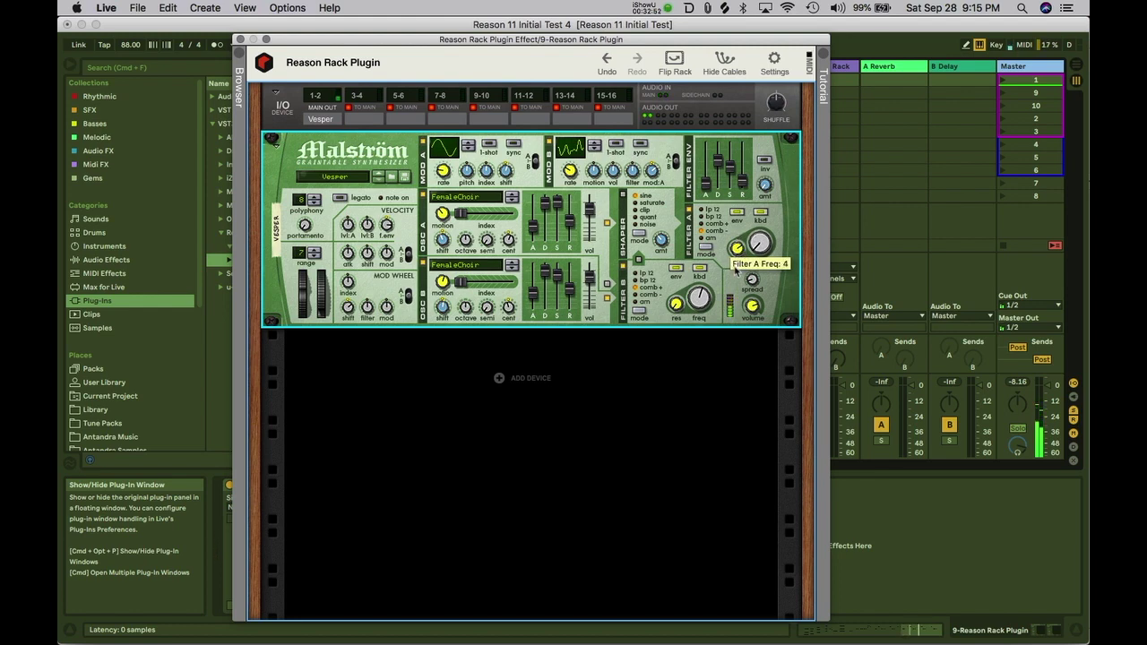
pyautogui.moveTo(758, 235); pyautogui.dragTo(759, 242)
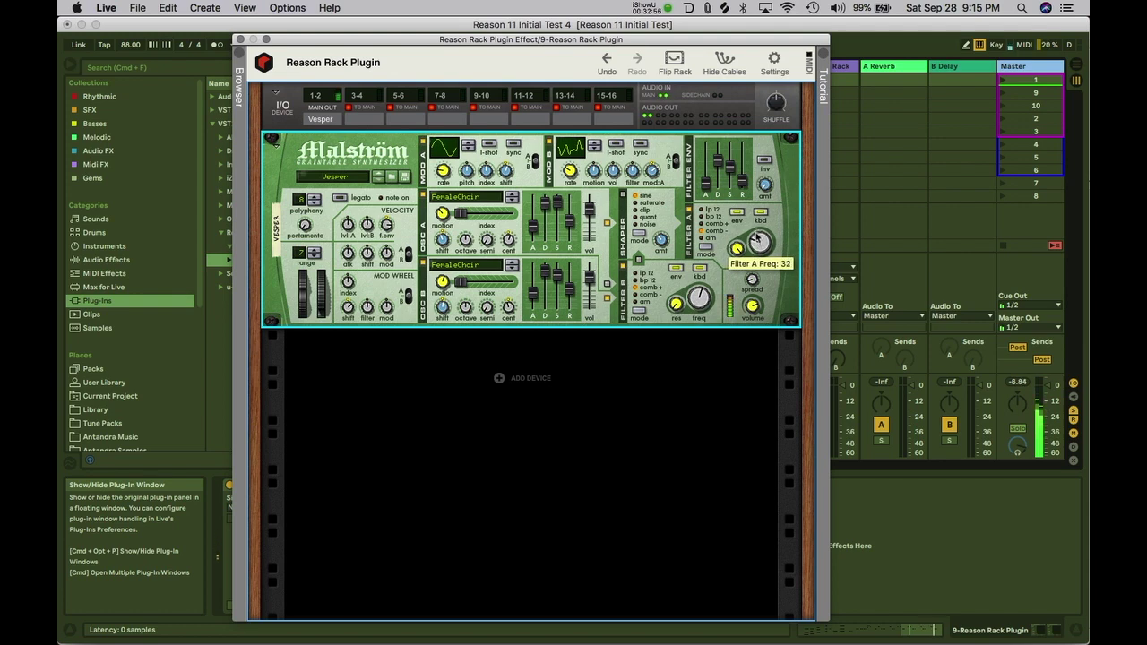
pyautogui.moveTo(752, 244); pyautogui.dragTo(750, 255)
pyautogui.moveTo(762, 247); pyautogui.dragTo(767, 218)
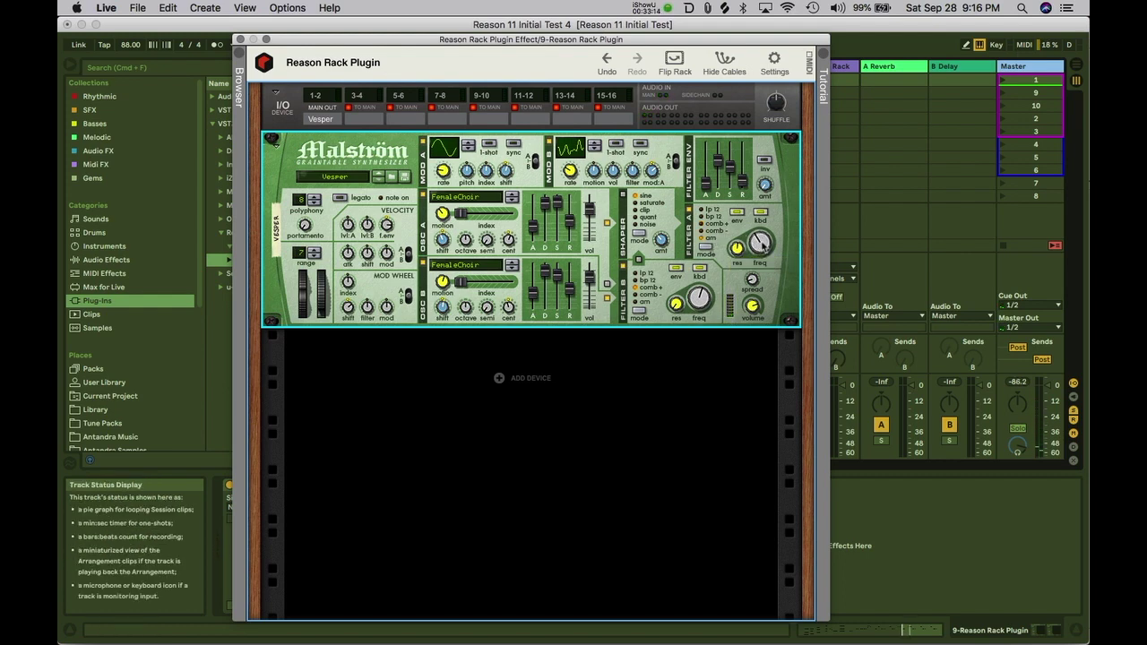
pyautogui.moveTo(761, 228); pyautogui.dragTo(761, 227)
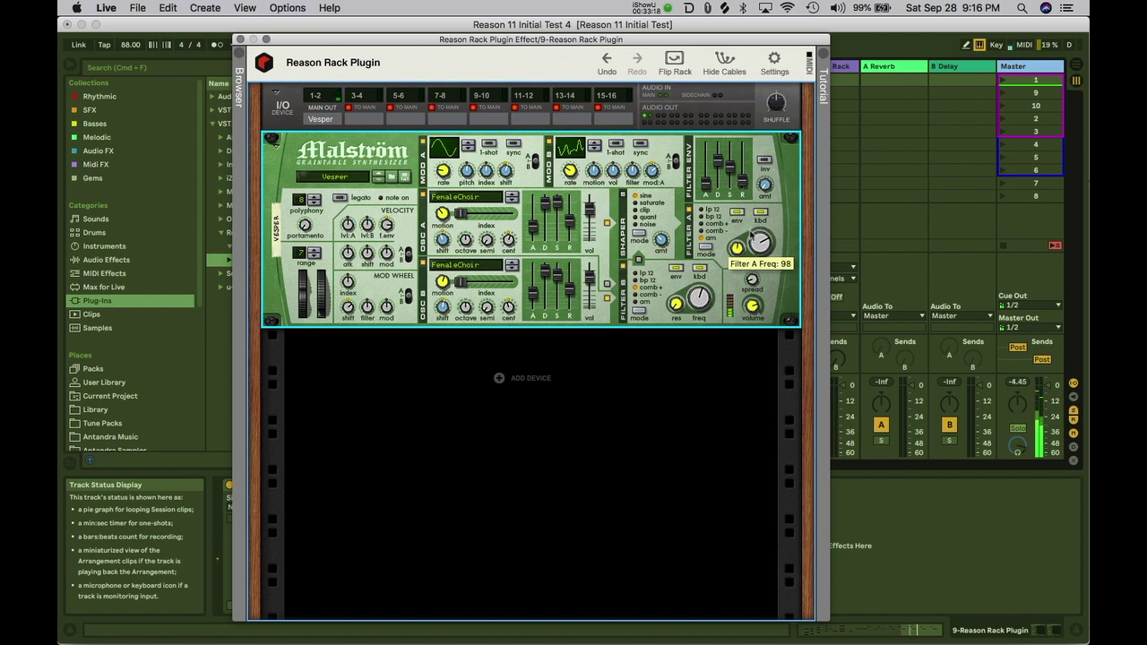
pyautogui.moveTo(739, 237); pyautogui.dragTo(756, 266)
# Step: Set Malström's filter A mode to comb + and readjust its resonance and frequency
pyautogui.click(720, 228)
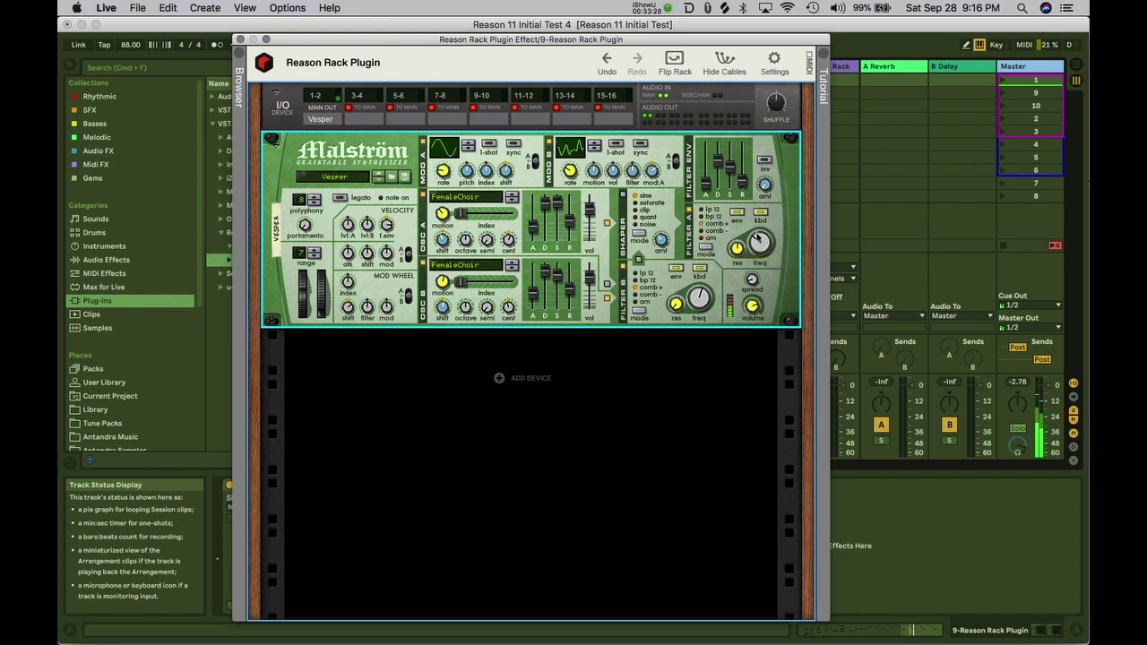
pyautogui.moveTo(738, 250); pyautogui.dragTo(738, 267)
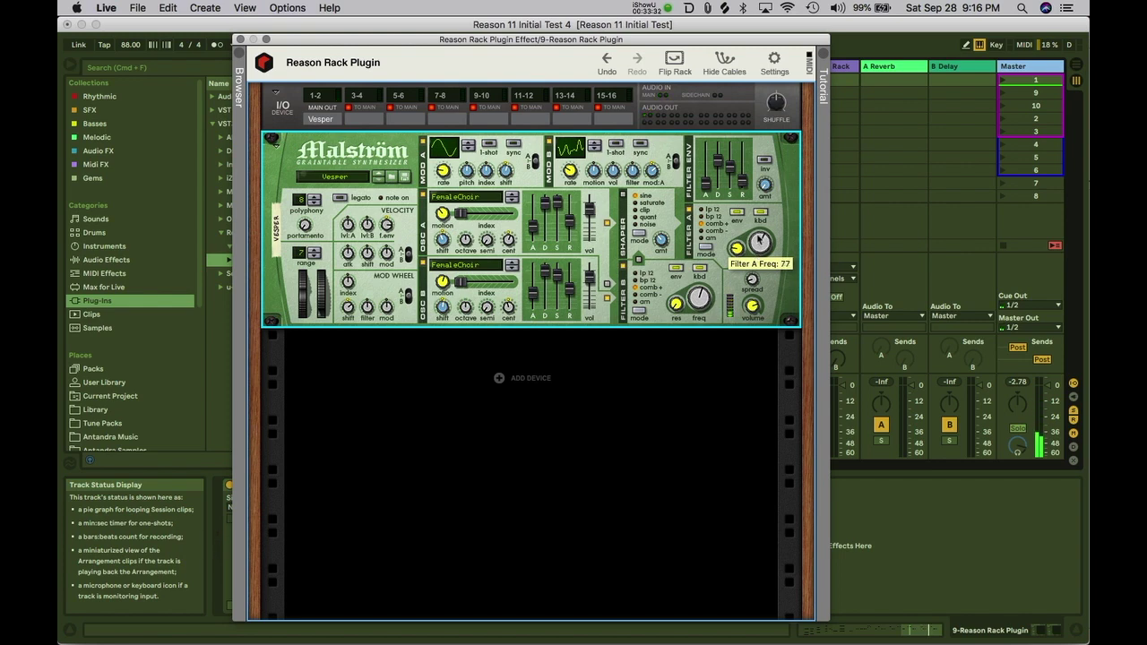
pyautogui.moveTo(758, 228); pyautogui.dragTo(757, 257)
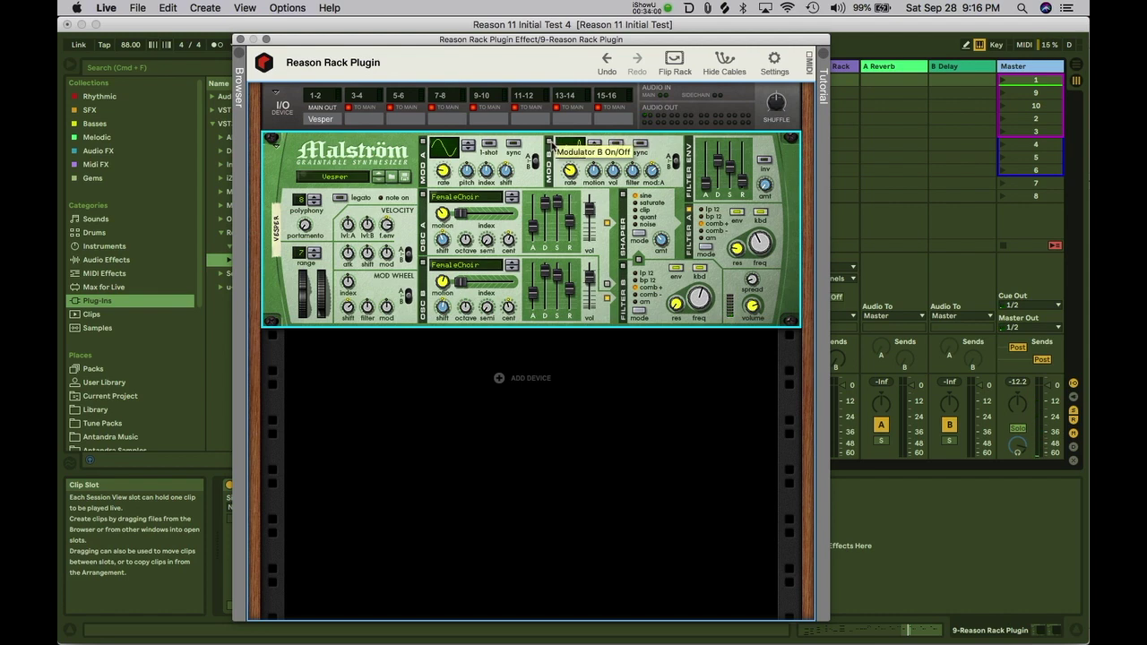
# Step: Switch Malström's modulator B back on and close the effect's rack window
pyautogui.click(579, 152)
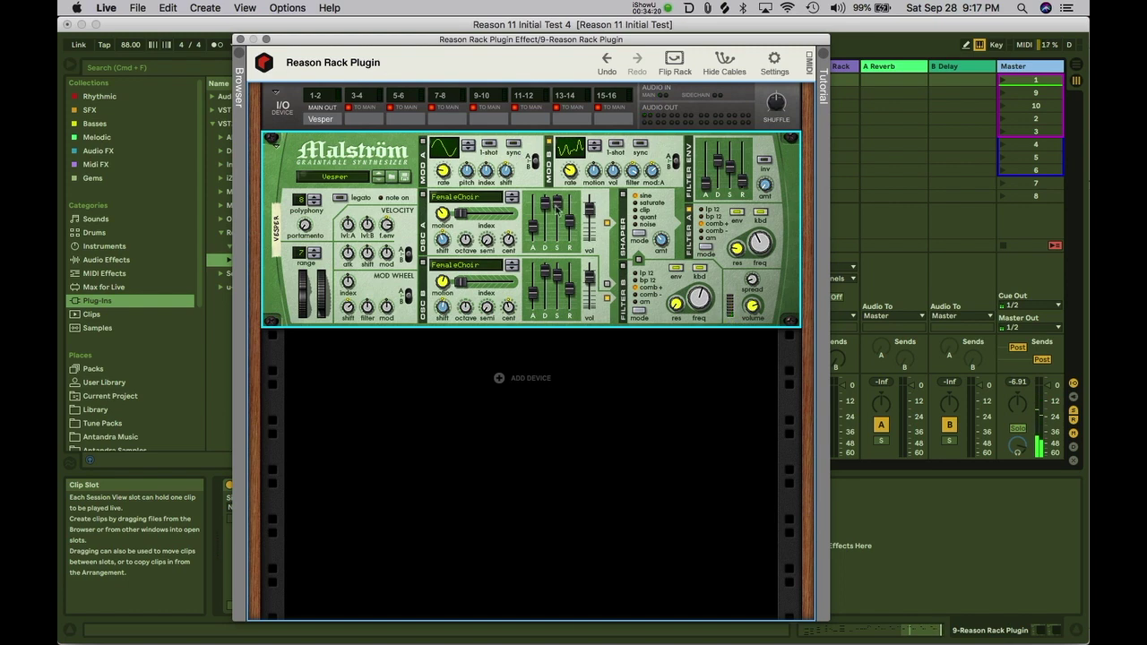
pyautogui.moveTo(556, 208)
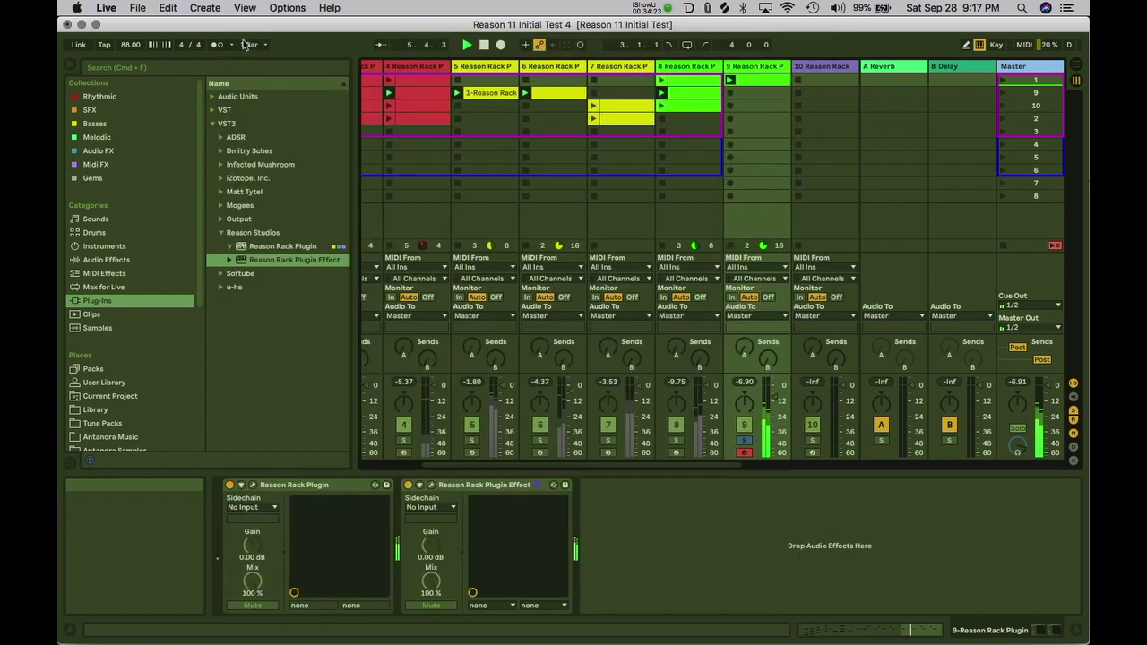
pyautogui.click(240, 39)
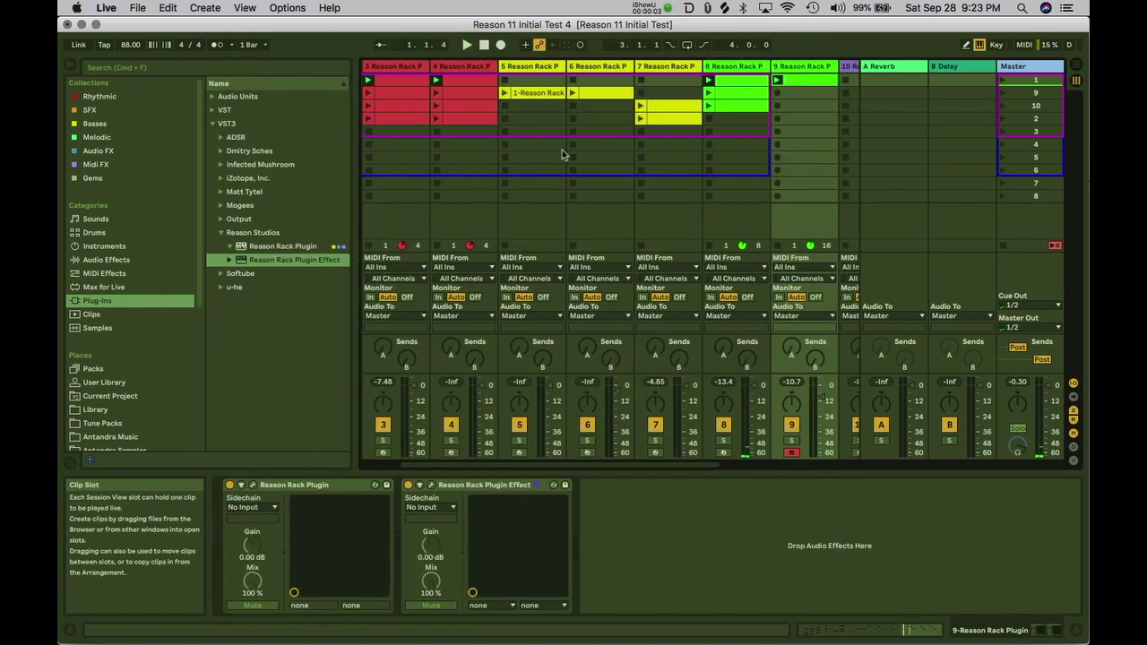
# Step: With the set playing, mute track 7 and launch scene 9
pyautogui.press('space')
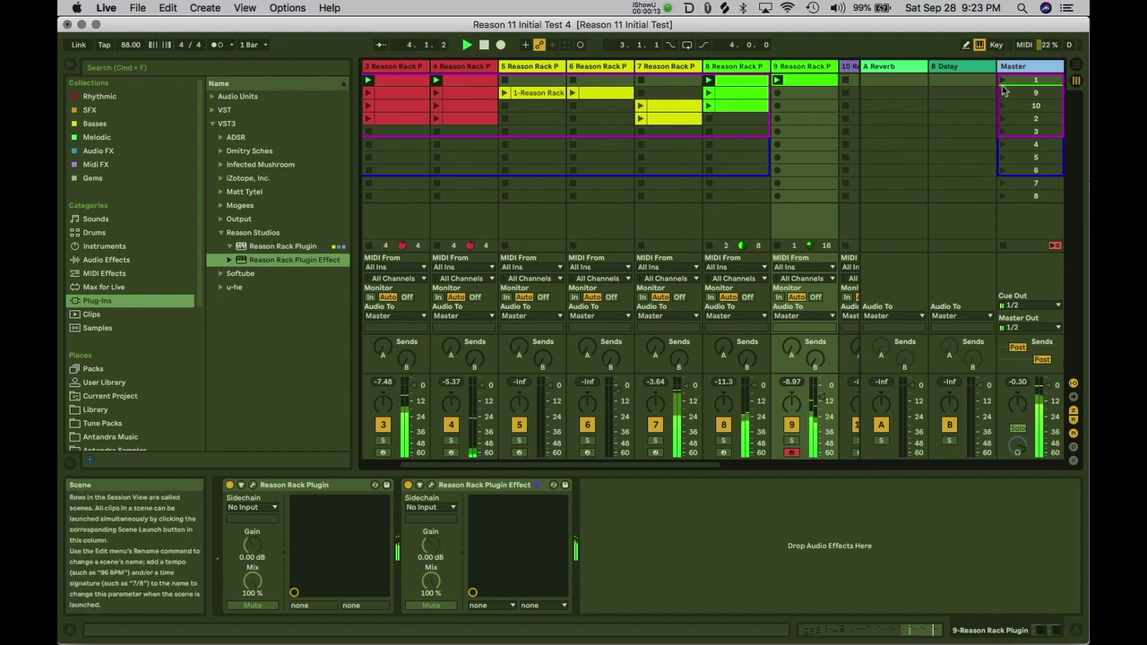
pyautogui.hscroll(-1, 1004, 84)
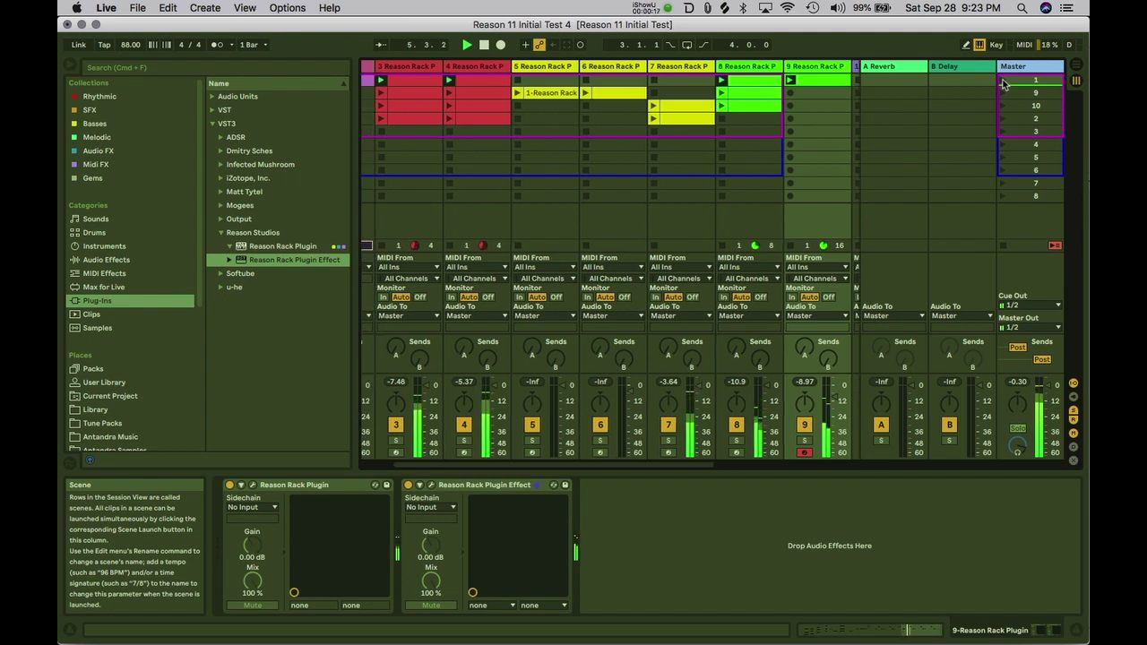
pyautogui.click(678, 85)
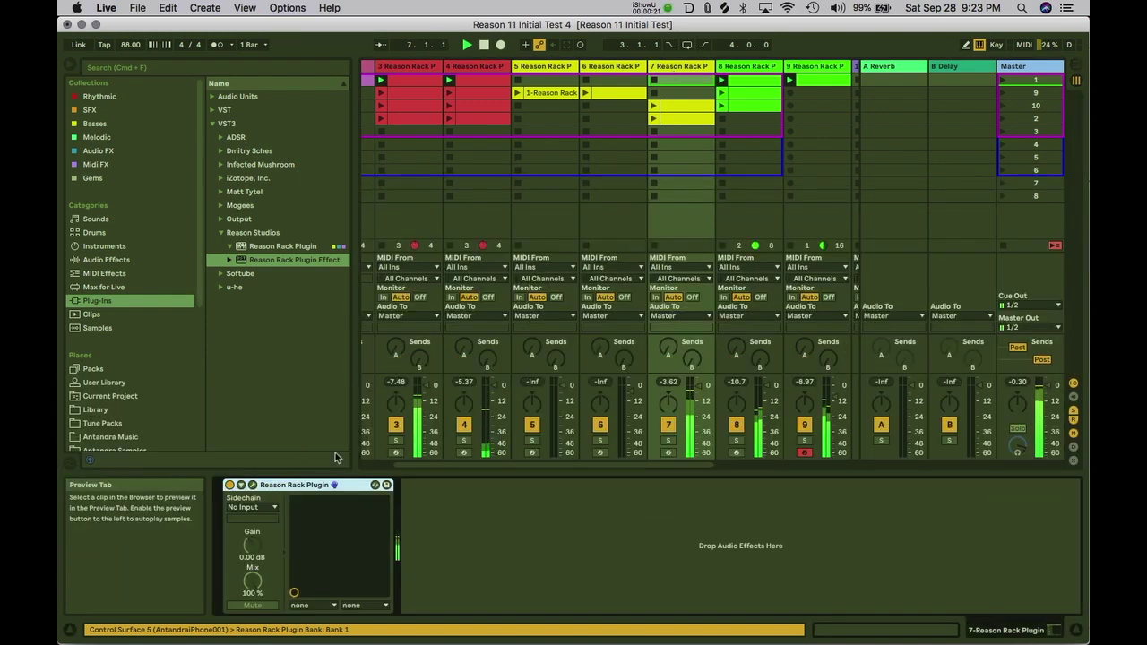
pyautogui.click(672, 108)
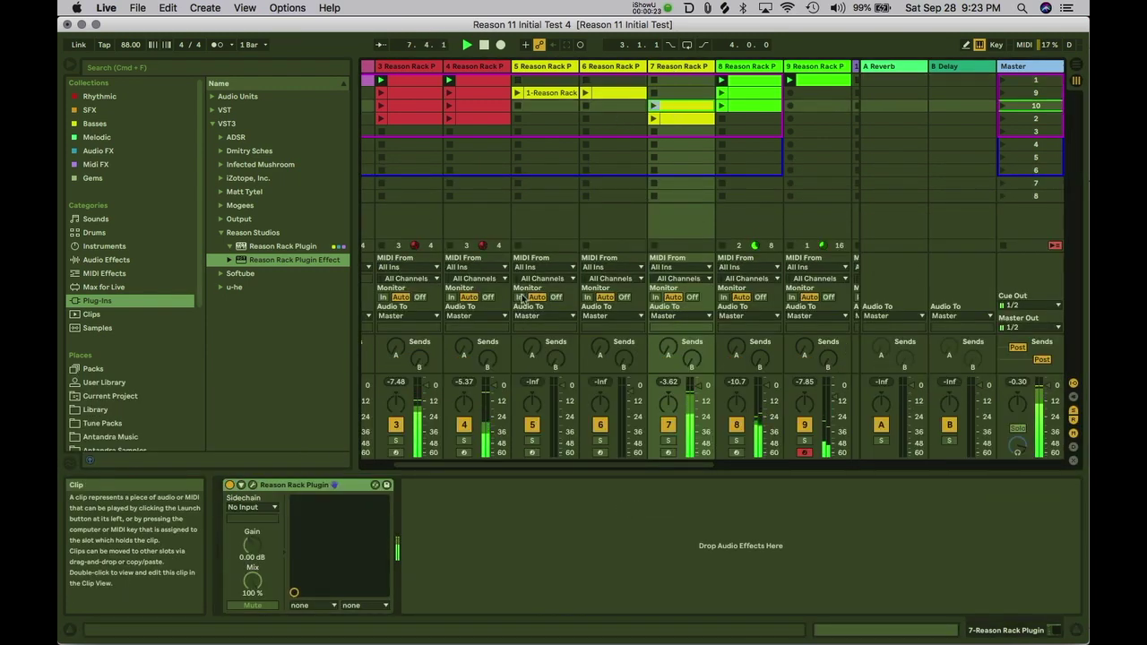
pyautogui.click(668, 426)
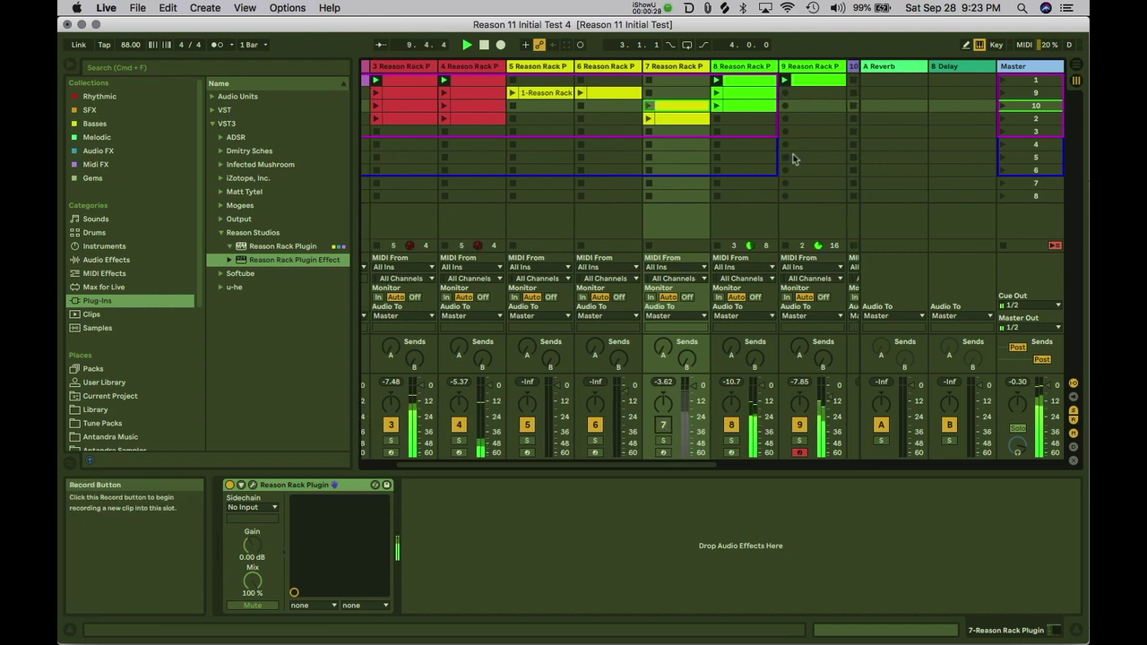
pyautogui.hscroll(-2, 792, 162)
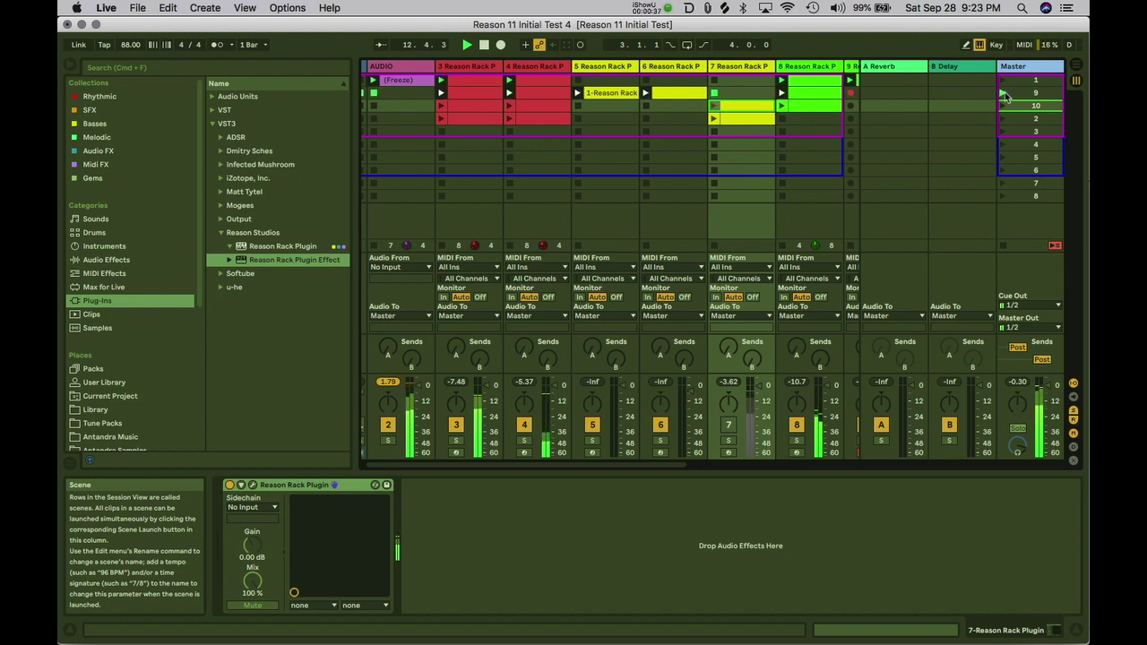
# Step: Freeze track 7, accepting that audio playback stops
pyautogui.rightClick(733, 109)
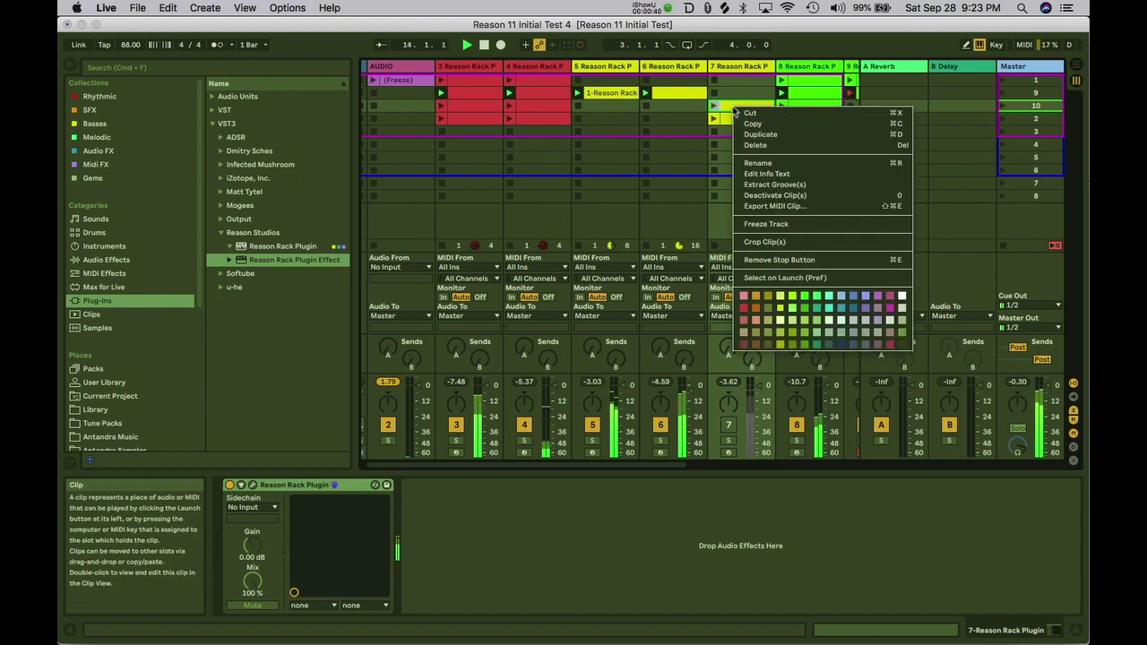
pyautogui.click(764, 225)
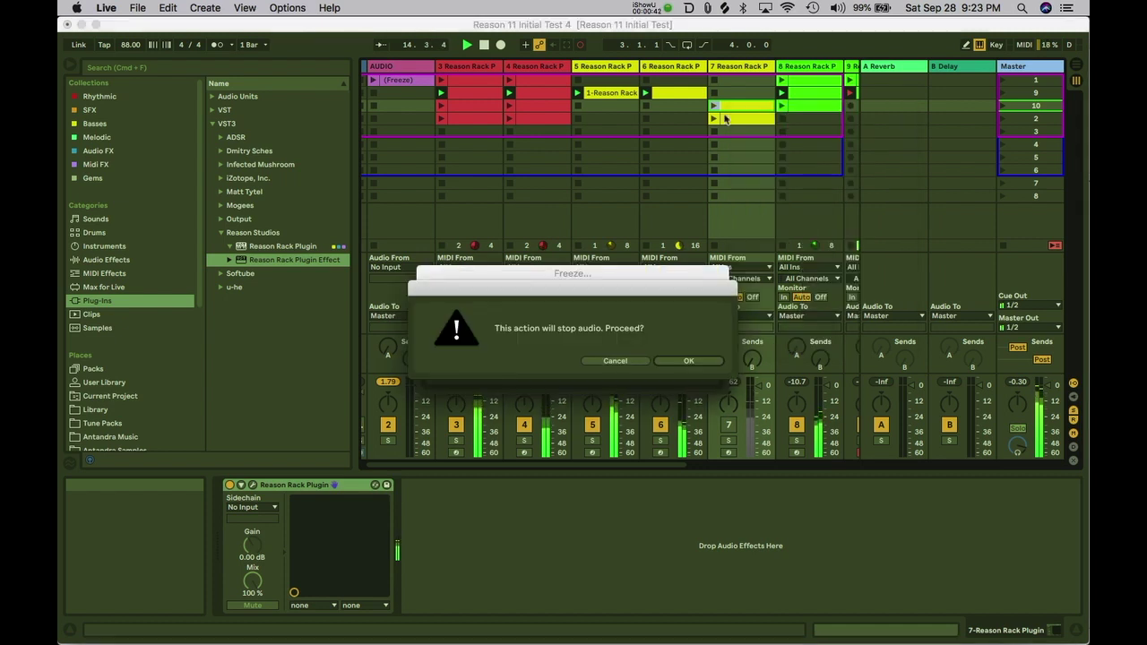
pyautogui.click(688, 362)
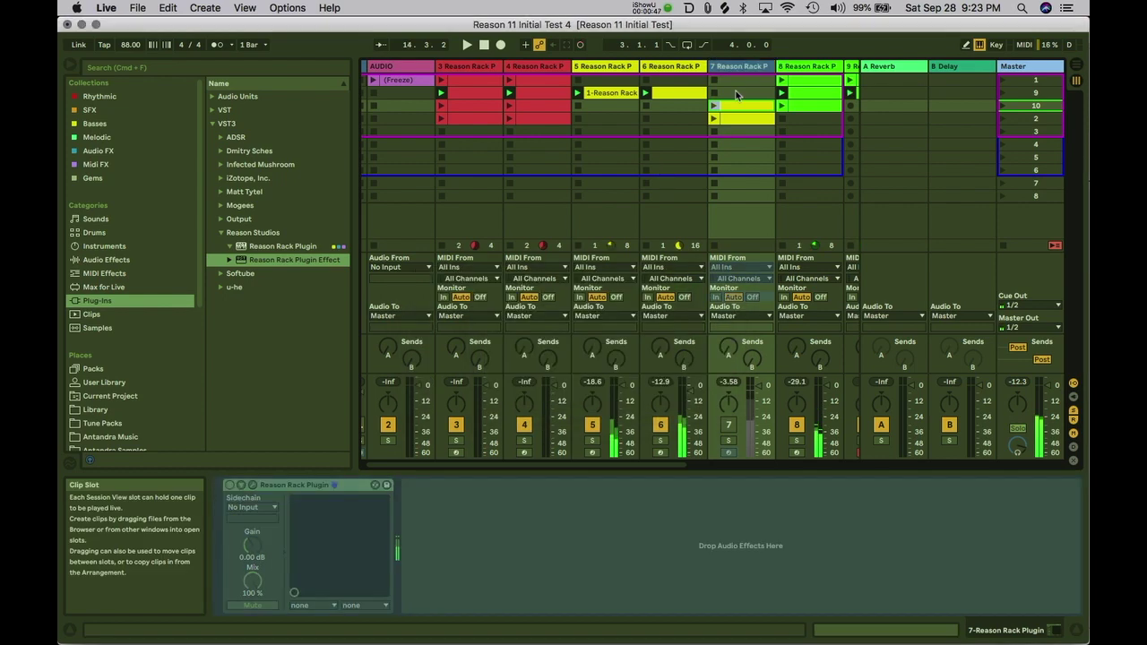
# Step: Insert an audio track after track 7 and copy track 7's frozen scene 10 clip onto it
pyautogui.press('super+t')
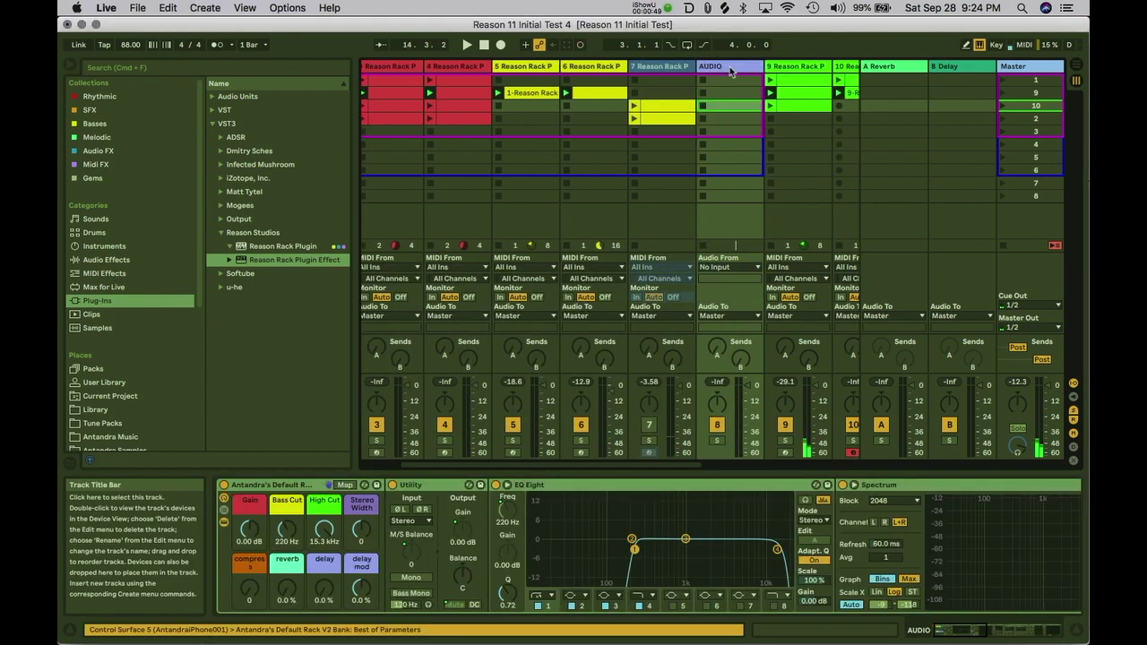
pyautogui.click(671, 106)
pyautogui.moveTo(666, 107); pyautogui.dragTo(725, 107)
pyautogui.doubleClick(724, 107)
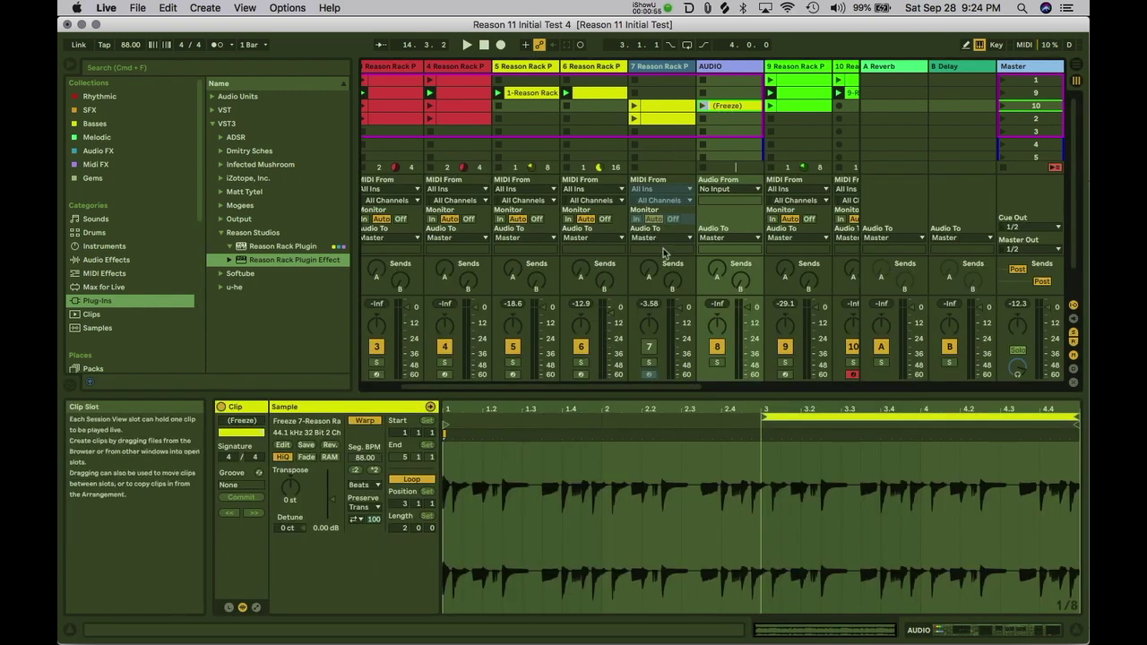
# Step: Assign a dark colour to the frozen track 7
pyautogui.click(668, 68)
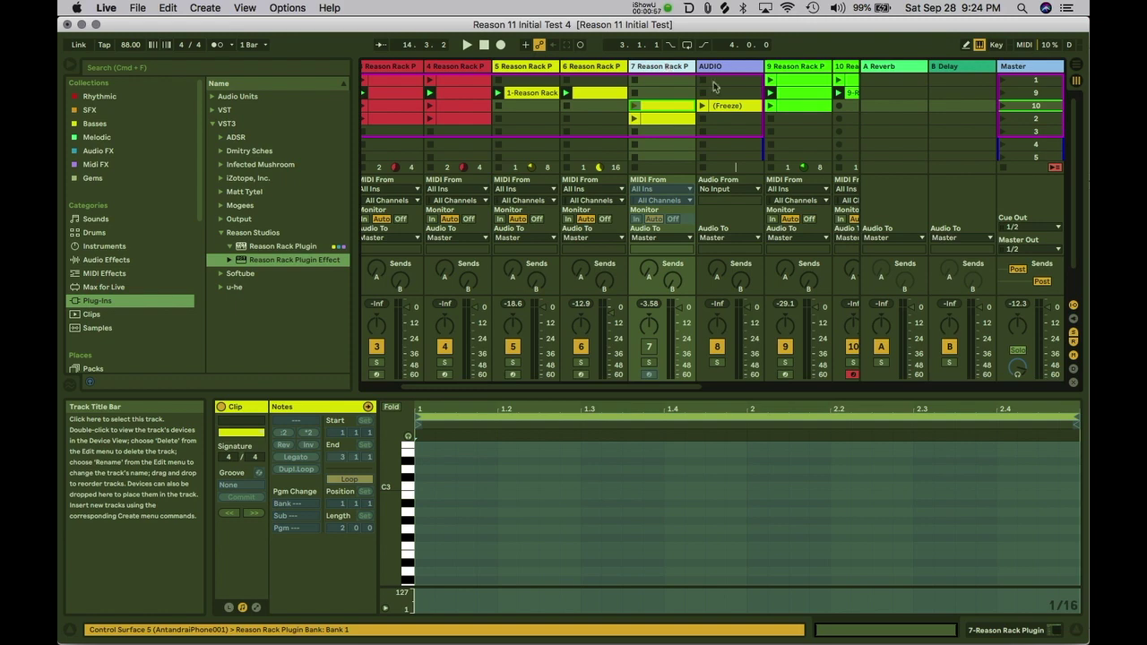
pyautogui.click(724, 105)
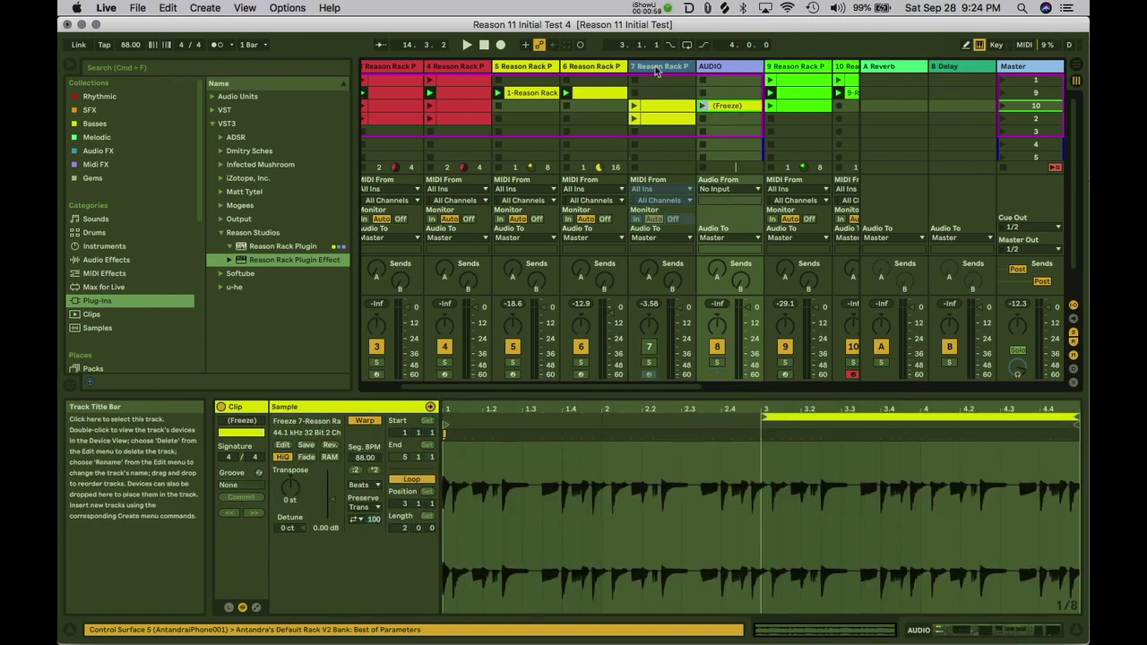
pyautogui.rightClick(656, 71)
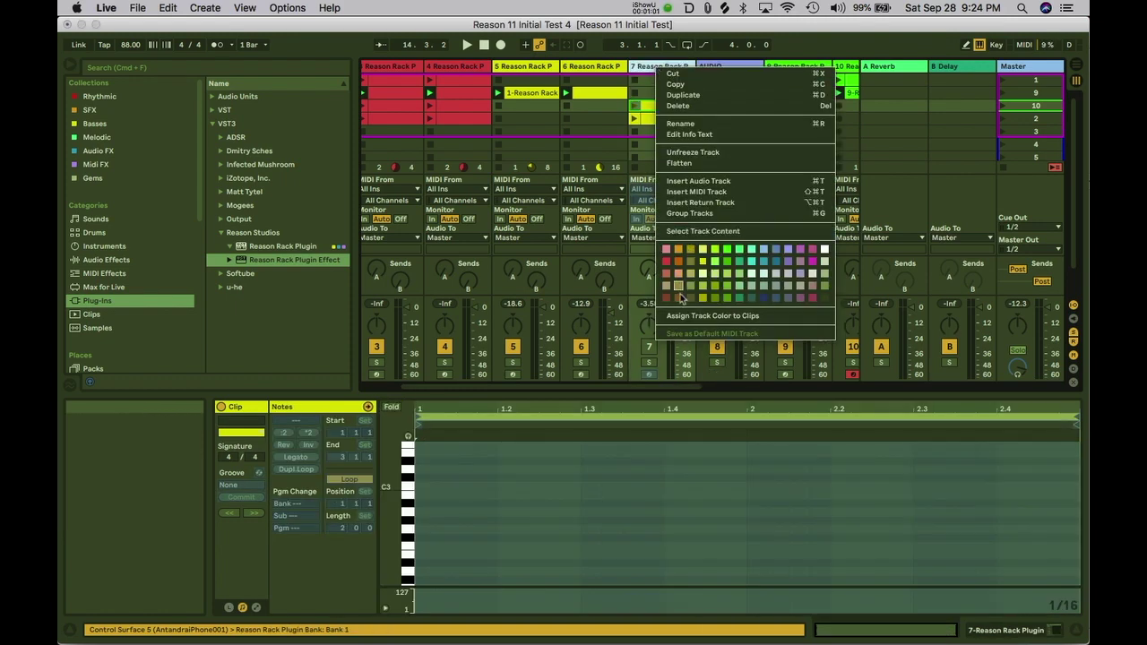
pyautogui.click(824, 297)
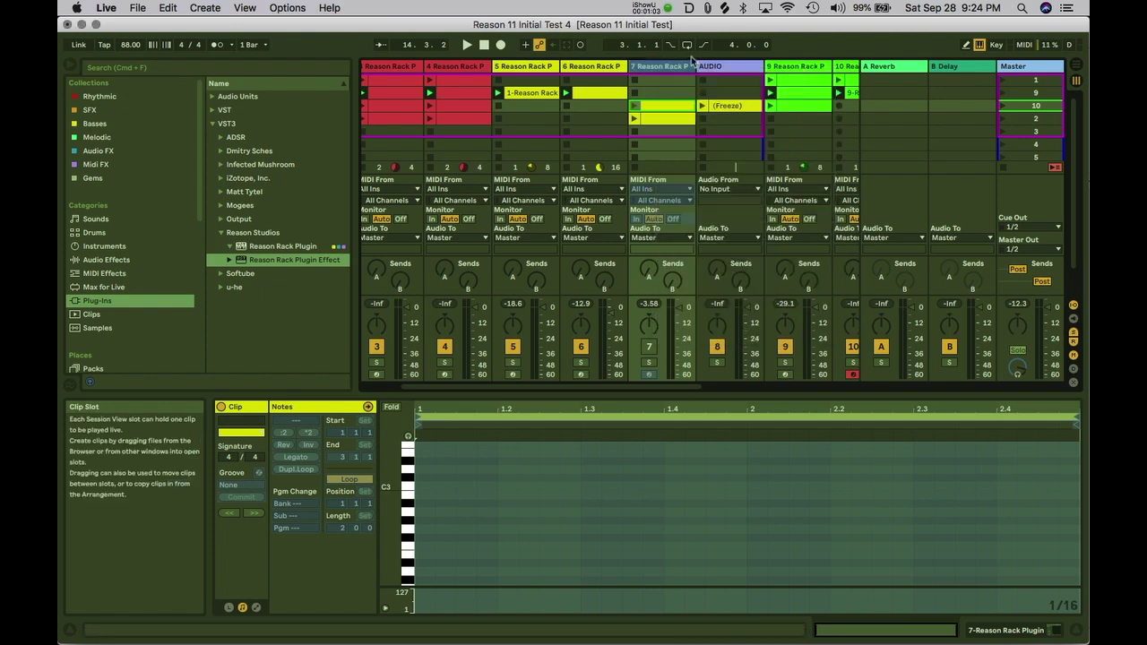
# Step: Narrow track 7's column and delete its two clips in scenes 10 and 2
pyautogui.moveTo(690, 66); pyautogui.dragTo(653, 65)
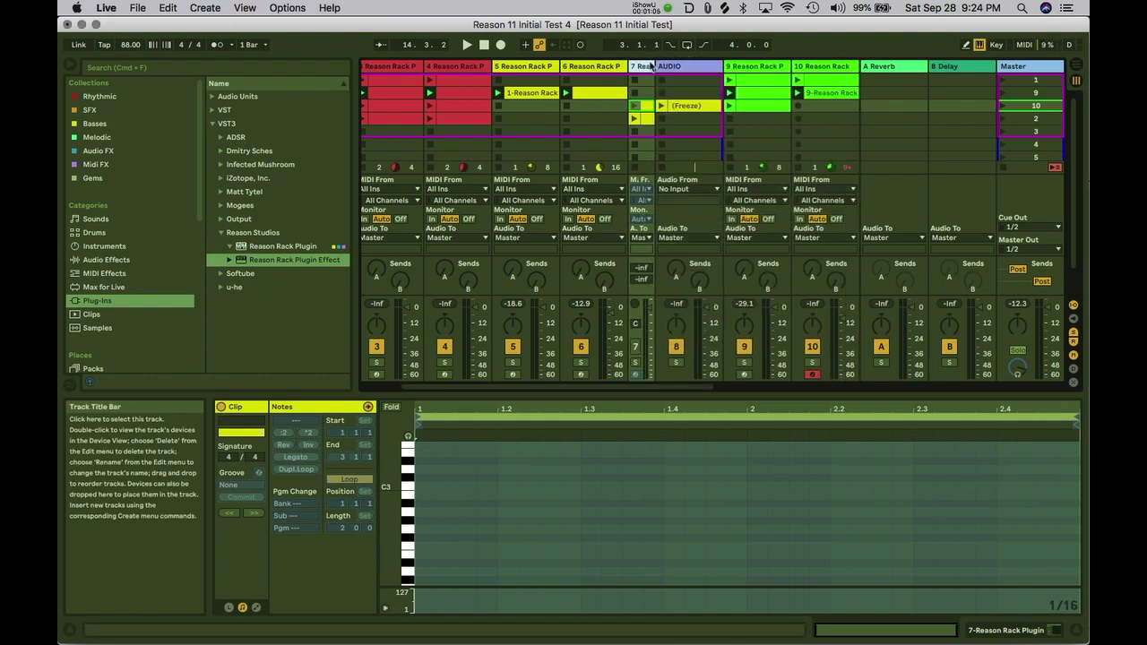
pyautogui.click(647, 121)
pyautogui.click(647, 123)
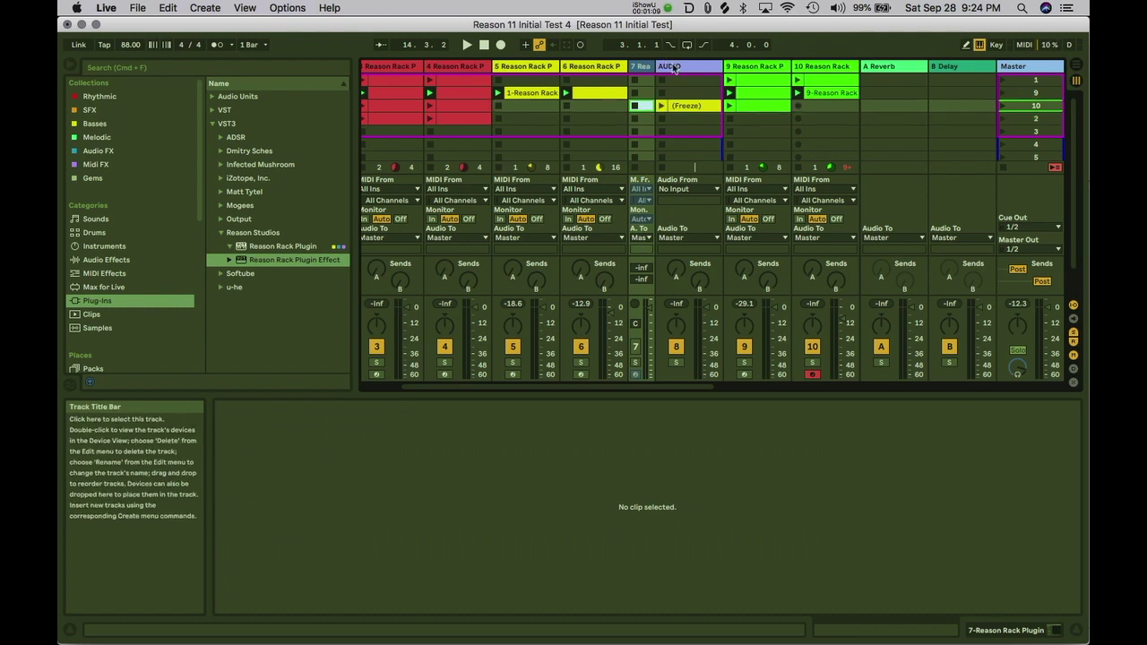
# Step: Colour the AUDIO track yellow and launch its (Freeze) clip in scene 10
pyautogui.click(681, 107)
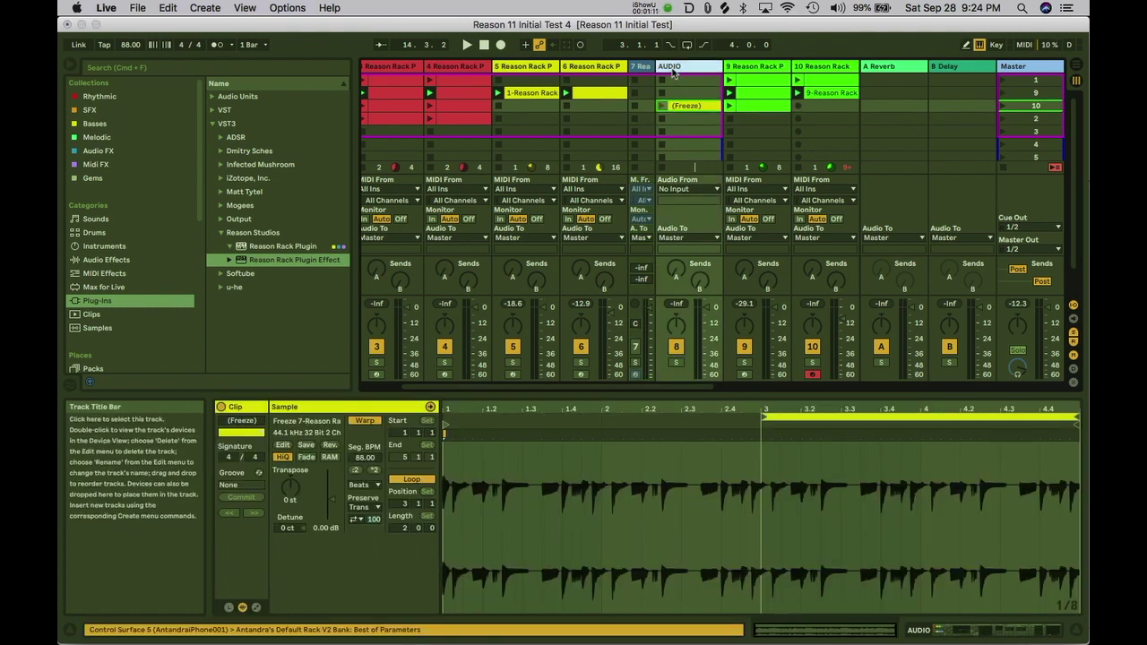
pyautogui.rightClick(678, 66)
pyautogui.click(718, 251)
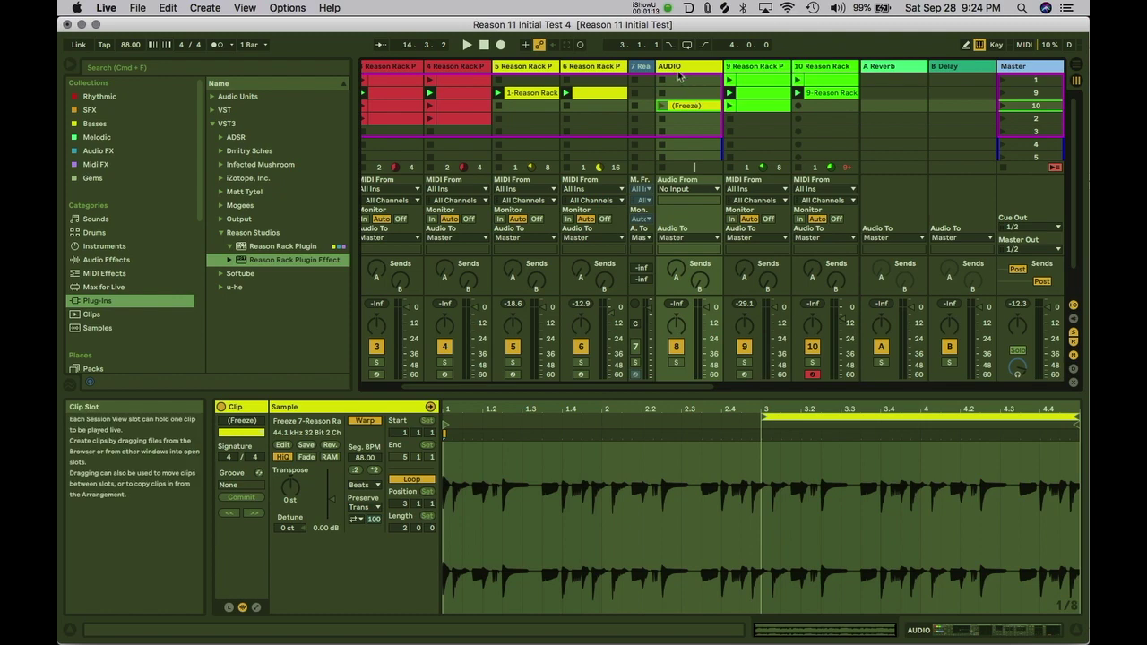
pyautogui.click(663, 106)
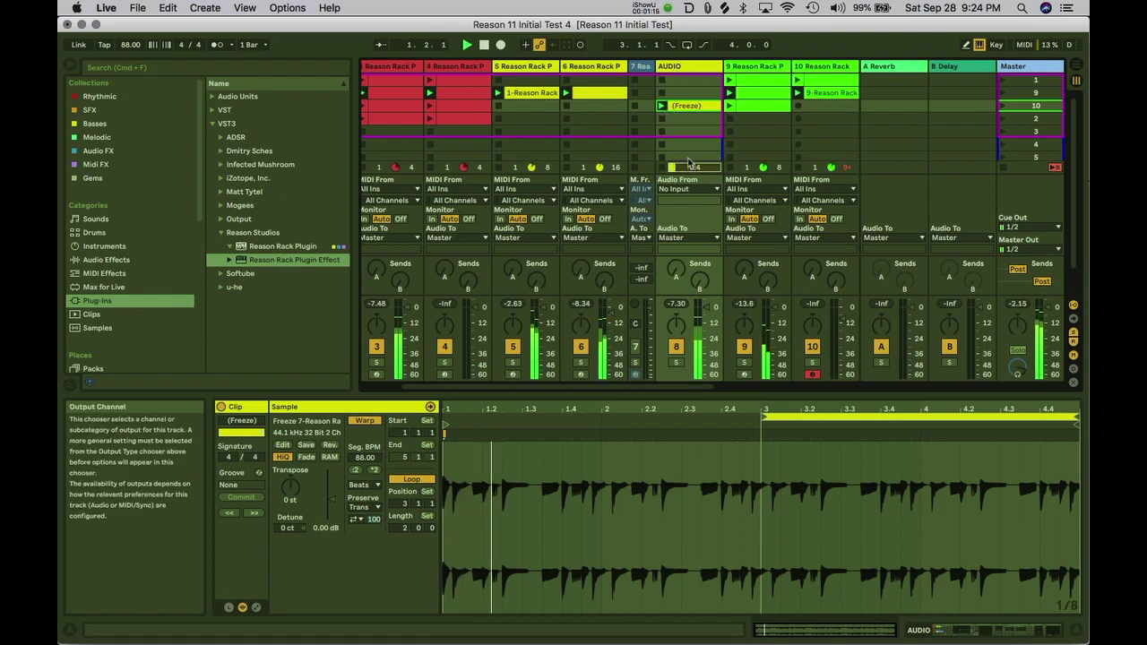
# Step: Turn off the default effects rack on the AUDIO track and duplicate its (Freeze) clip into scene 2
pyautogui.hotkey('shift', 'Tab')
pyautogui.click(224, 485)
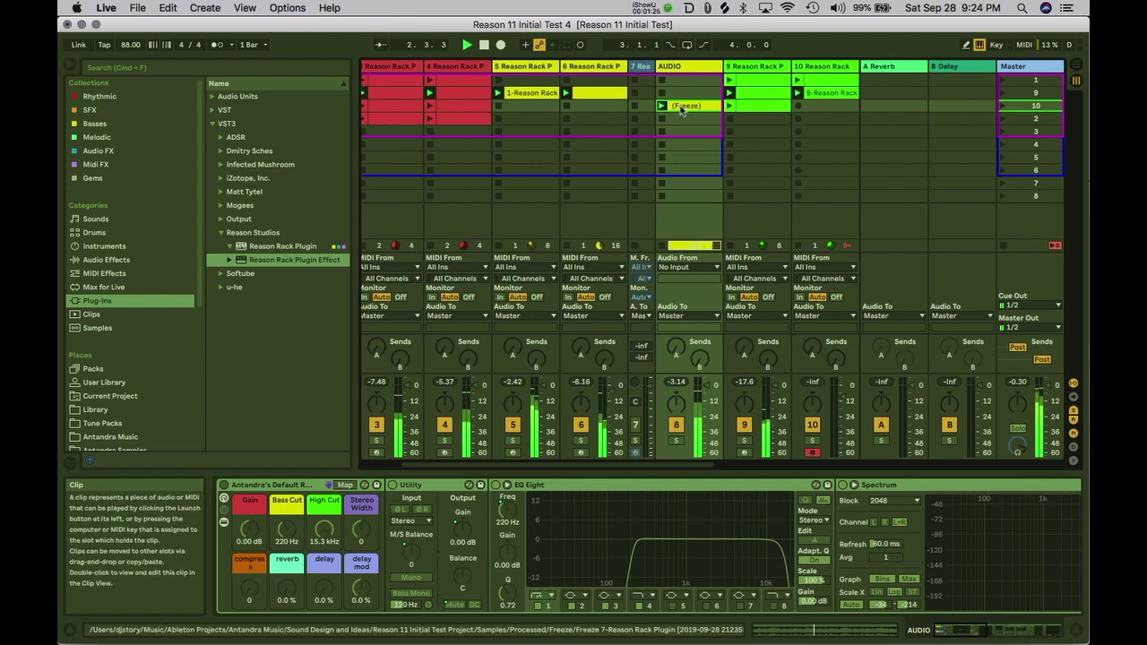
pyautogui.moveTo(681, 106); pyautogui.dragTo(679, 118)
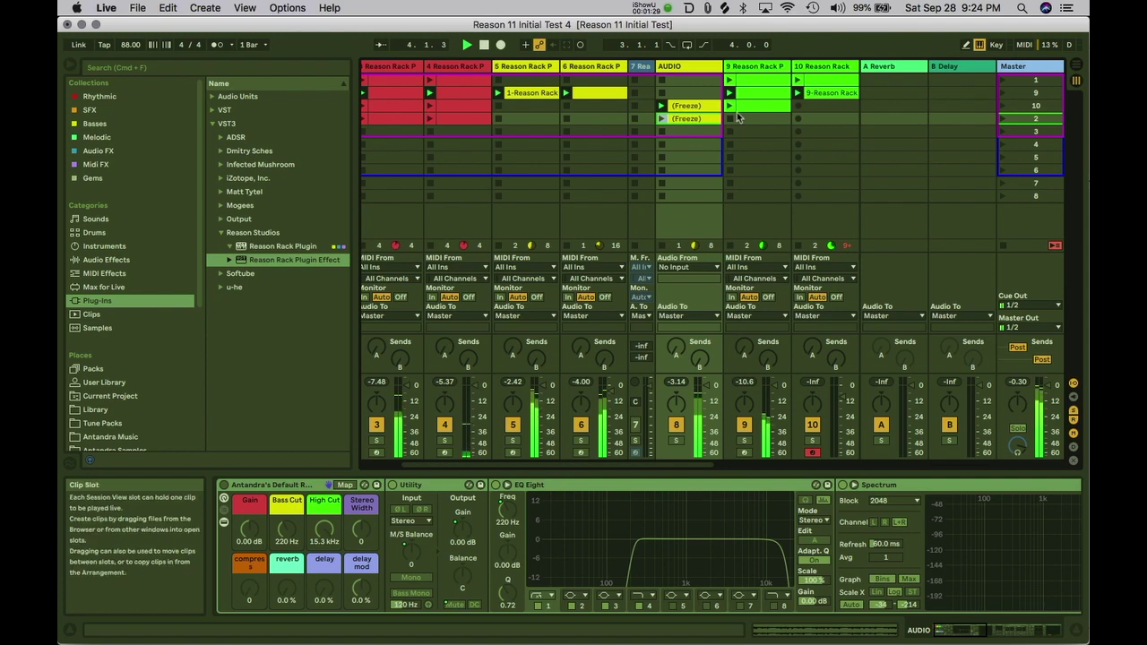
# Step: Delete track 9's clip in scene 1 and select track 10's clip in the same scene
pyautogui.click(768, 81)
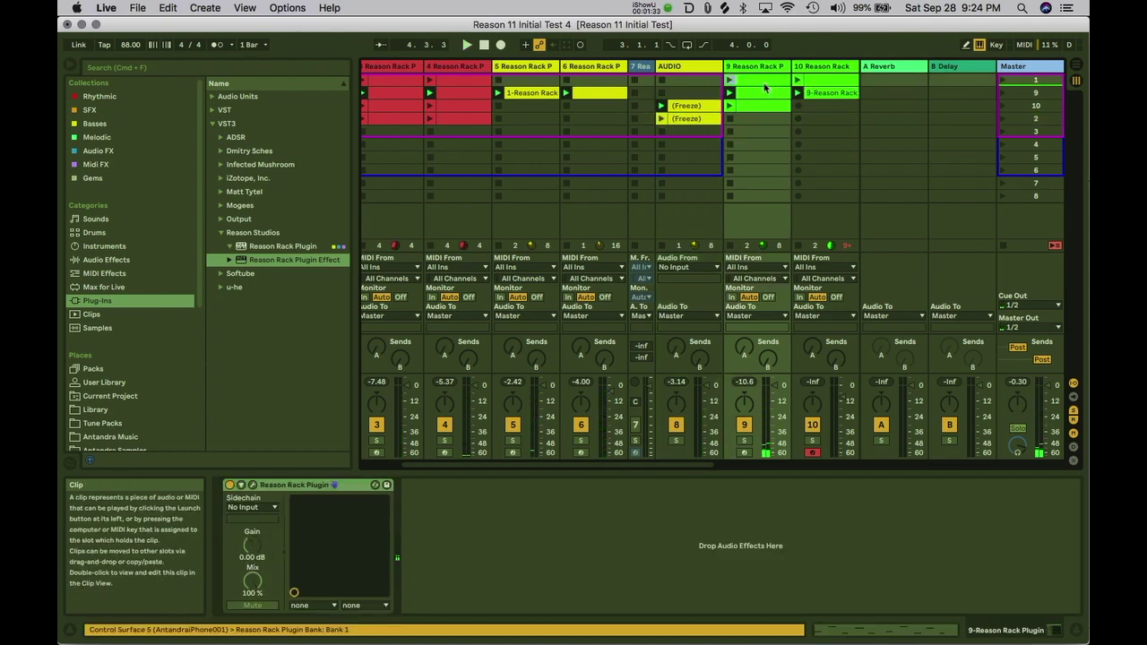
pyautogui.press('Delete')
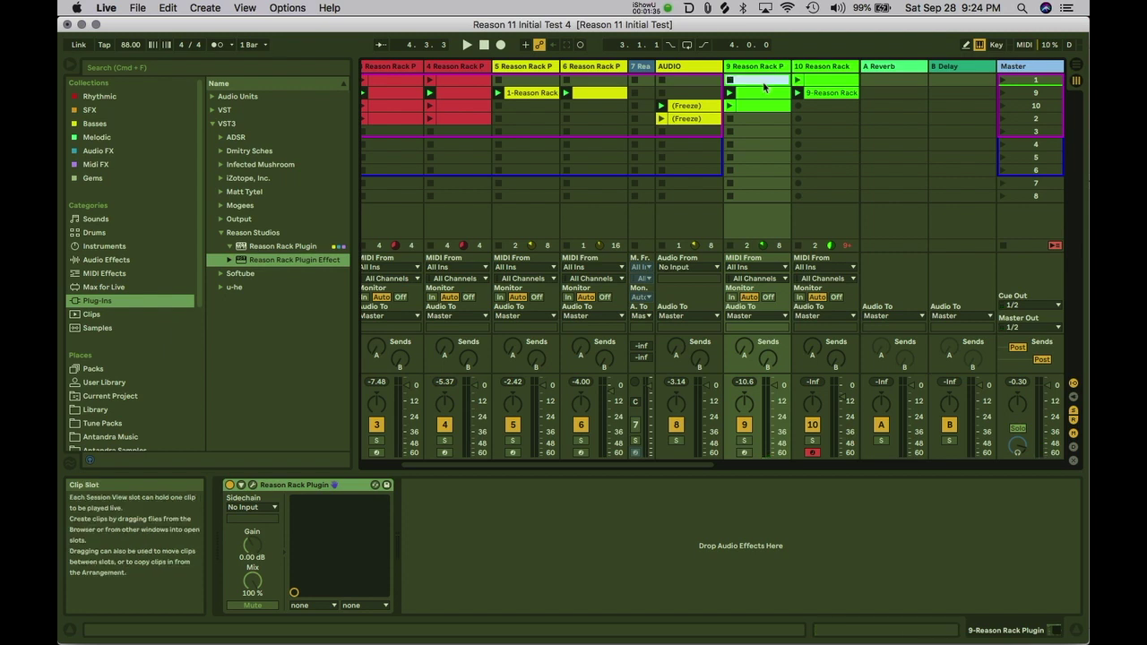
pyautogui.click(823, 78)
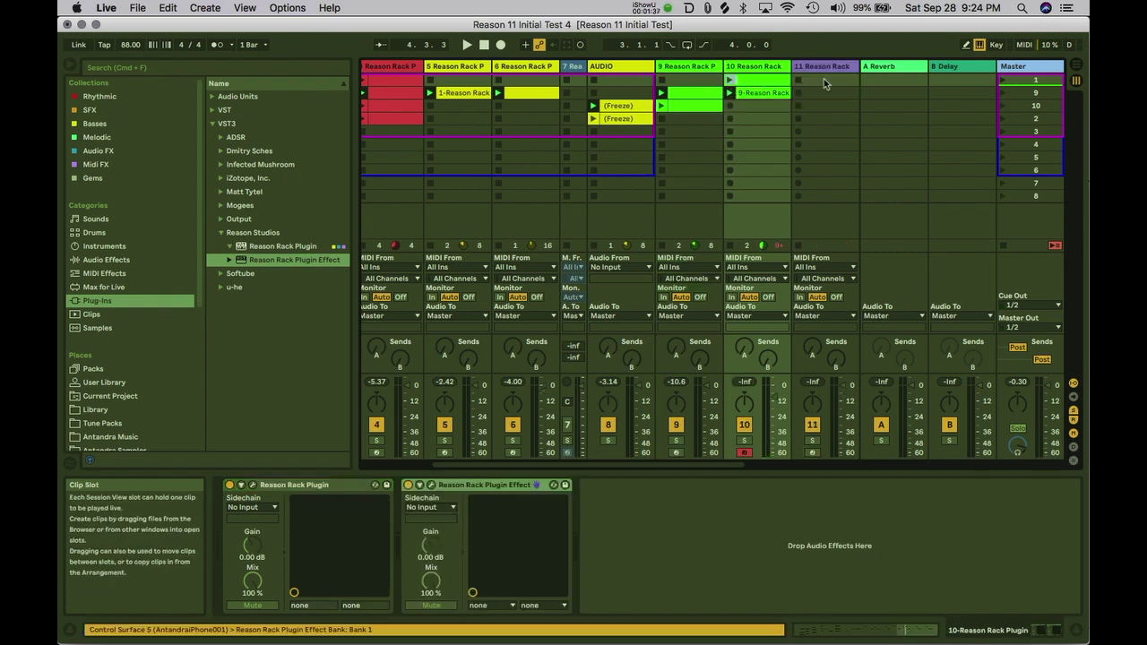
pyautogui.hscroll(-2, 735, 78)
pyautogui.hscroll(-1, 735, 78)
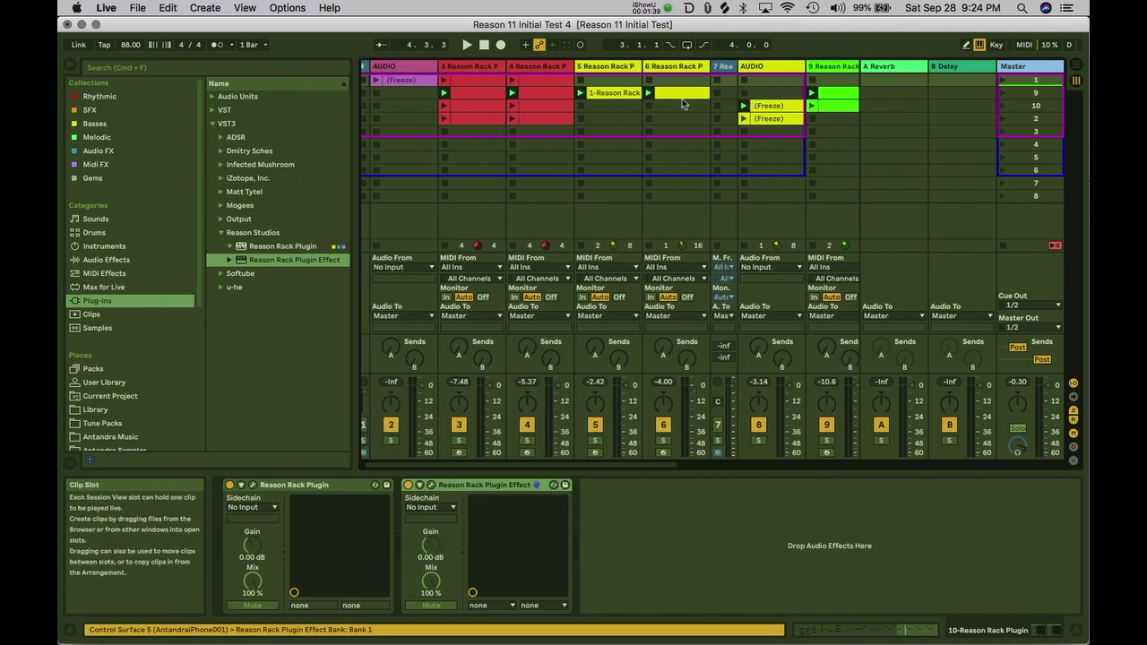
# Step: Delete track 4's scene 1 clip and move the purple AUDIO track's (Freeze) clip out of scene 1 into scenes 10 and 2
pyautogui.click(476, 82)
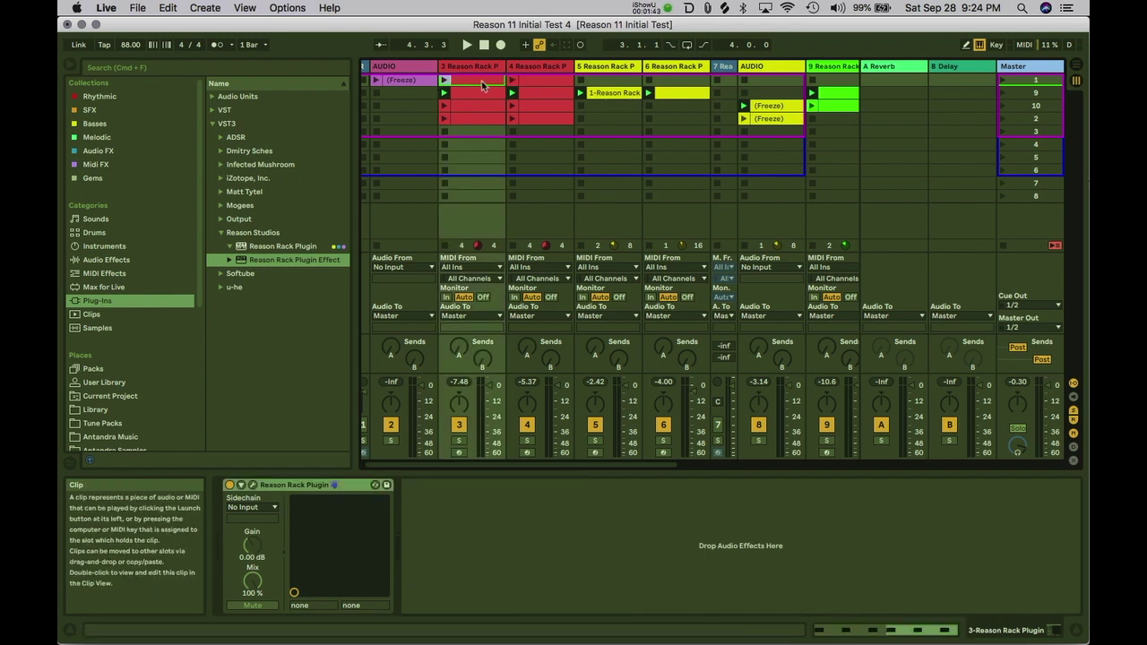
pyautogui.click(519, 85)
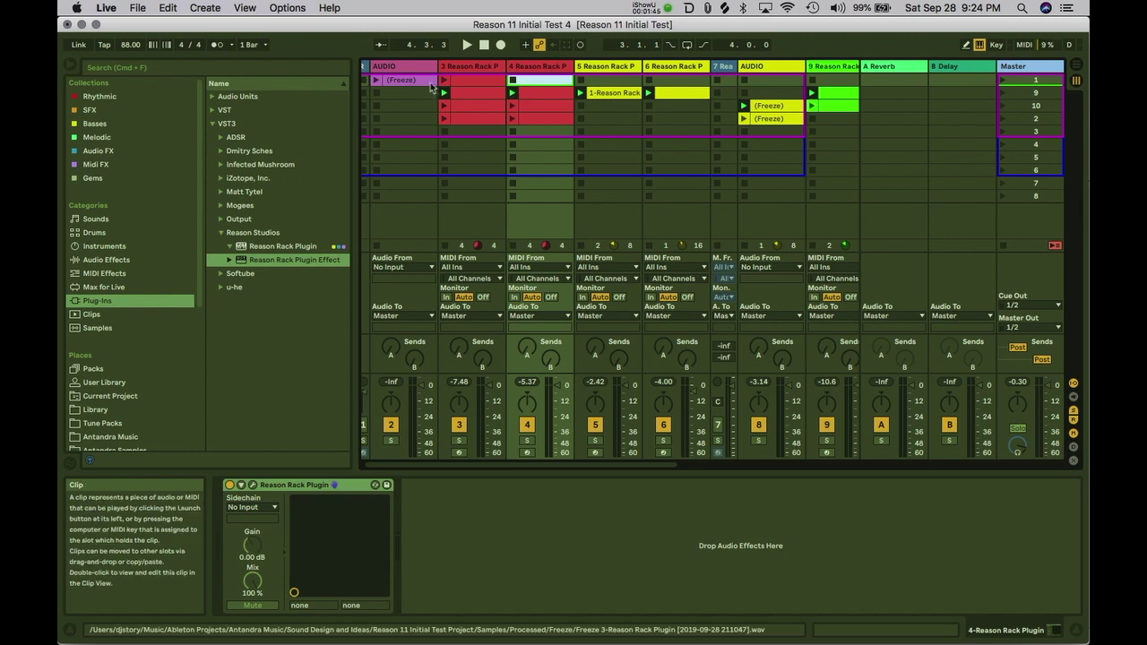
pyautogui.moveTo(416, 90); pyautogui.dragTo(411, 118)
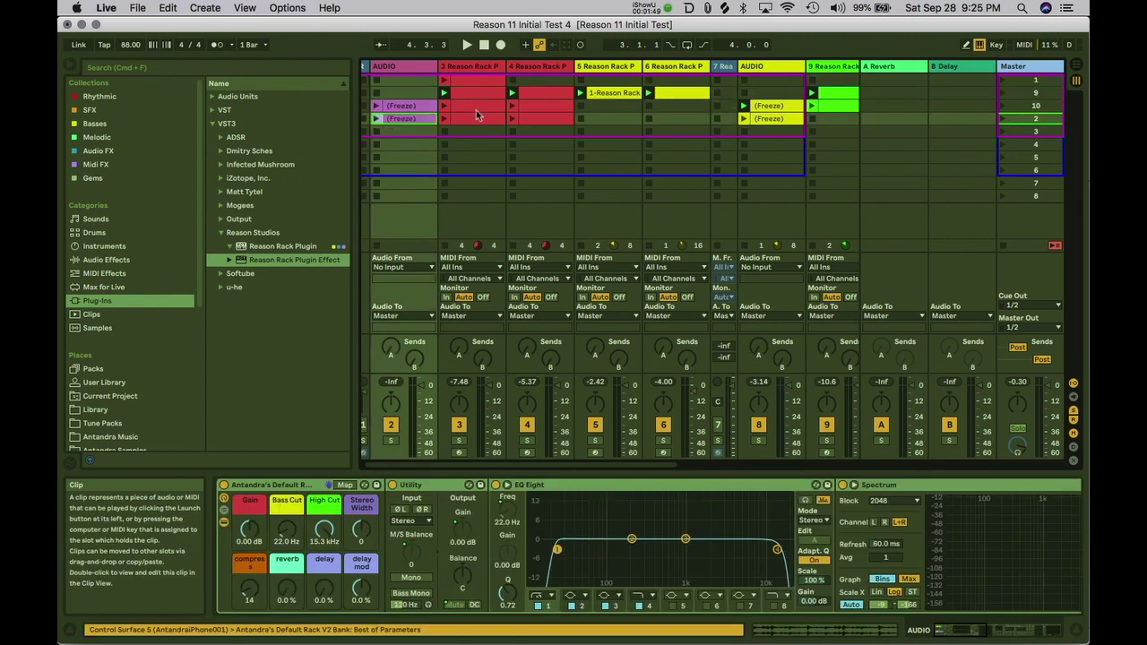
pyautogui.click(1006, 82)
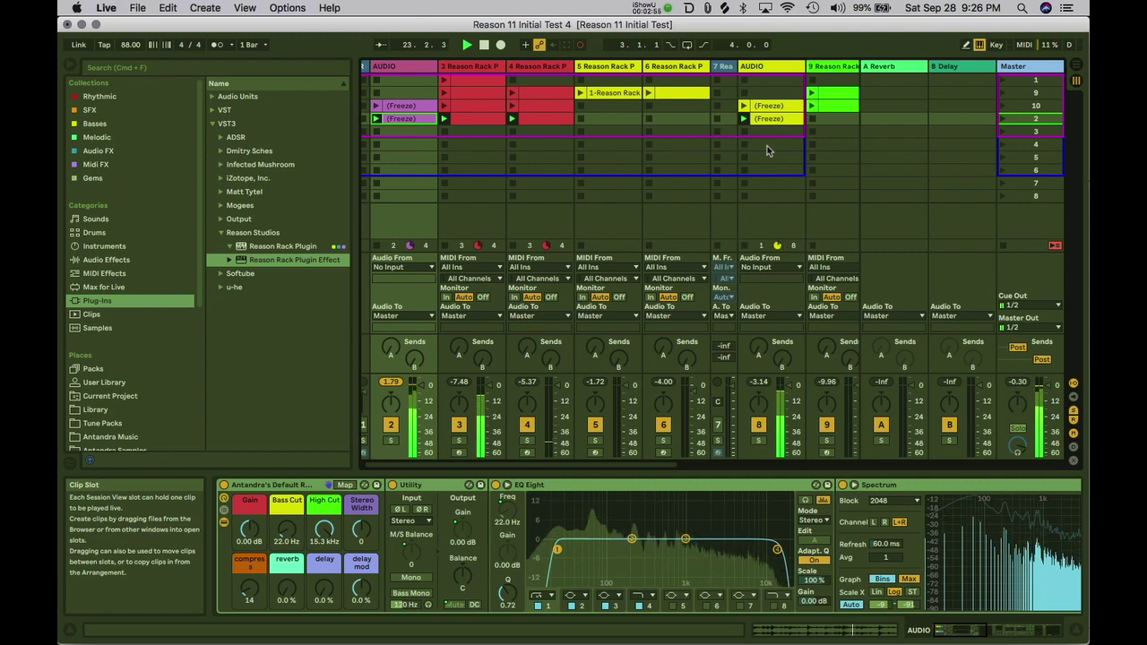
# Step: Replace the default effects rack on the yellow AUDIO track with a Reason Rack Plugin Effect and open its window
pyautogui.click(767, 119)
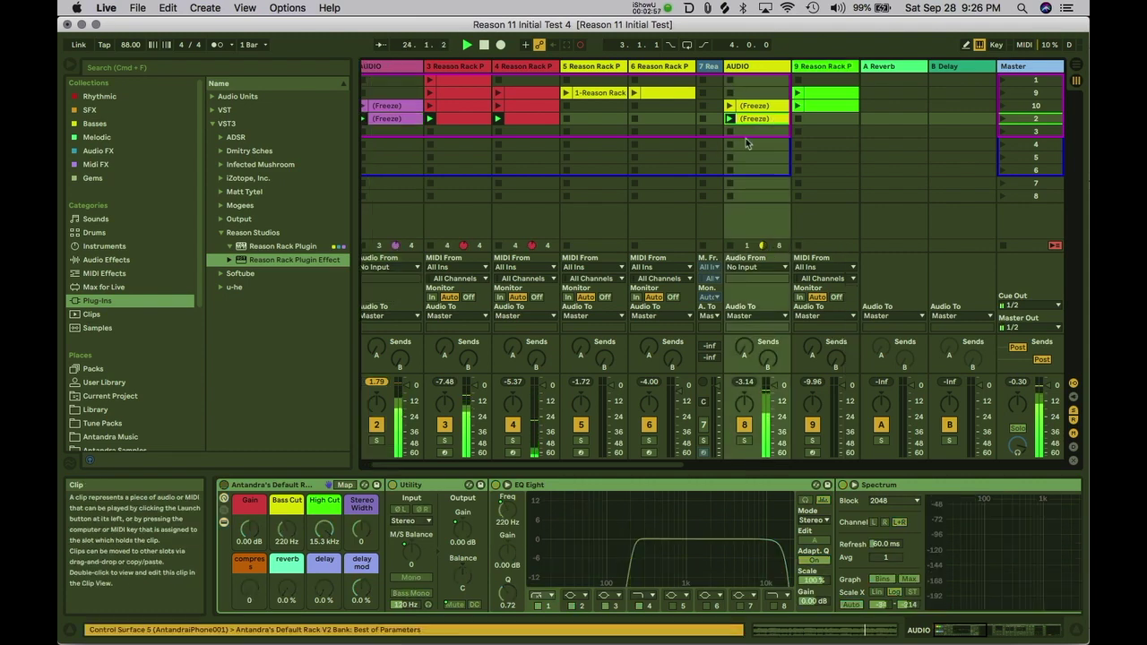
pyautogui.hotkey('shift', 'Tab')
pyautogui.hotkey('shift', 'Tab')
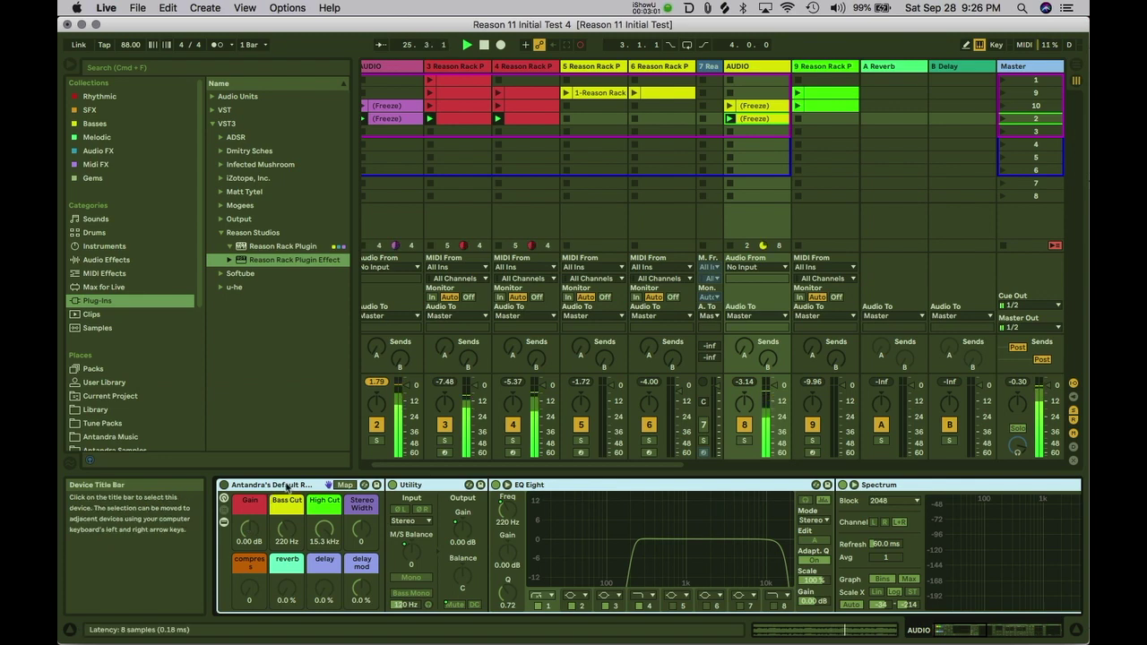
pyautogui.press('Delete')
pyautogui.press('space')
pyautogui.moveTo(280, 263); pyautogui.dragTo(301, 512)
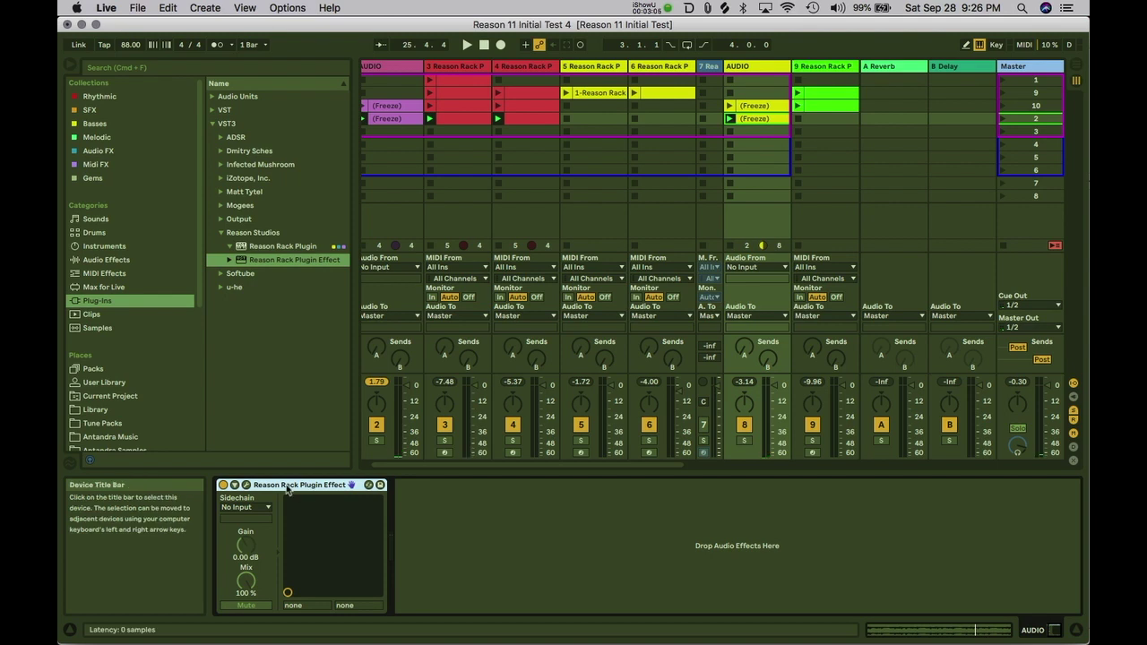
pyautogui.click(244, 485)
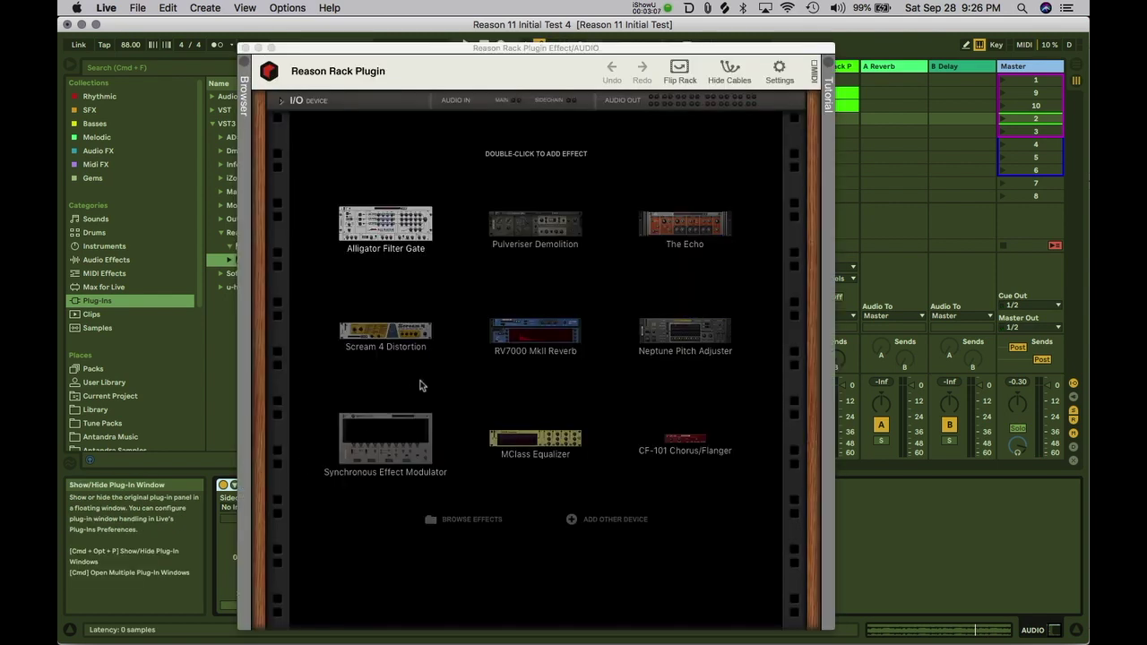
pyautogui.doubleClick(661, 341)
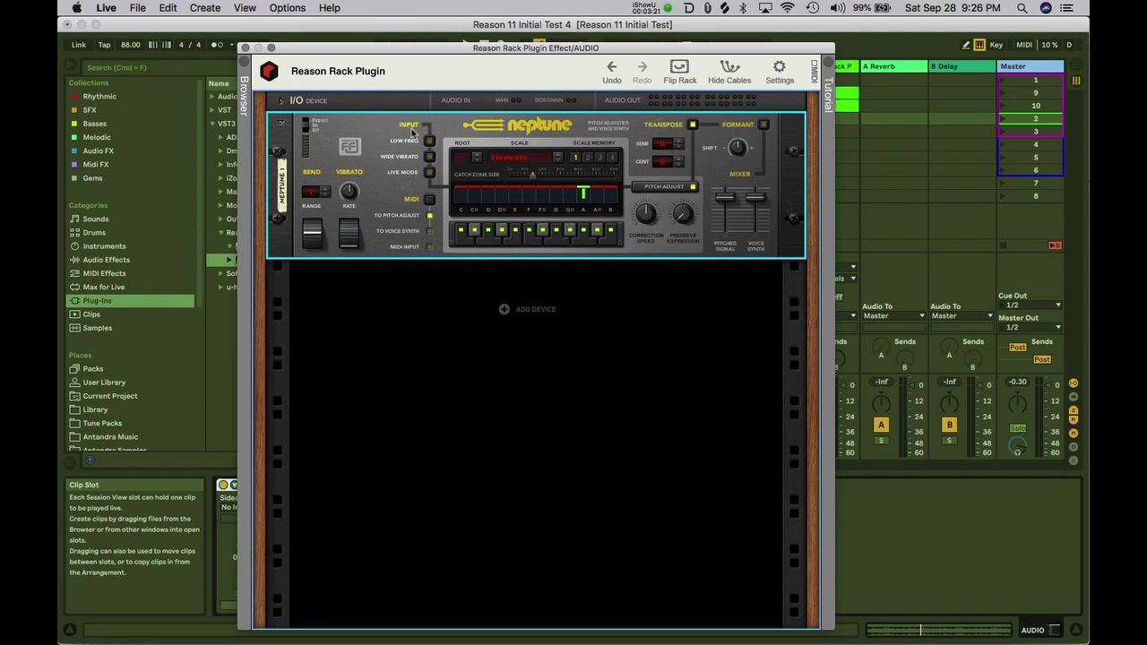
pyautogui.rightClick(412, 128)
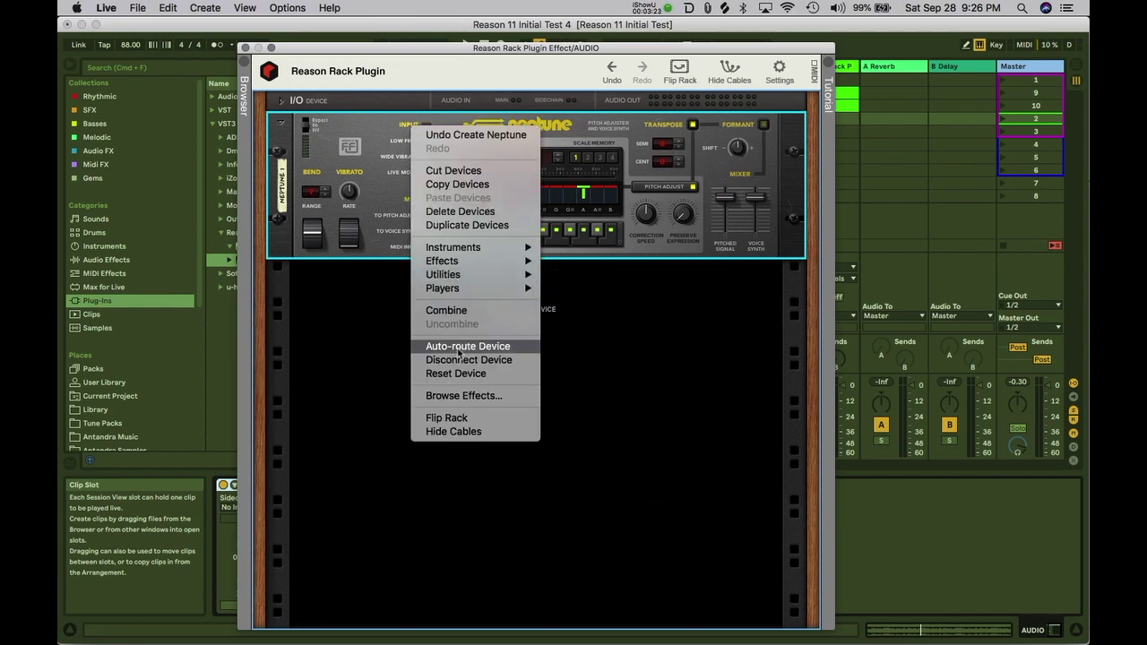
pyautogui.click(461, 212)
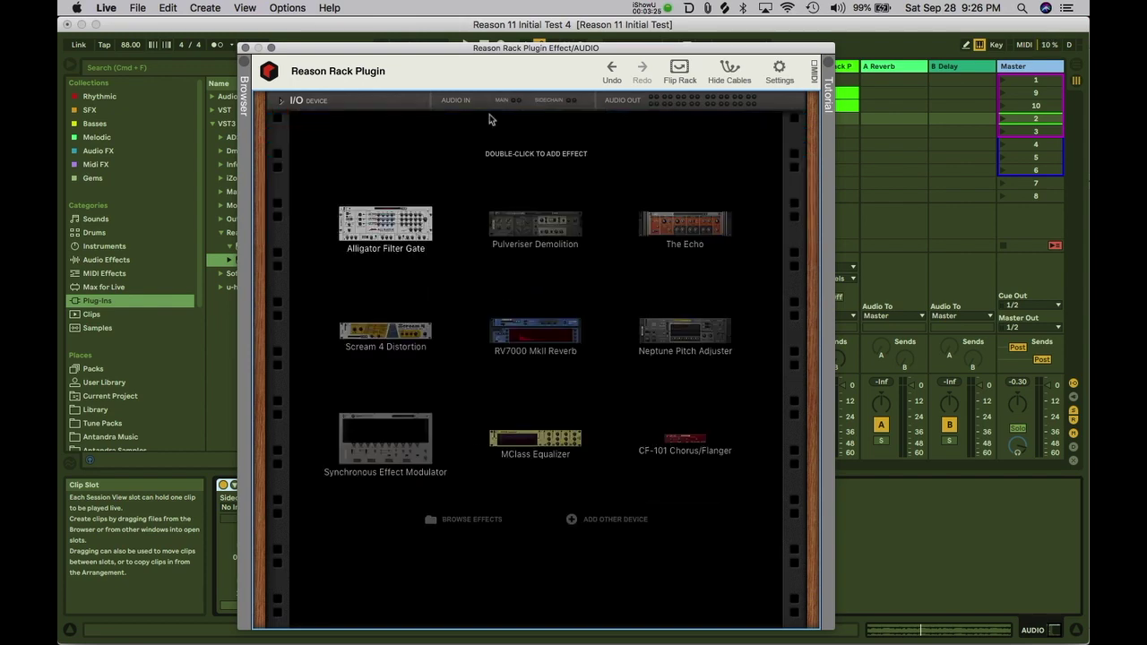
# Step: Add an Alligator Filter Gate to the rack and audition its Resonant Sweep Phaser and Rockodile Crock patches
pyautogui.doubleClick(404, 229)
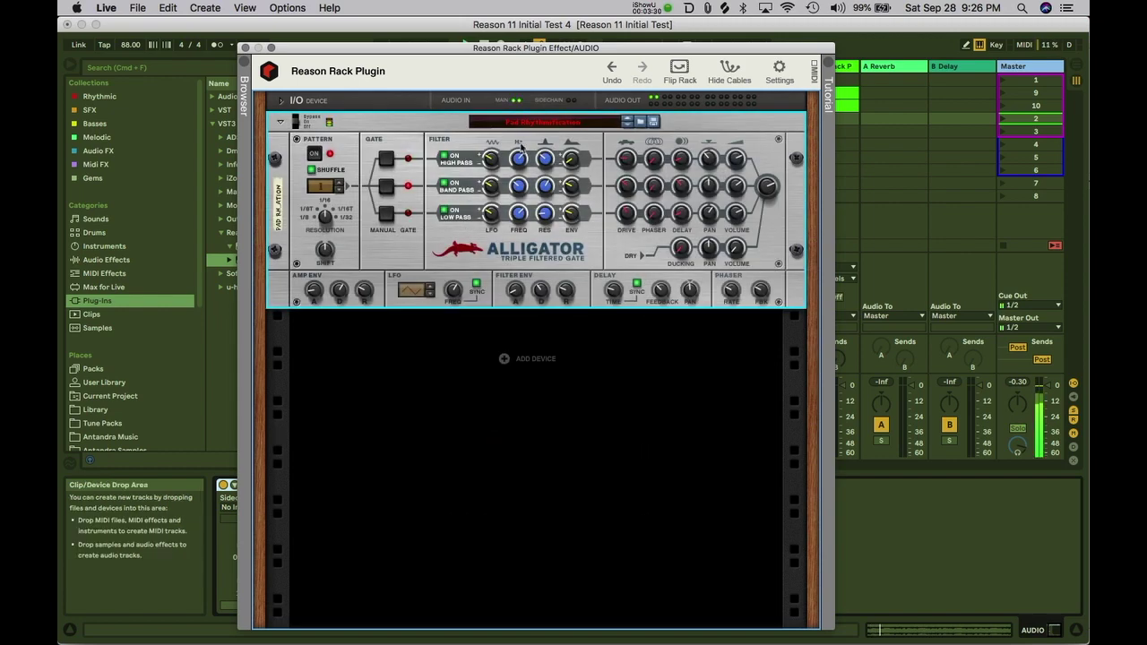
pyautogui.click(545, 122)
pyautogui.click(617, 182)
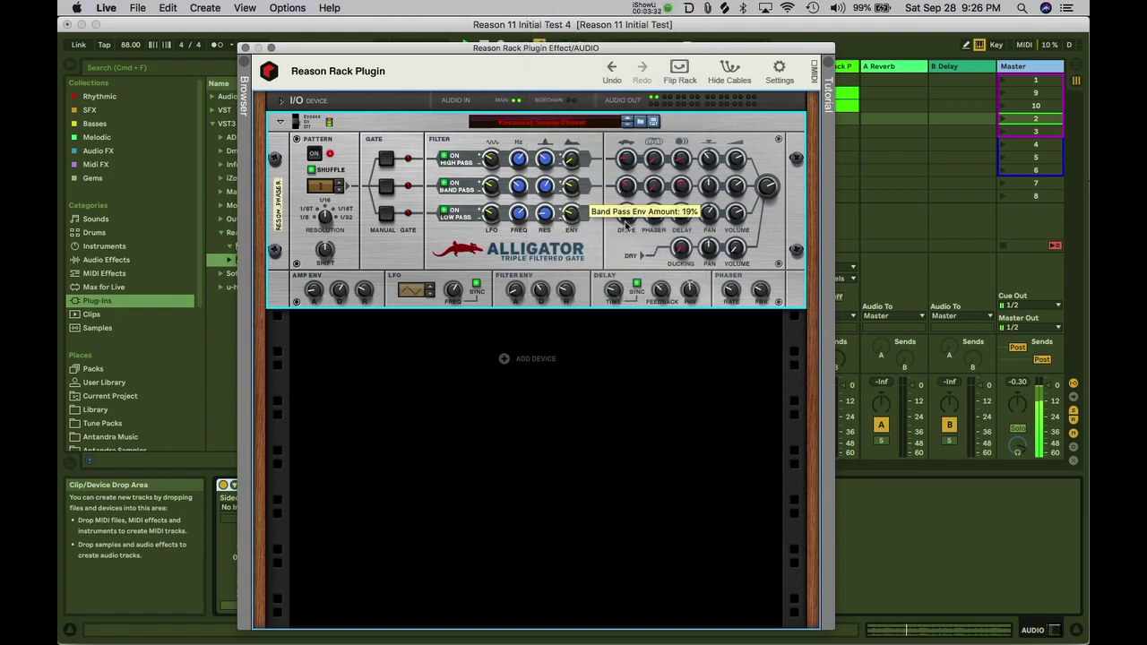
pyautogui.click(540, 127)
pyautogui.click(583, 152)
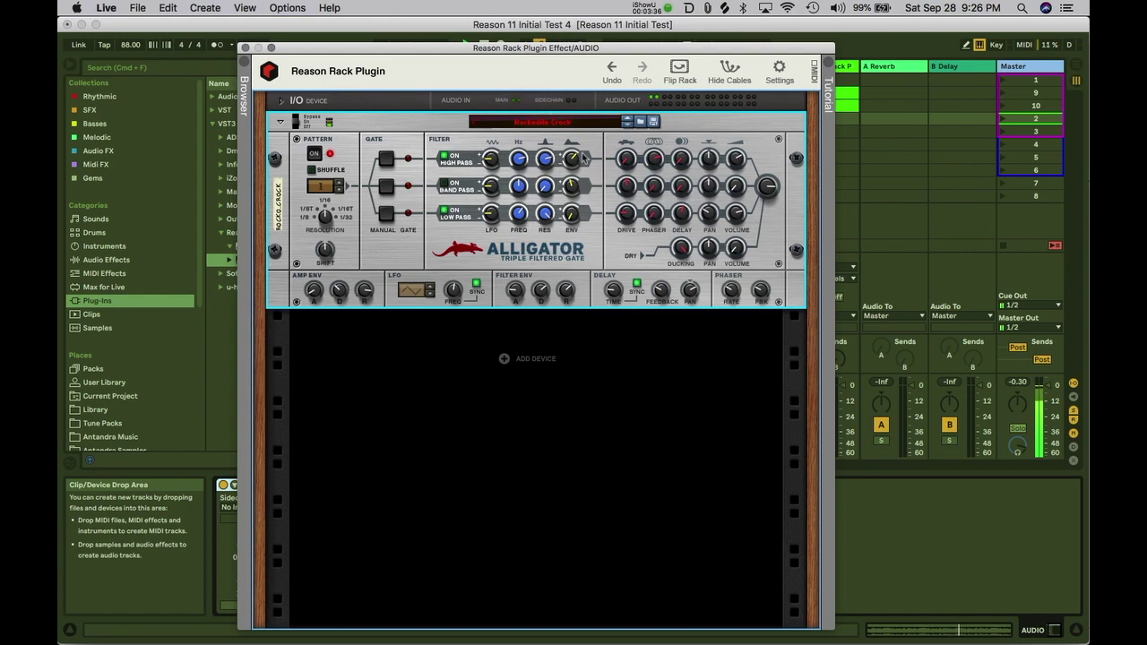
pyautogui.click(555, 122)
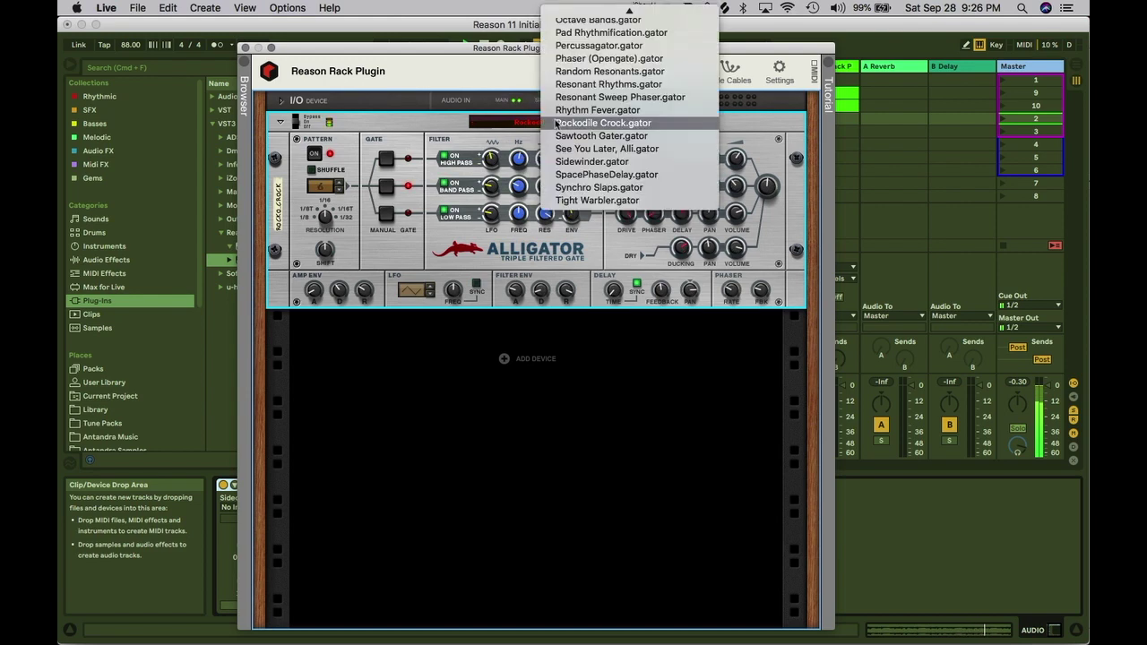
pyautogui.click(554, 123)
# Step: Browse the Alligator patches, audition Random Resonants and Resonant Rhythms, and load See You Later, Alli
pyautogui.click(638, 119)
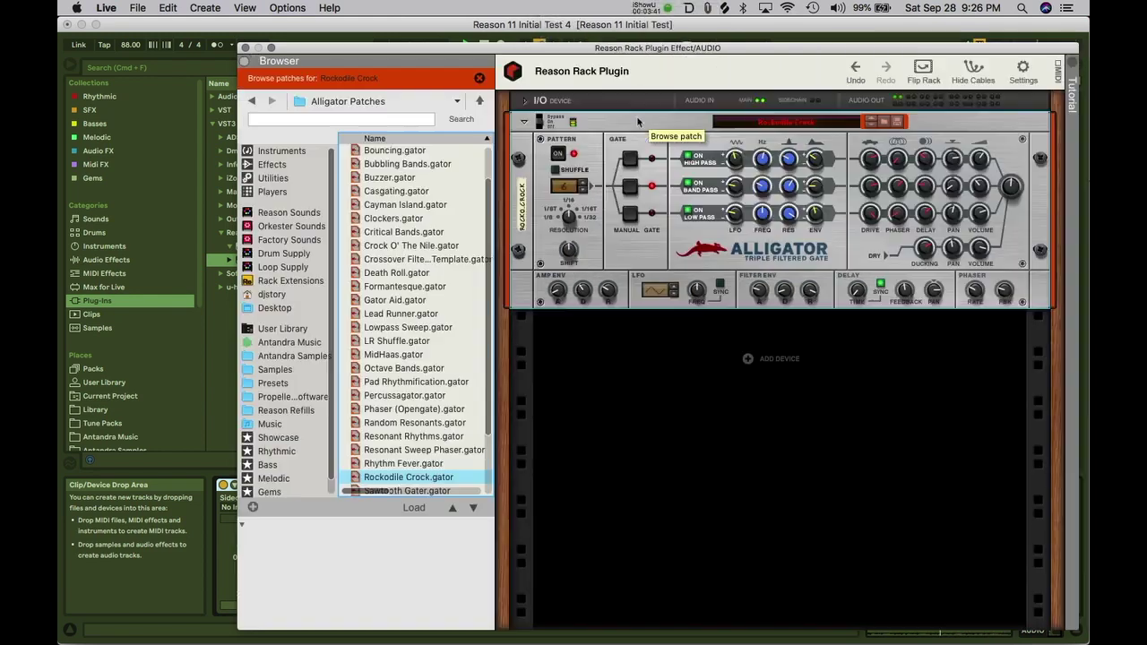
pyautogui.click(363, 101)
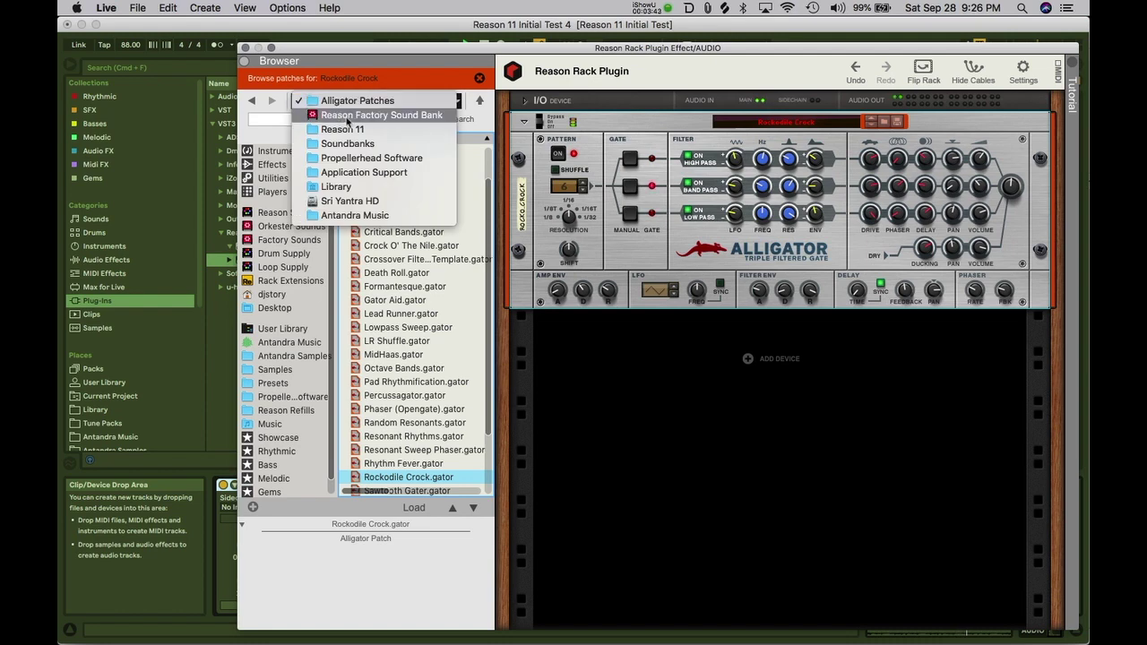
pyautogui.click(419, 329)
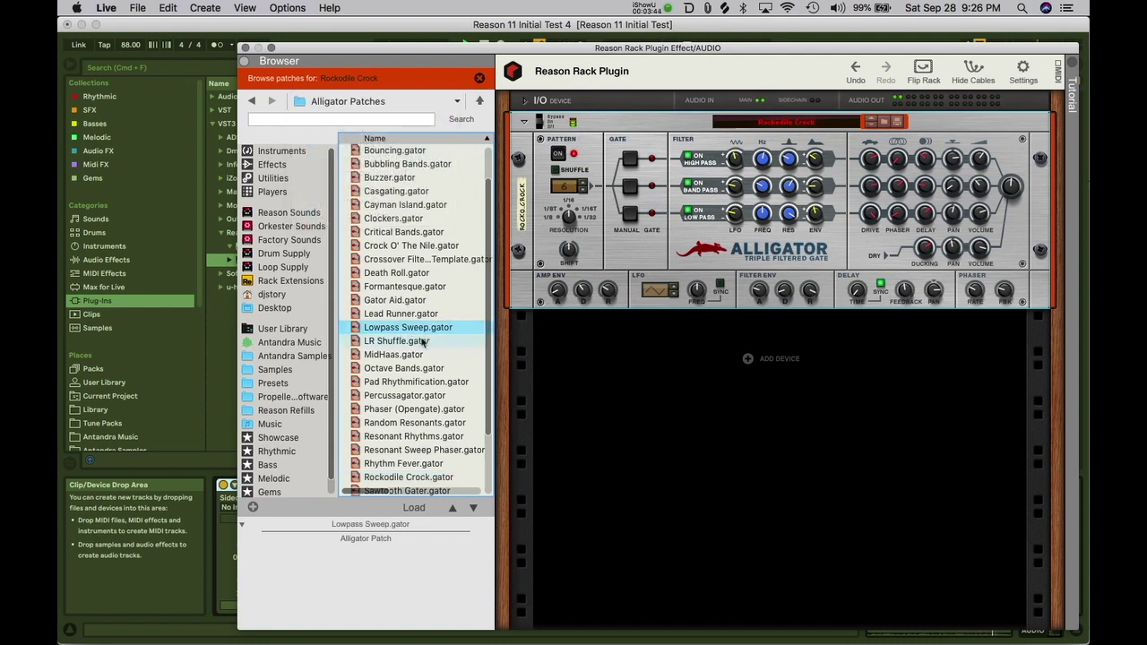
pyautogui.scroll(-3, 423, 343)
pyautogui.click(421, 344)
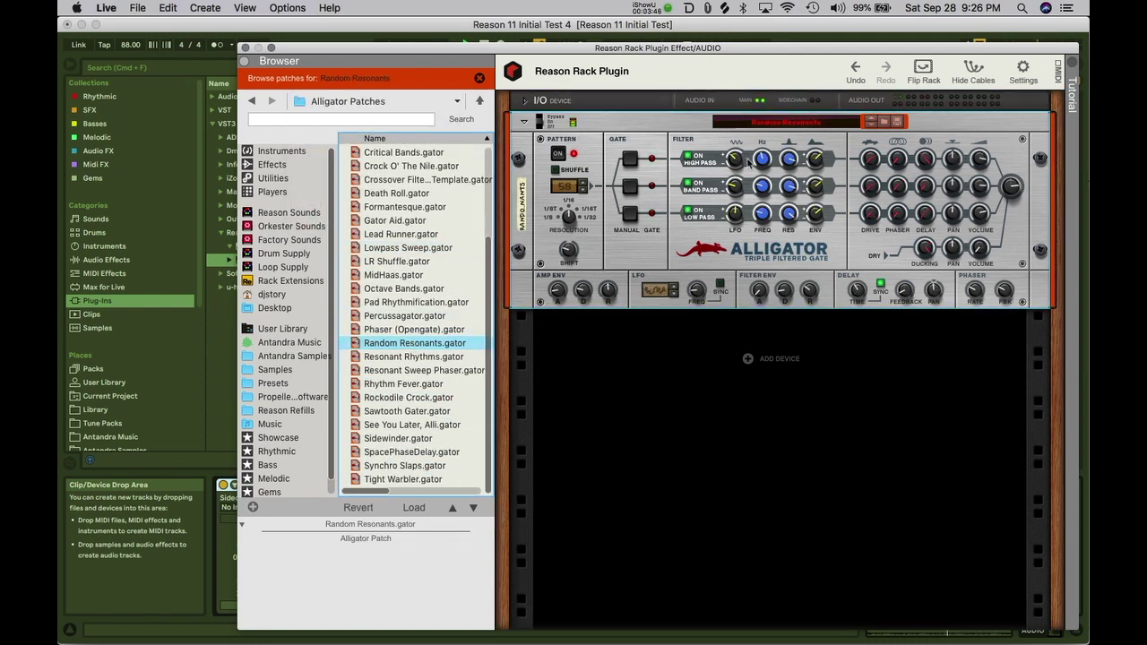
pyautogui.click(872, 126)
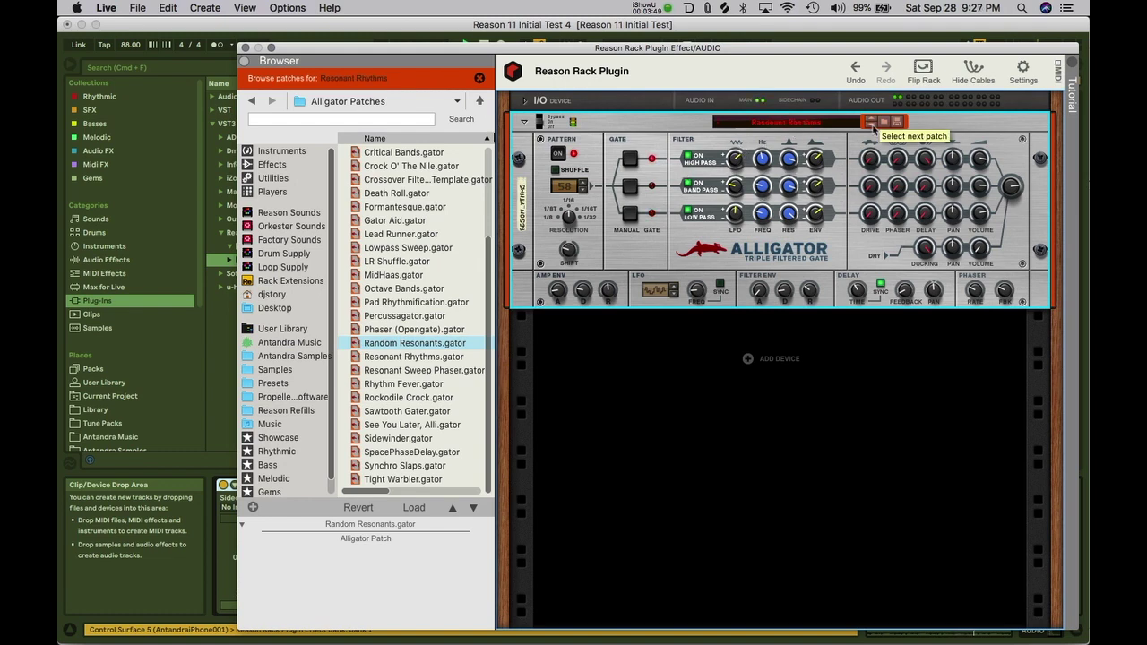
pyautogui.click(392, 425)
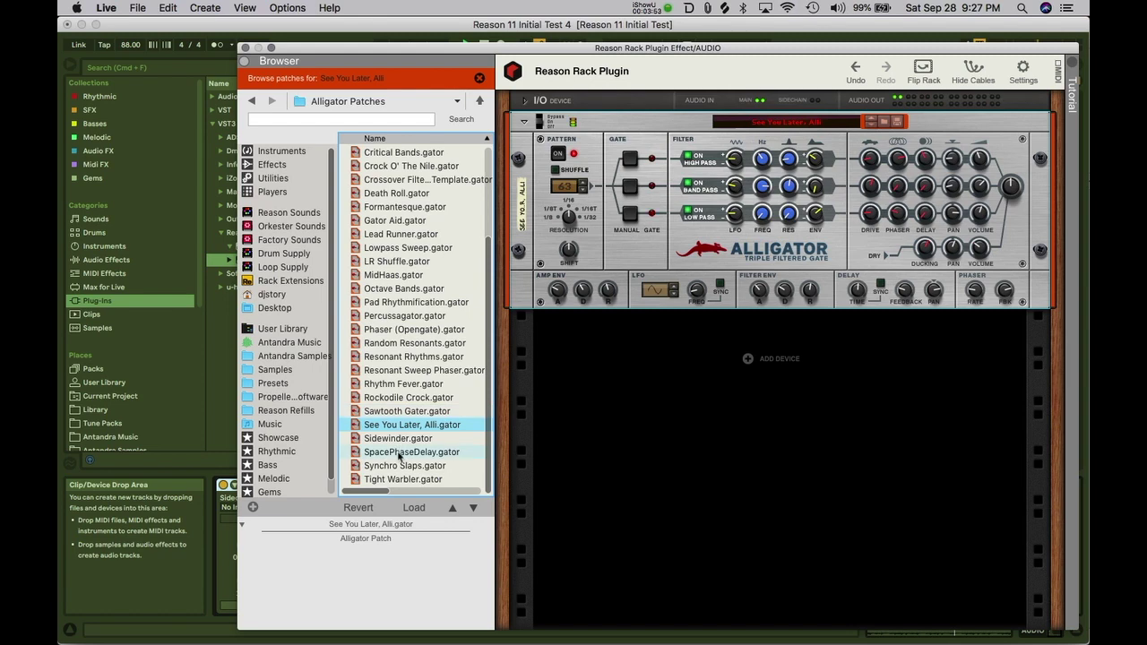
# Step: Close the plug-in window and solo the yellow AUDIO track
pyautogui.click(245, 48)
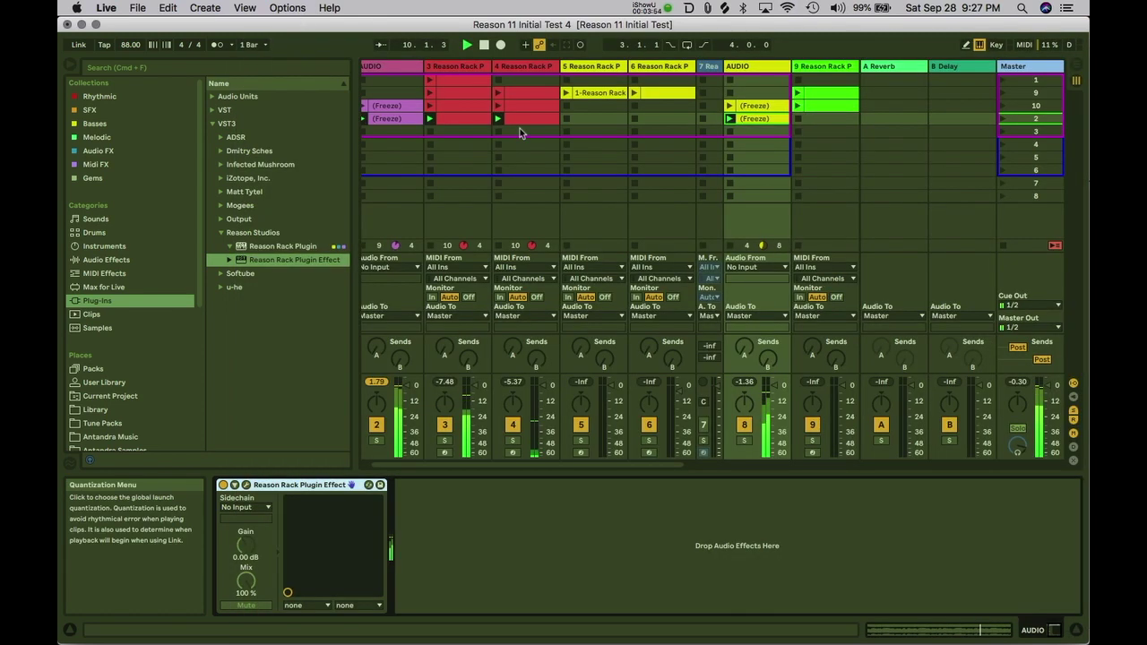
pyautogui.click(743, 440)
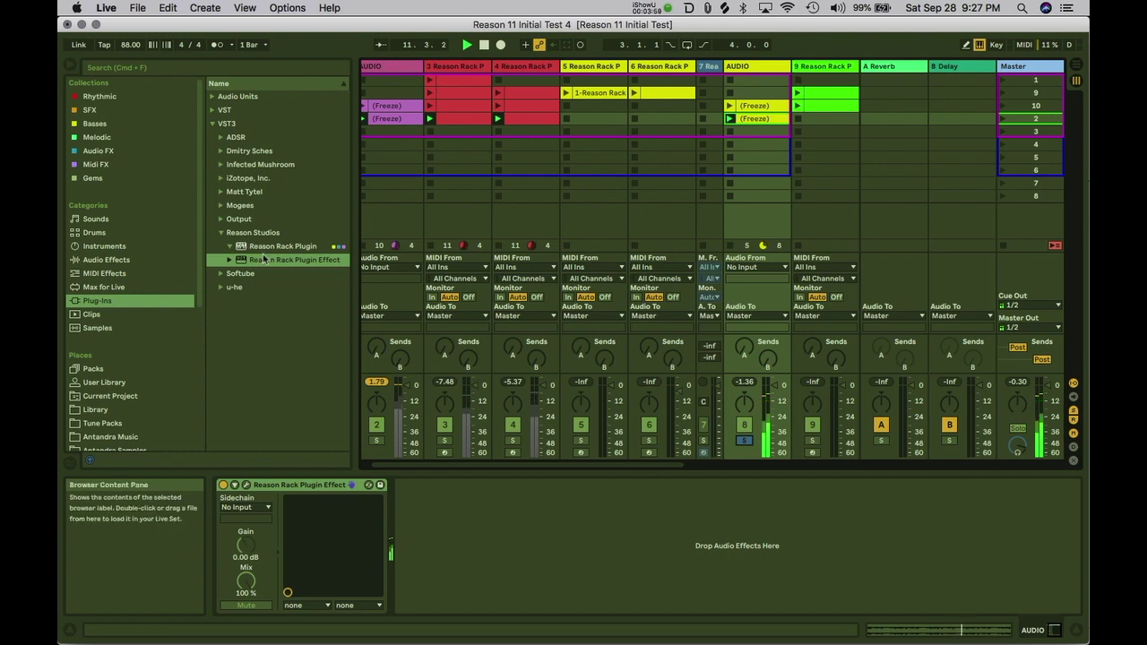
pyautogui.click(220, 232)
pyautogui.click(220, 233)
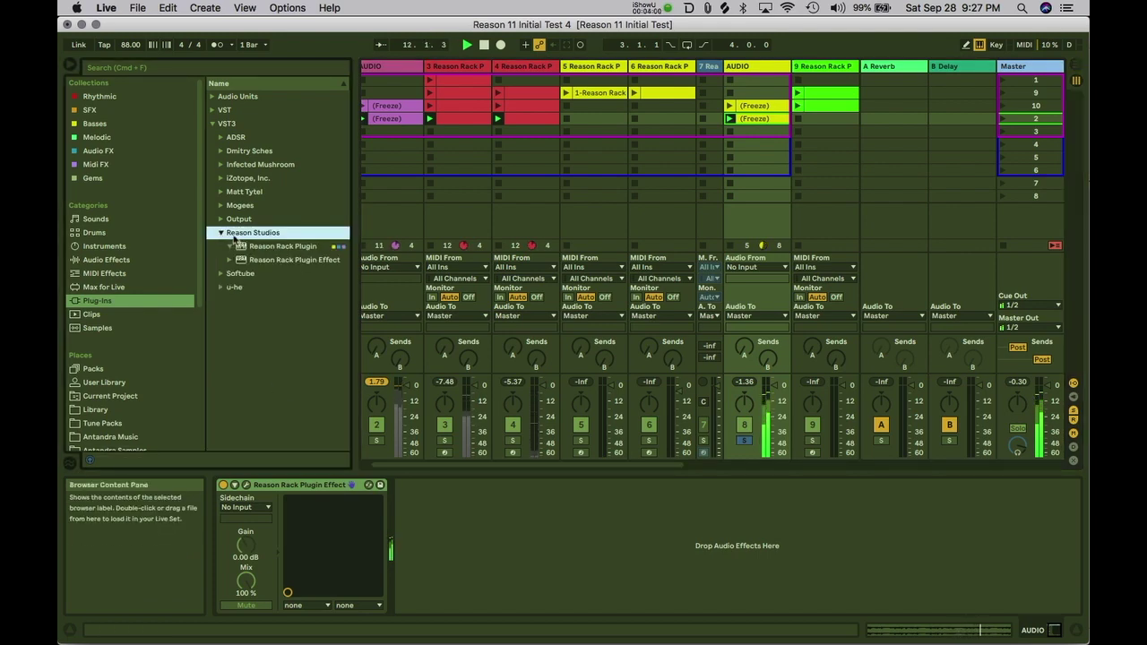
# Step: Reopen the yellow AUDIO track's Reason rack and add a Master Bus Compressor below the Alligator
pyautogui.click(234, 485)
pyautogui.rightClick(596, 319)
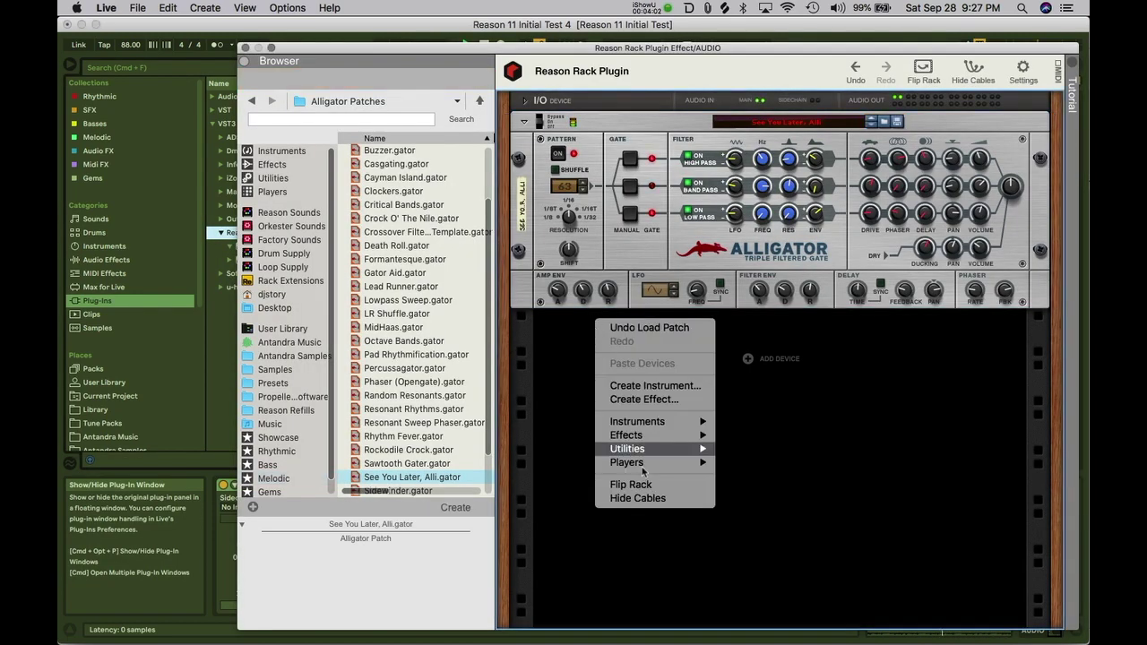
pyautogui.moveTo(636, 438)
pyautogui.moveTo(818, 481)
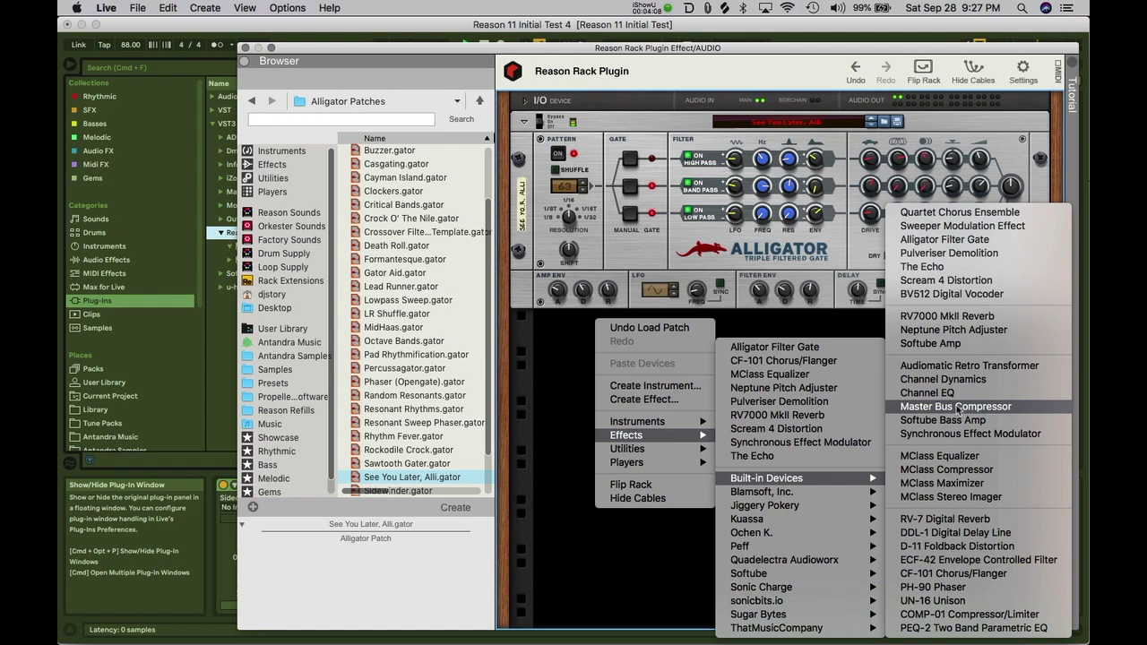
pyautogui.click(958, 408)
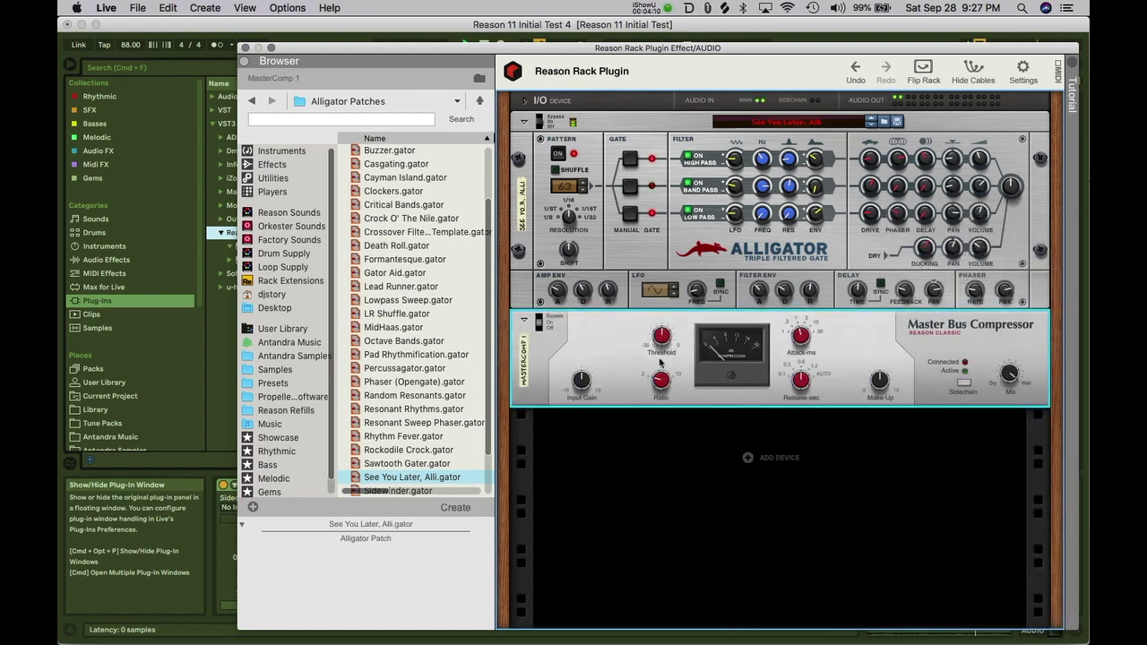
# Step: Adjust the Master Bus Compressor's threshold and set its attack to 0.3 ms
pyautogui.moveTo(661, 340); pyautogui.dragTo(662, 363)
pyautogui.moveTo(802, 337); pyautogui.dragTo(801, 363)
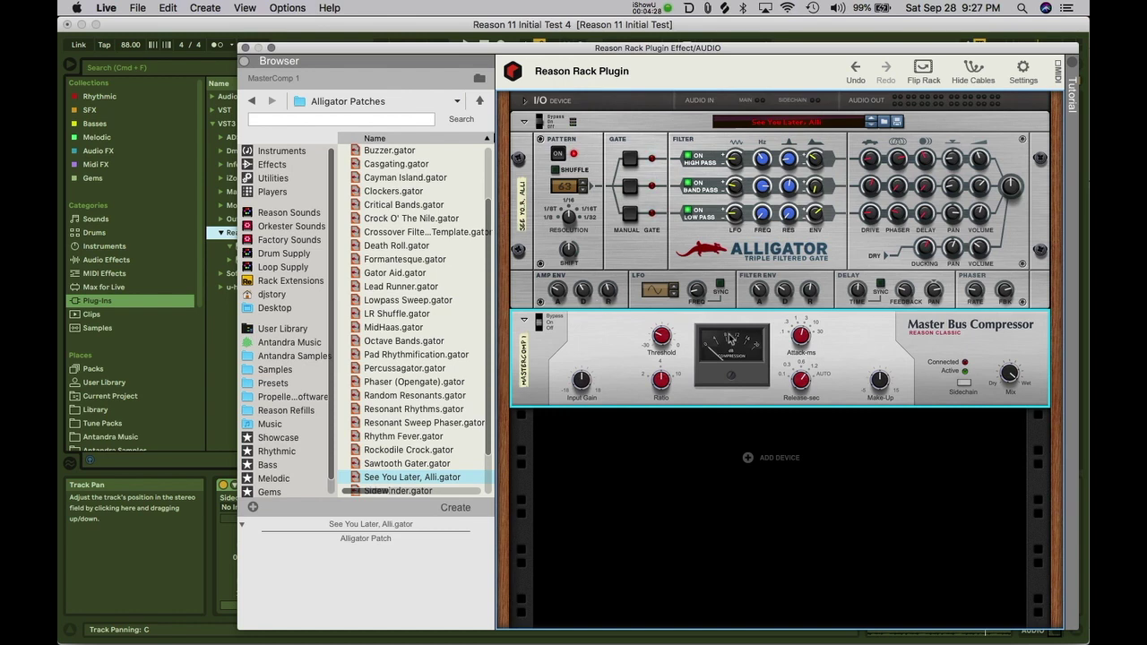
pyautogui.moveTo(658, 347); pyautogui.dragTo(661, 313)
pyautogui.moveTo(662, 340); pyautogui.dragTo(660, 354)
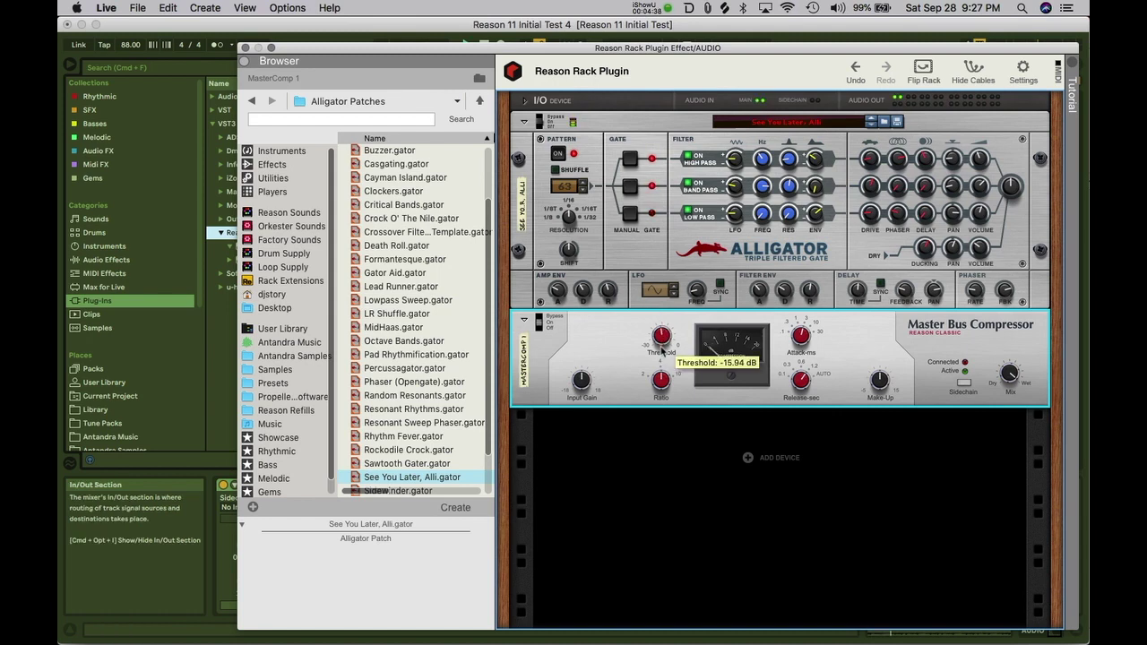
pyautogui.moveTo(661, 339); pyautogui.dragTo(661, 323)
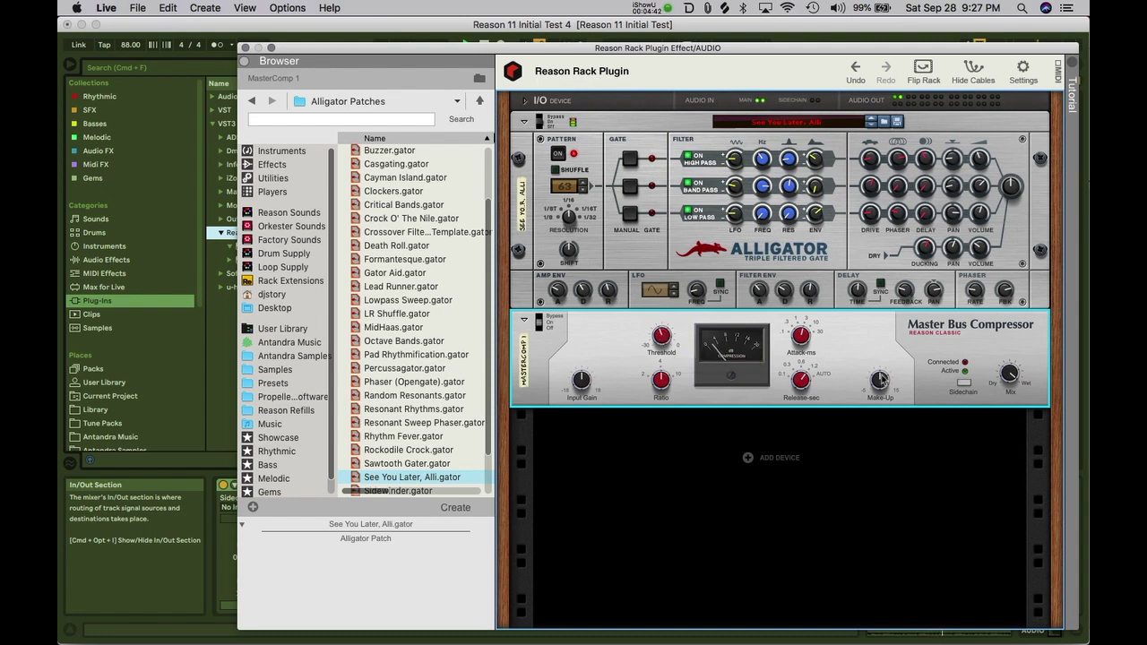
pyautogui.moveTo(800, 346); pyautogui.dragTo(796, 352)
pyautogui.moveTo(805, 336)
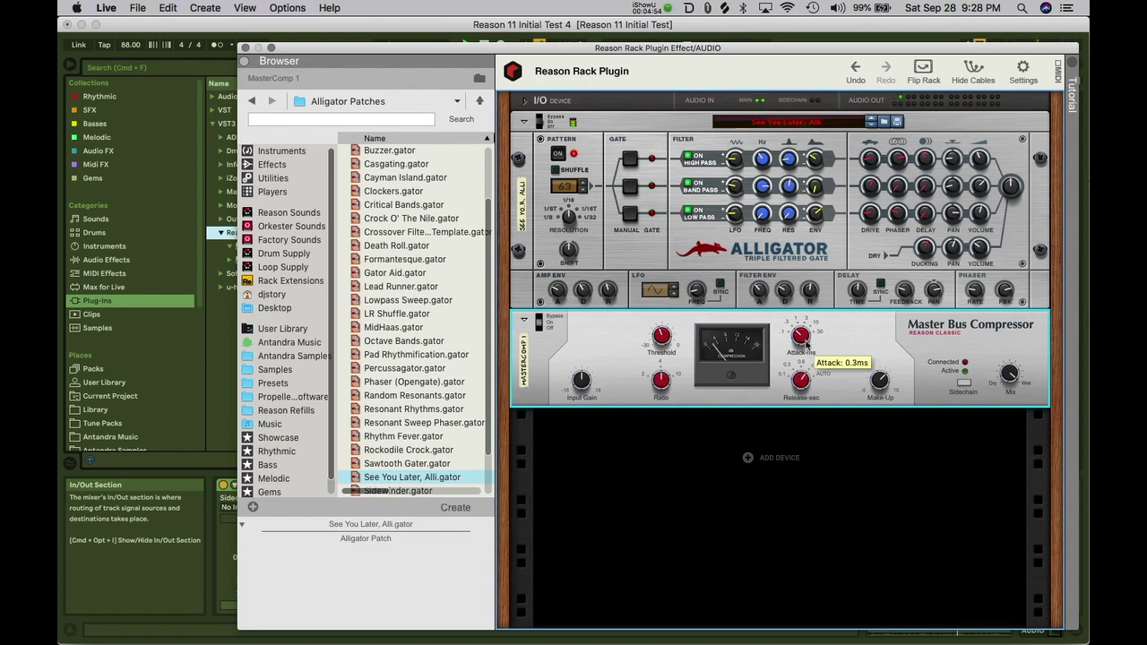
# Step: Close the plug-in window and duplicate clips on the yellow AUDIO track, green track 9 and red track 3 into scene 3
pyautogui.click(245, 48)
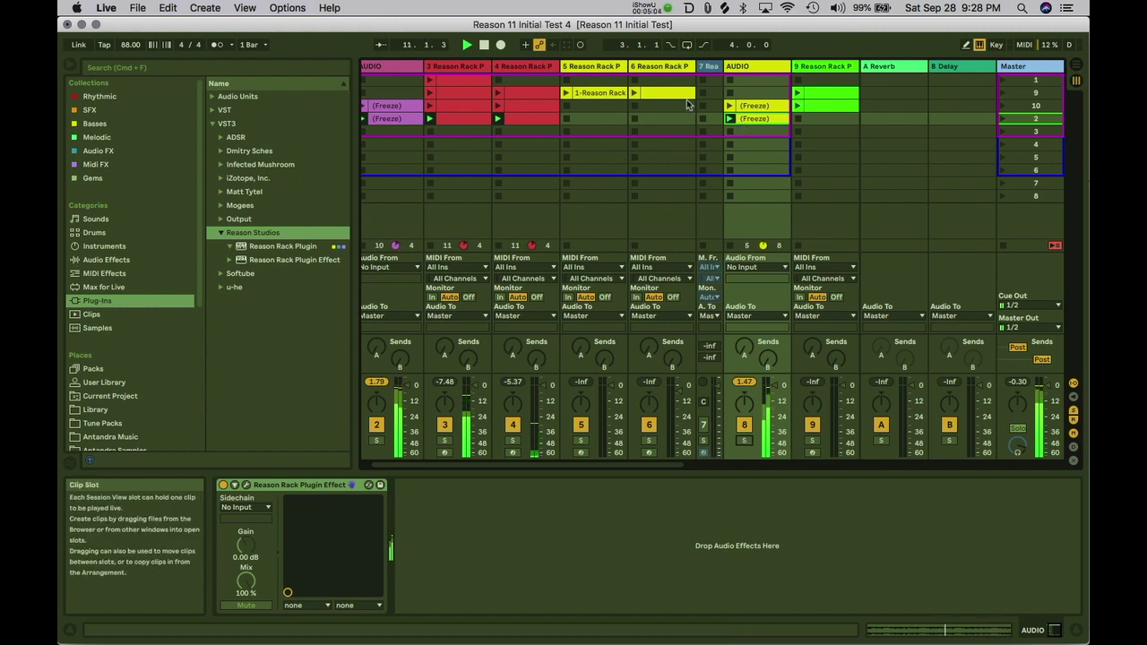
pyautogui.moveTo(764, 120); pyautogui.dragTo(813, 132)
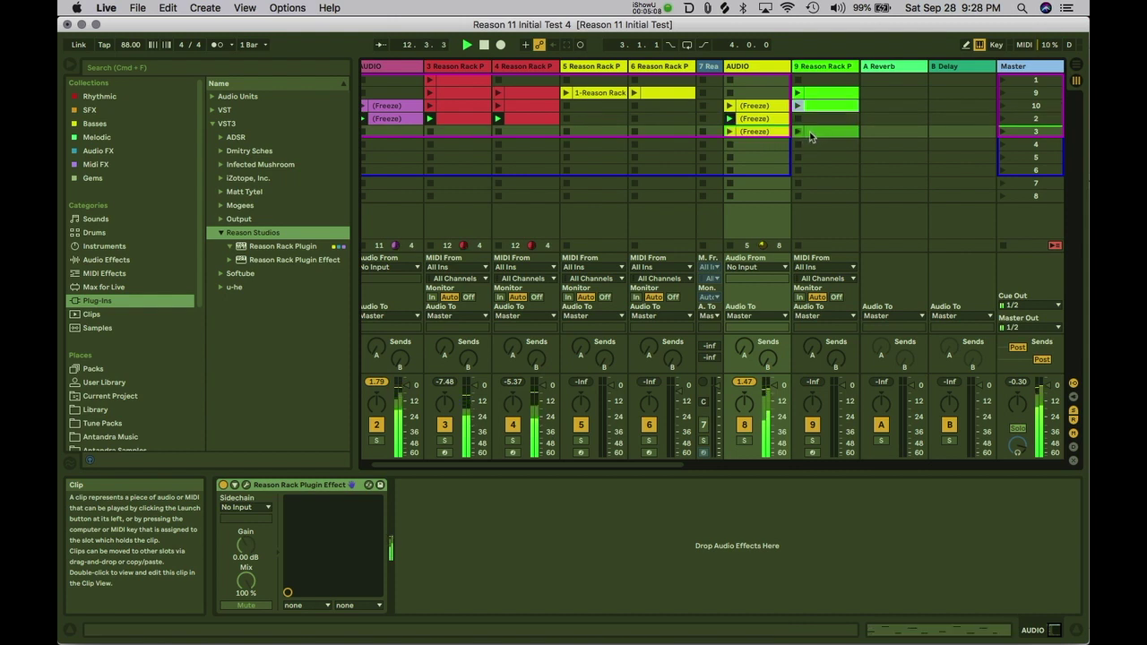
pyautogui.hscroll(-1, 557, 139)
pyautogui.moveTo(495, 120); pyautogui.dragTo(494, 134)
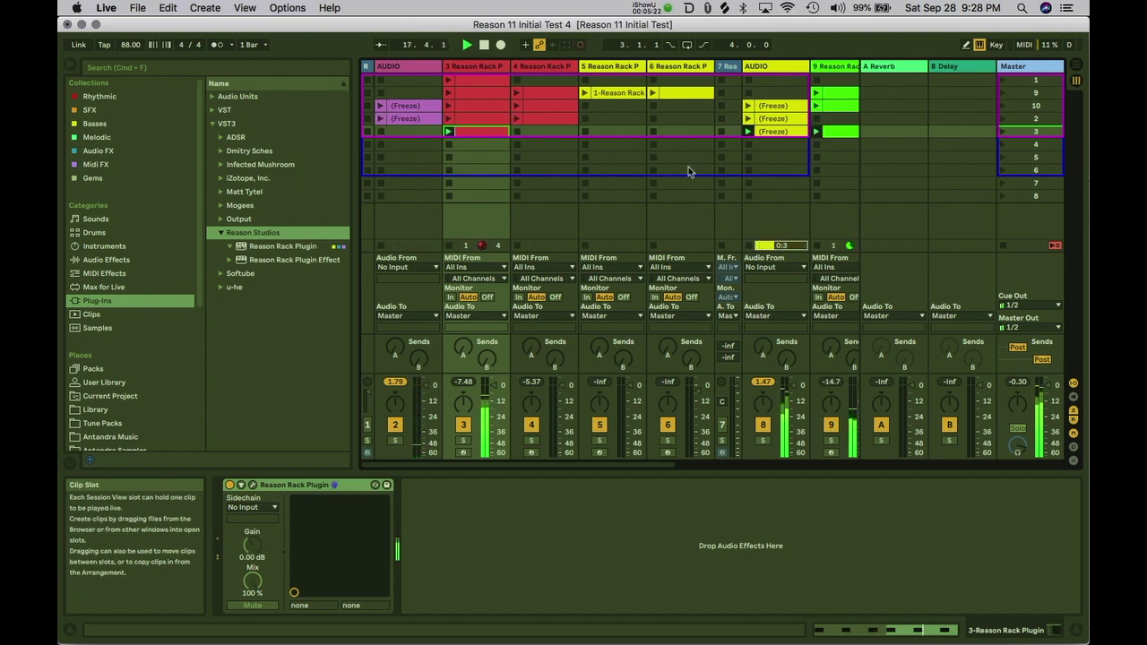
# Step: Compare the yellow AUDIO track's sound by deactivating its Reason Rack Plugin Effect and reactivating it during playback
pyautogui.hscroll(2, 561, 149)
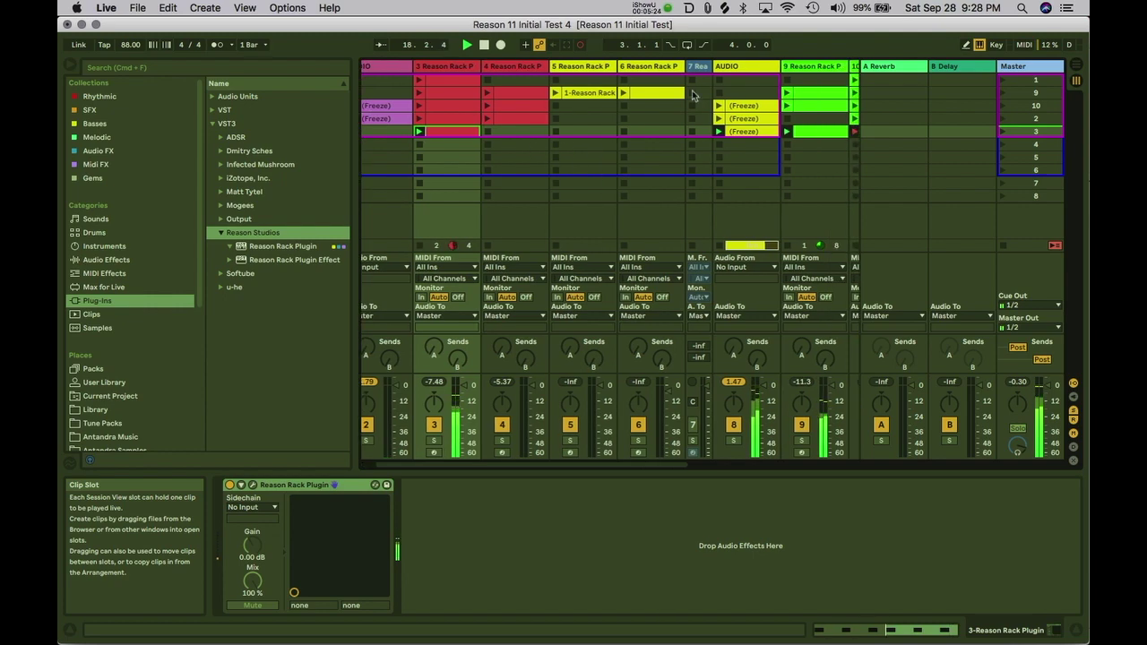
pyautogui.click(743, 67)
pyautogui.hotkey('shift', 'Tab')
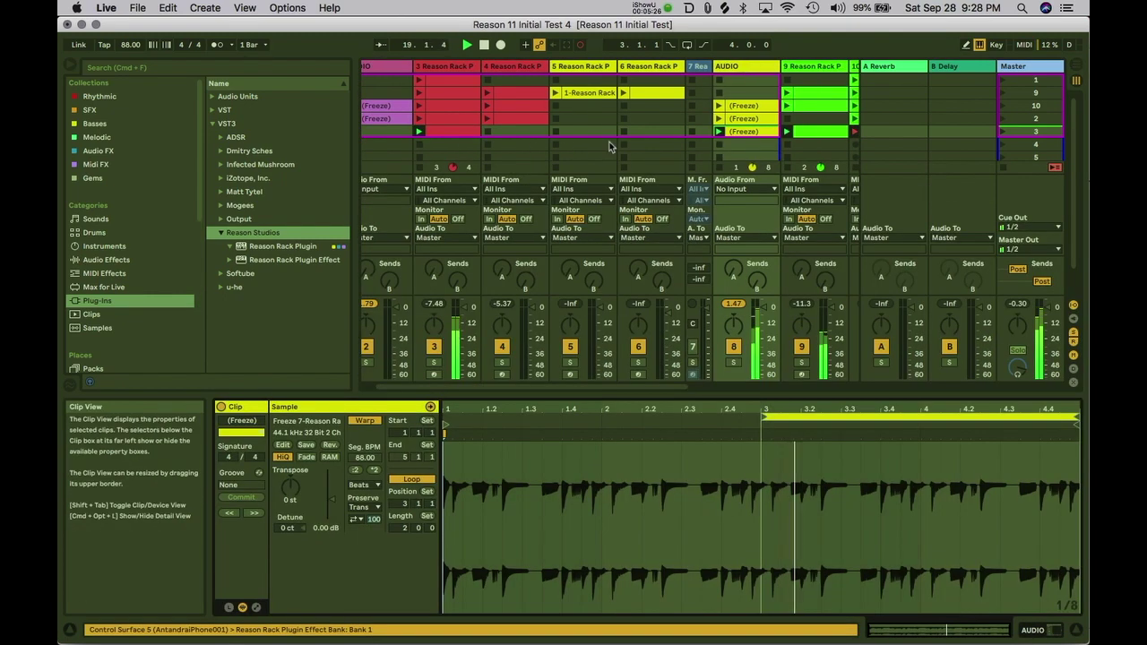
pyautogui.hotkey('shift', 'Tab')
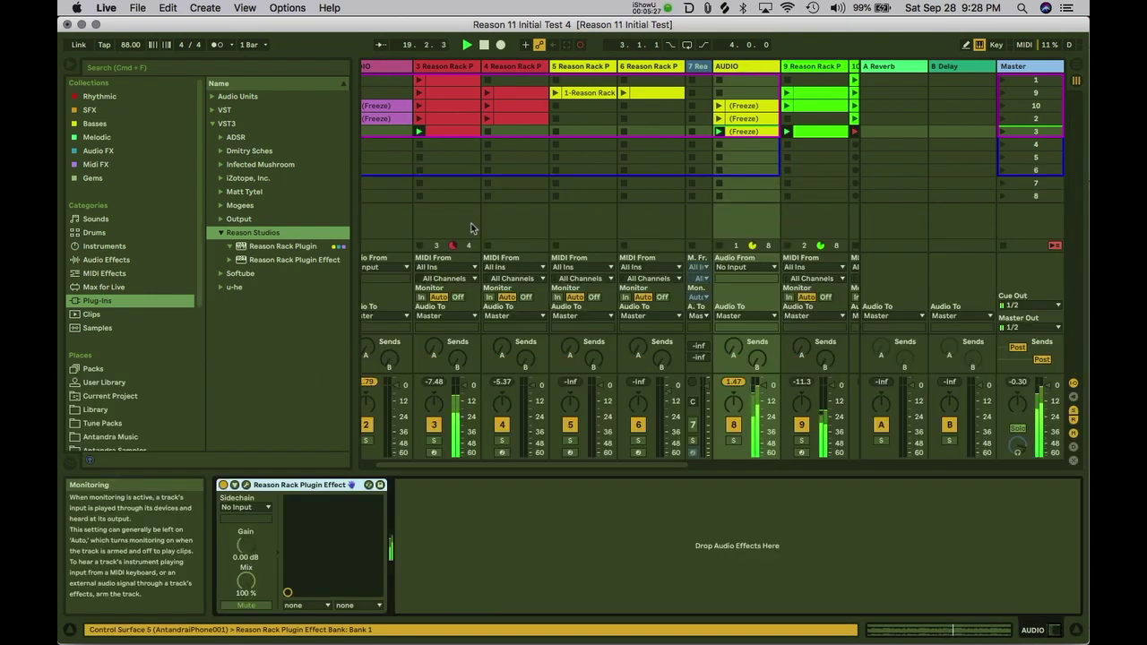
pyautogui.click(224, 486)
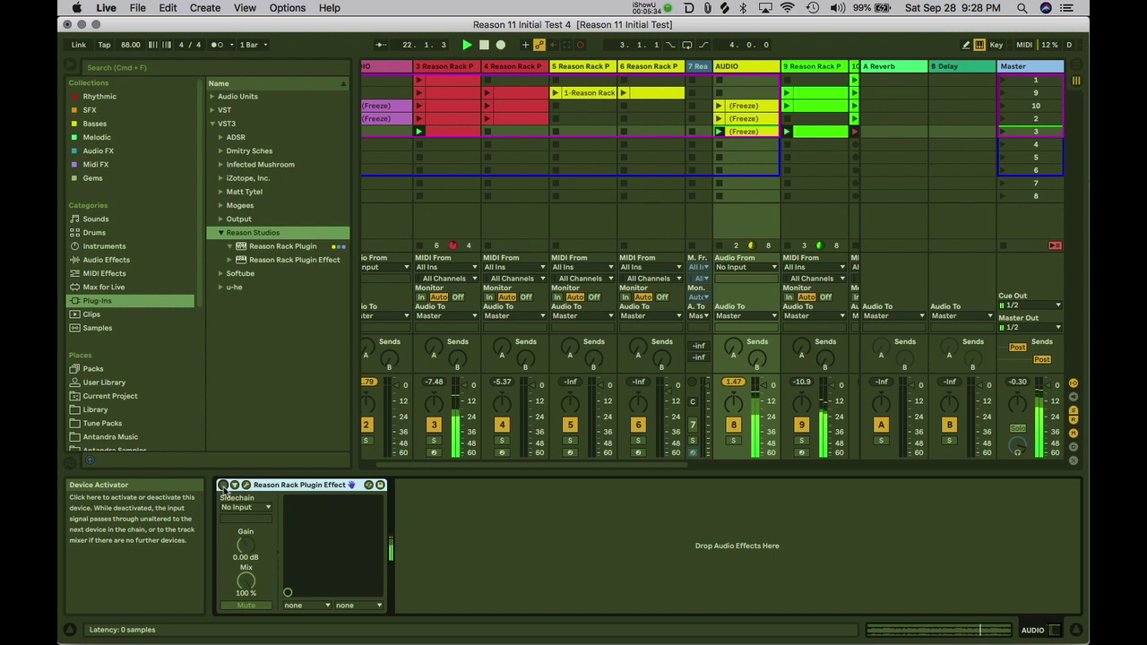
pyautogui.click(224, 486)
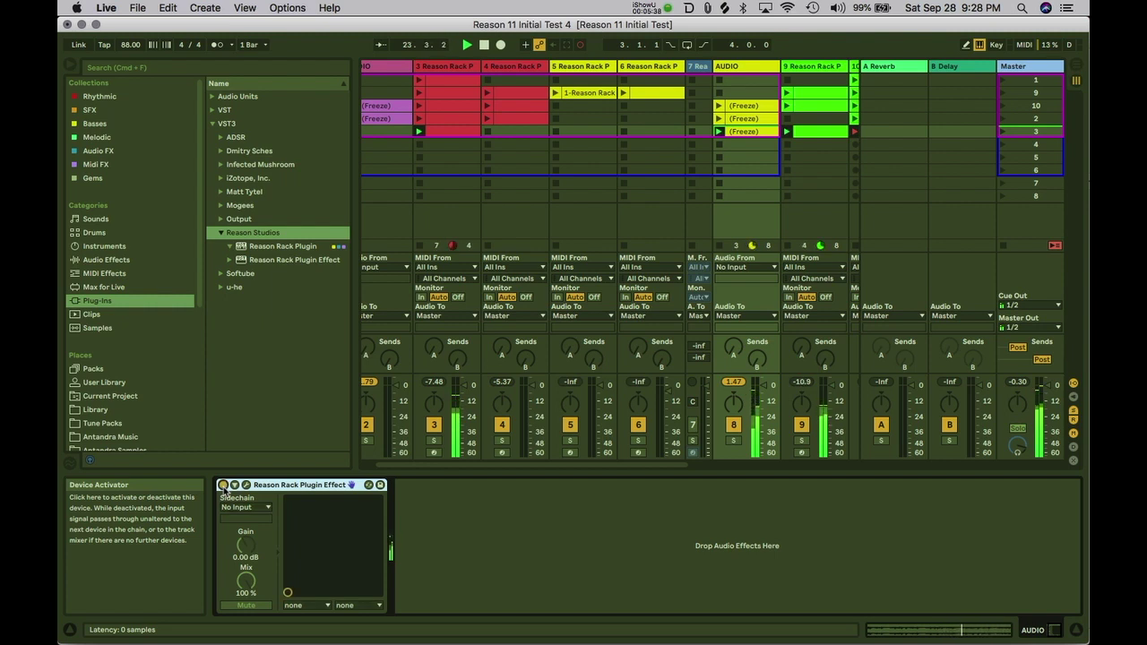